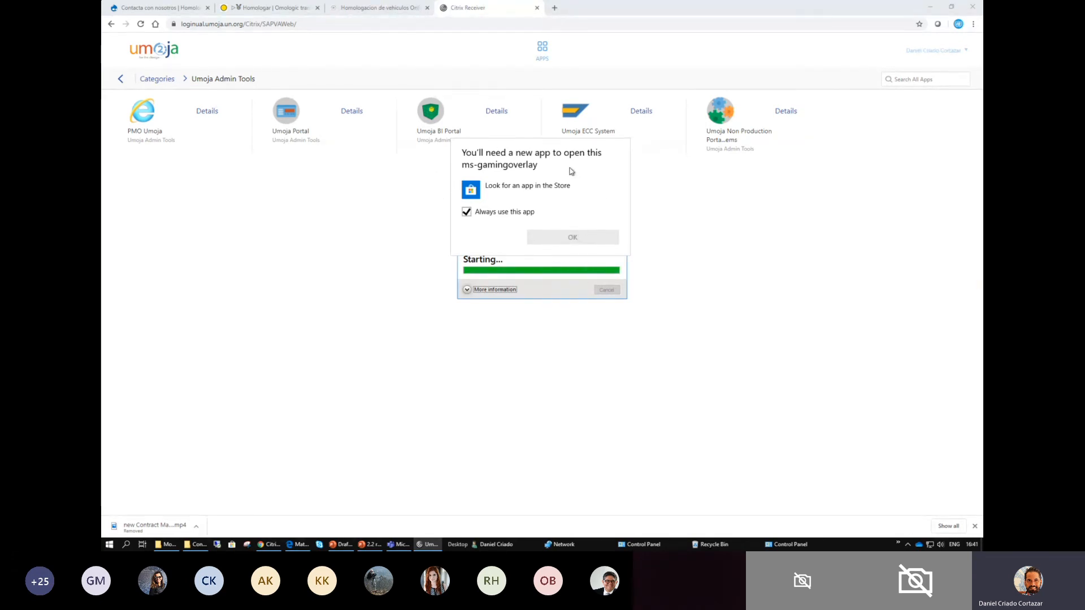
- Show the launch details of the starting Umoja Non Production Portal and dismiss the browser's downloads bar
left_click(466, 291)
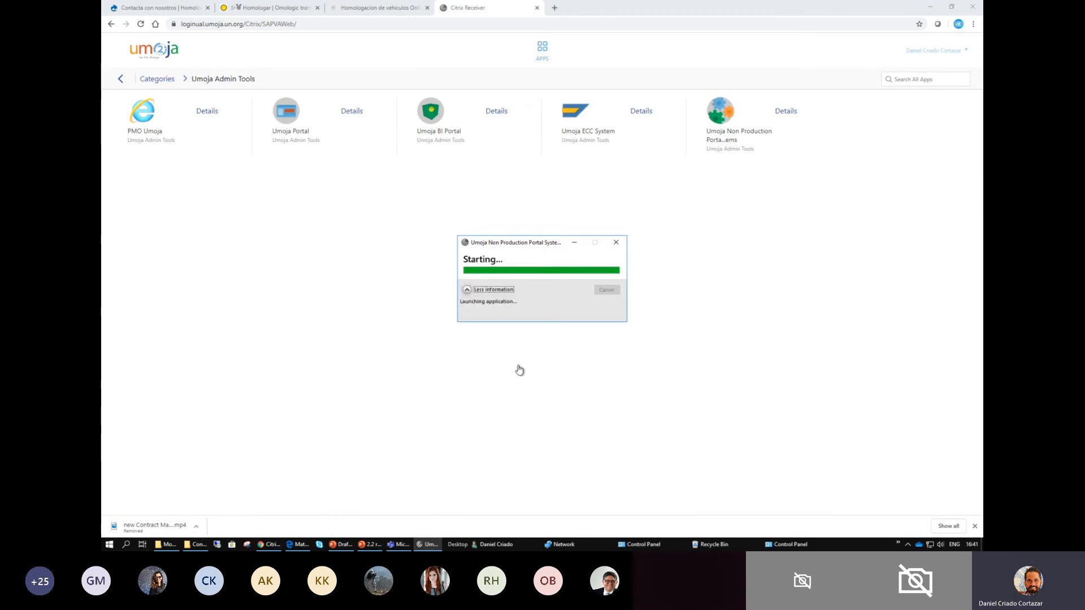
left_click_drag(507, 249, 453, 169)
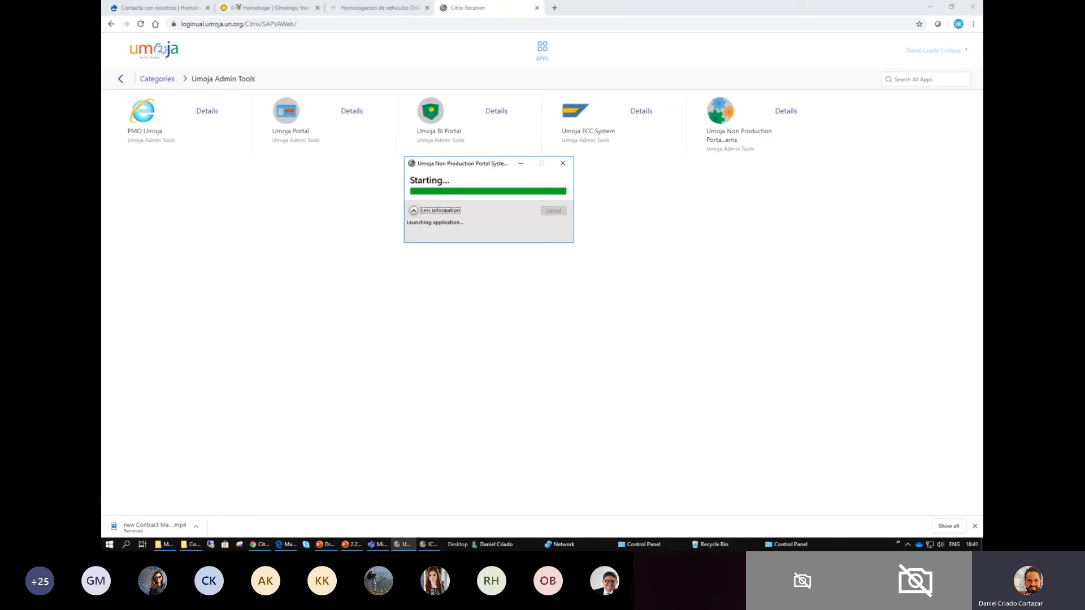
left_click(975, 526)
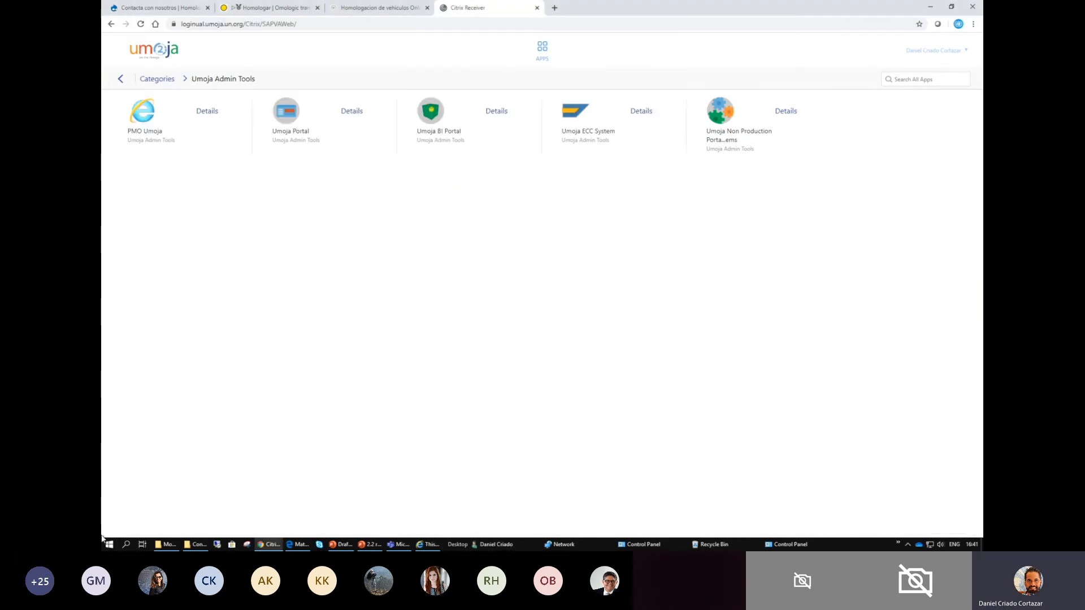
left_click(427, 543)
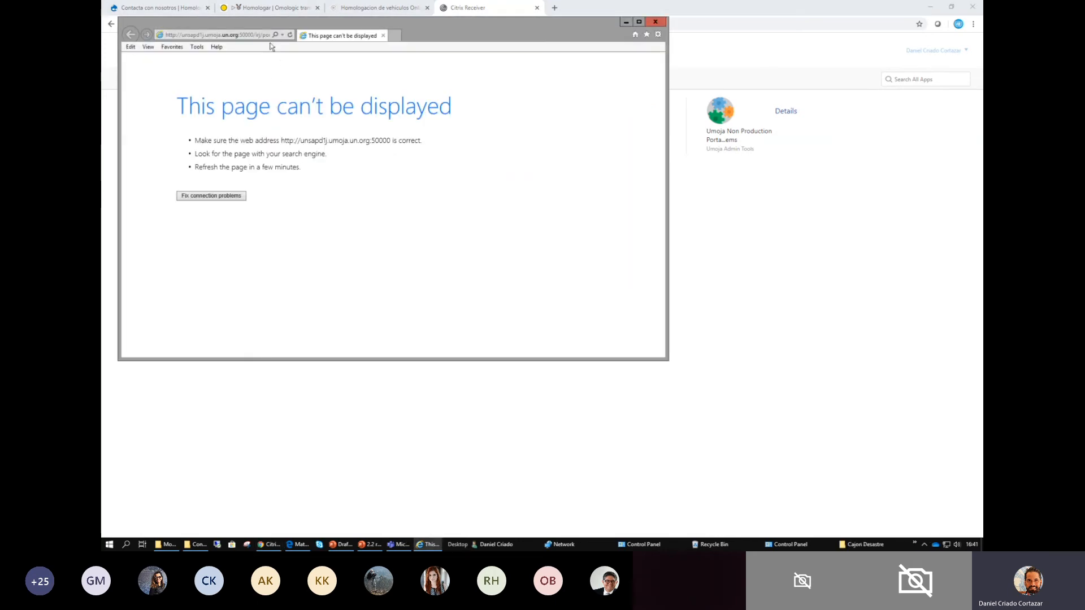
left_click(235, 35)
type("http://regportal.umoja.un.org")
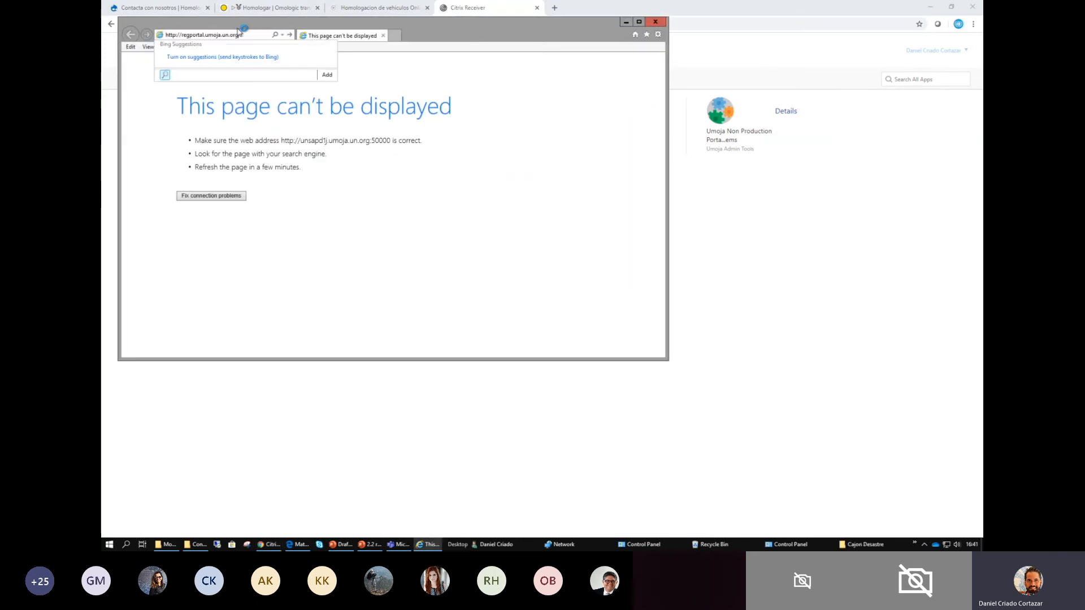
key("Return")
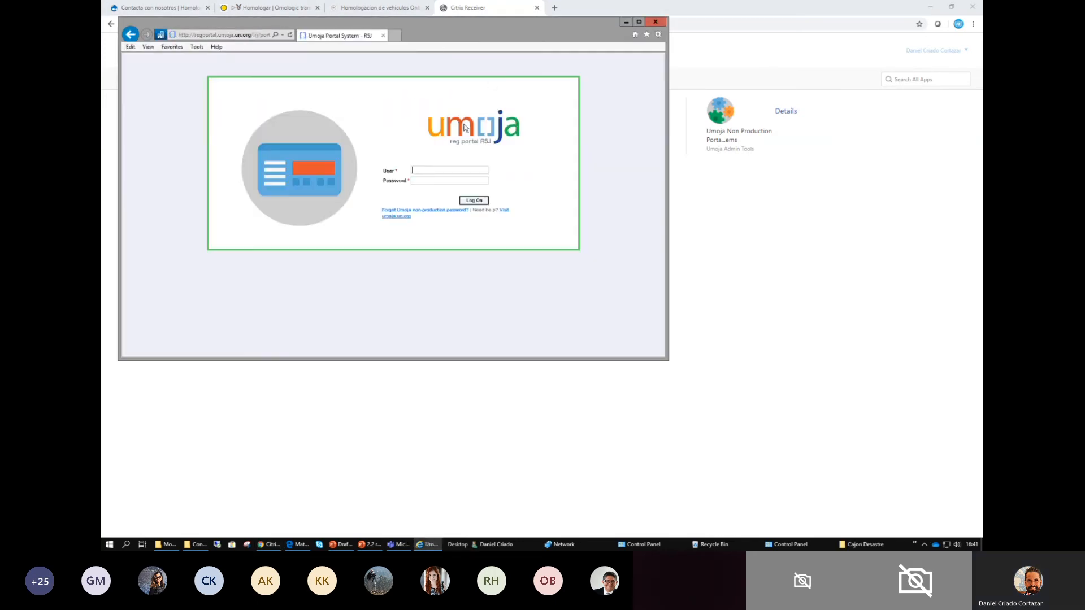
- Log on to the portal with the first additional SRM login from the PowerPoint Testing slide and the account password, in a maximized window
key("alt+Tab")
key("Tab")
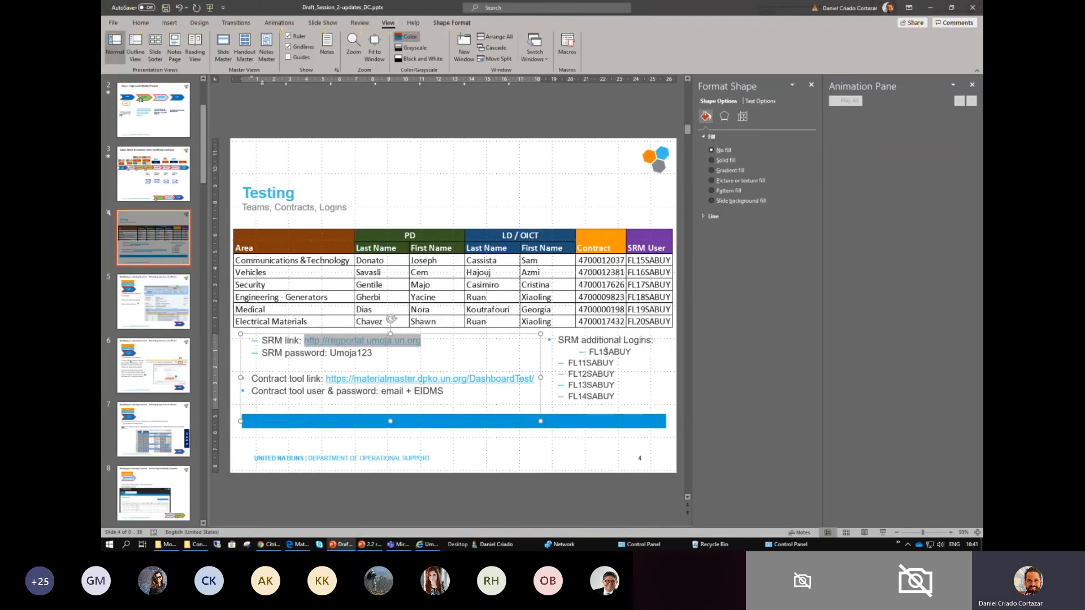
double_click(605, 352)
key("ctrl+c")
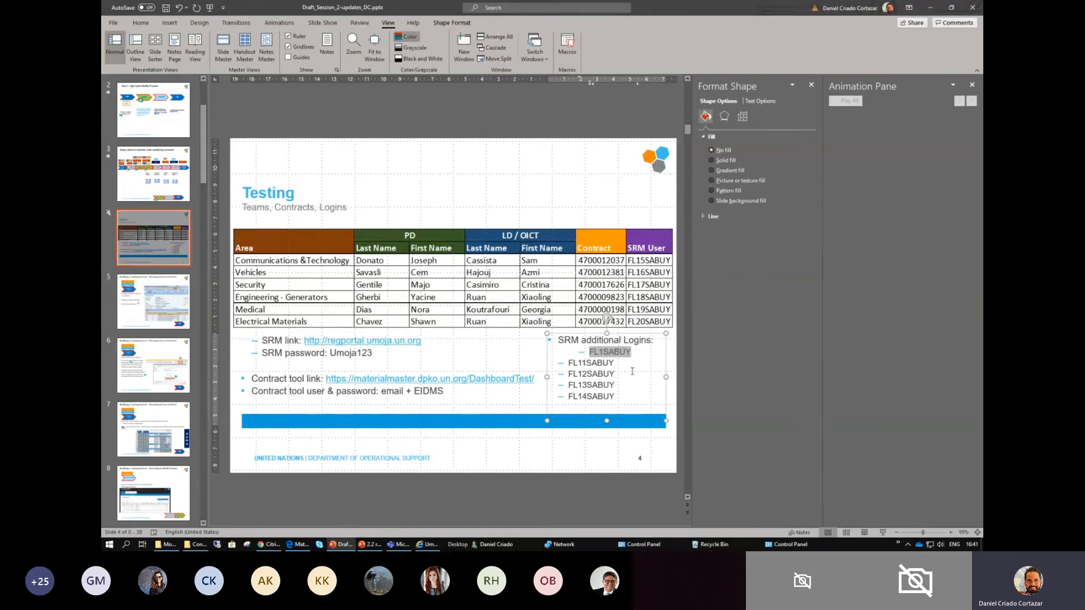
key("alt+Tab")
key("ctrl+v")
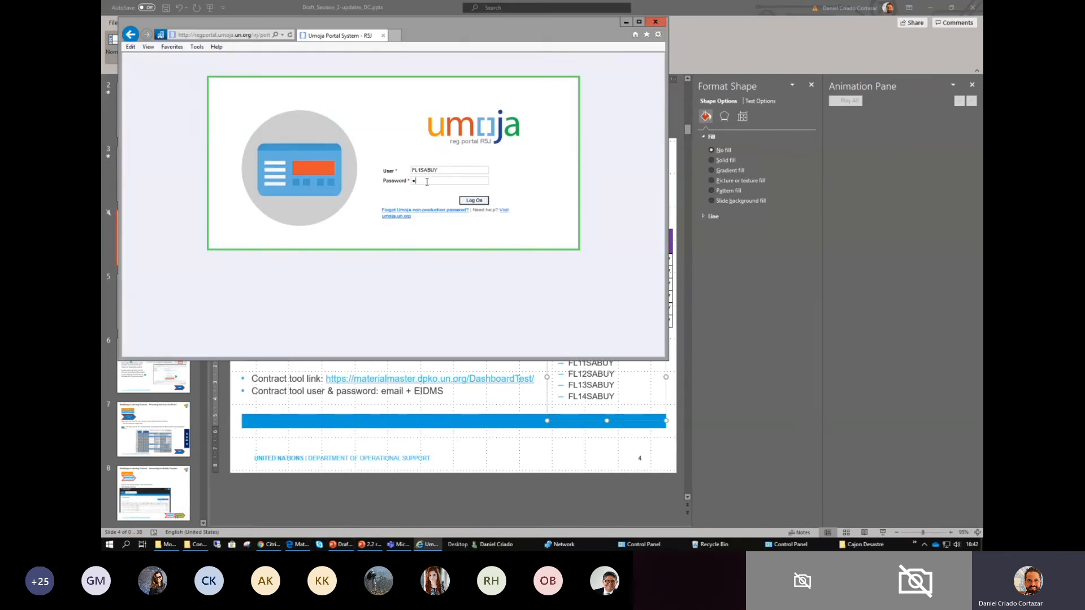
key("Return")
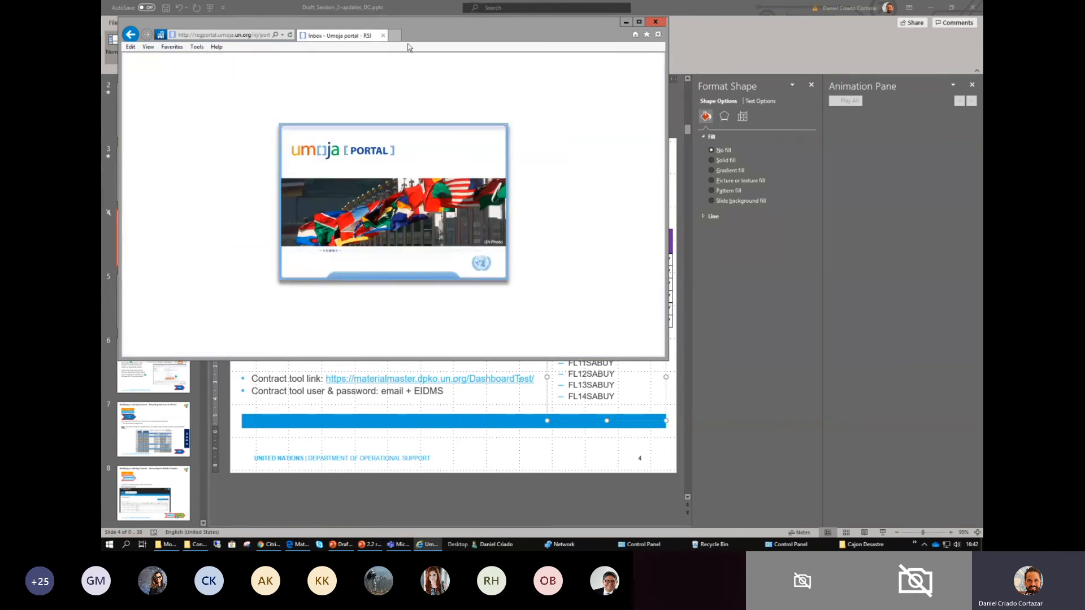
left_click(639, 23)
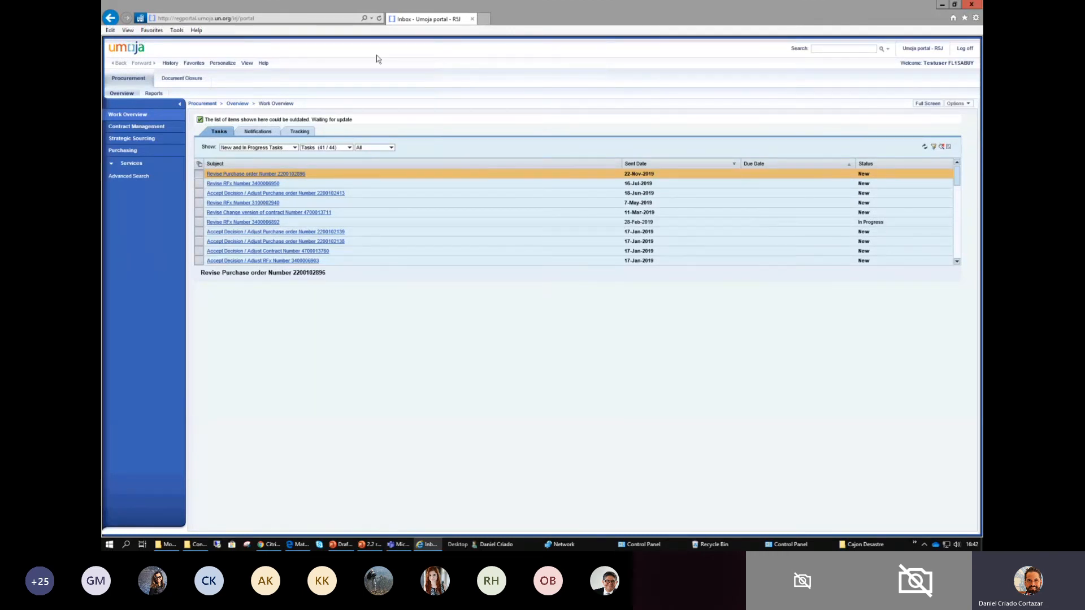
left_click(137, 129)
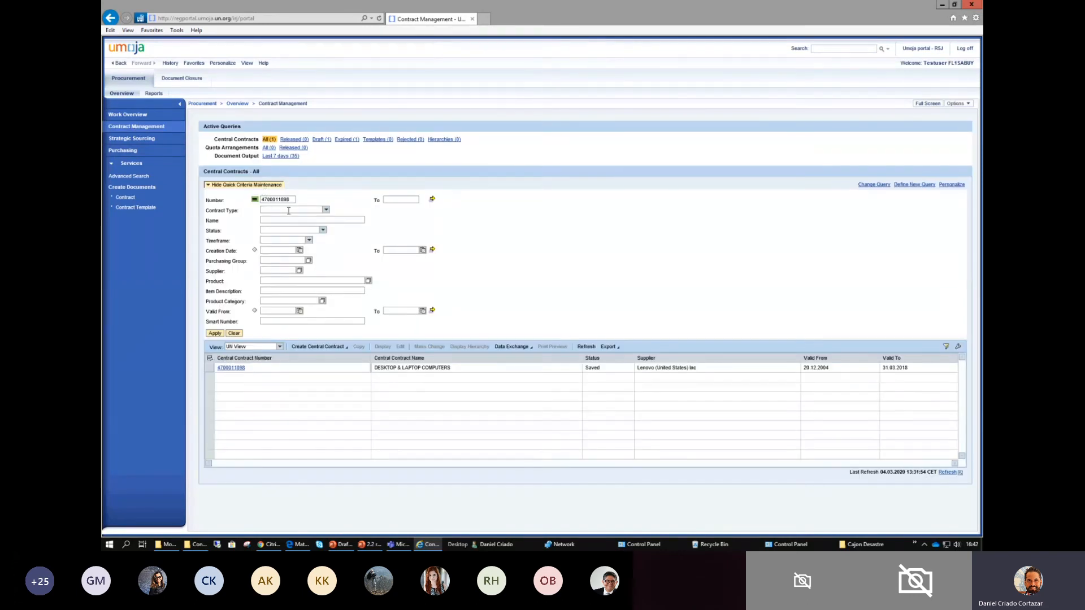
left_click_drag(290, 197, 237, 202)
key("Delete")
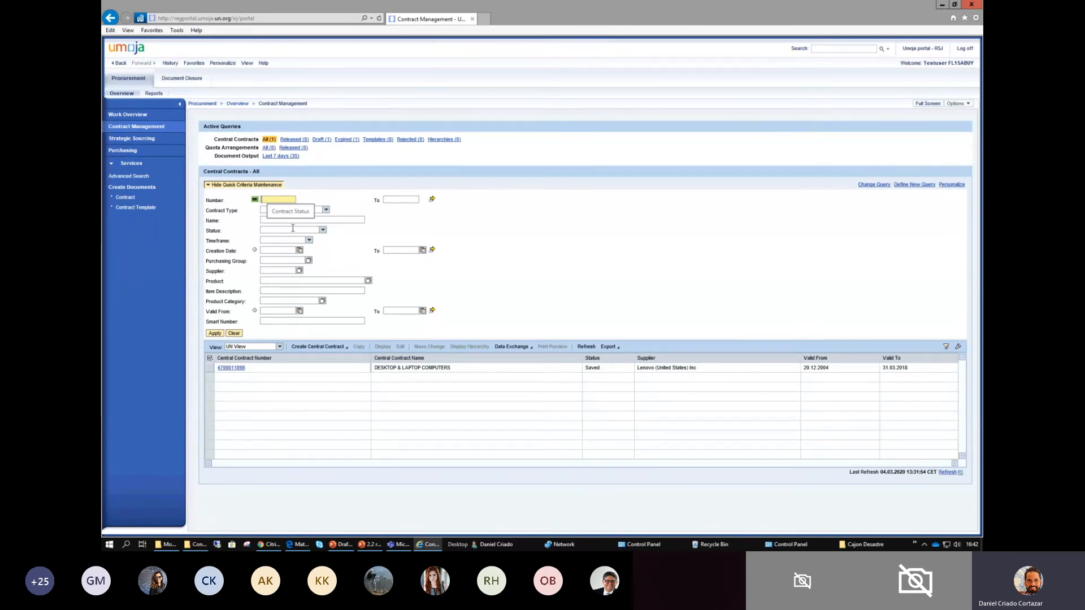
type("47000")
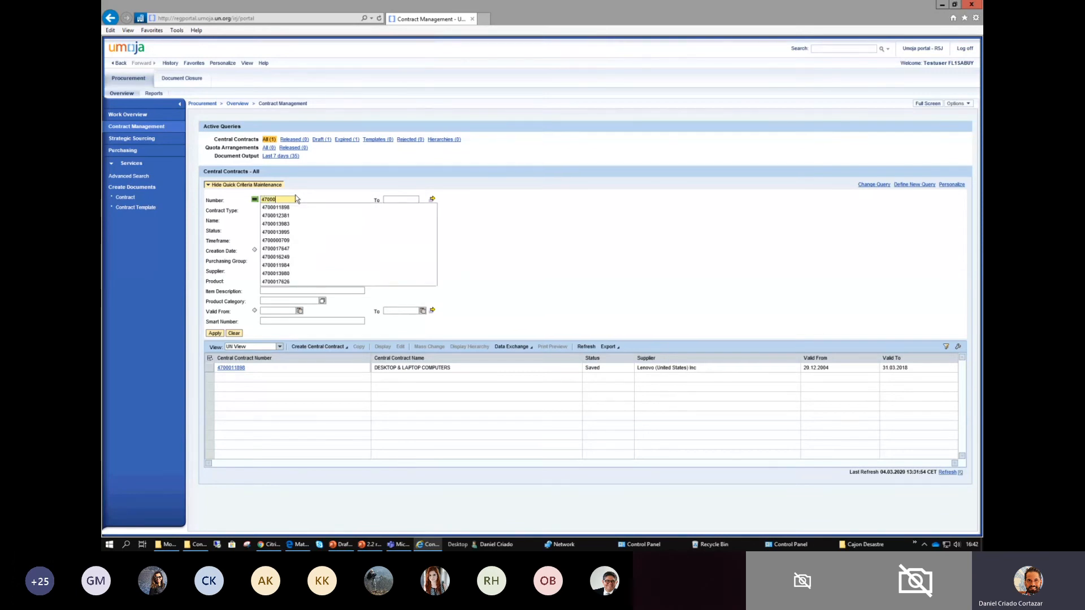
type("12")
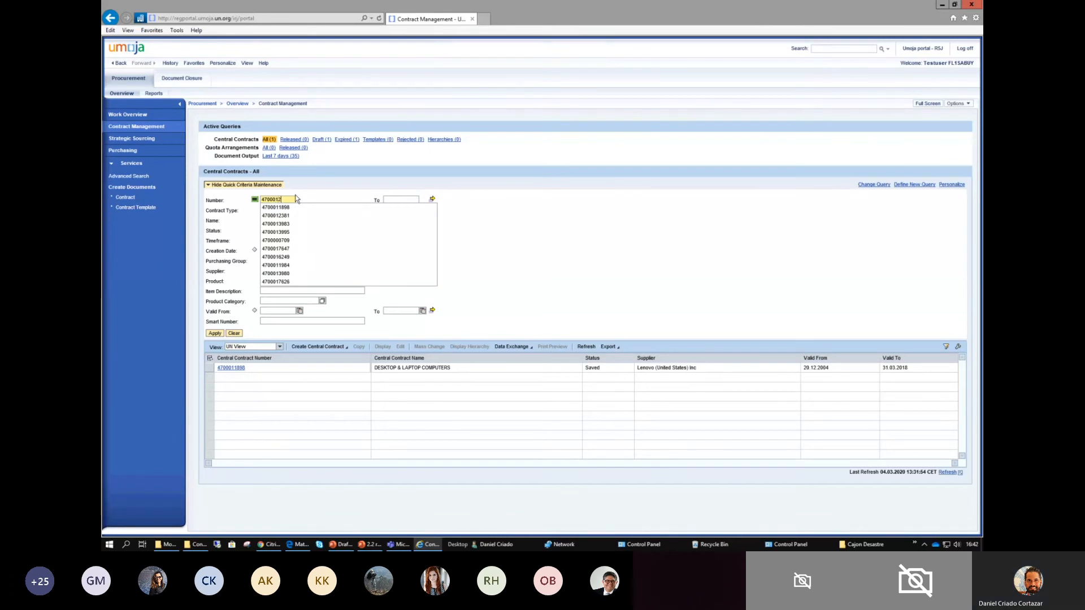
type("38")
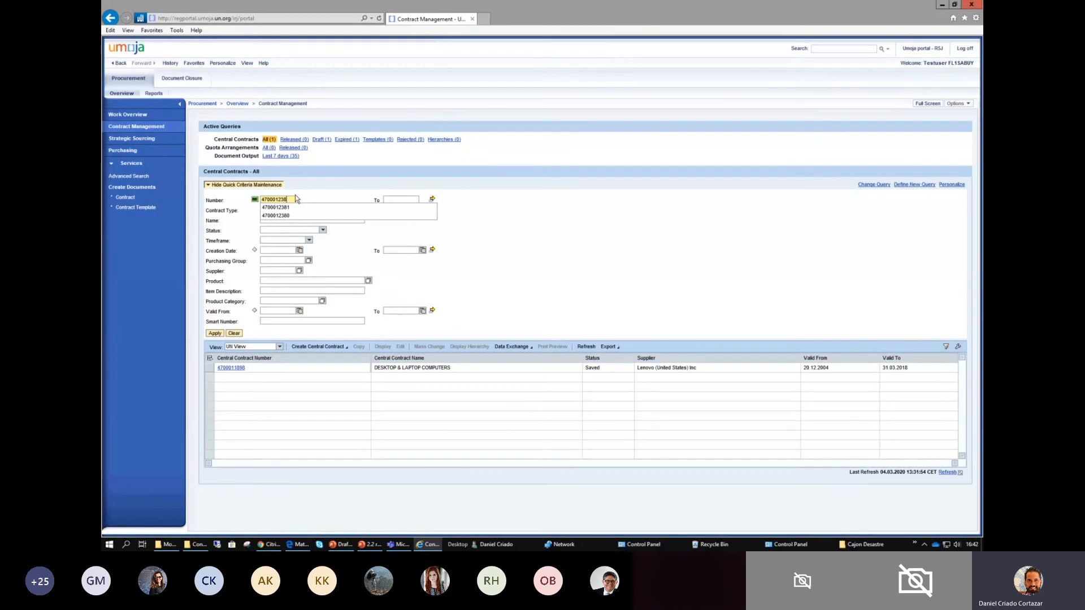
type("1")
left_click(293, 207)
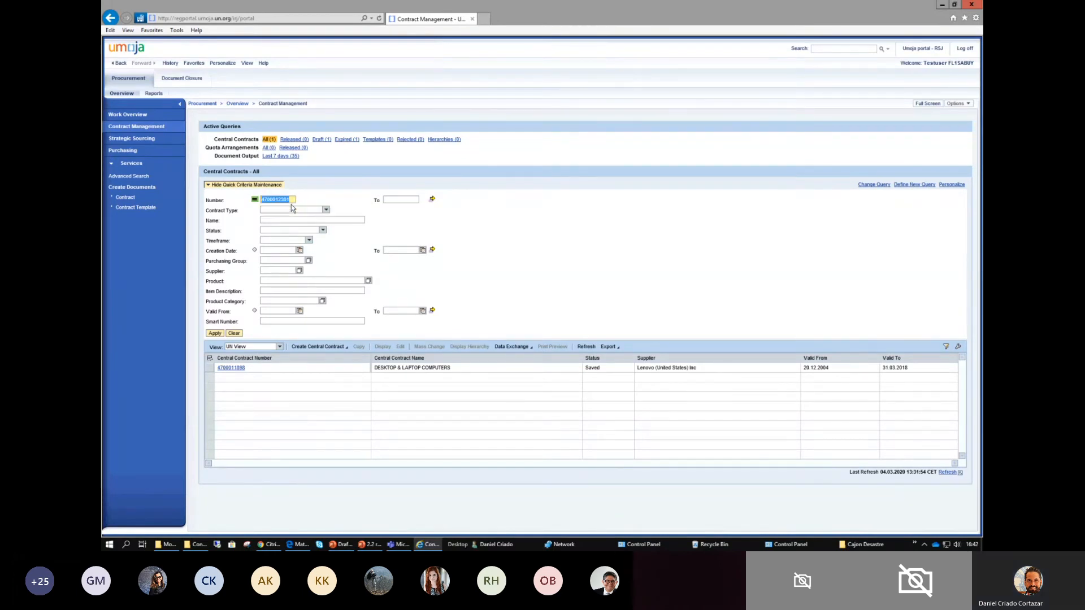
left_click(215, 334)
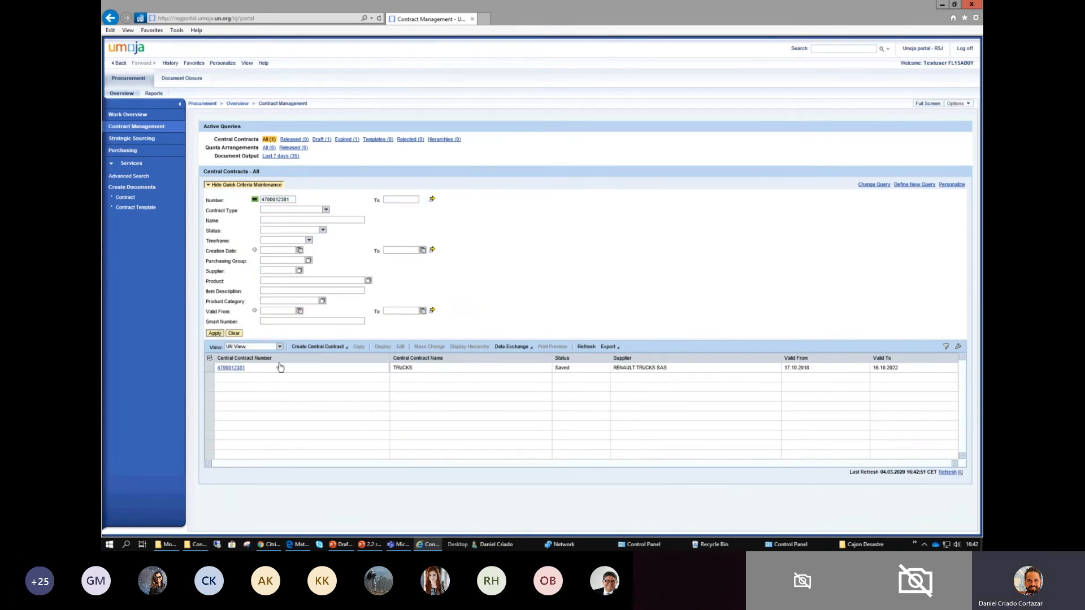
- Open the TRUCKS contract from the results in a maximized window and select item line 3
left_click(213, 369)
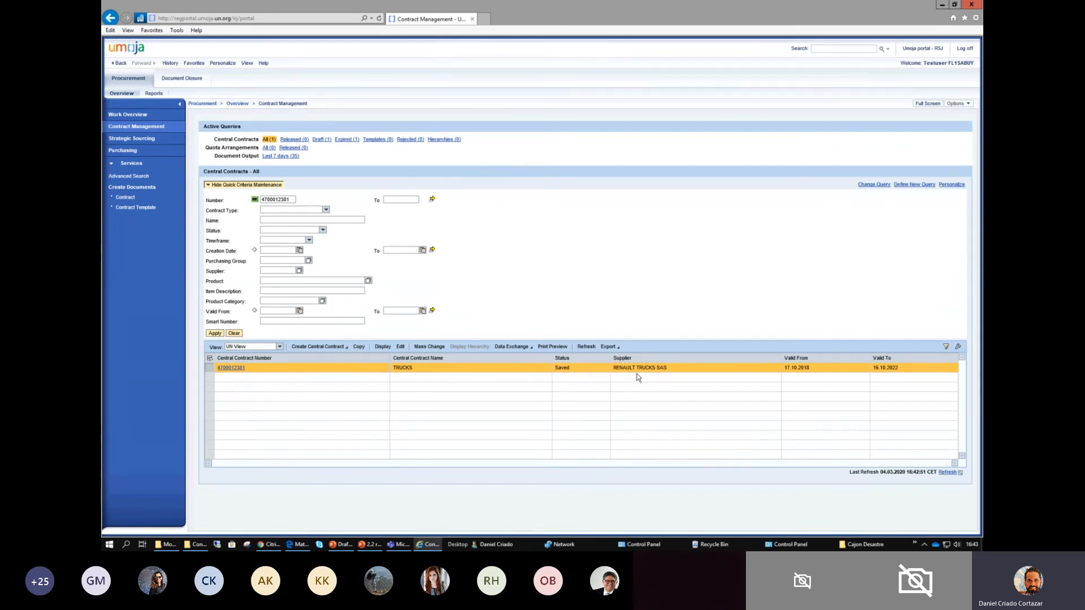
left_click(234, 368)
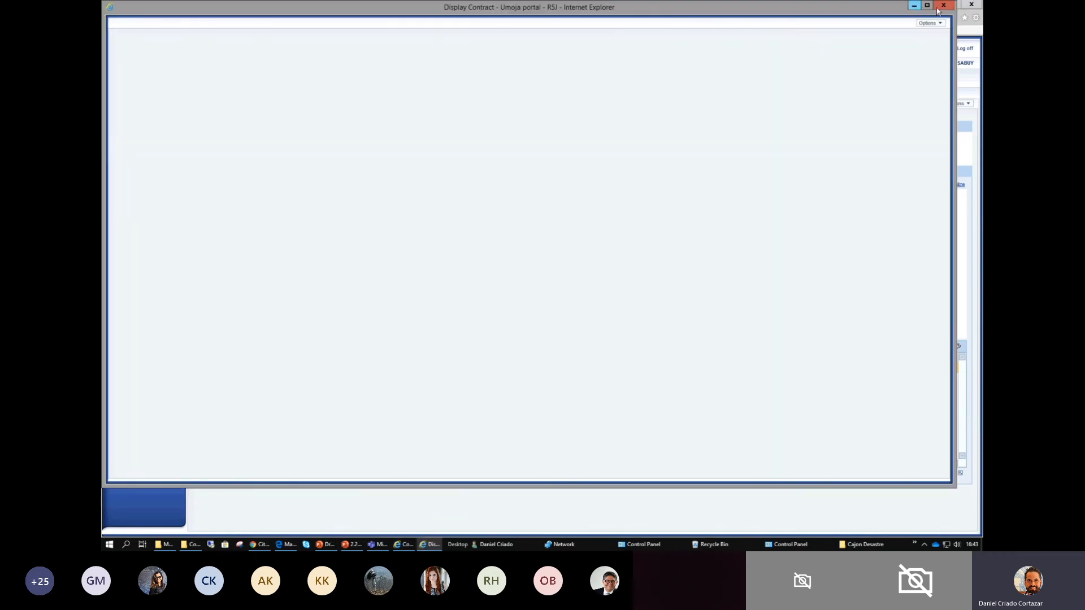
left_click(927, 5)
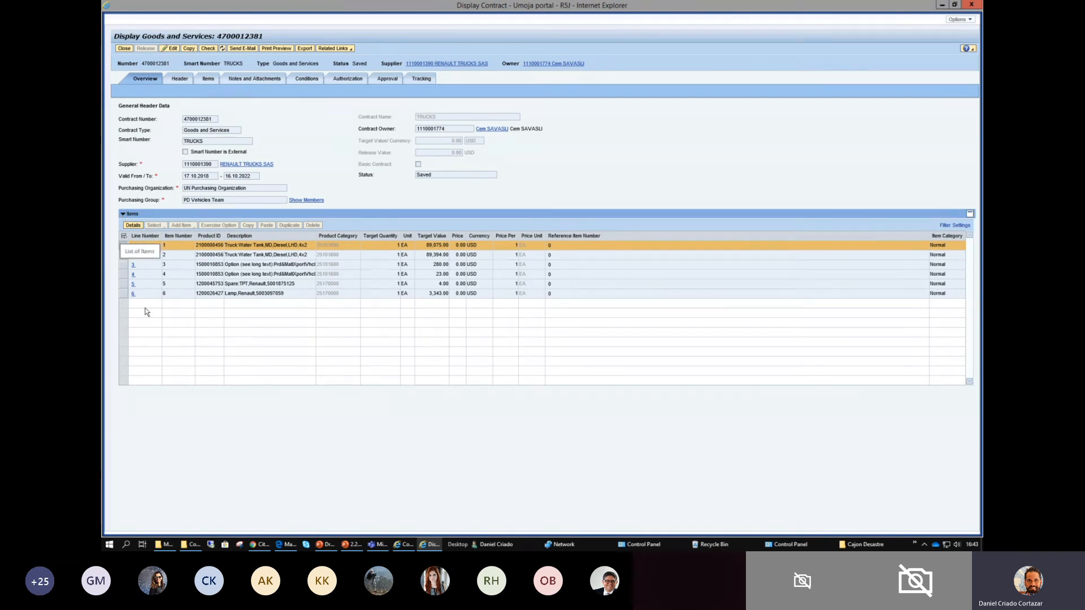
left_click_drag(198, 246, 229, 241)
left_click(237, 243)
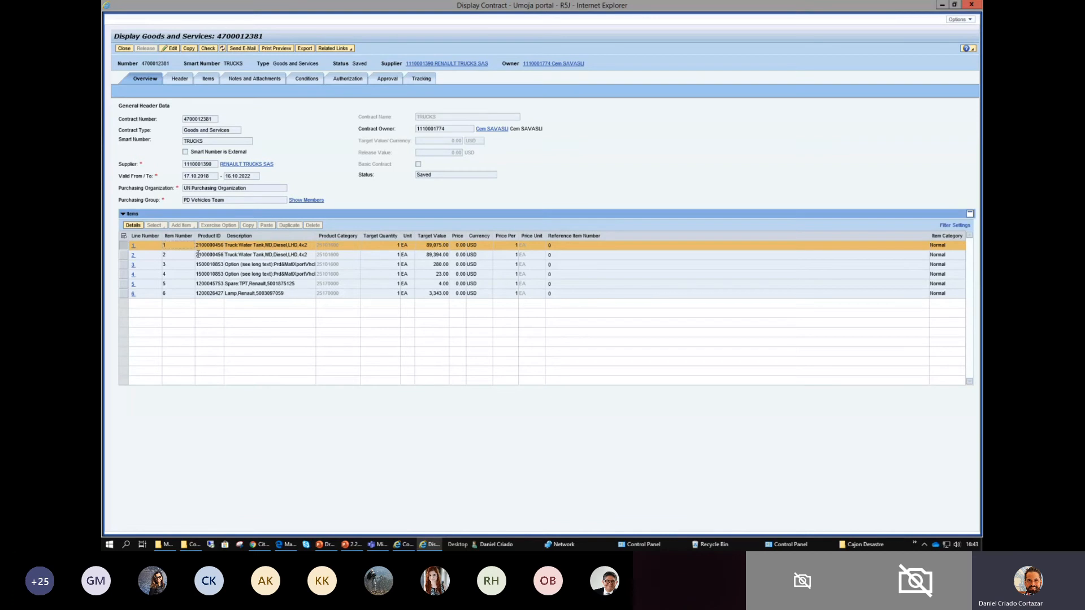
left_click(207, 265)
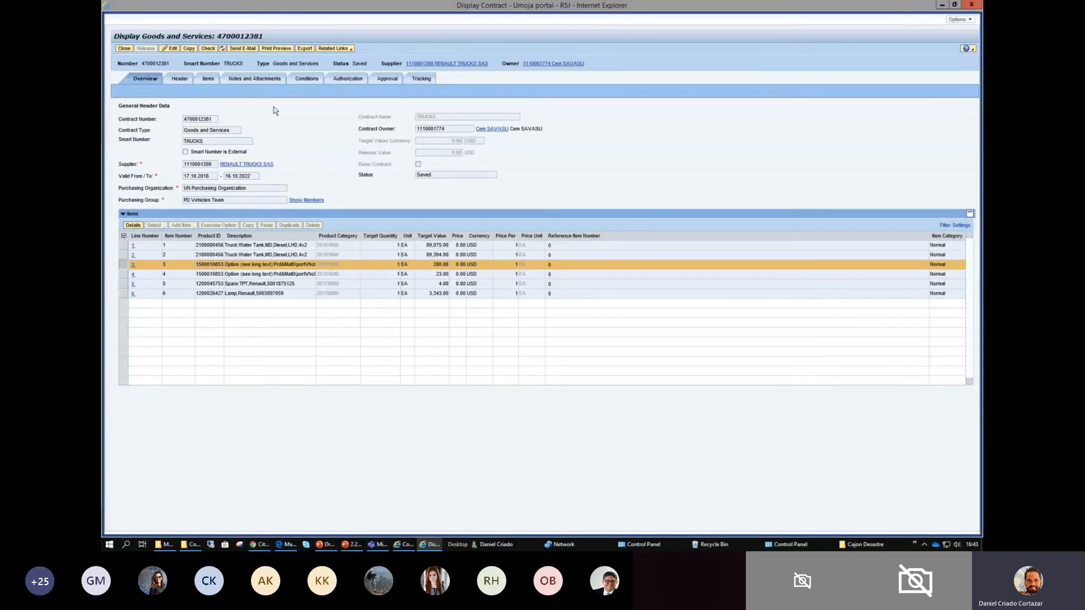
- Export the displayed contract, open Contract.xlsx in Excel and enable editing
left_click(305, 49)
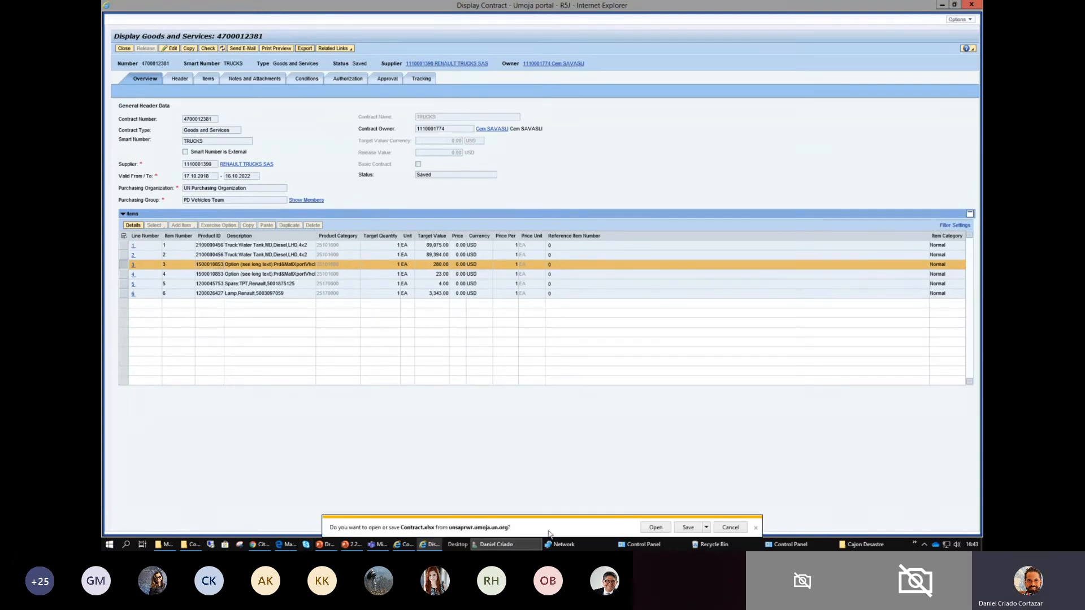
left_click(655, 527)
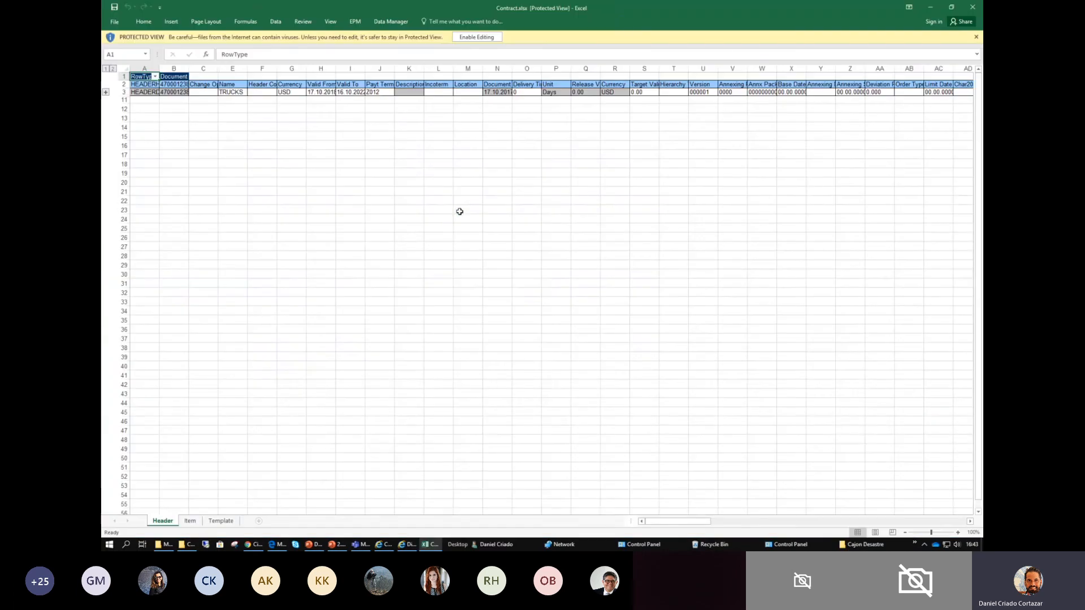
left_click(476, 36)
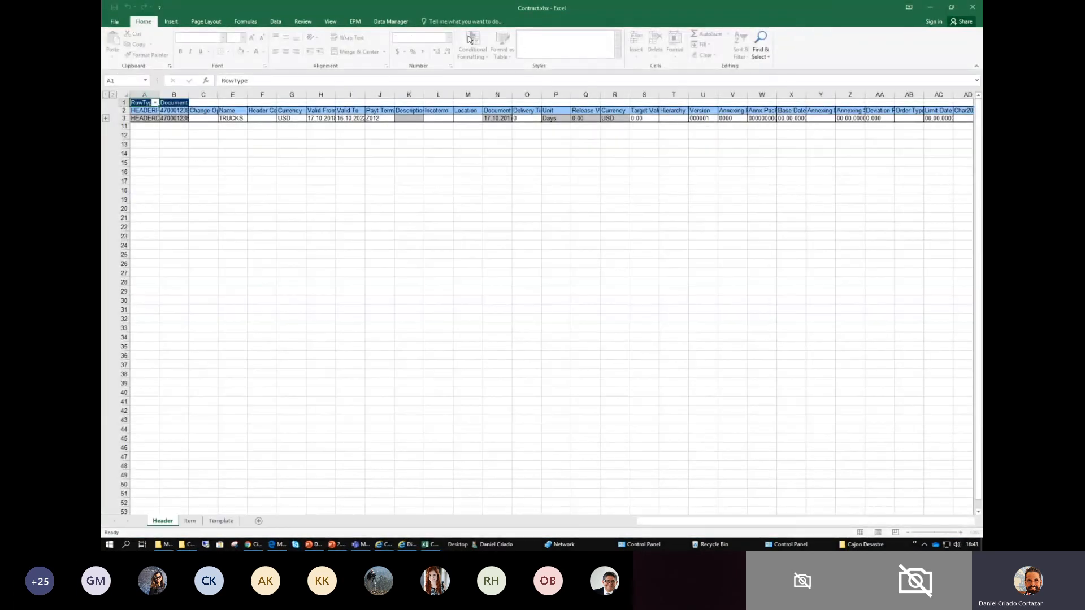
- Expand the grouped rows beneath row 3 on the Header sheet
left_click(497, 272)
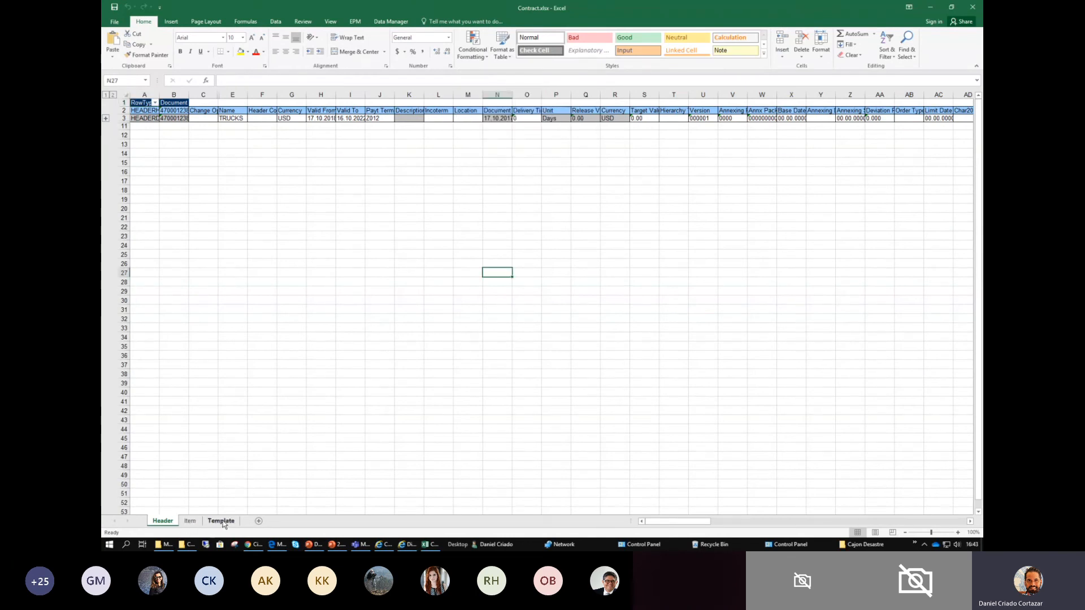
left_click(199, 136)
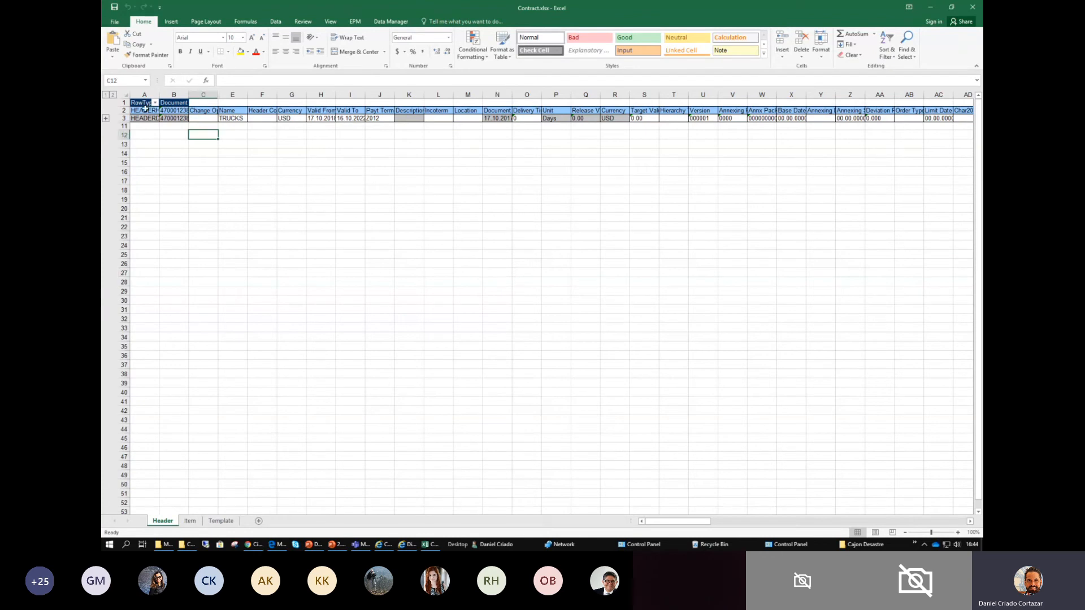
left_click(105, 119)
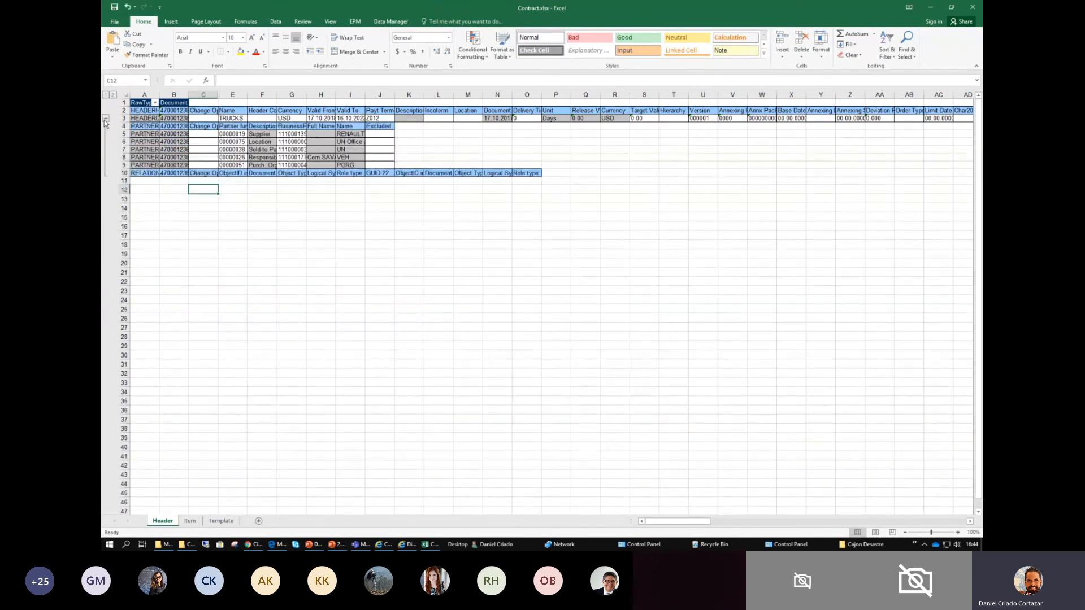
- Examine the layout of the exported workbook's Item, Template and Header sheets
left_click(190, 521)
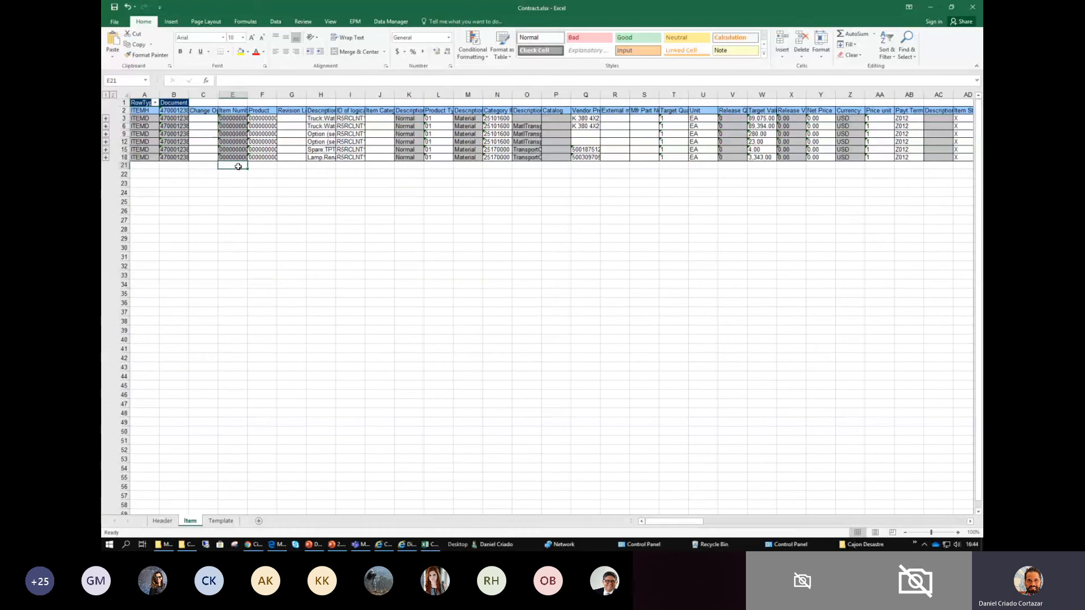
left_click_drag(174, 118, 174, 126)
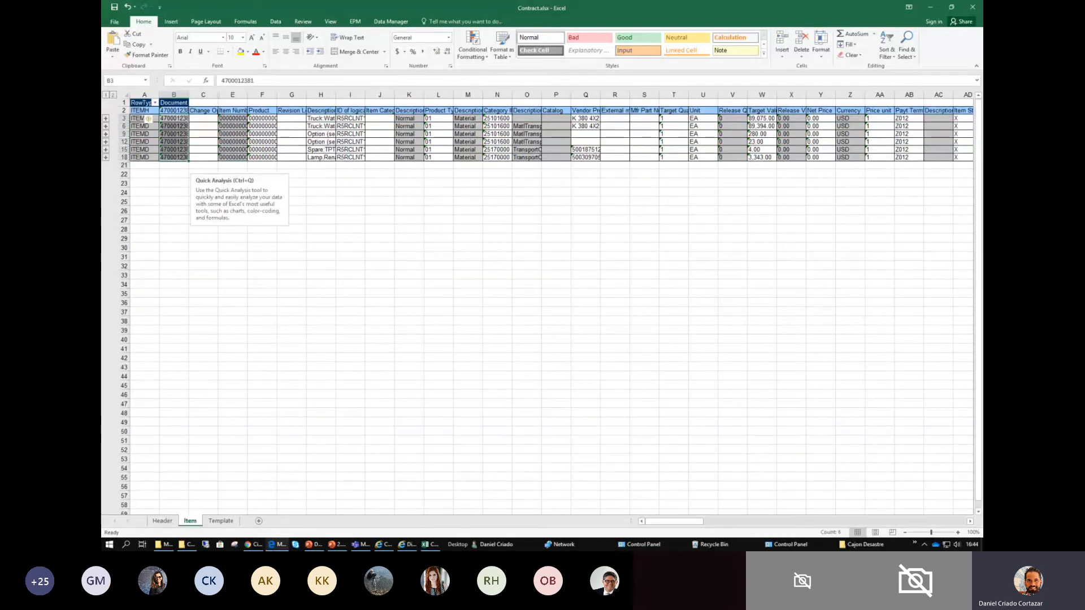
left_click(208, 522)
left_click(251, 182)
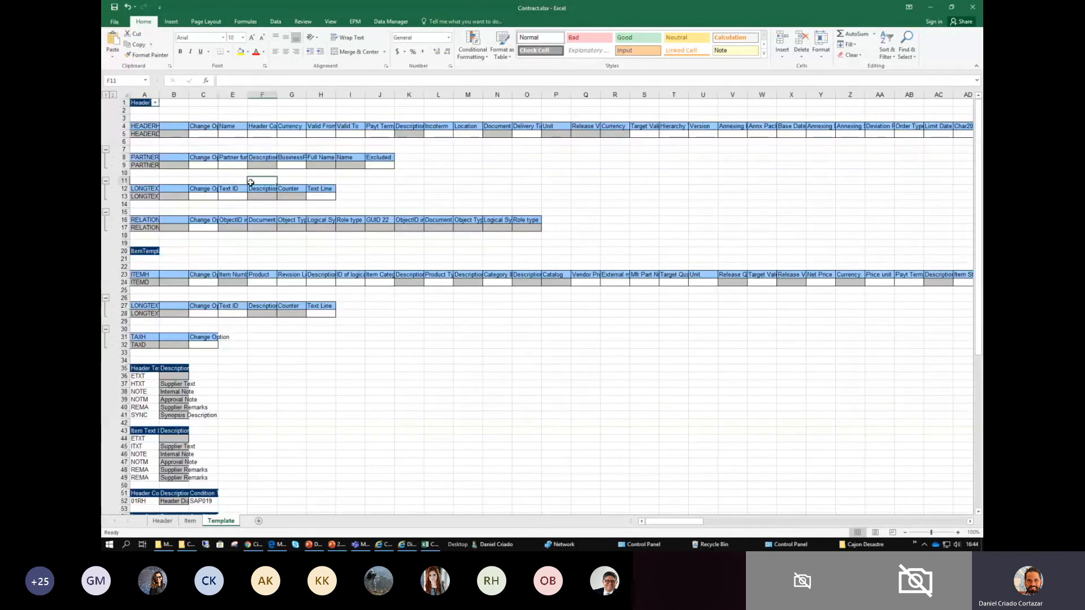
left_click(190, 521)
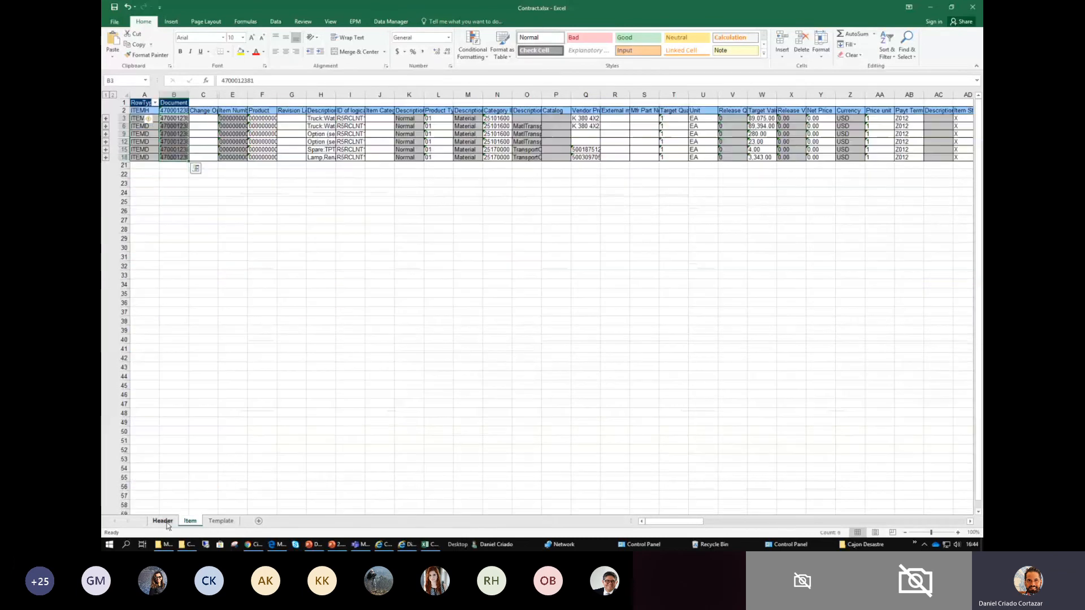
left_click(175, 523)
left_click(329, 261)
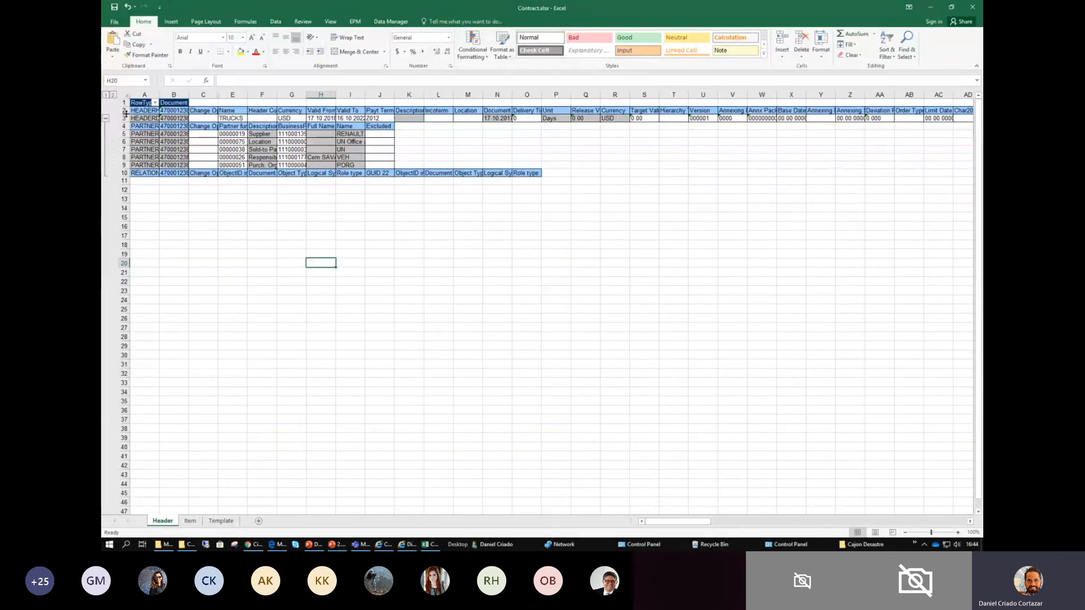
left_click(151, 182)
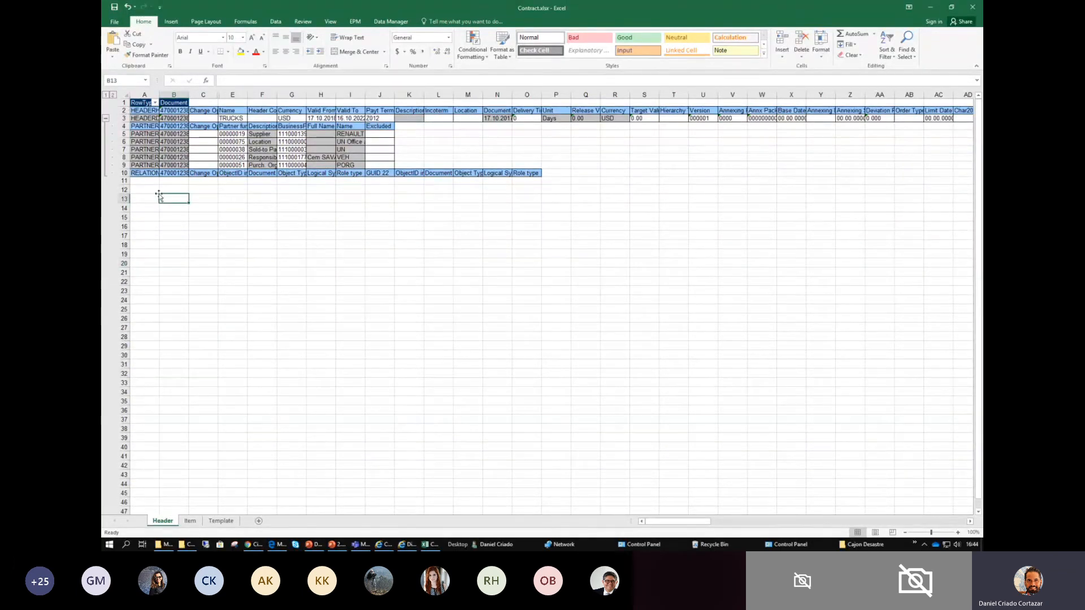
left_click_drag(183, 183, 531, 103)
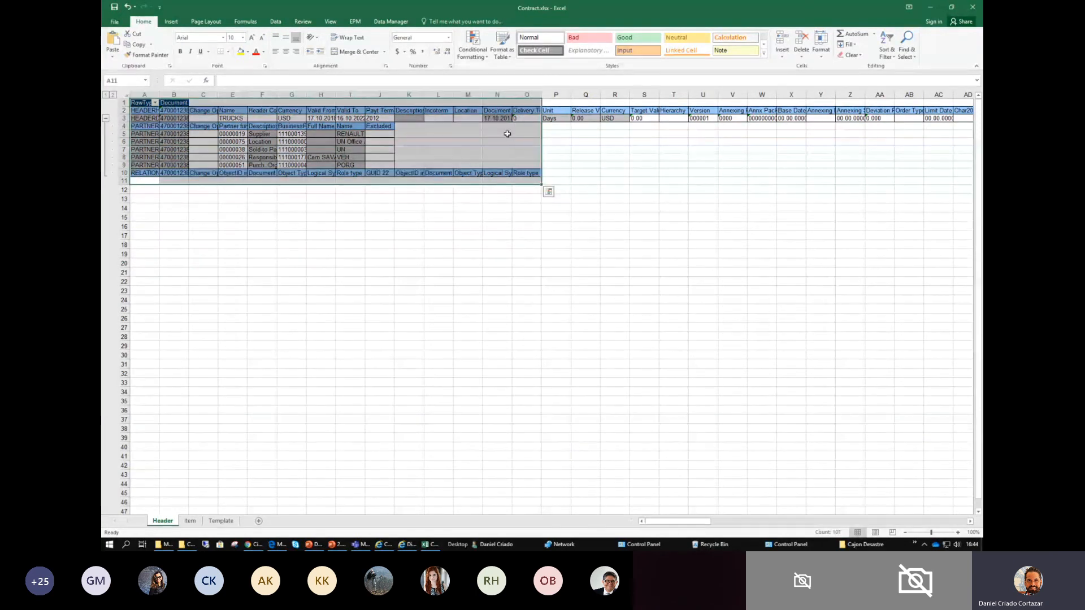
left_click(493, 145)
left_click_drag(556, 174, 151, 91)
left_click(261, 198)
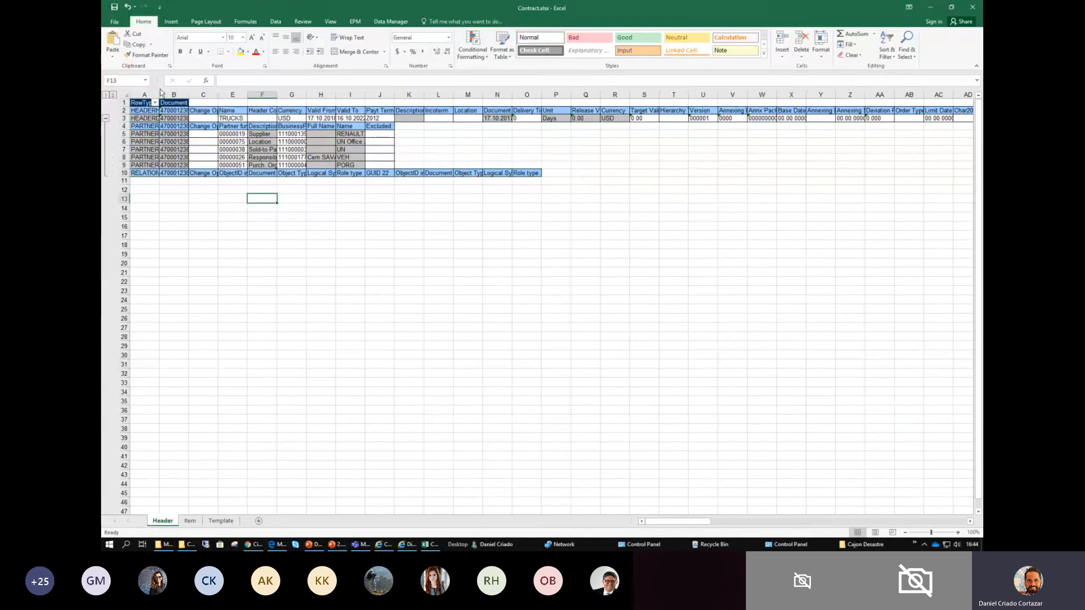
- Start saving the workbook as a new file and permit the application all access to the computer's files
left_click(114, 22)
left_click(314, 245)
left_click(115, 21)
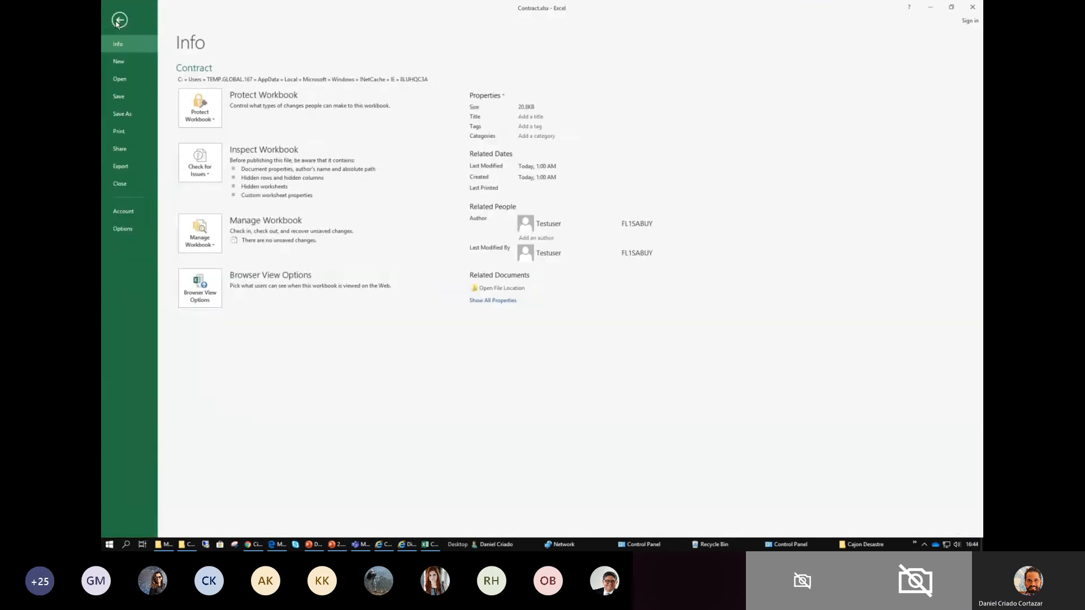
left_click(130, 114)
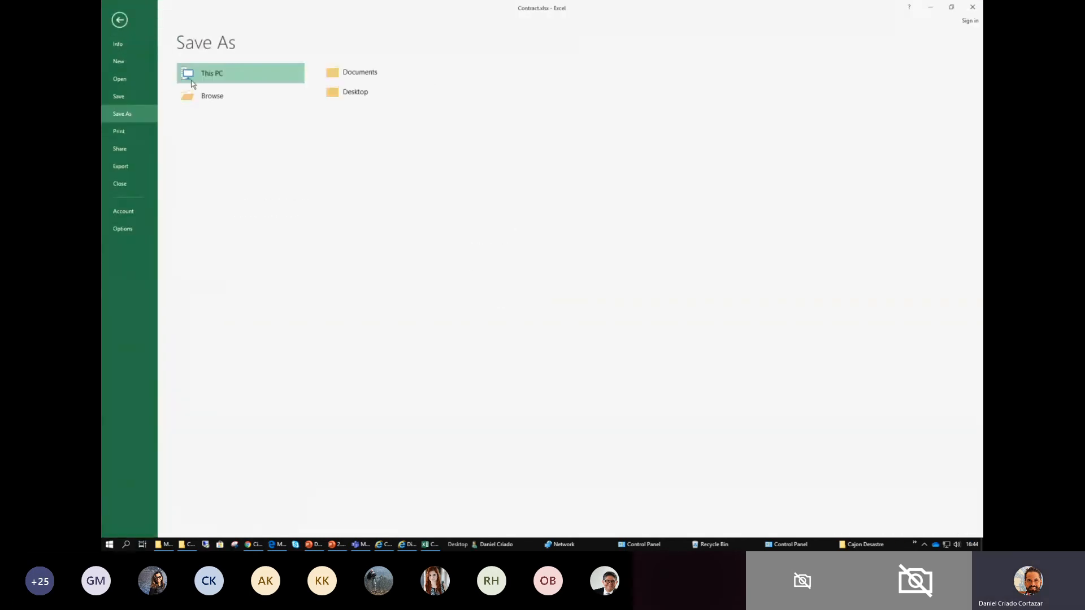
left_click(211, 97)
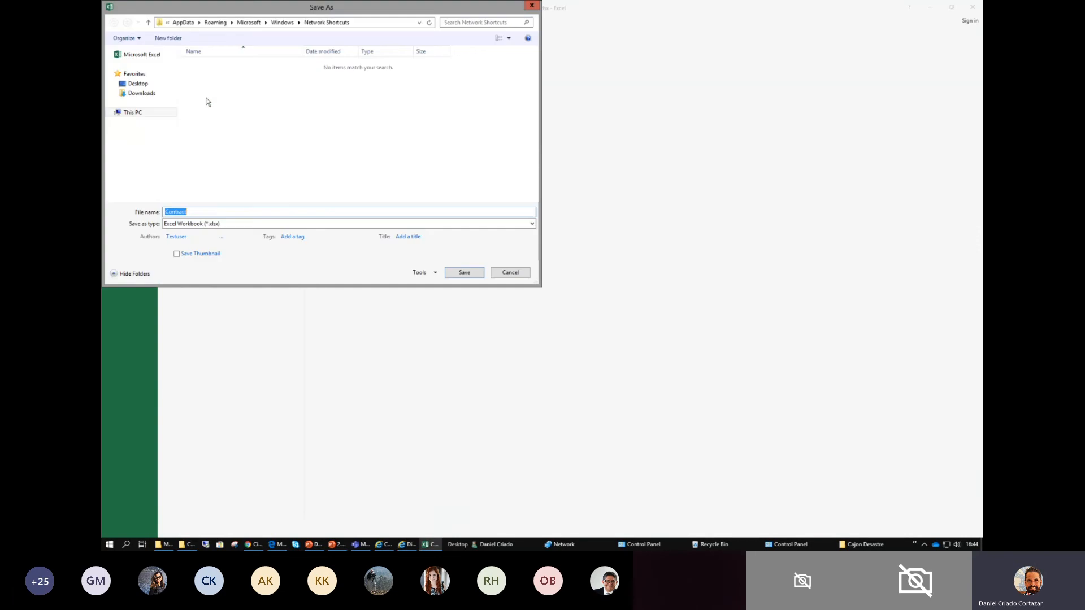
left_click(137, 85)
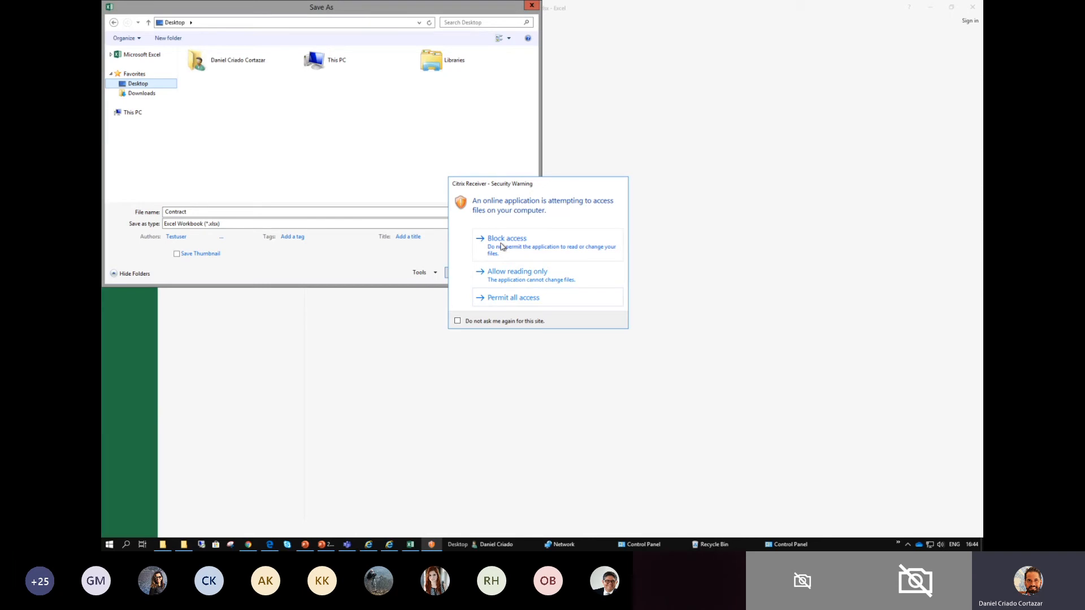
left_click(514, 297)
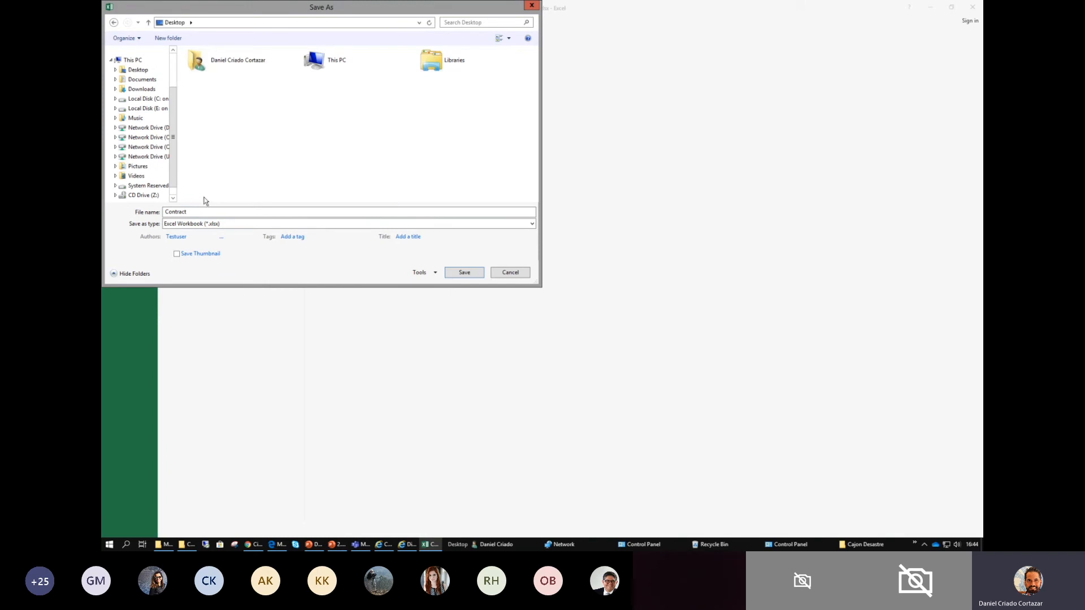
- Browse to the SRM folder under MDM Contracts Test, Modification Contracts on network drive O: as the save location
left_click_drag(176, 168, 259, 163)
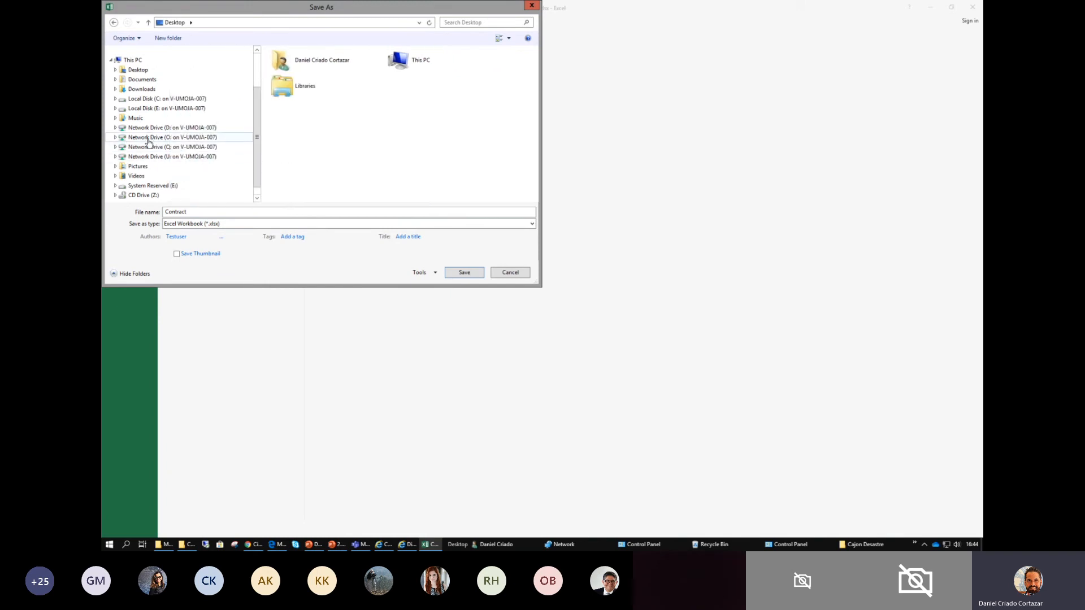
left_click(160, 139)
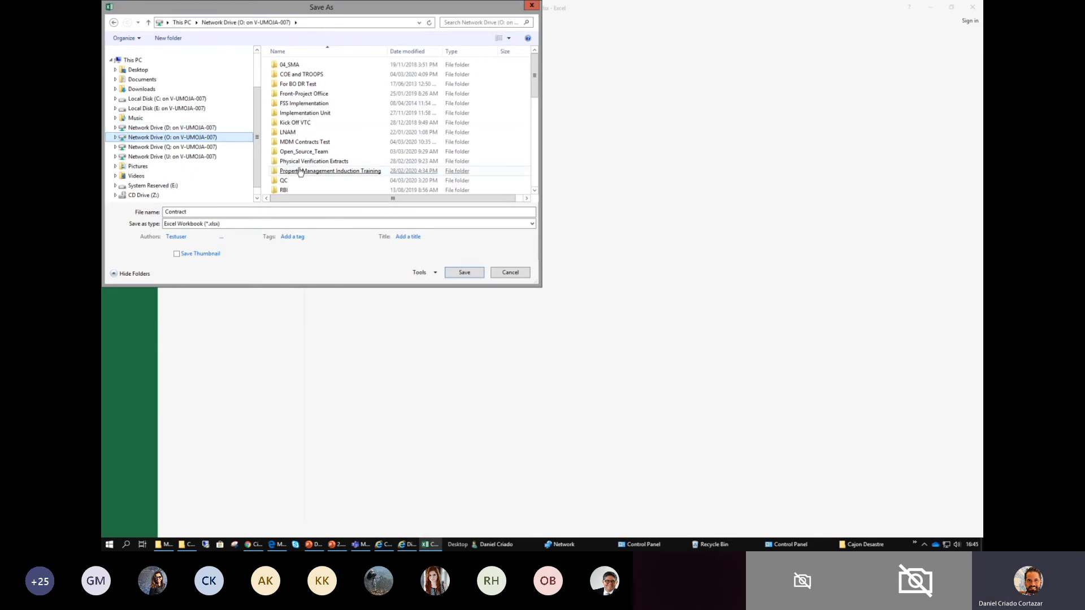
left_click(297, 103)
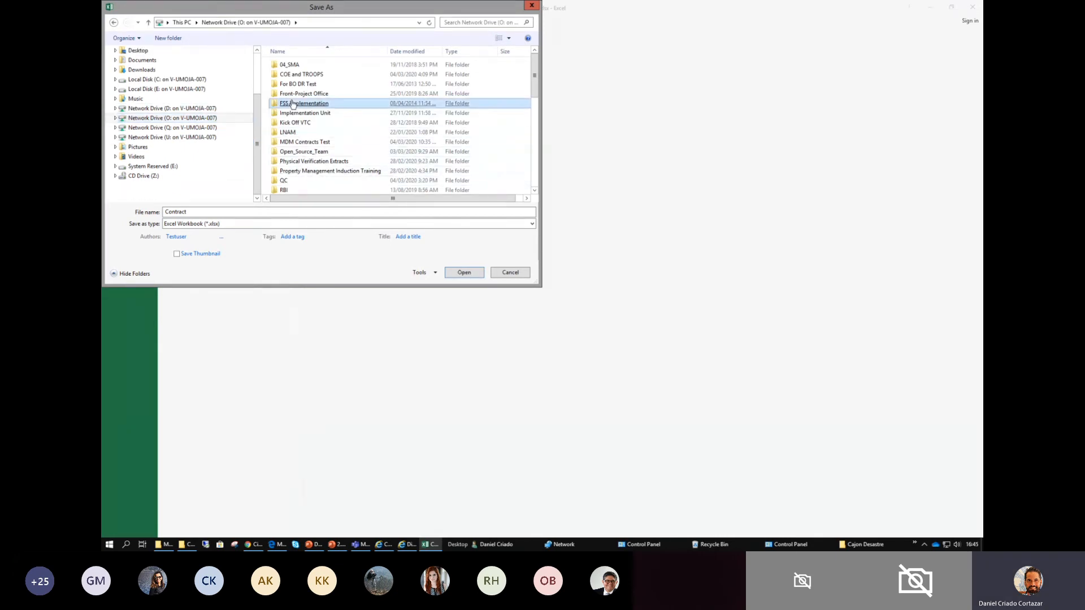
double_click(308, 142)
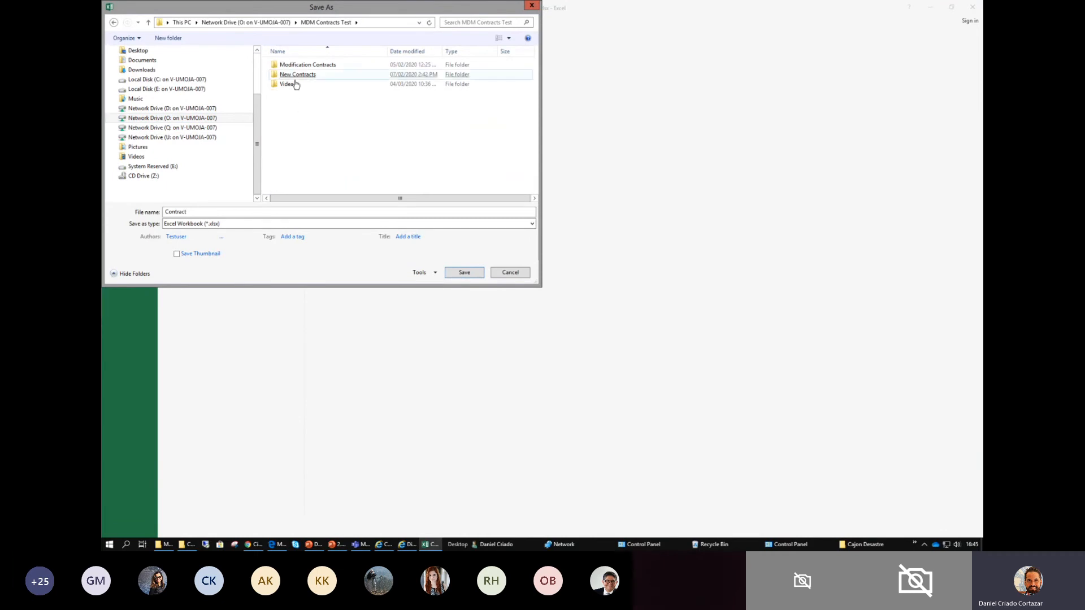
double_click(300, 66)
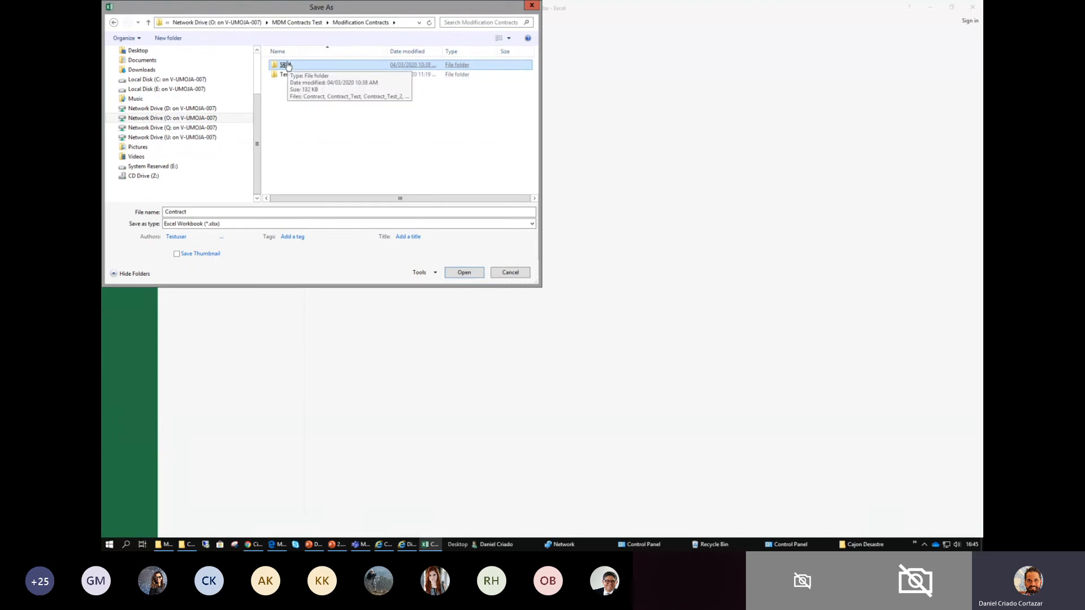
double_click(288, 66)
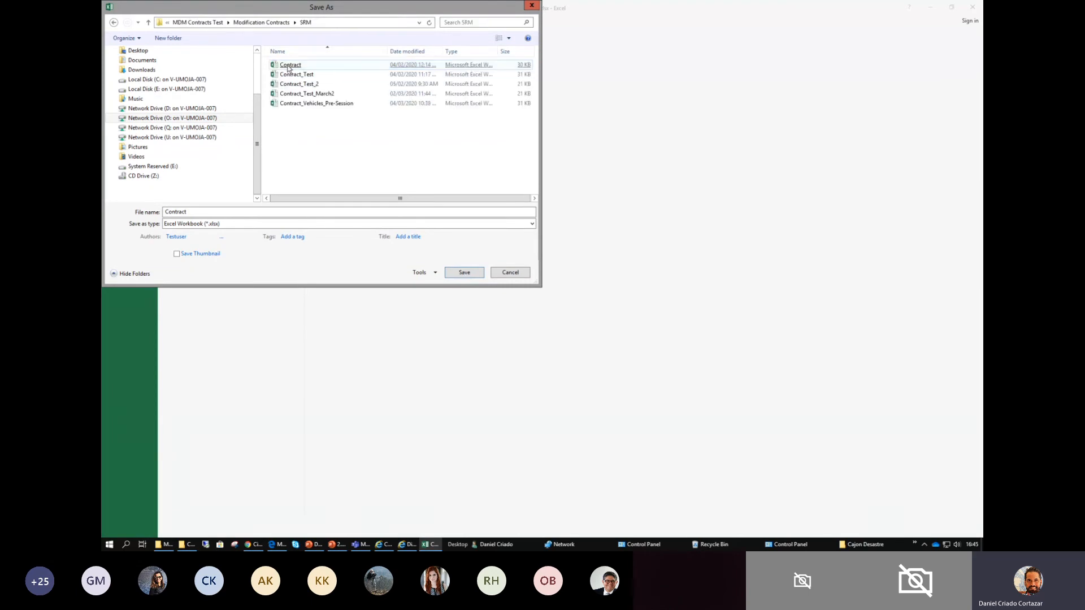
- Name the workbook Contract_Extract_Session_2 and save it as an Excel Workbook in the SRM folder
left_click(201, 212)
type("_")
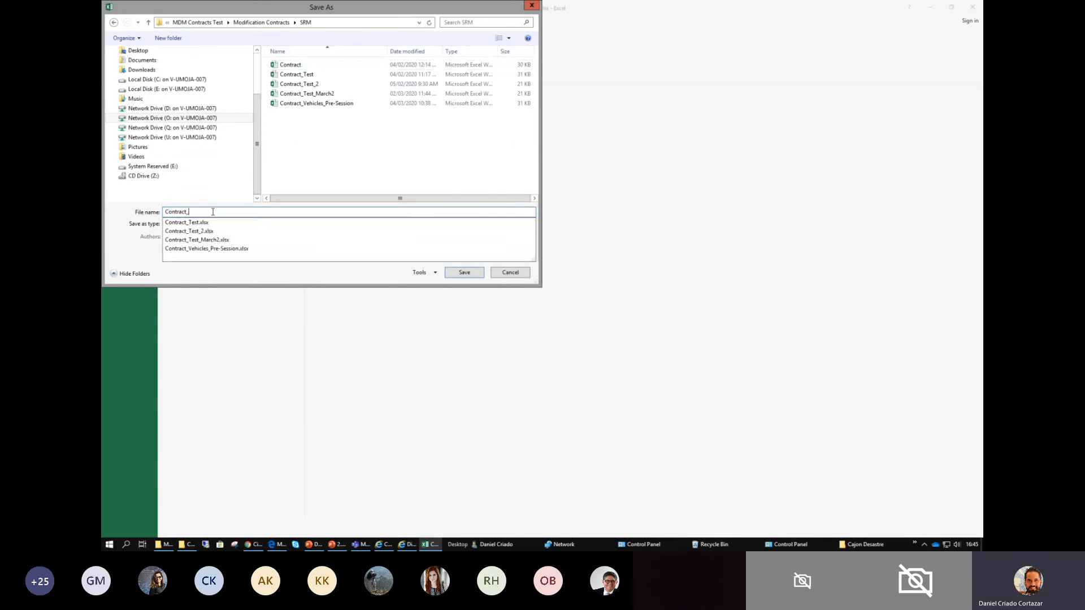
type("Extract_Session_2")
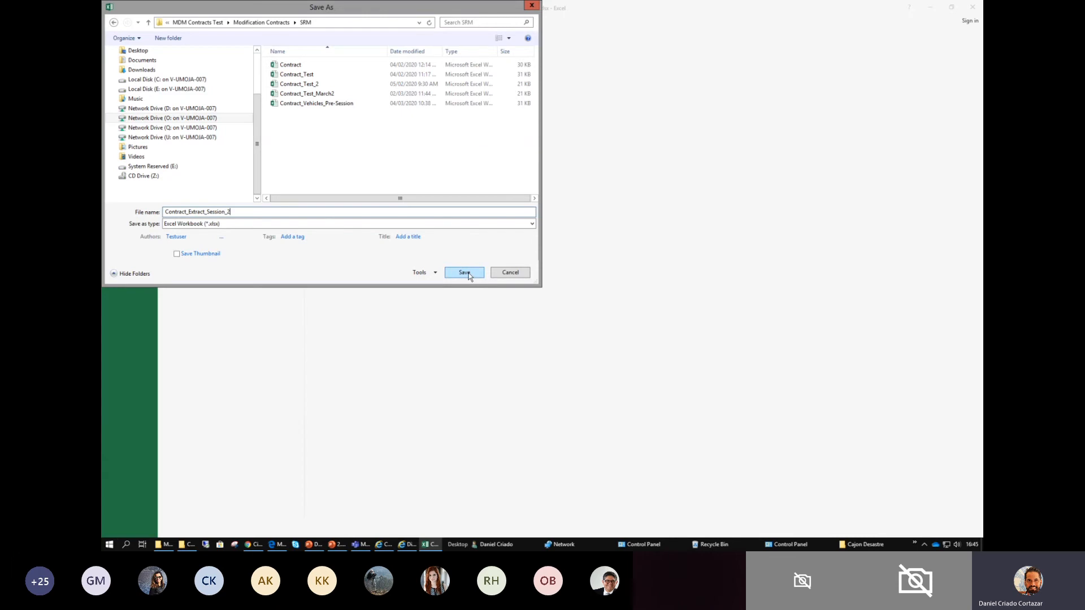
left_click(465, 273)
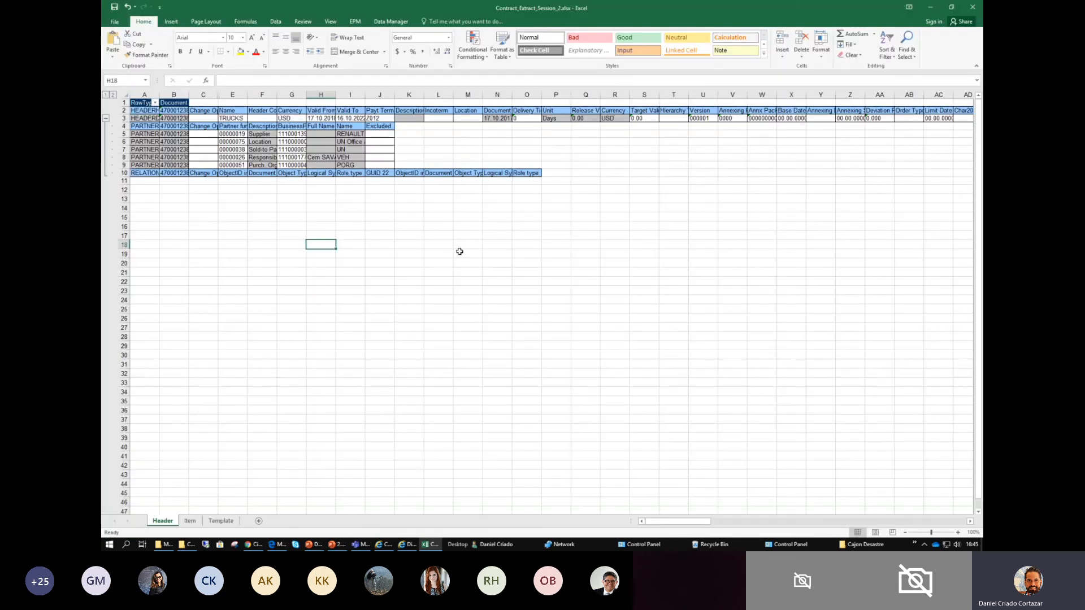
- Close the saved contract extract workbook
left_click_drag(556, 189, 136, 101)
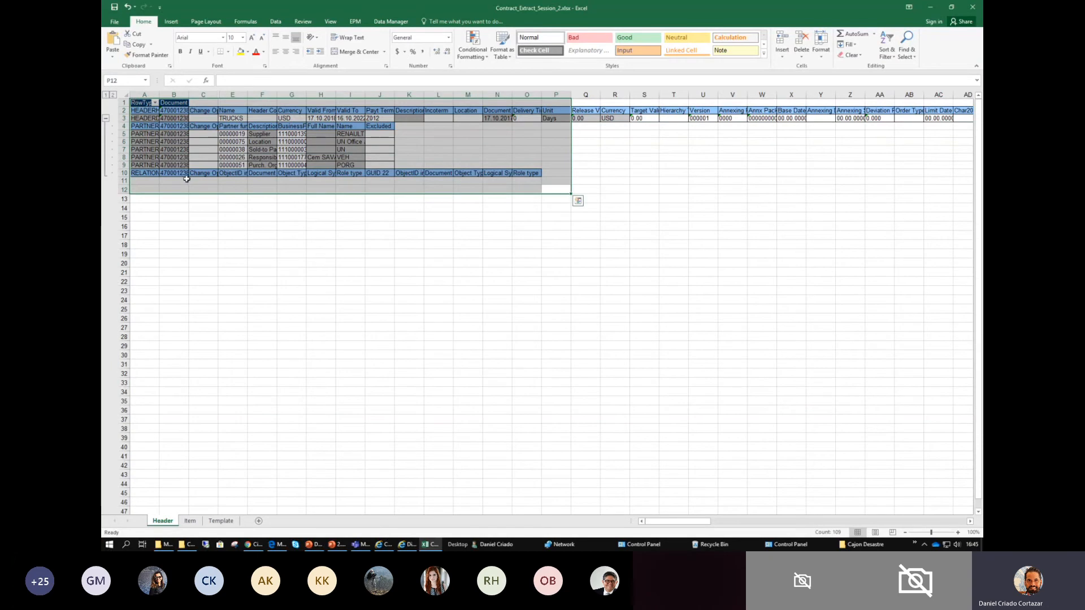
left_click(664, 148)
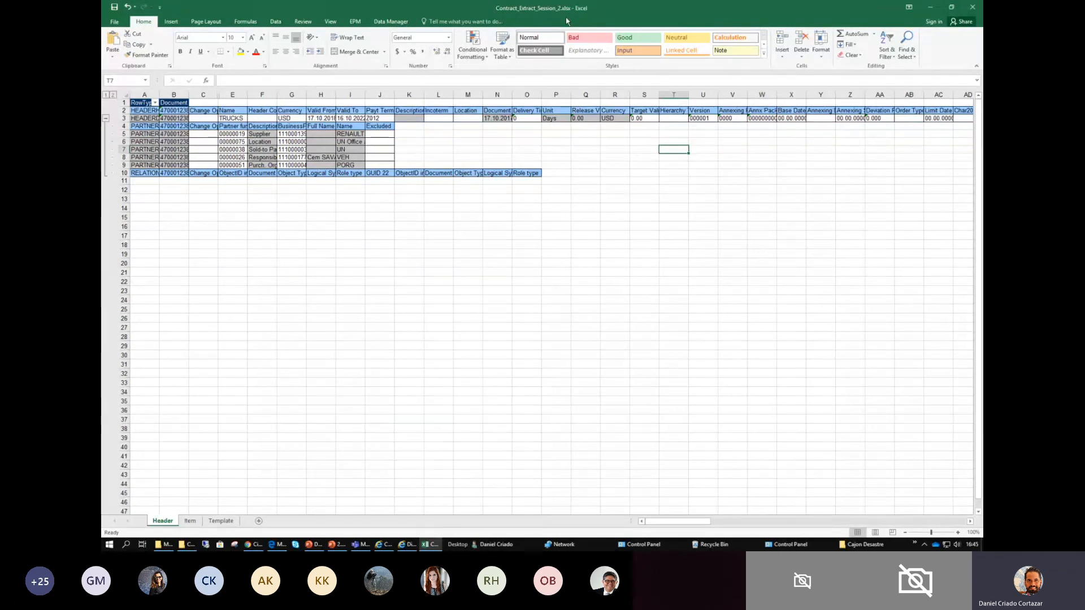
left_click(972, 6)
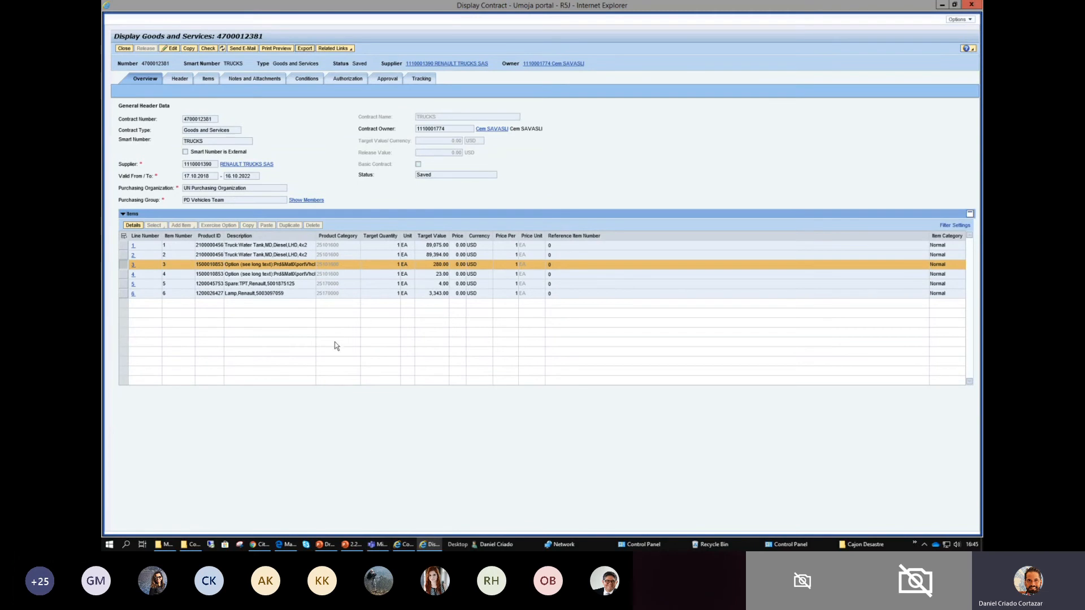
- Switch to the Draft_Session_2-updates_DC presentation in PowerPoint and view slides 7 and 8 on extracting data and generating the Modify Template
key("alt+Tab")
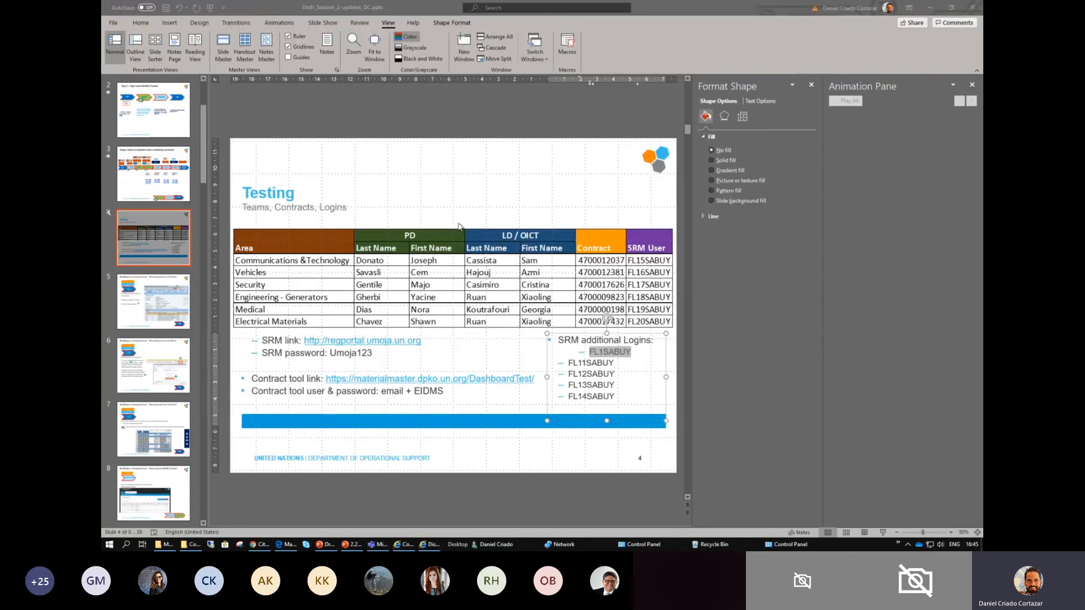
left_click(169, 429)
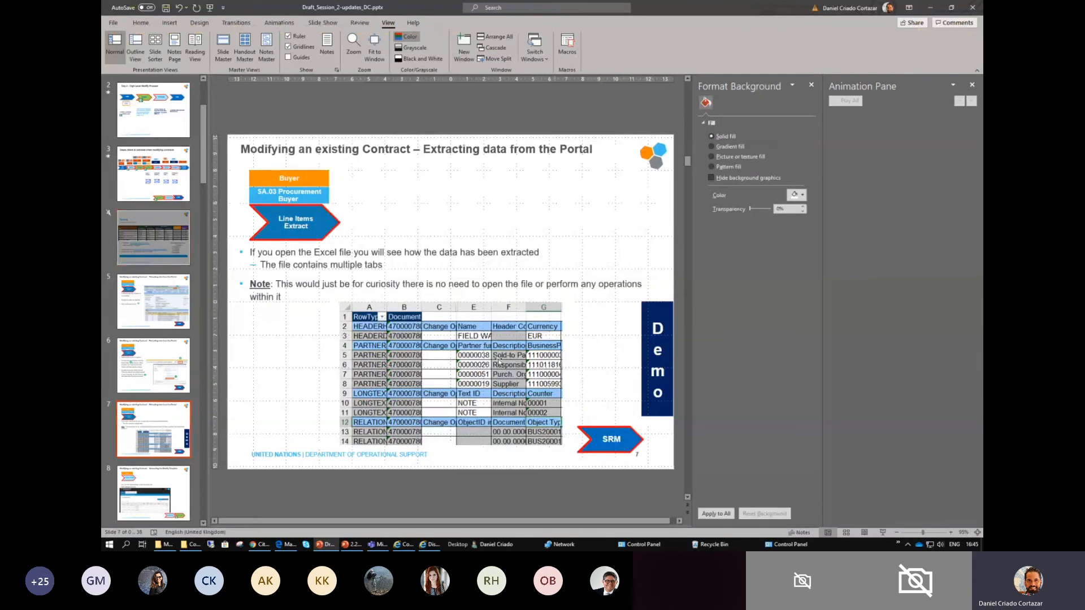
left_click(165, 493)
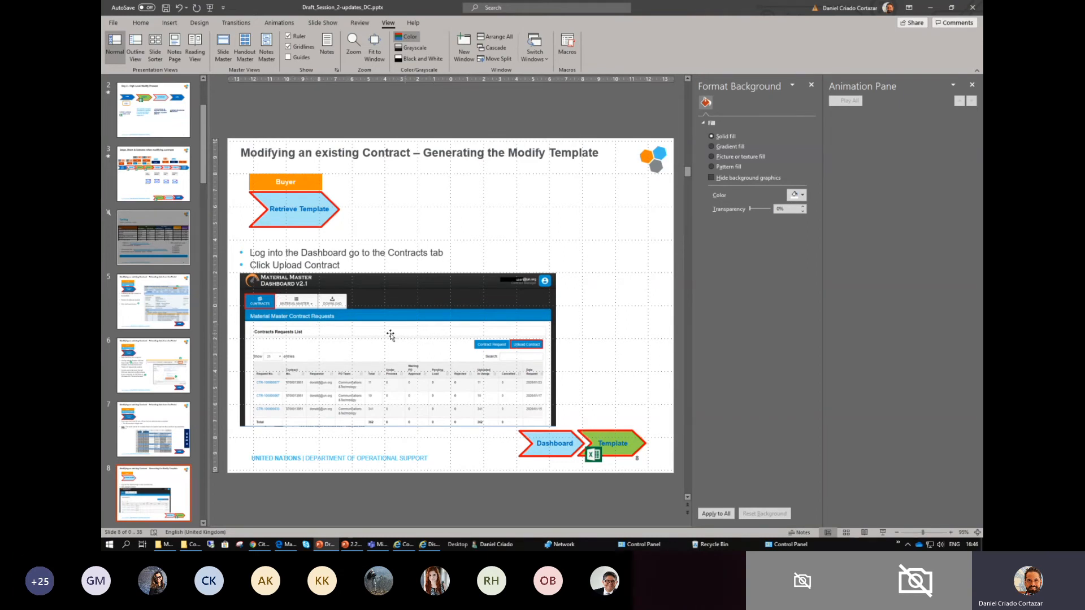
- Switch to the Material Master Dashboard in the Edge browser
key("alt+Tab")
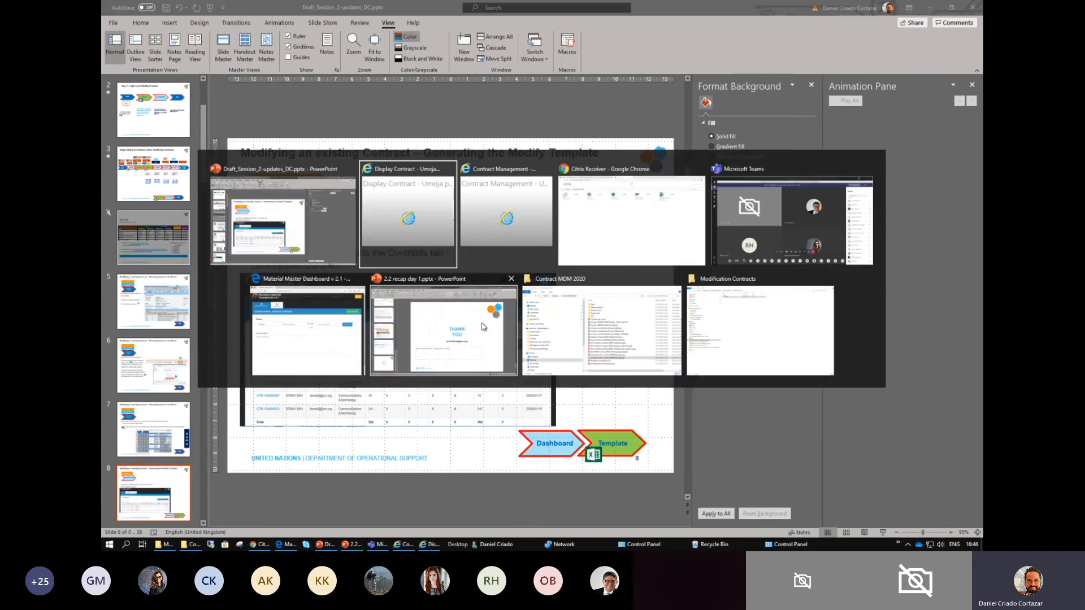
left_click(320, 322)
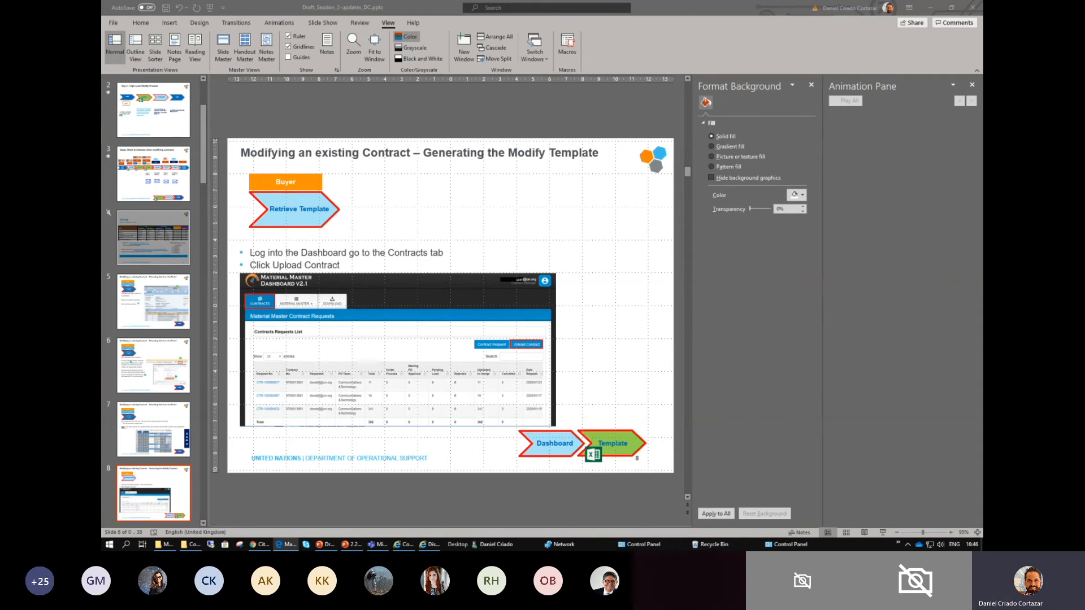
left_click_drag(1084, 60, 634, 60)
left_click(740, 68)
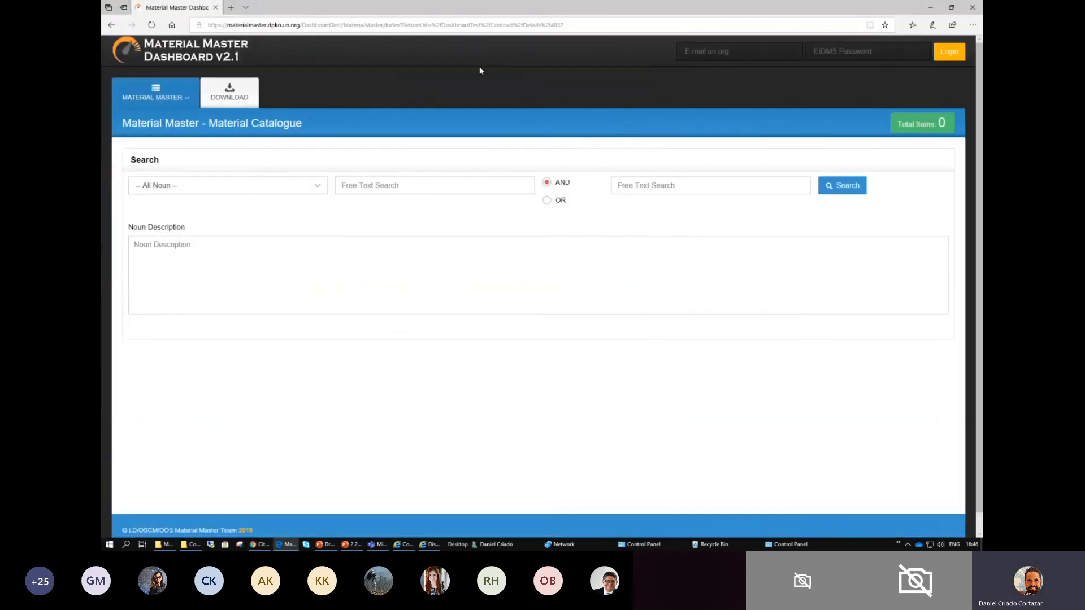
- Log in to the Material Master Dashboard with the account e-mail and EIDMS password
left_click(732, 51)
key("Tab")
type("a")
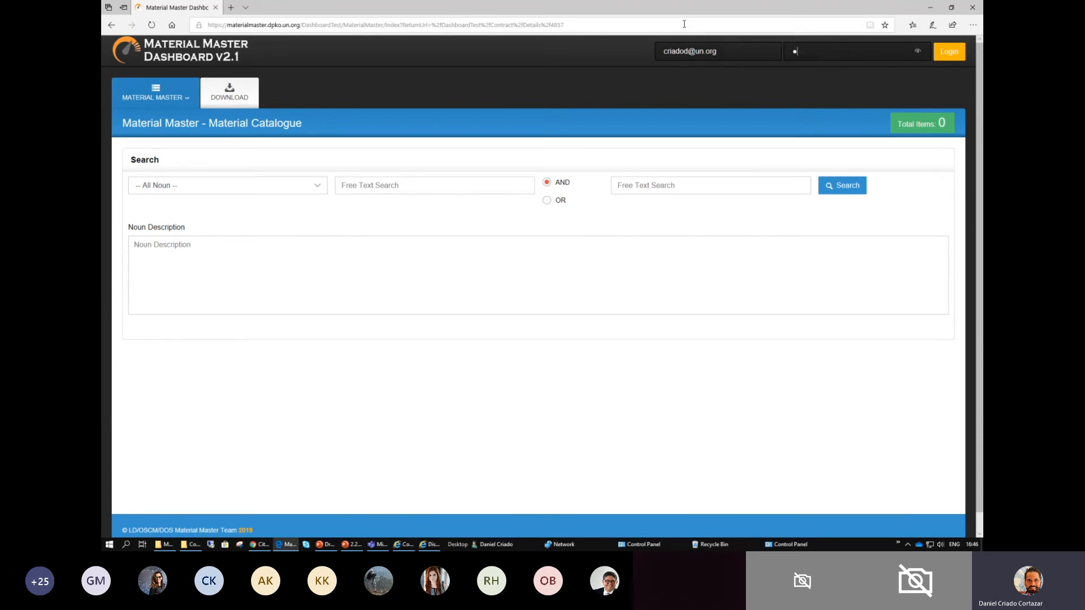
type("••")
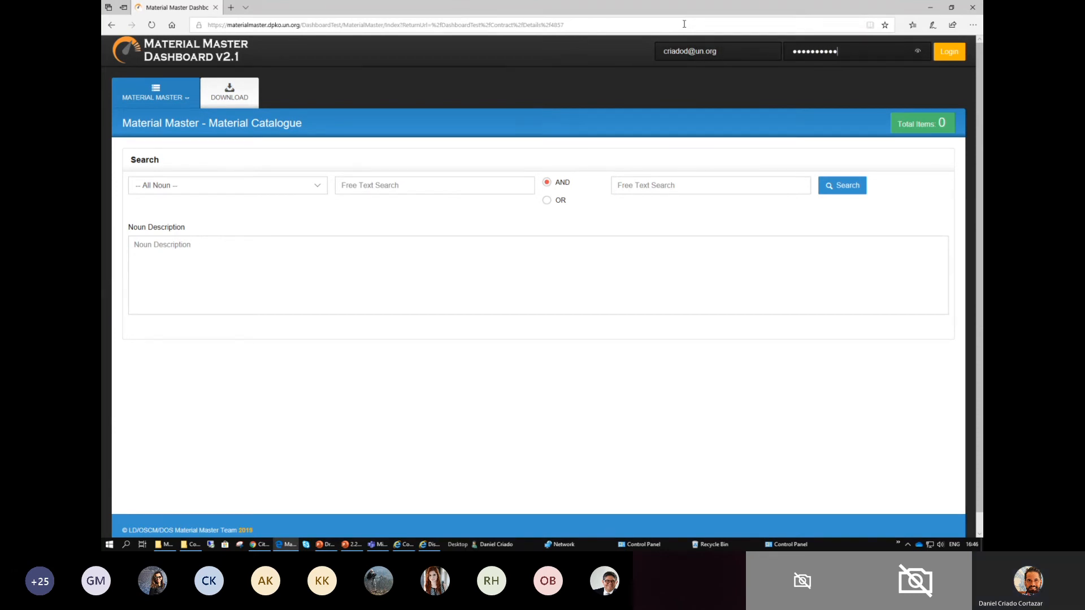
type("••")
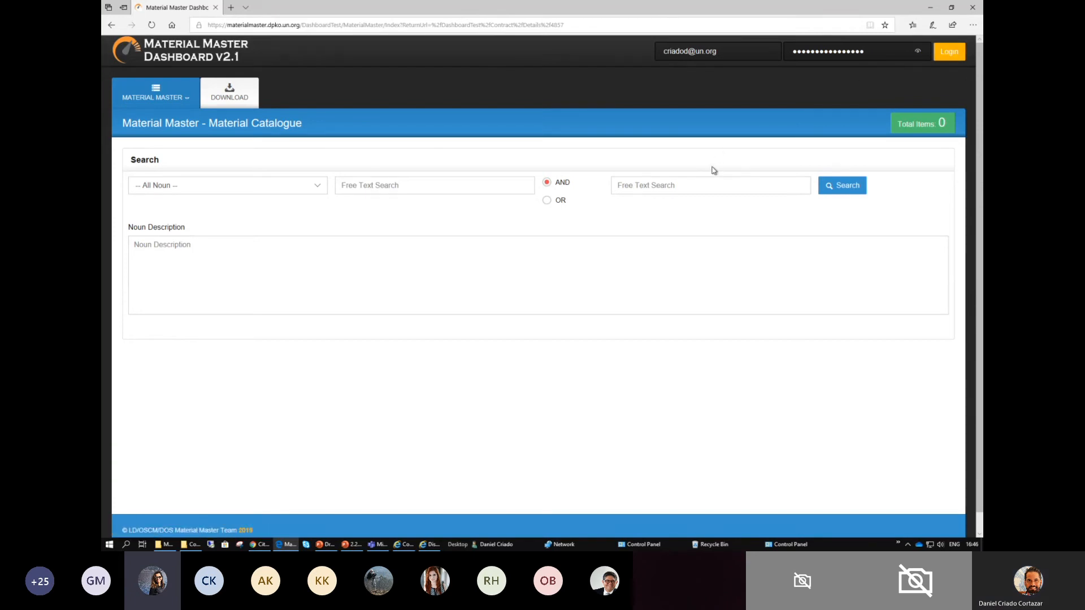
scroll(710, 192, "up", 1)
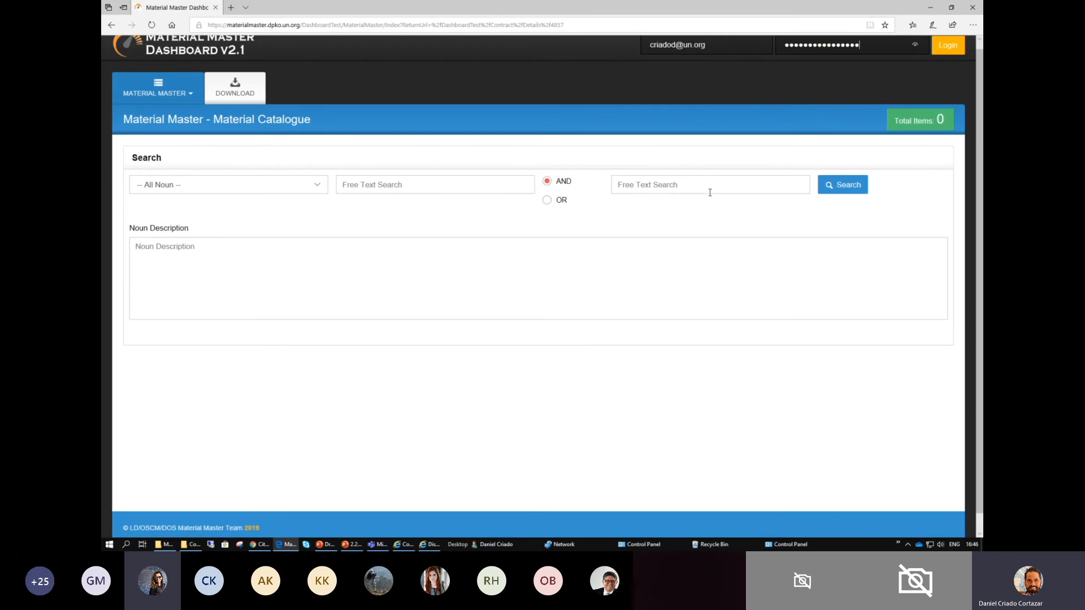
scroll(703, 155, "up", 1)
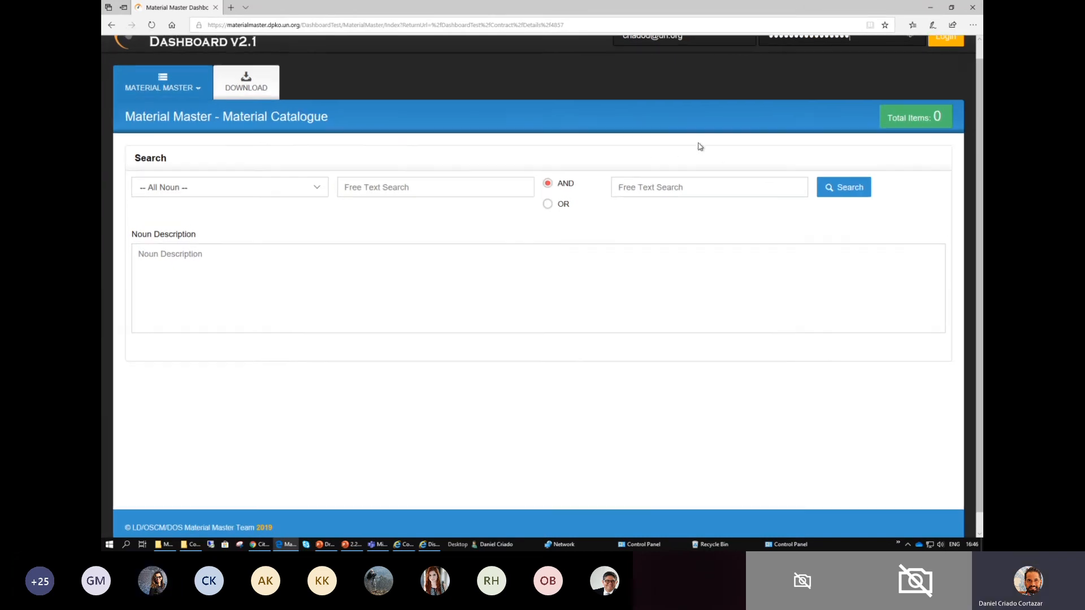
scroll(676, 107, "up", 1)
scroll(676, 106, "up", 1)
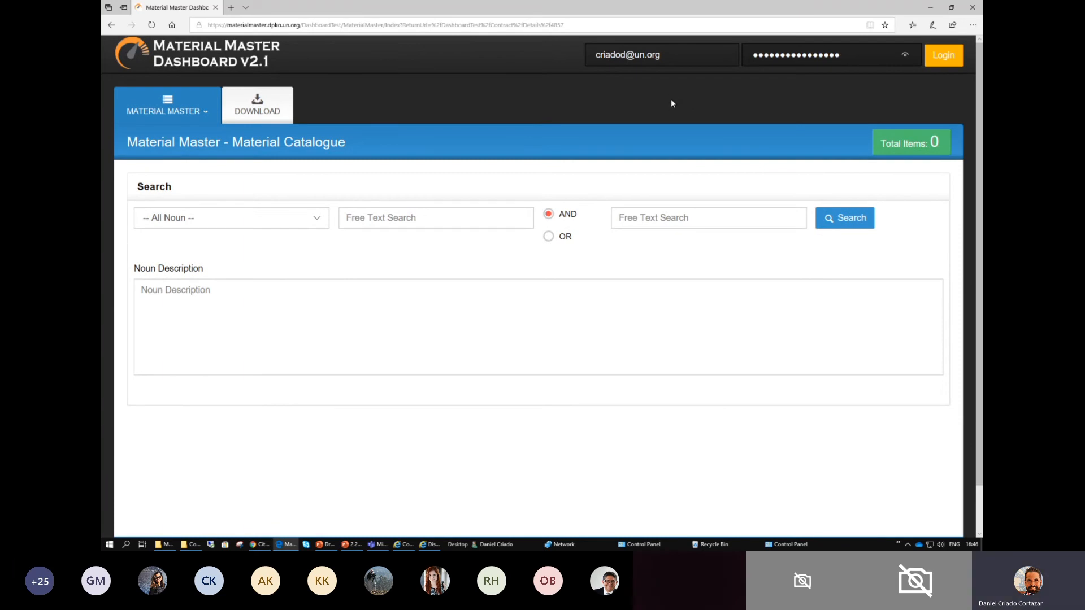
scroll(667, 102, "up", 1)
scroll(611, 119, "up", 1)
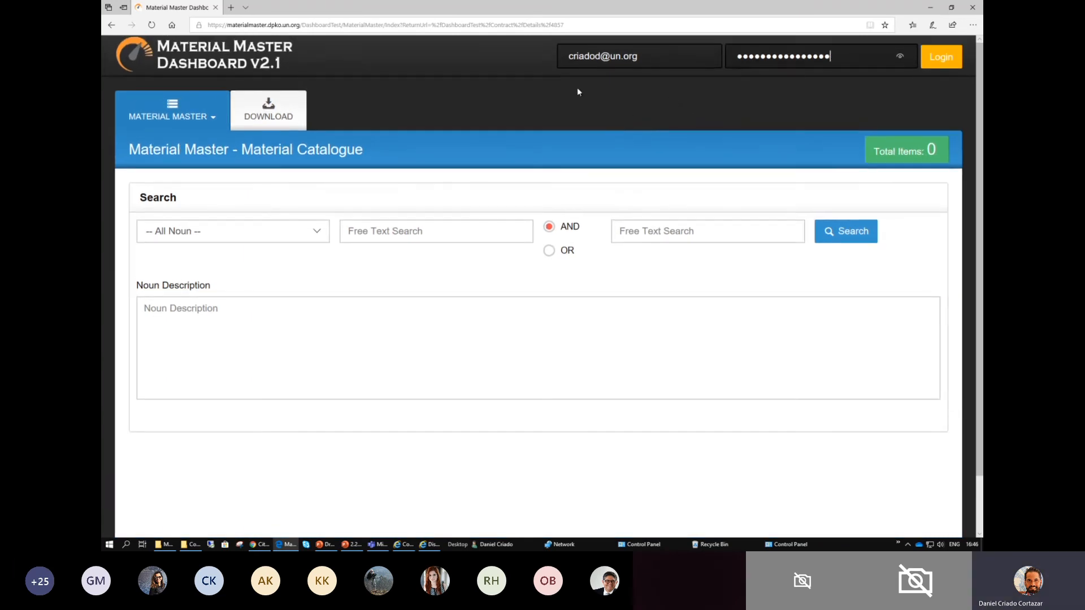
scroll(647, 136, "up", 1)
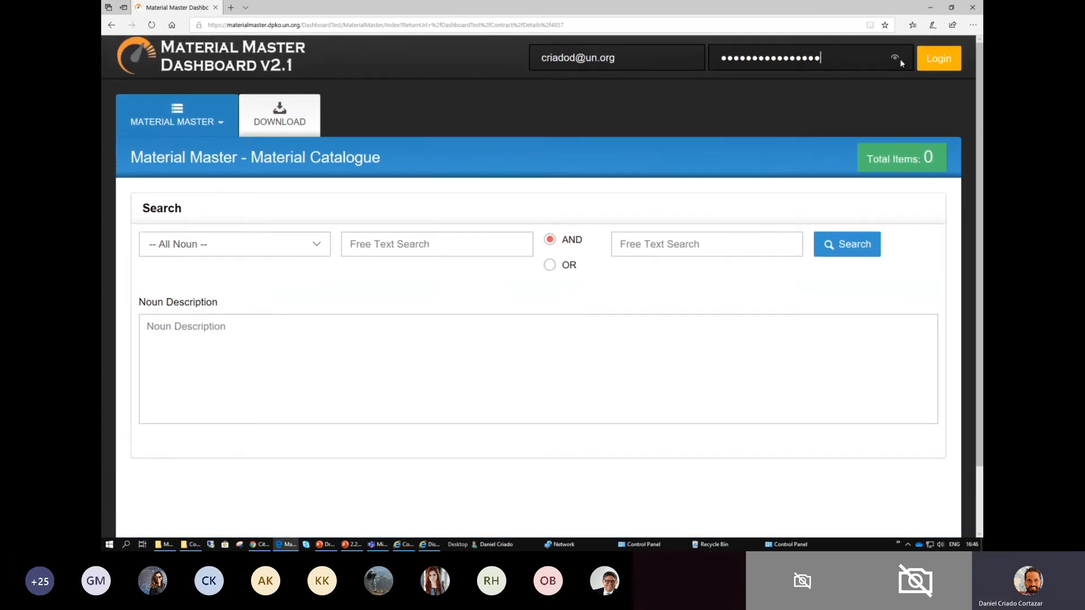
left_click(934, 64)
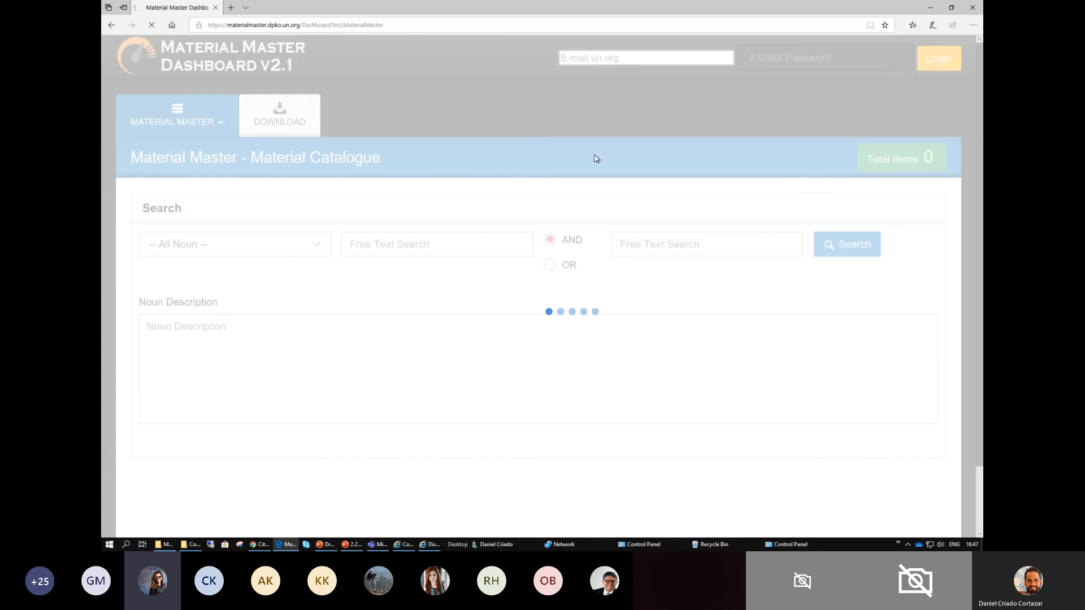
- Re-enter the account e-mail and EIDMS password and log in to the Material Master Dashboard again
left_click(590, 57)
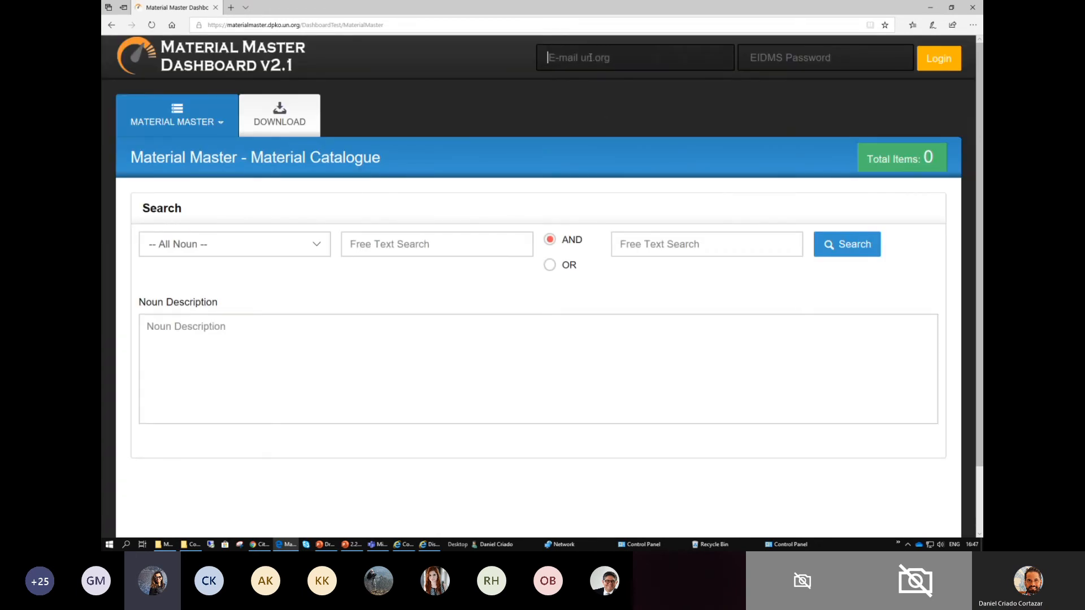
key("Tab")
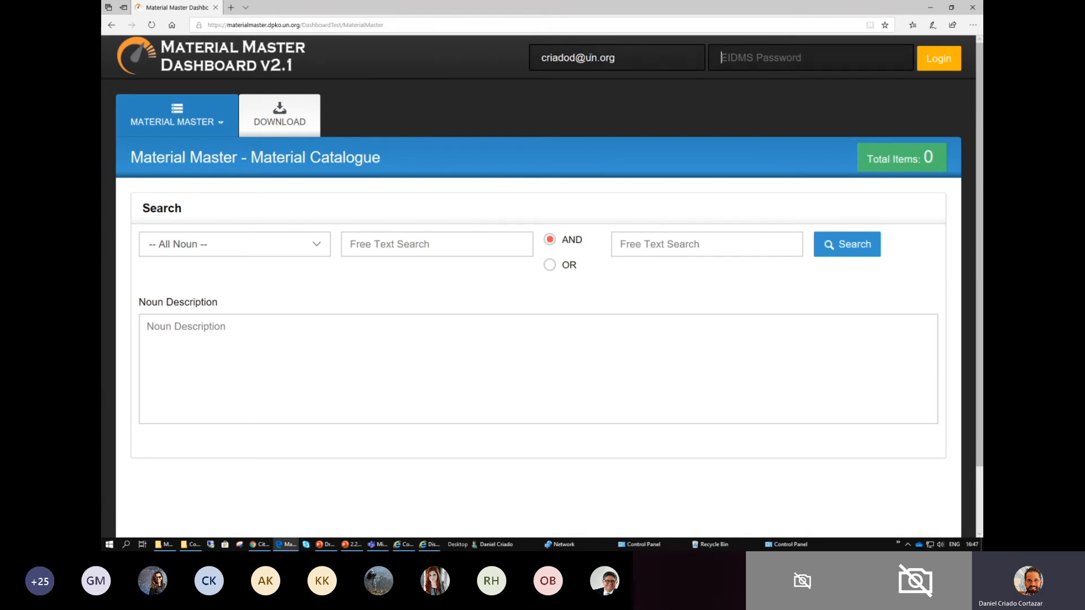
type("••••••••••••••••")
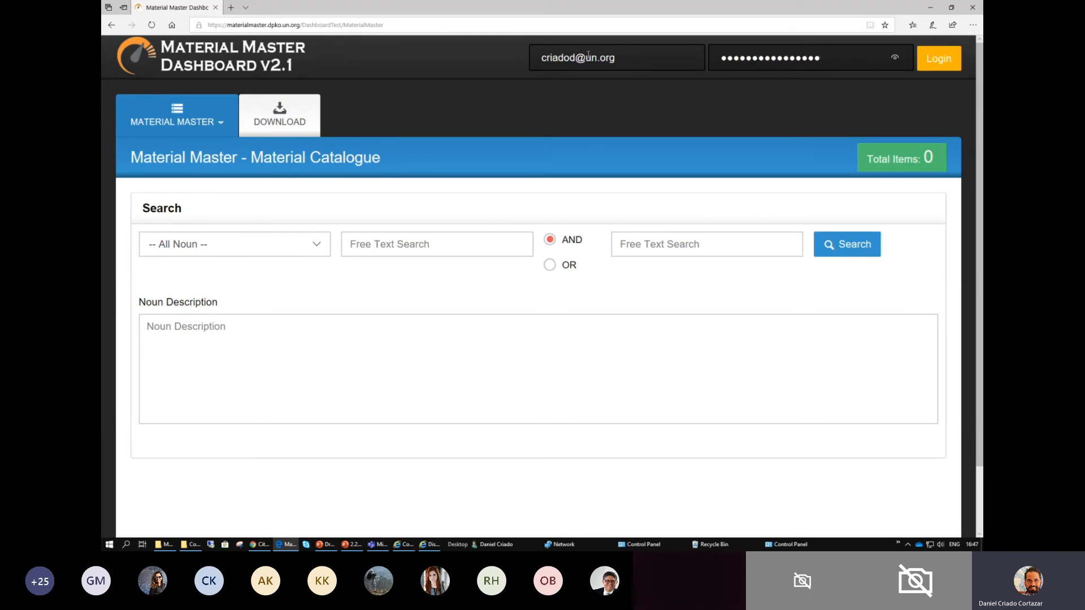
left_click(943, 61)
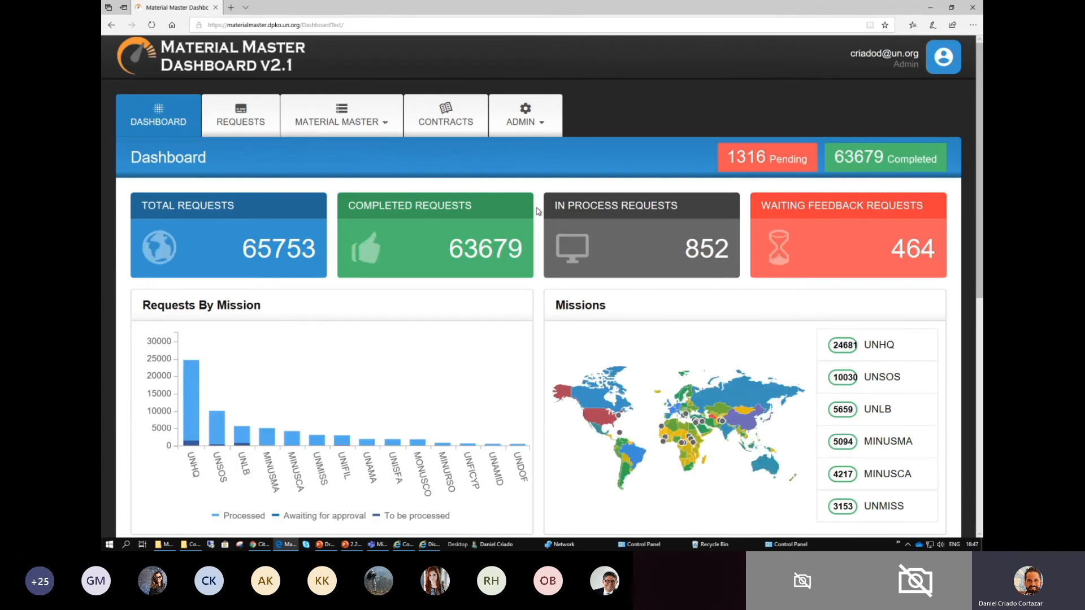
- Open the Contracts section and go to its Contract Request page
scroll(538, 210, "up", 1)
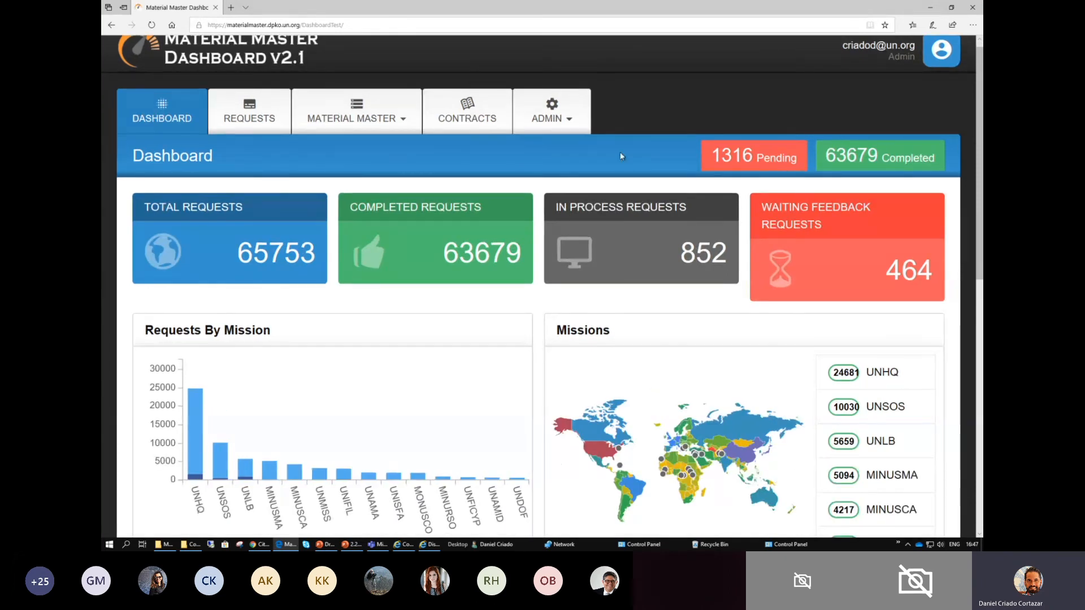
left_click(466, 108)
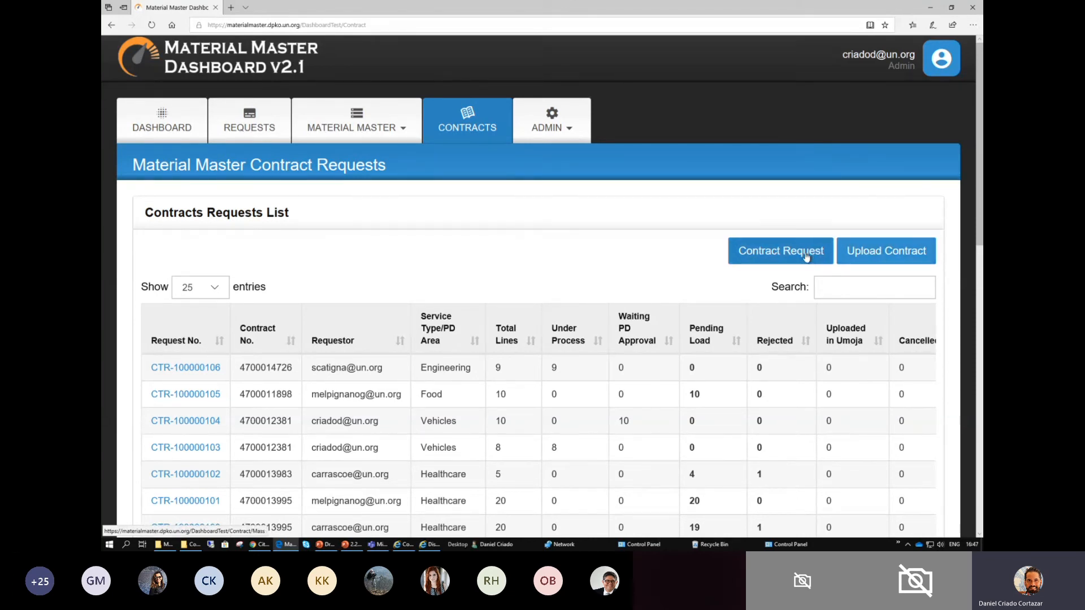
left_click(774, 256)
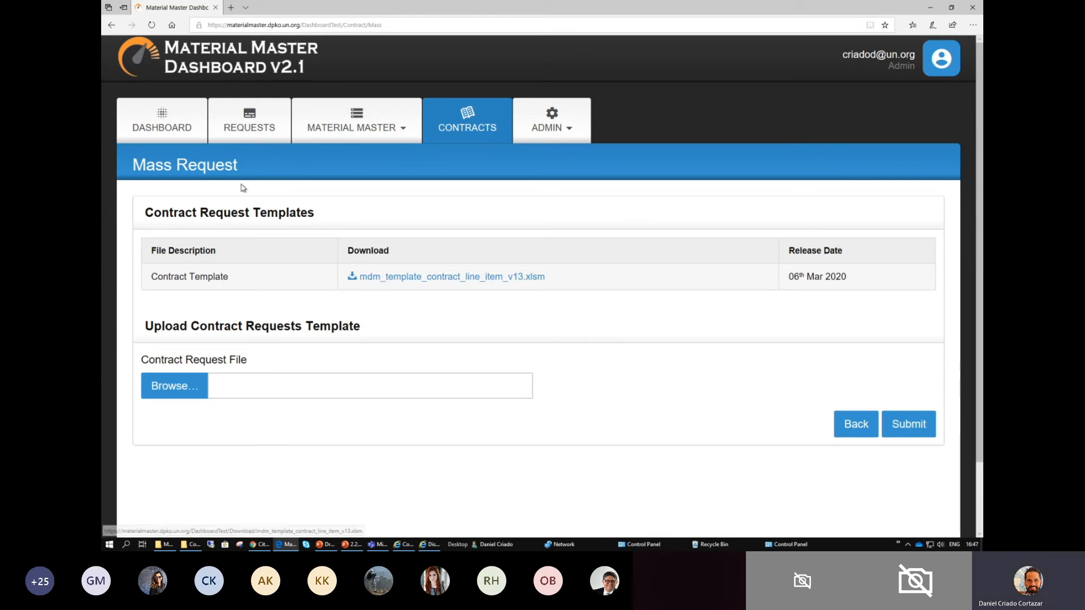
- Highlight the Contract Request Templates heading on the Mass Request page
double_click(282, 213)
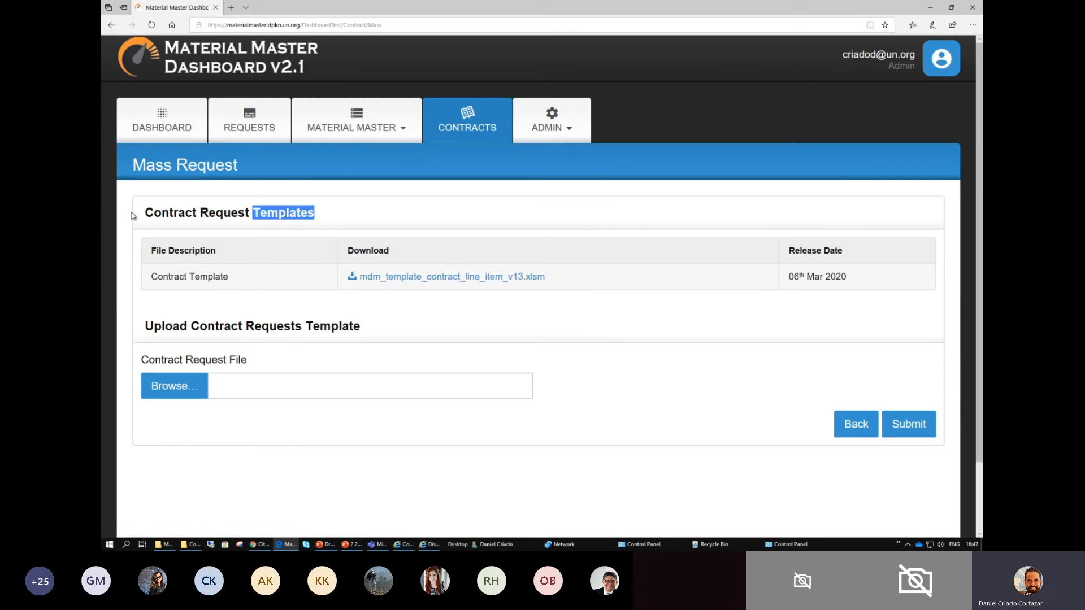
left_click(320, 213)
mouse_move(314, 213)
left_mouse_down()
mouse_move(144, 215)
mouse_move(299, 221)
left_mouse_up()
left_click(154, 215)
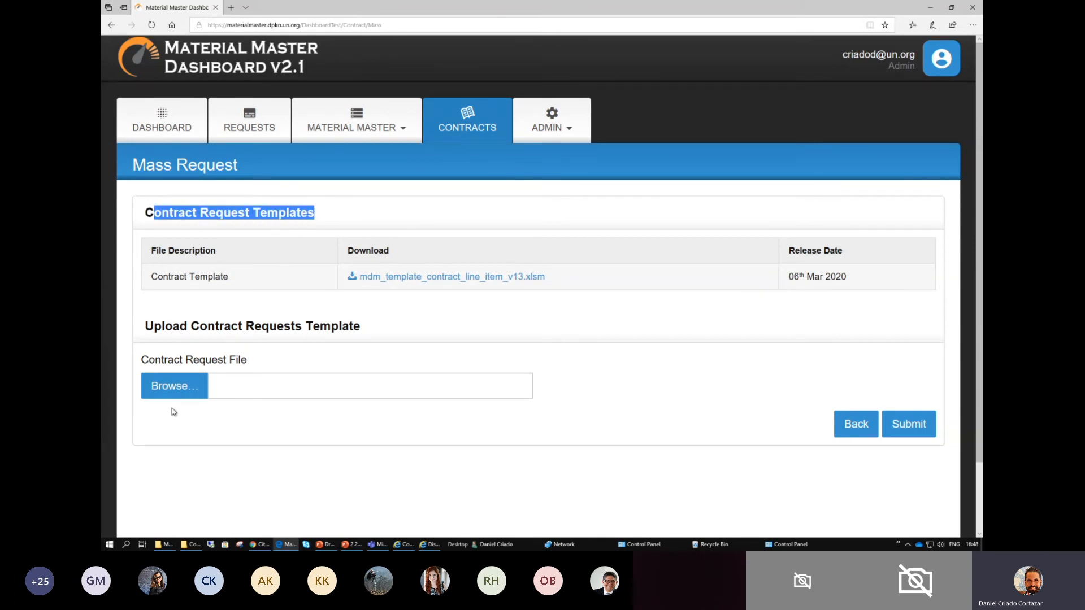
left_click(277, 218)
mouse_move(316, 216)
left_mouse_down()
mouse_move(135, 212)
mouse_move(315, 214)
left_mouse_up()
left_click(216, 214)
- Return to the Contracts Requests List and open the Upload Contract page, highlighting the SRM Contract File label
left_click(854, 425)
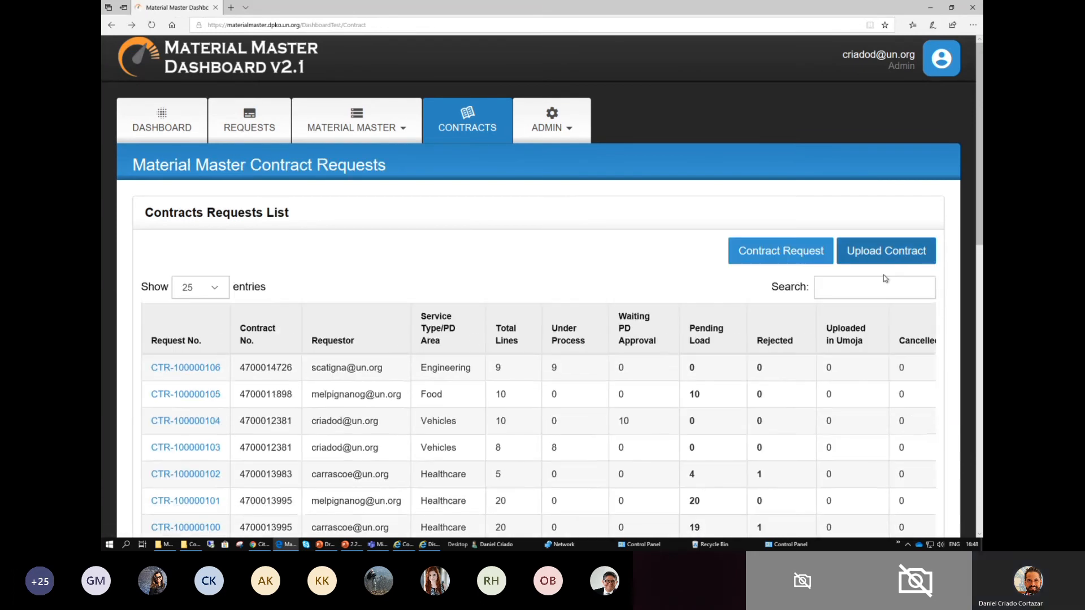
left_click(876, 256)
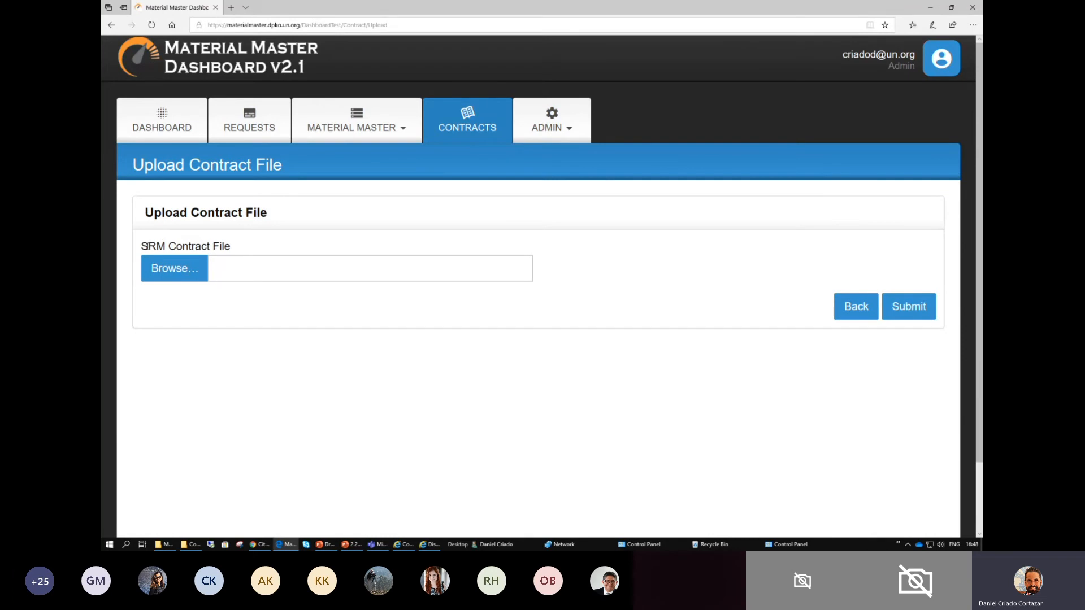
mouse_move(144, 246)
left_mouse_down()
mouse_move(233, 247)
mouse_move(141, 247)
left_mouse_up()
left_click(232, 247)
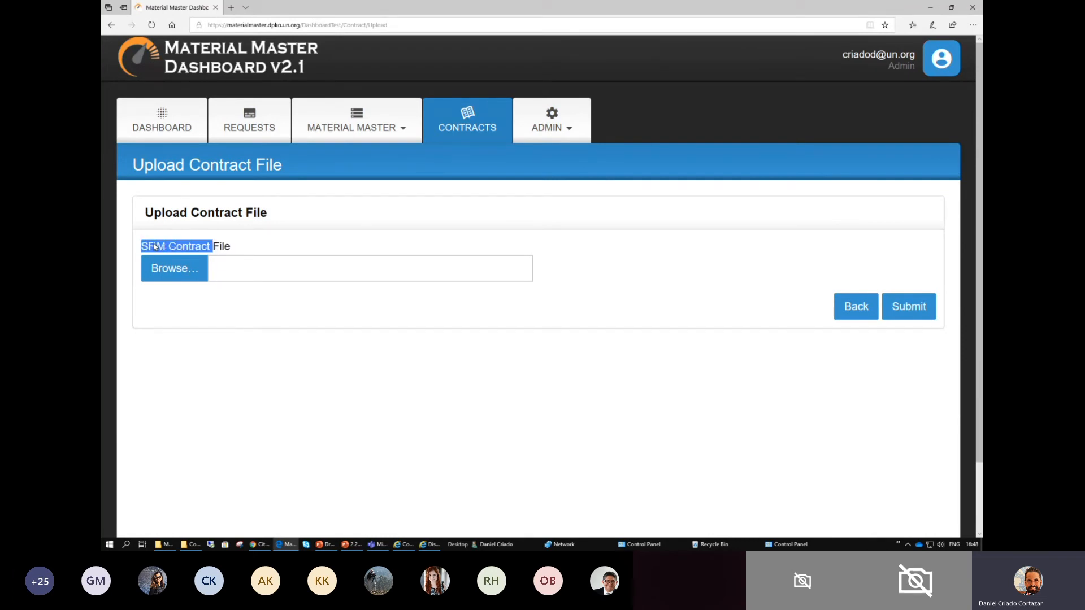
left_click(230, 247)
left_click_drag(167, 247, 149, 246)
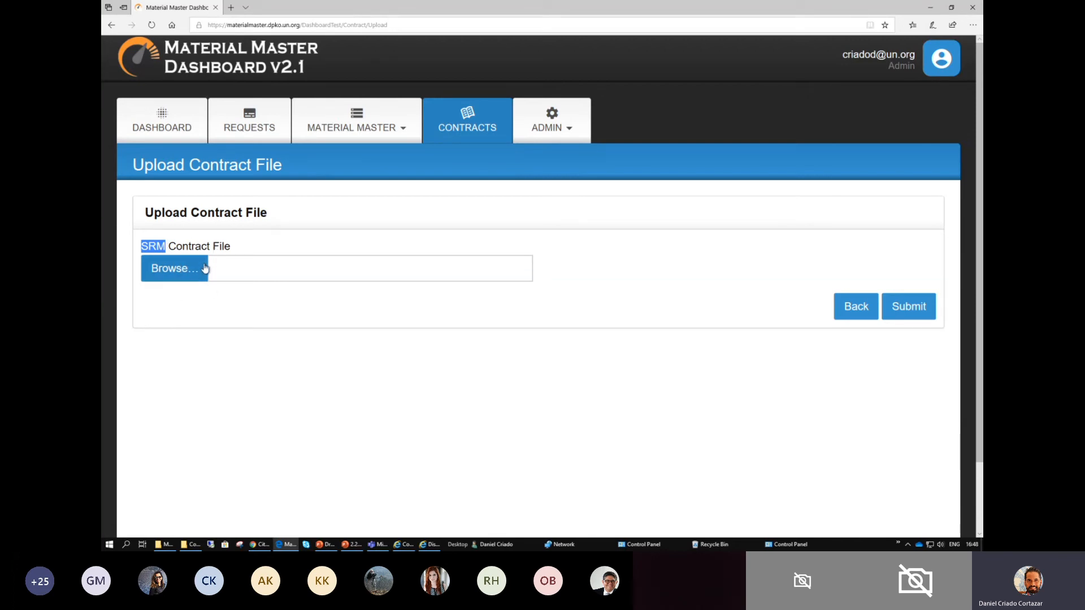
- Select Contract_Extract_Session_2.xlsx from MDM Contracts Test > Modification Contracts > SRM on the O: drive as the SRM contract file and submit it
left_click(181, 269)
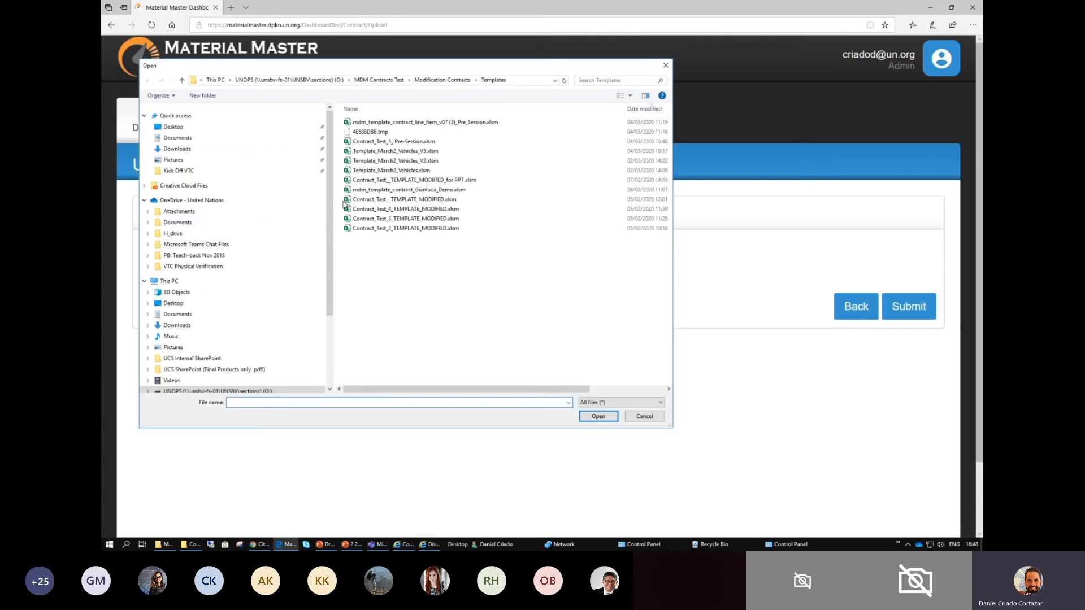
scroll(198, 339, "down", 2)
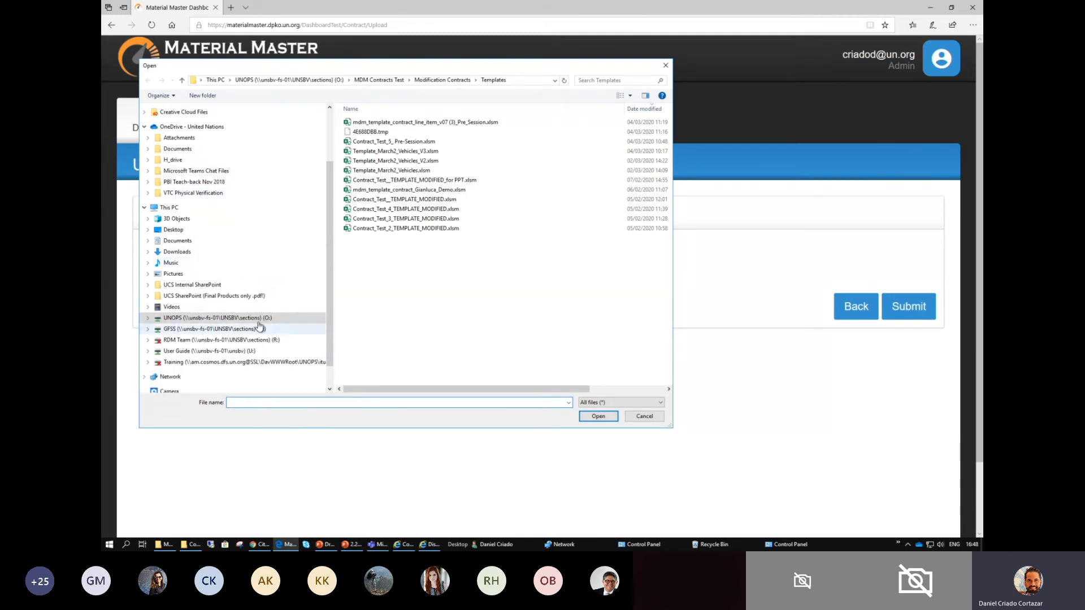
left_click(243, 319)
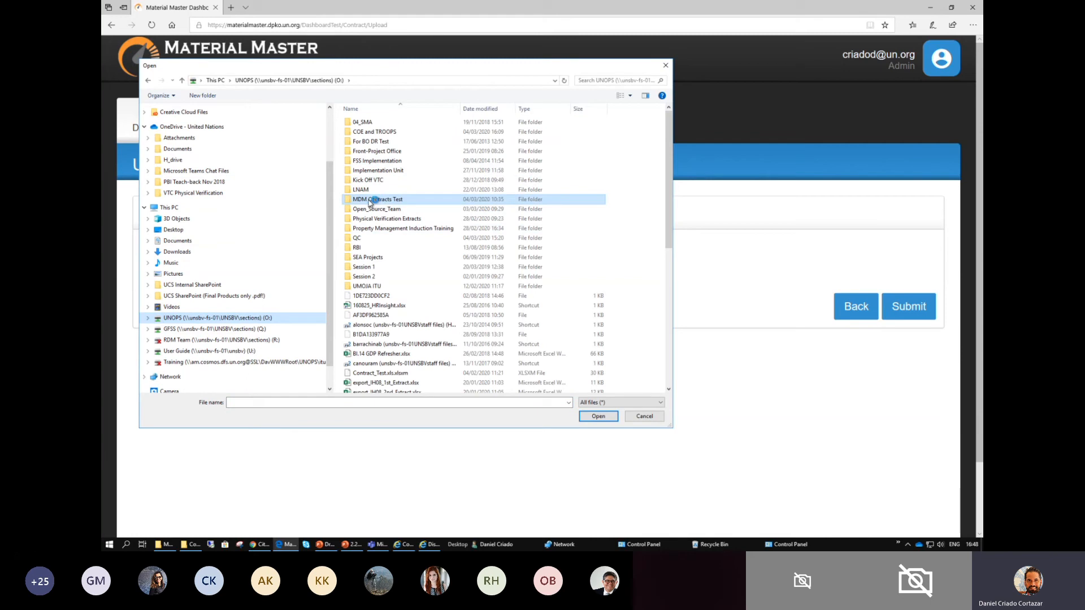
double_click(382, 201)
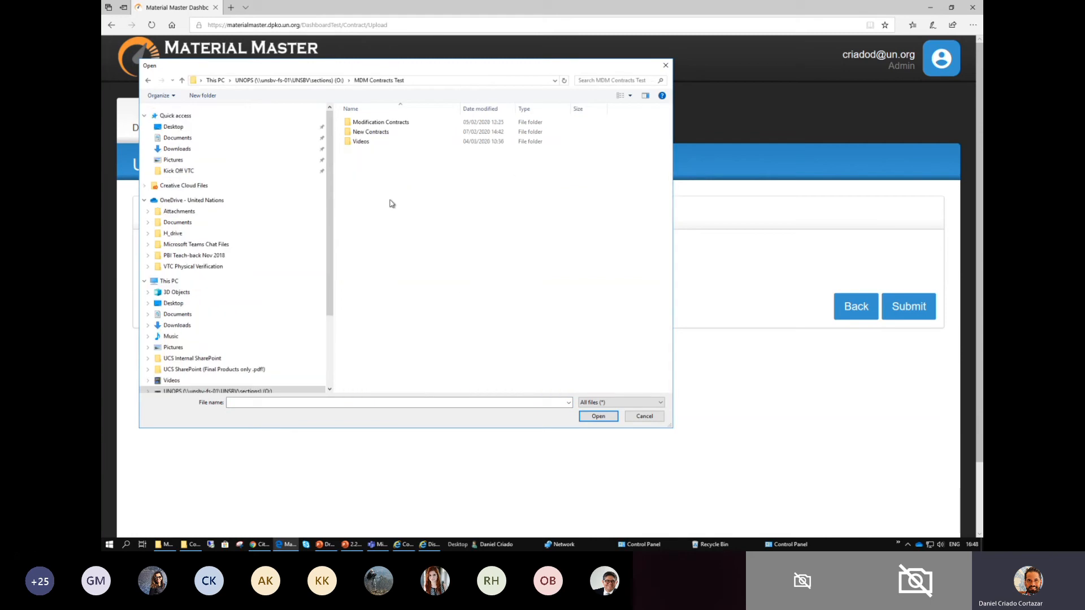
double_click(376, 123)
double_click(358, 122)
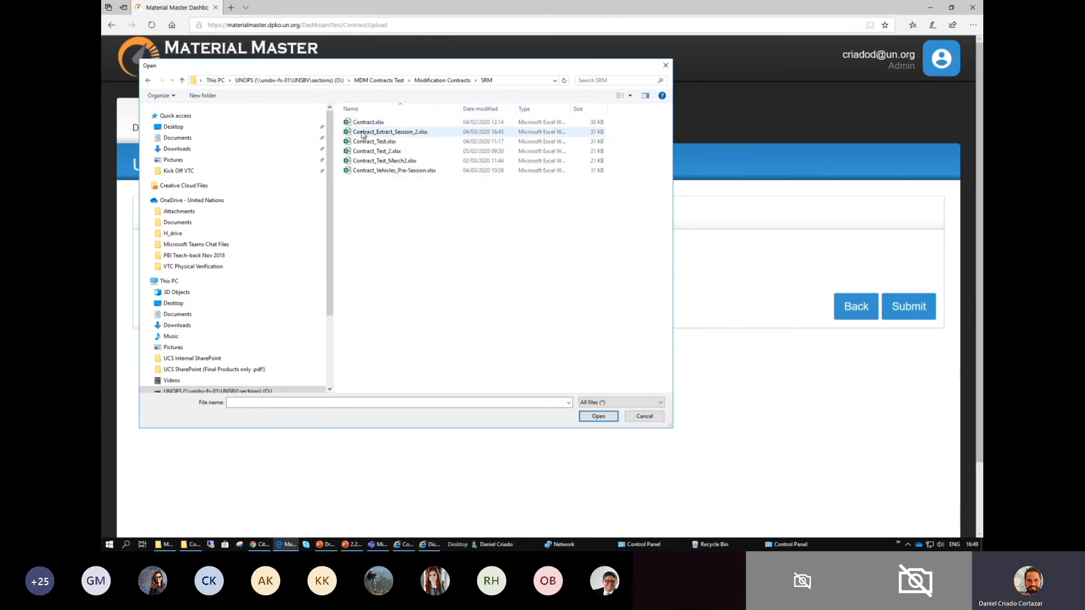
left_click(488, 109)
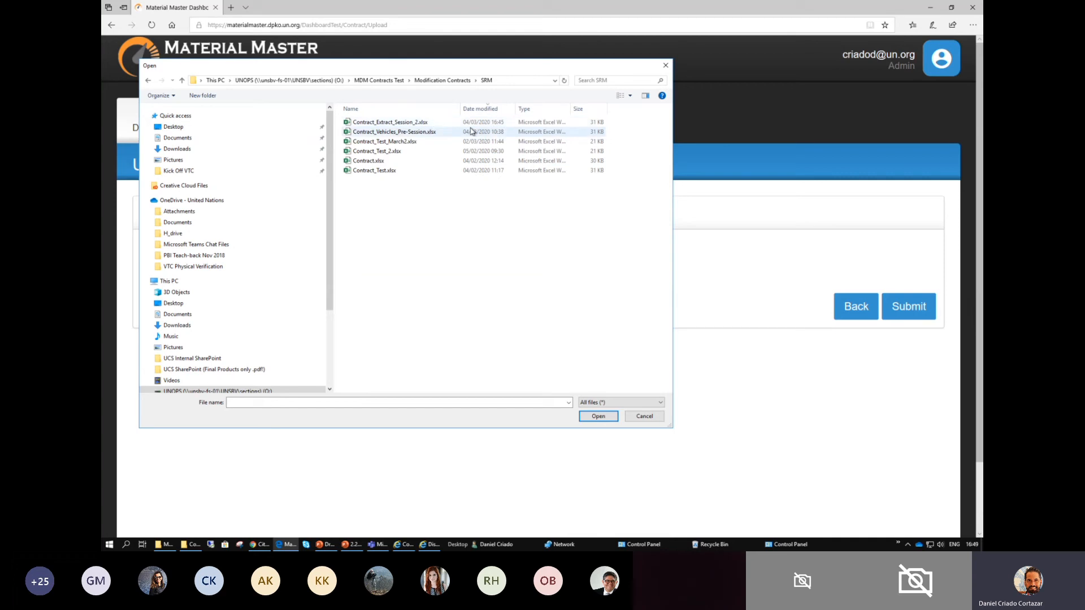
left_click(363, 124)
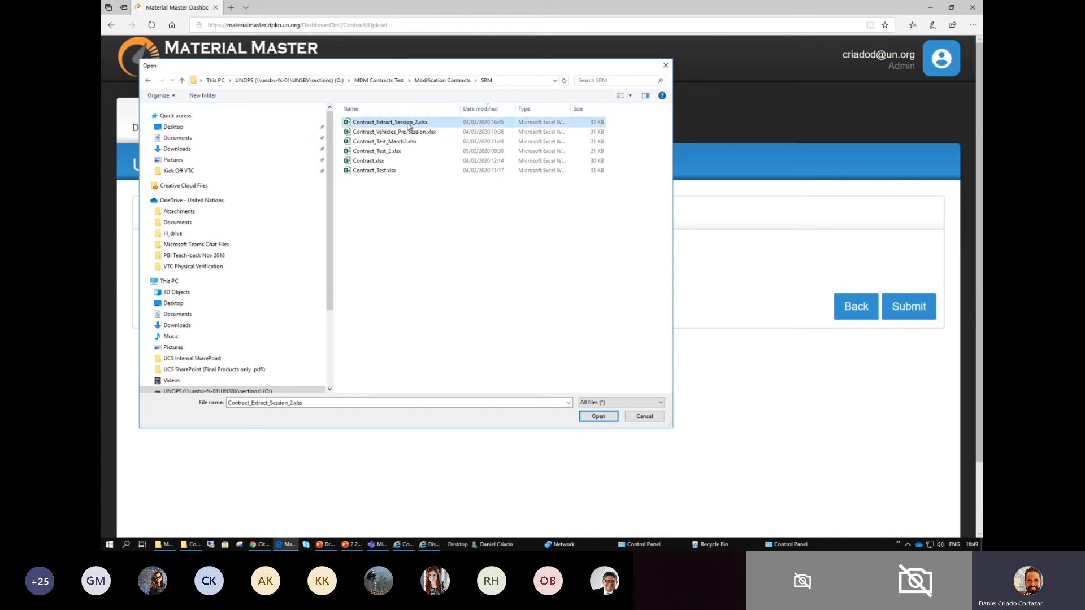
left_click(594, 416)
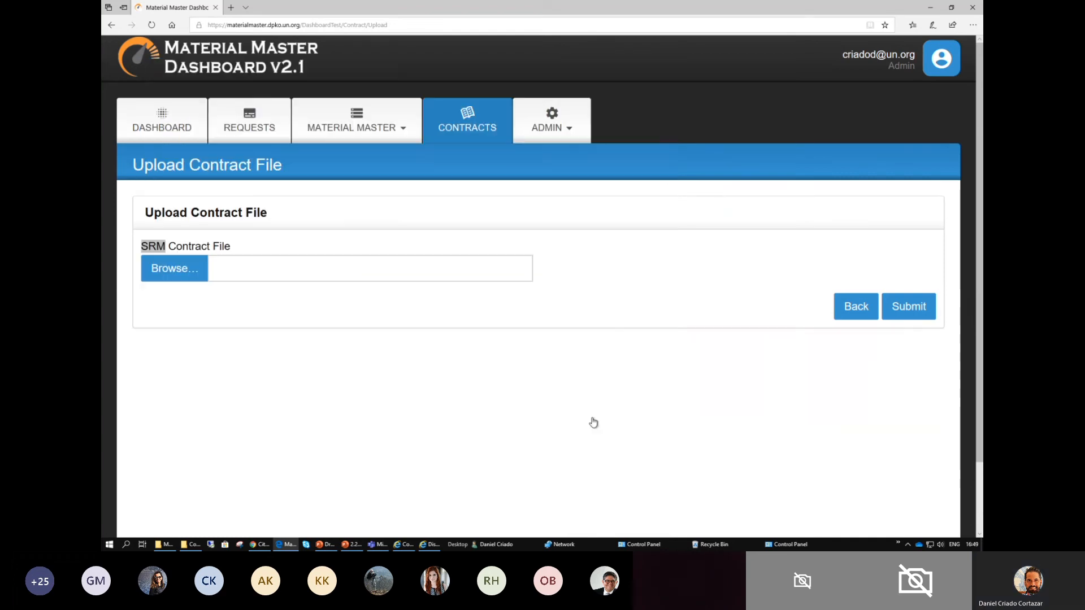
left_click(905, 312)
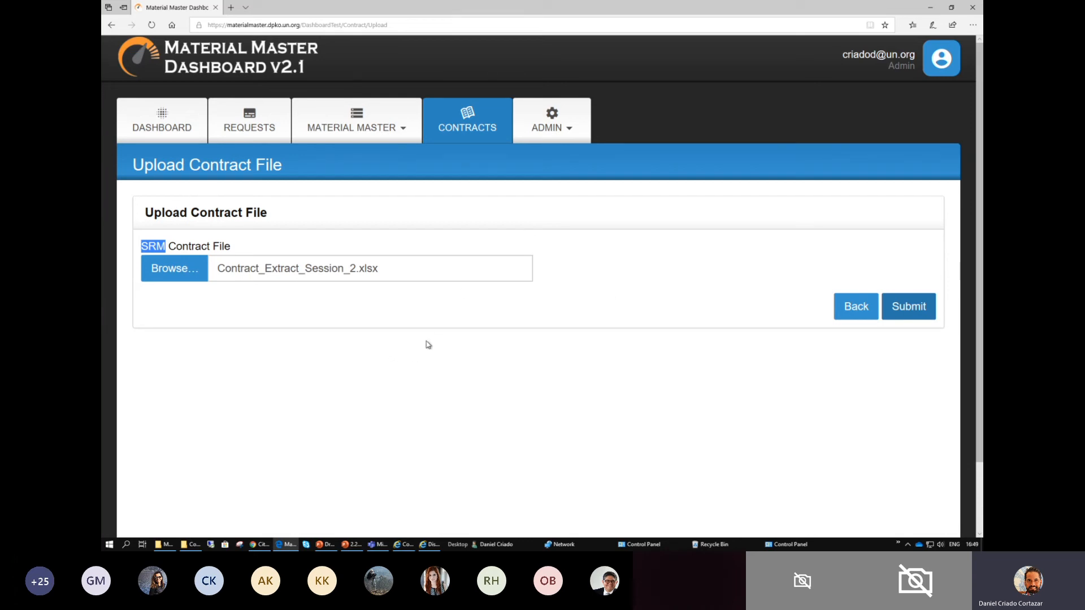
- Switch to the Draft_Session_2-updates_DC presentation in PowerPoint and present slides 8 to 10 full screen on generating the Modify Template
key("alt+Tab")
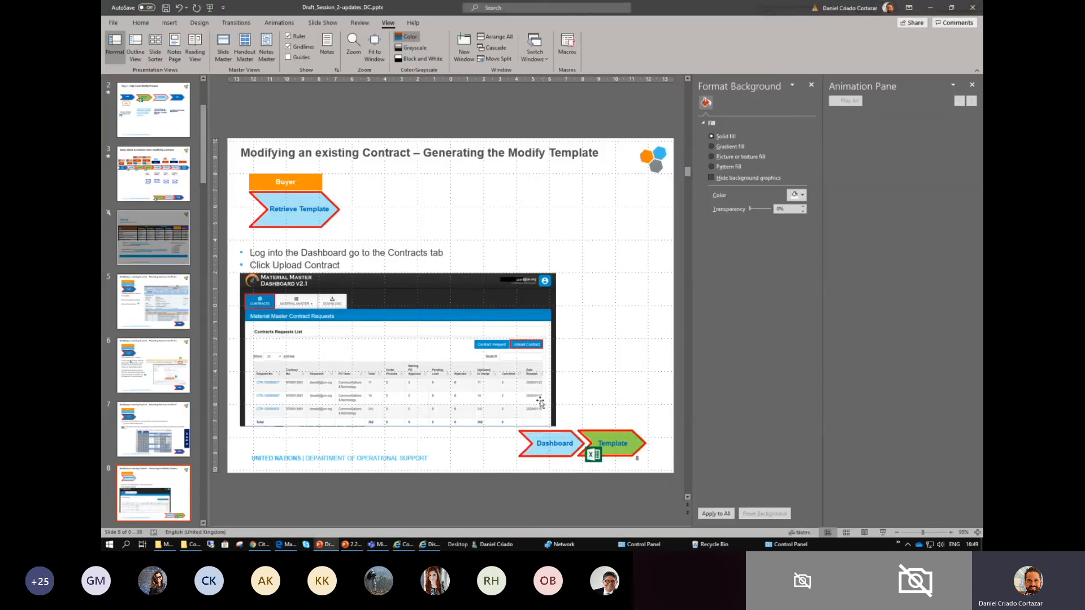
left_click(882, 532)
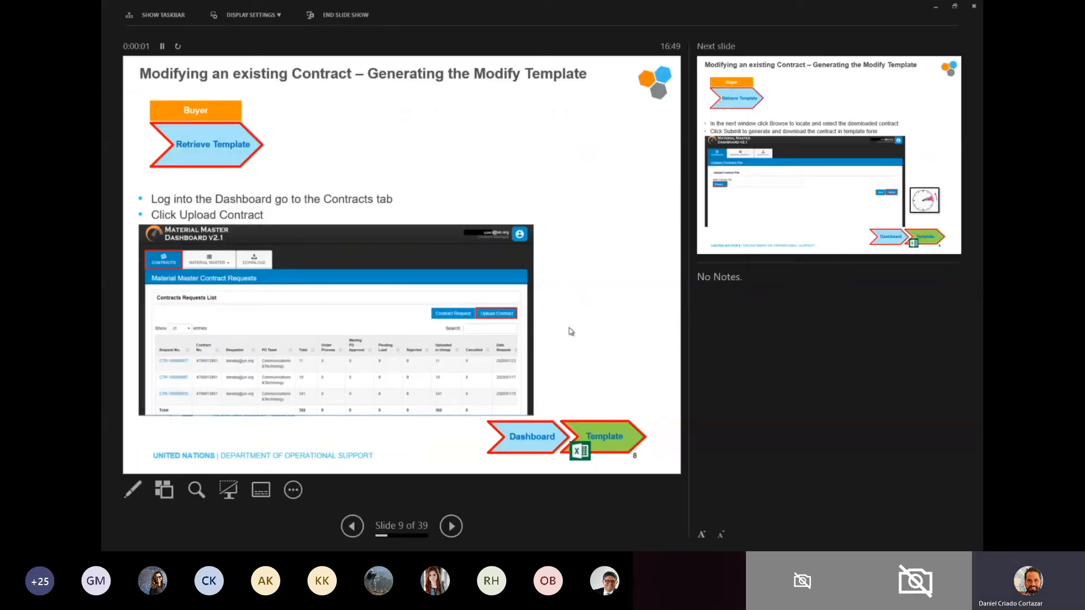
left_click(249, 15)
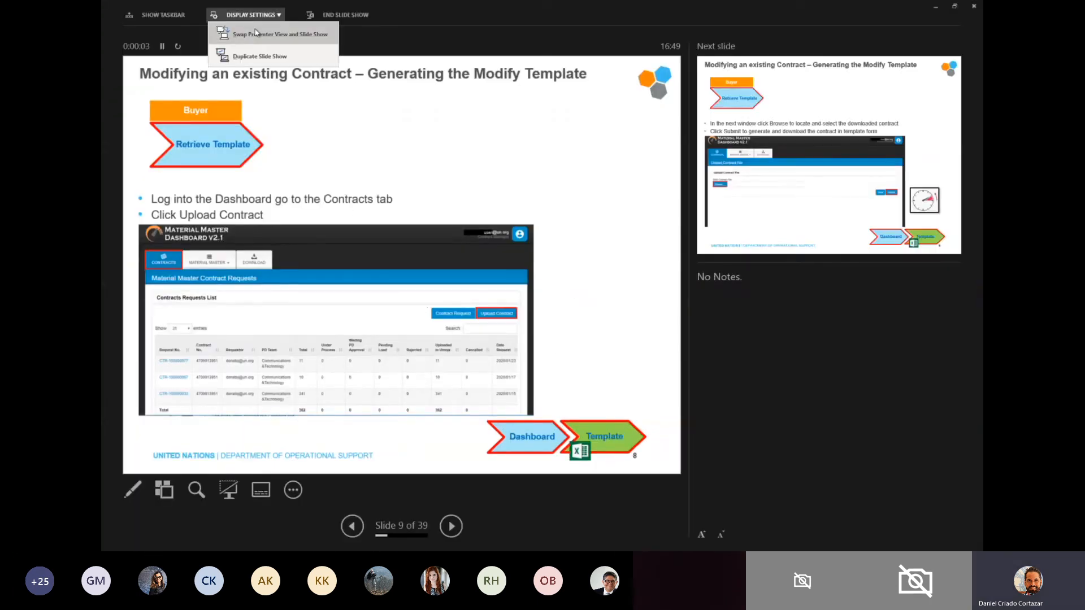
left_click(255, 32)
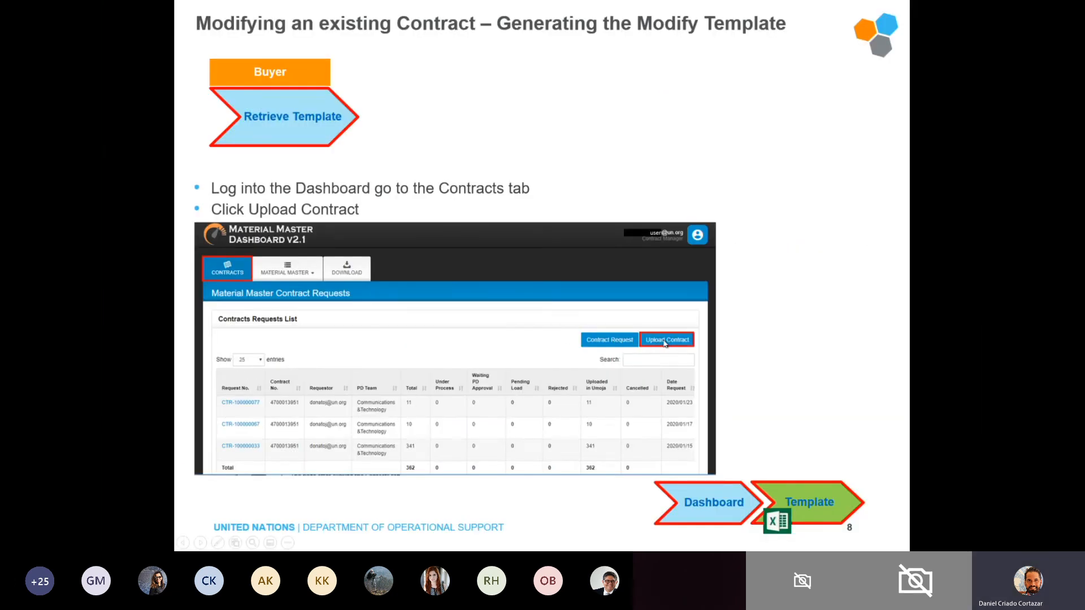
left_click(665, 343)
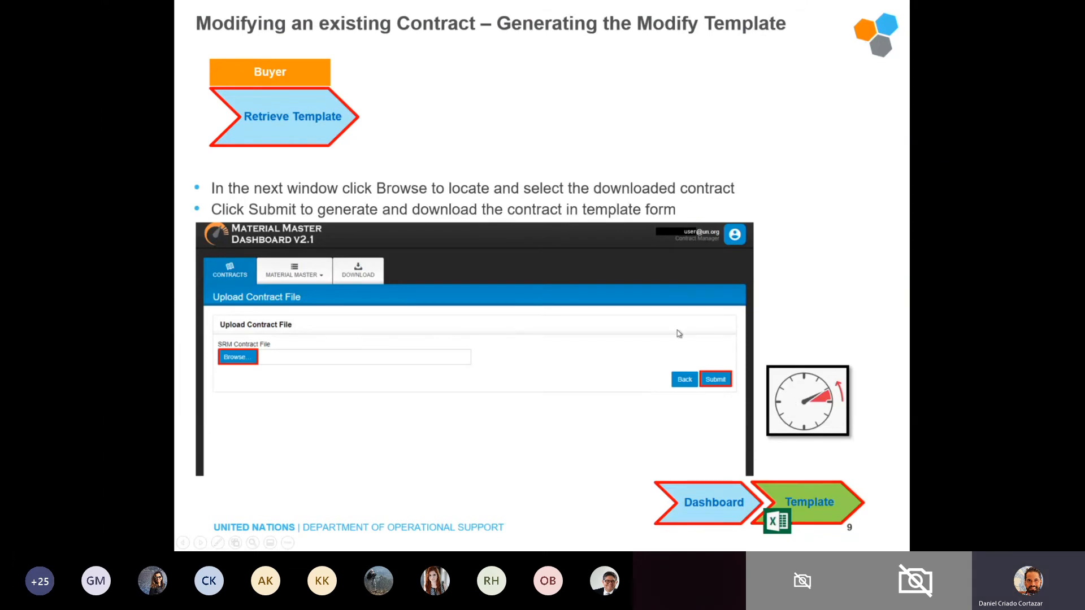
left_click(469, 308)
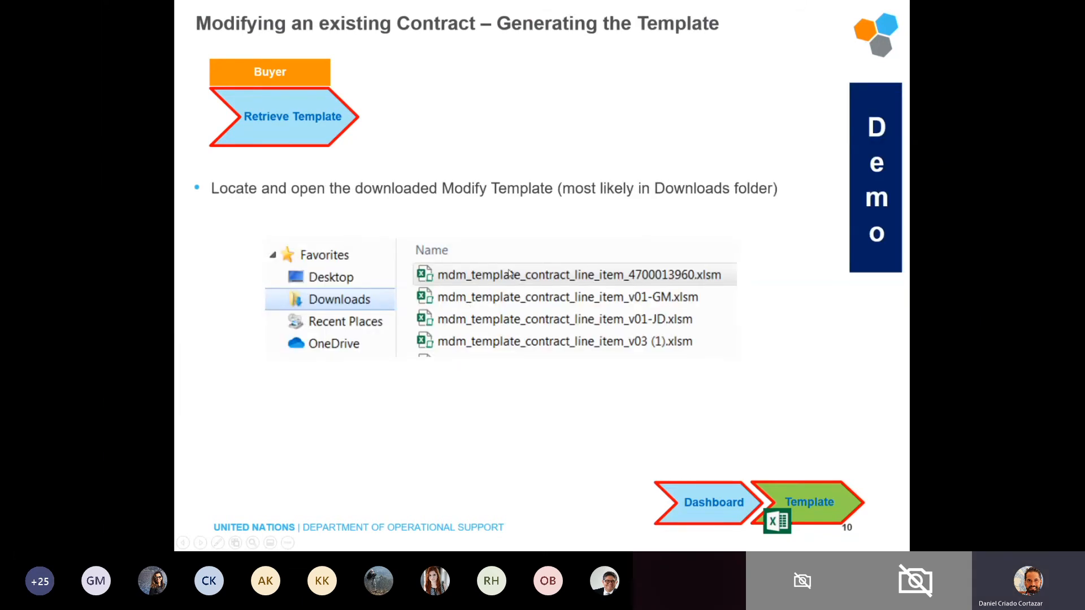
- Switch to the Material Master Dashboard in Edge and check the Upload Contract File page for the submitted extract
key("alt+Tab")
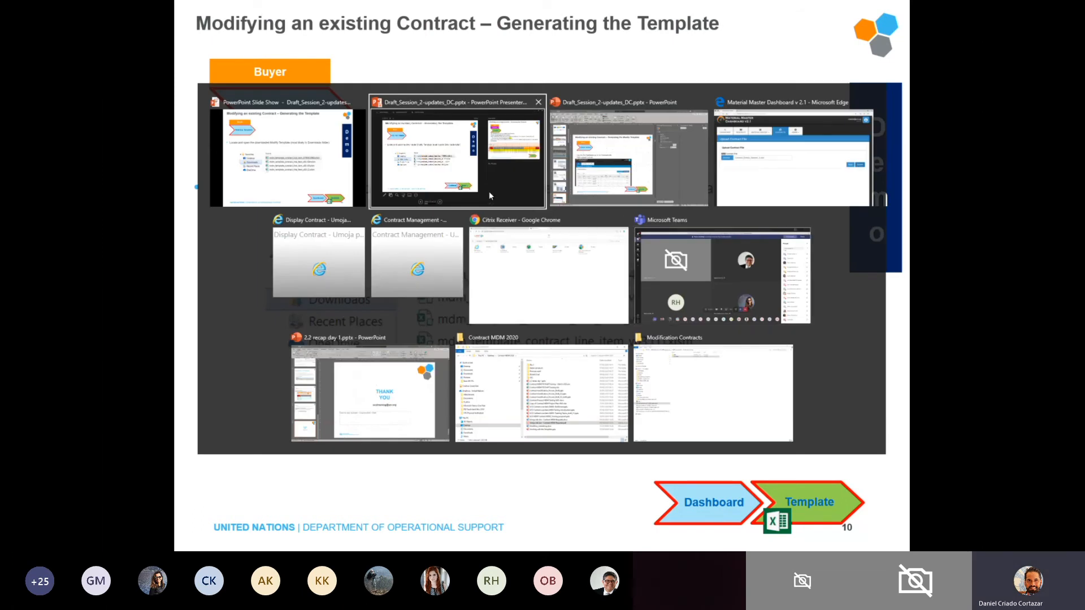
left_click(738, 163)
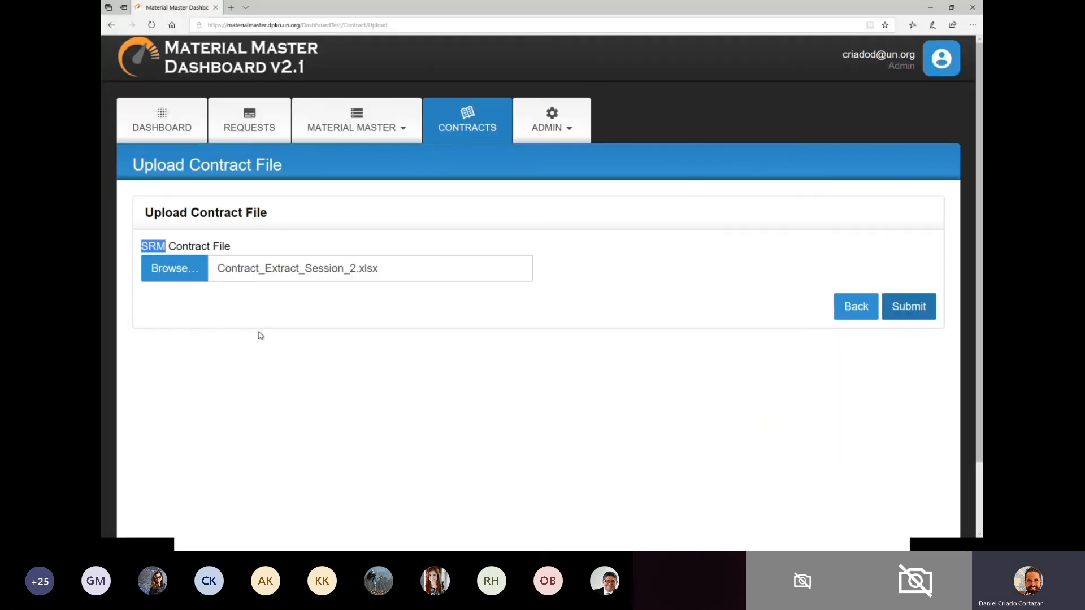
scroll(608, 406, "down", 2)
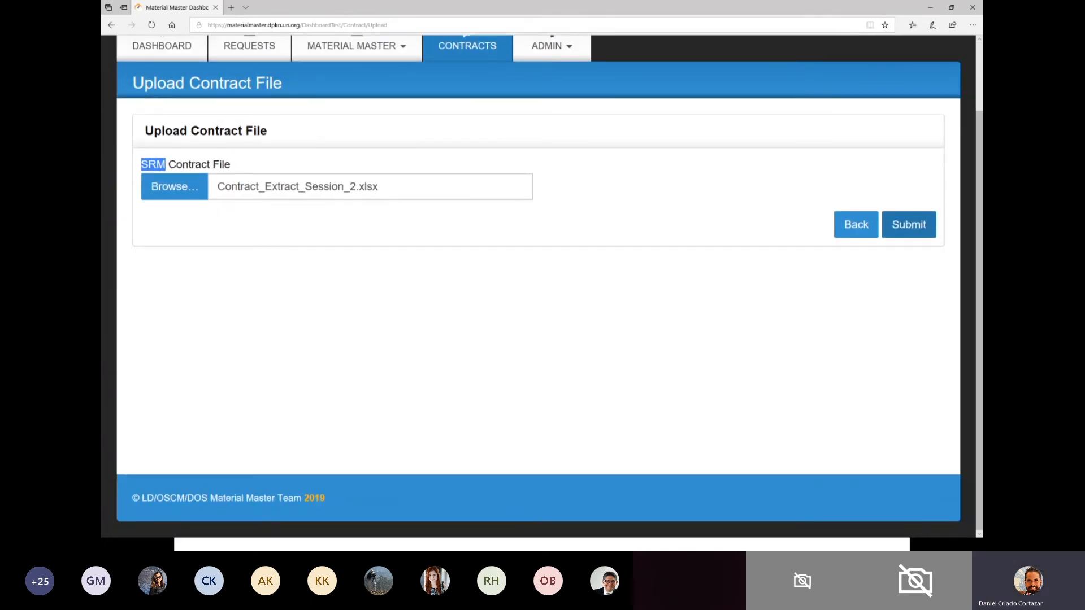
- End the PowerPoint slide show on slide 10 and switch back to the Upload Contract File page in Edge
key("alt+Tab")
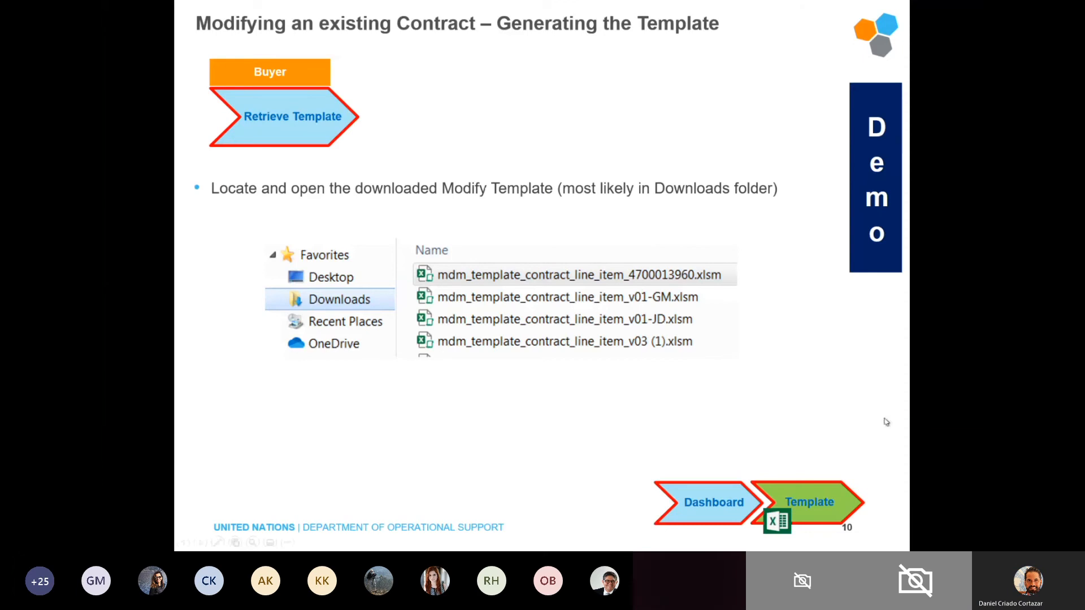
key("Escape")
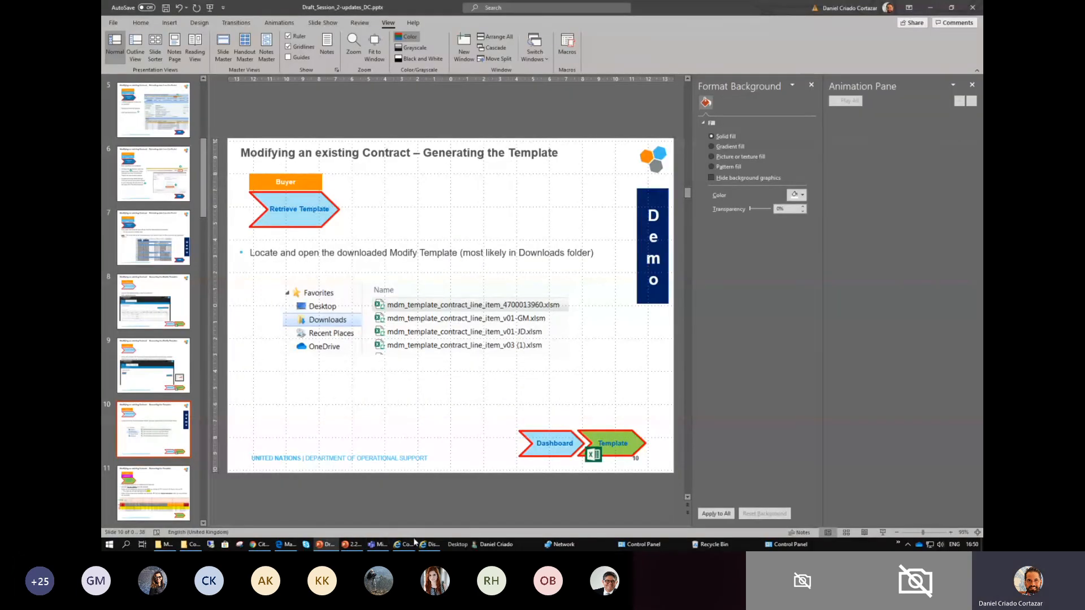
left_click(286, 544)
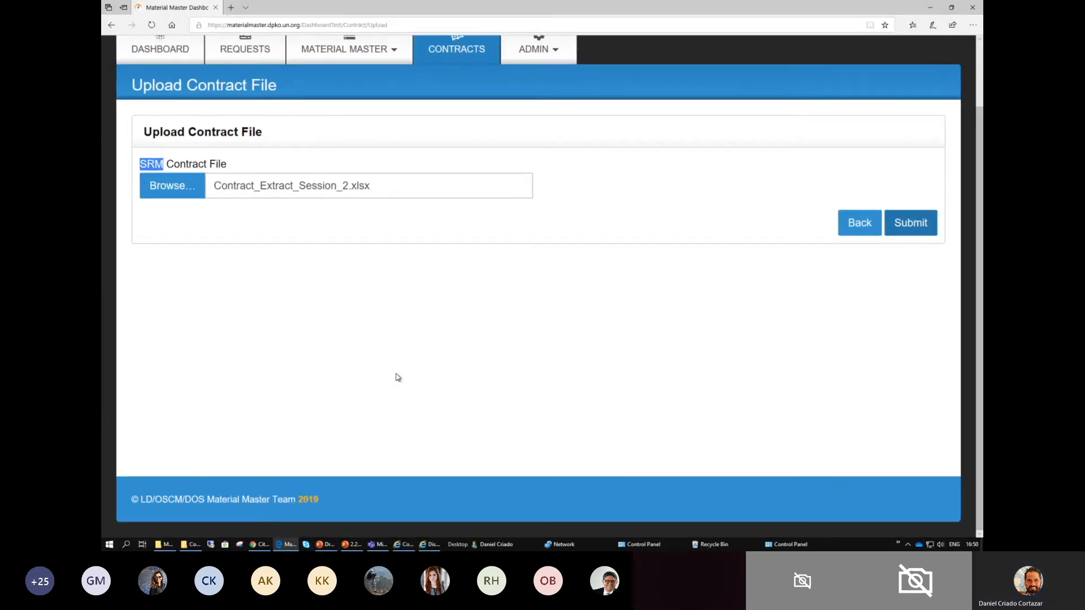
scroll(396, 374, "down", 6)
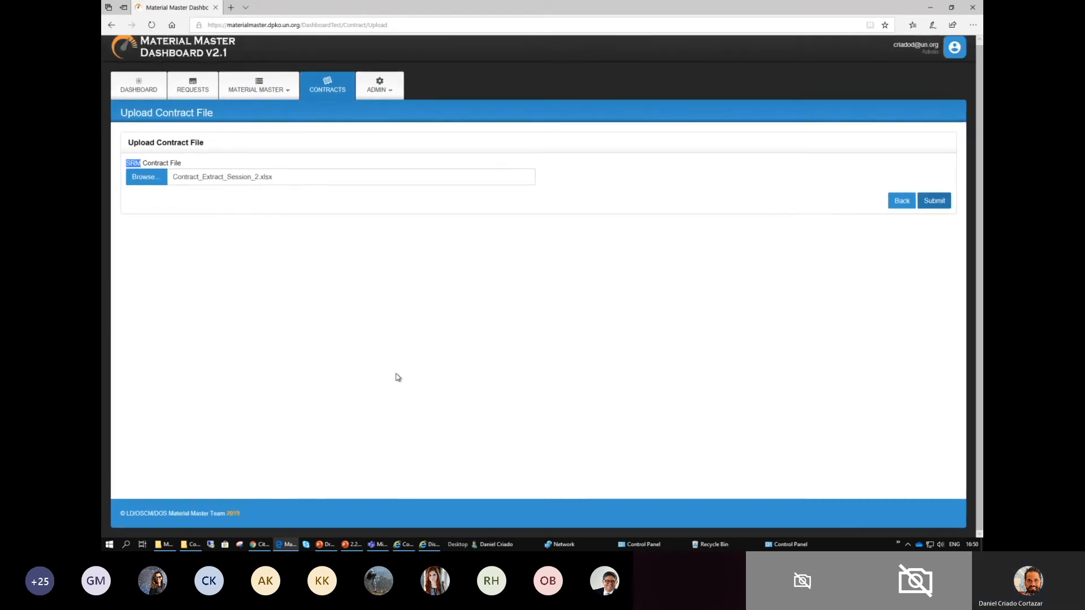
- Retry submitting the SRM contract file and reload the Upload Contract File page from its address
scroll(399, 377, "up", 1)
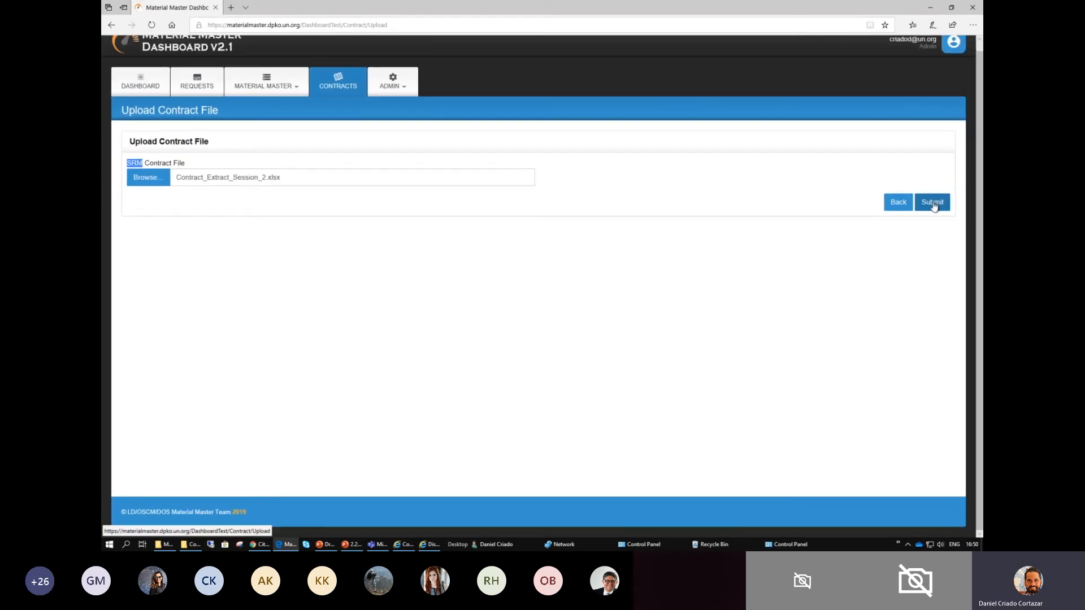
left_click(934, 206)
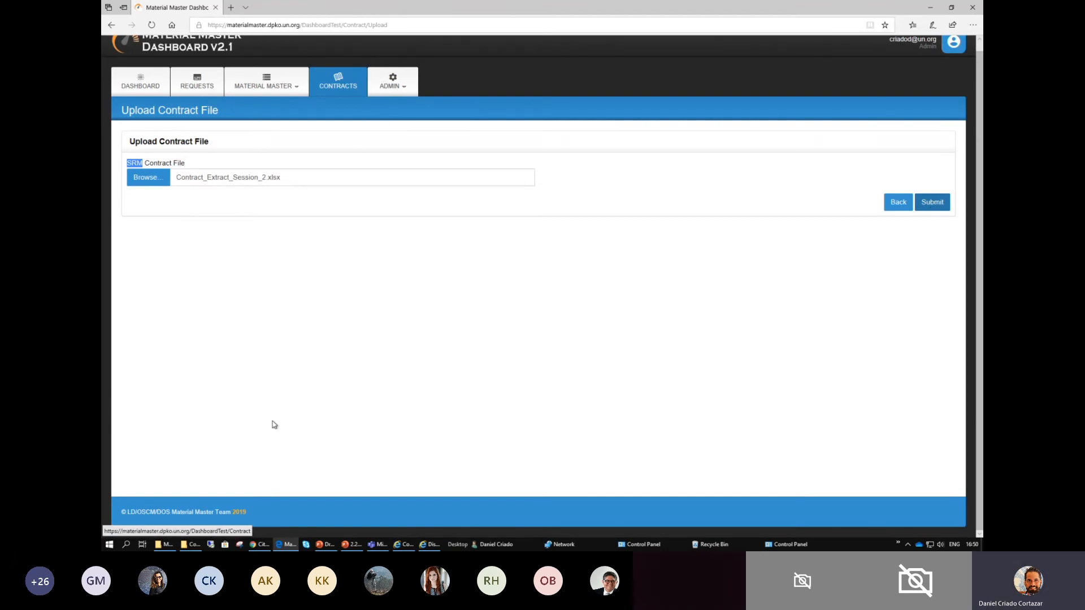
left_click(245, 25)
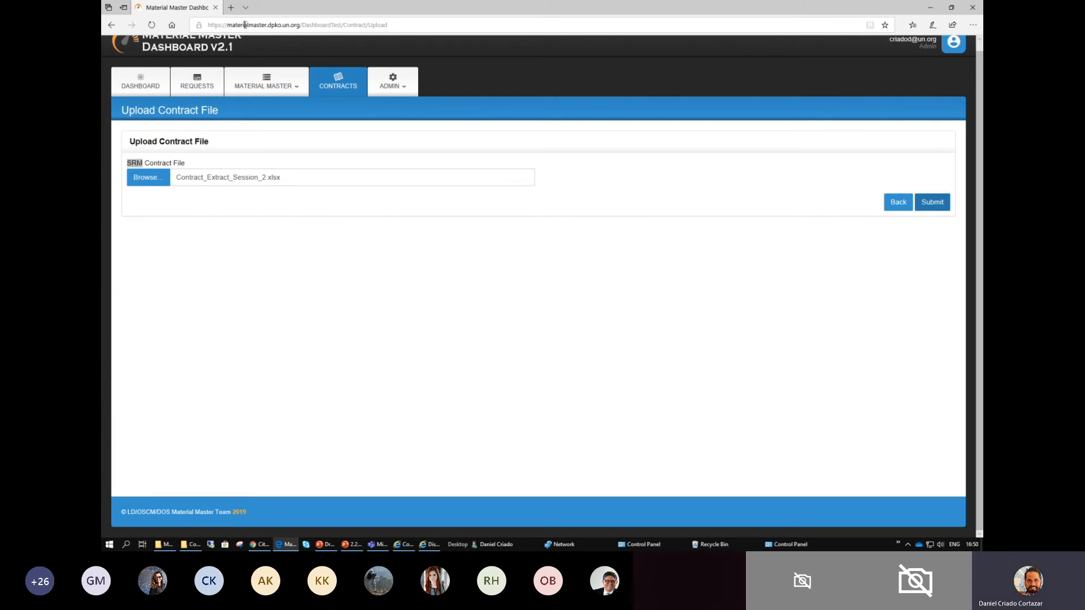
left_click(269, 24)
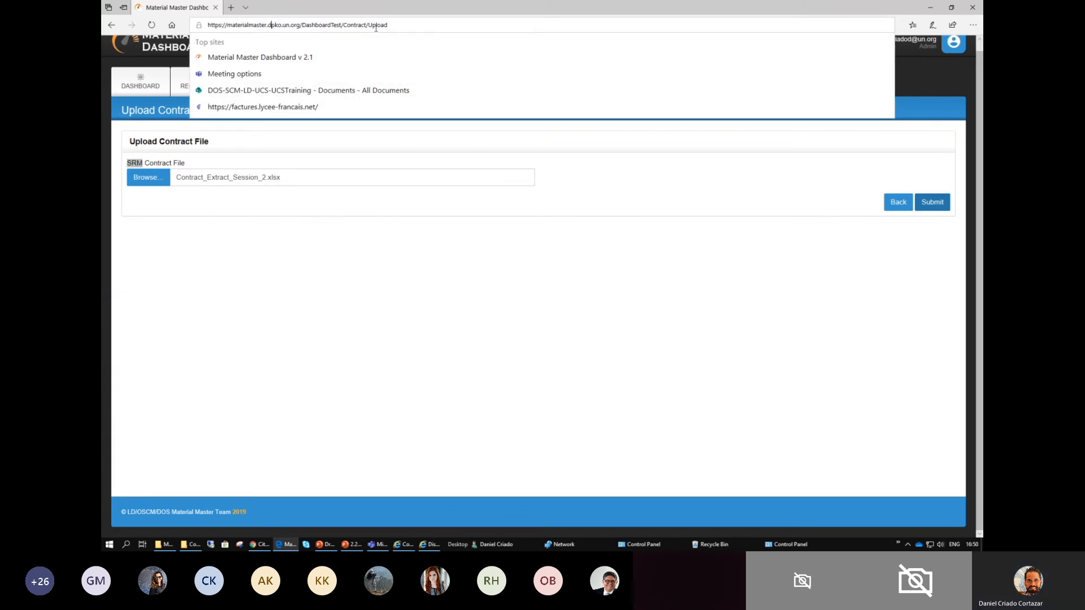
left_click_drag(399, 22, 179, 20)
key("Return")
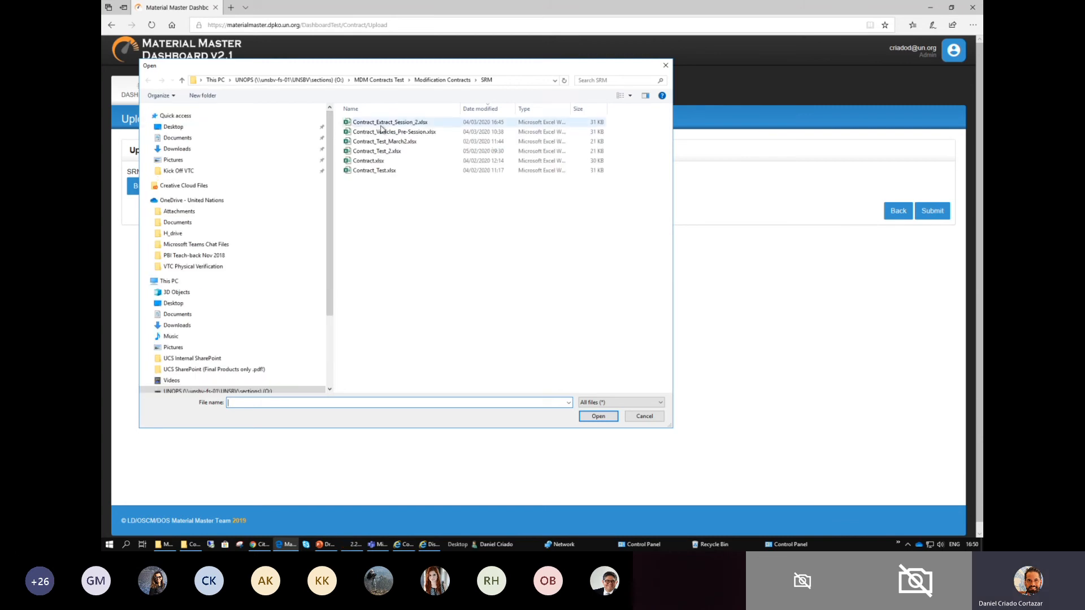
- Choose Contract_Extract_Session_2.xlsx from the SRM folder as the SRM contract file, submit it and confirm the request
left_click(390, 122)
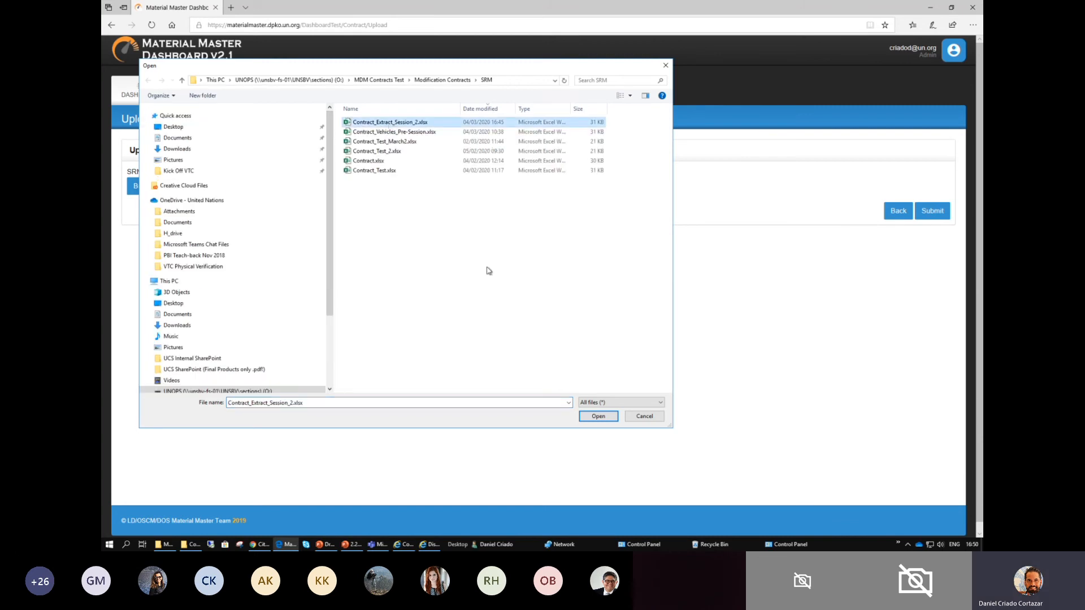
left_click(596, 416)
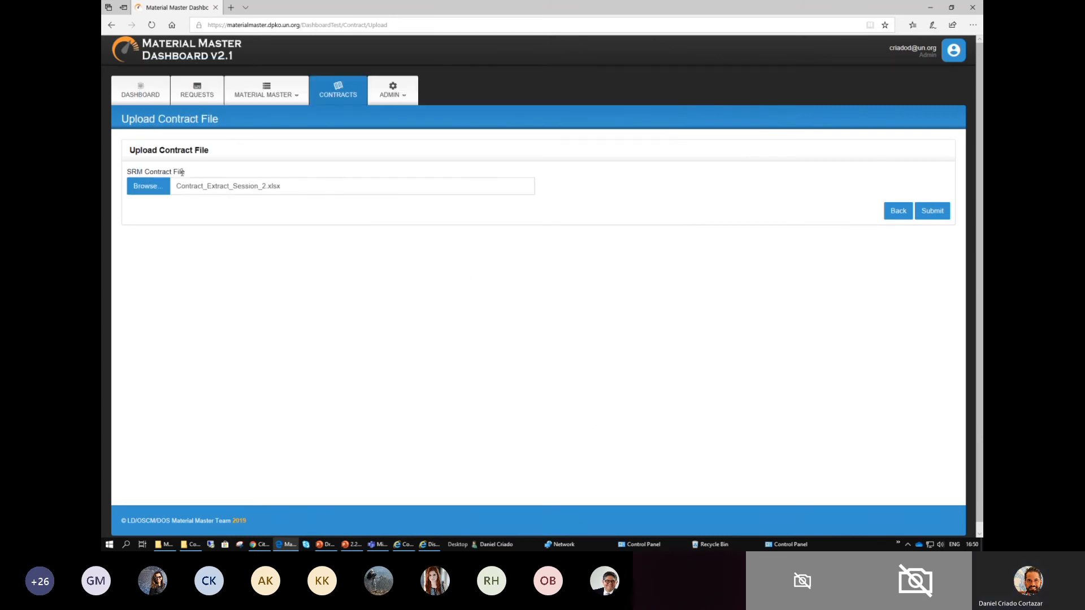
left_click(930, 212)
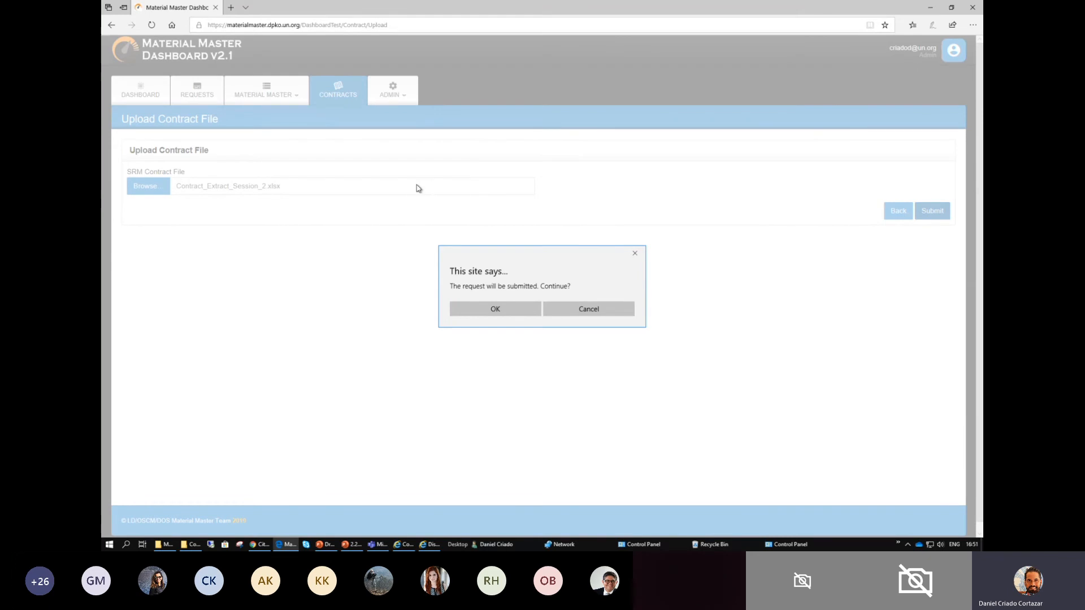
left_click(495, 308)
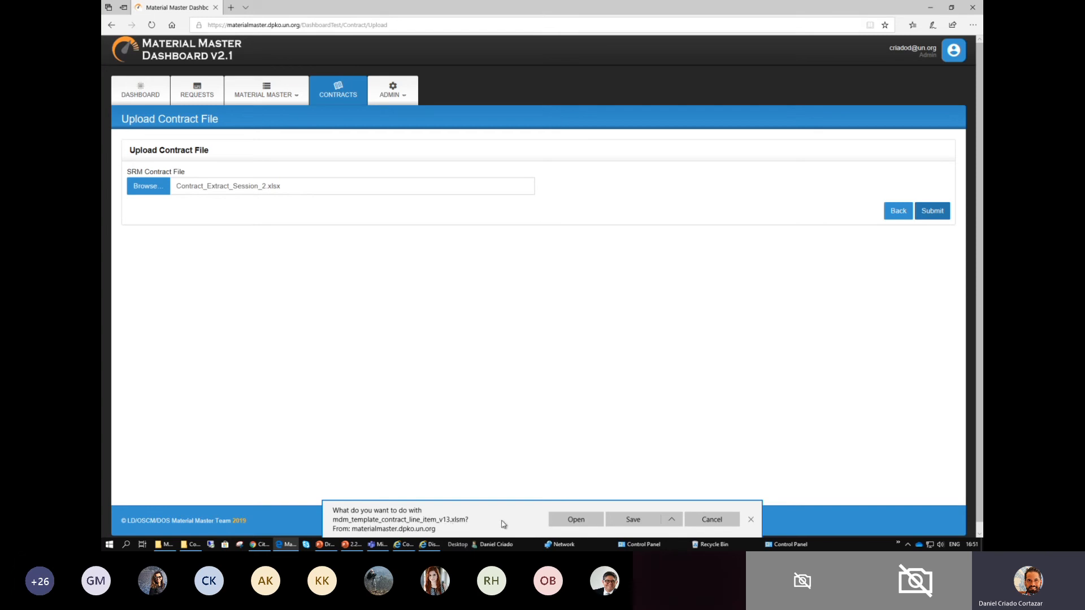
- Open the generated mdm_template_contract_line_item_v13.xlsm in Excel, maximize its window and enable its macros
left_click(576, 523)
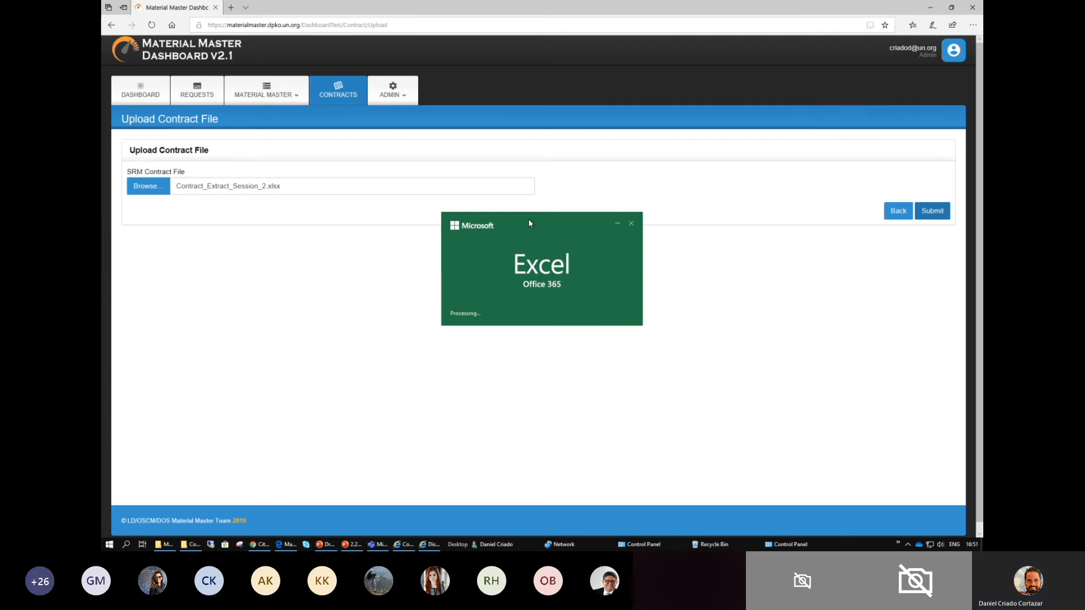
mouse_move(349, 545)
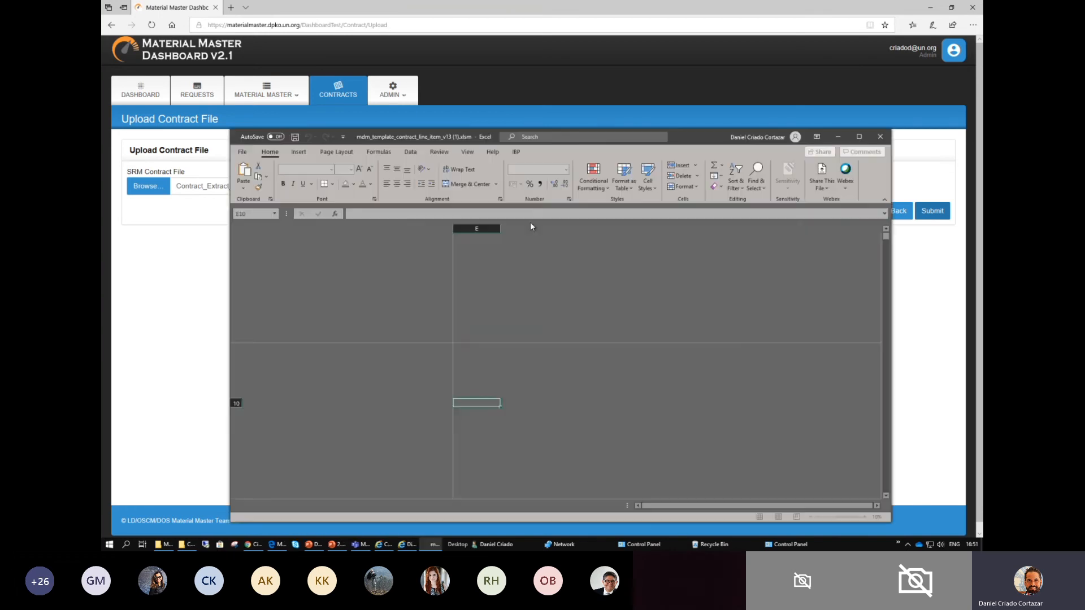
double_click(684, 141)
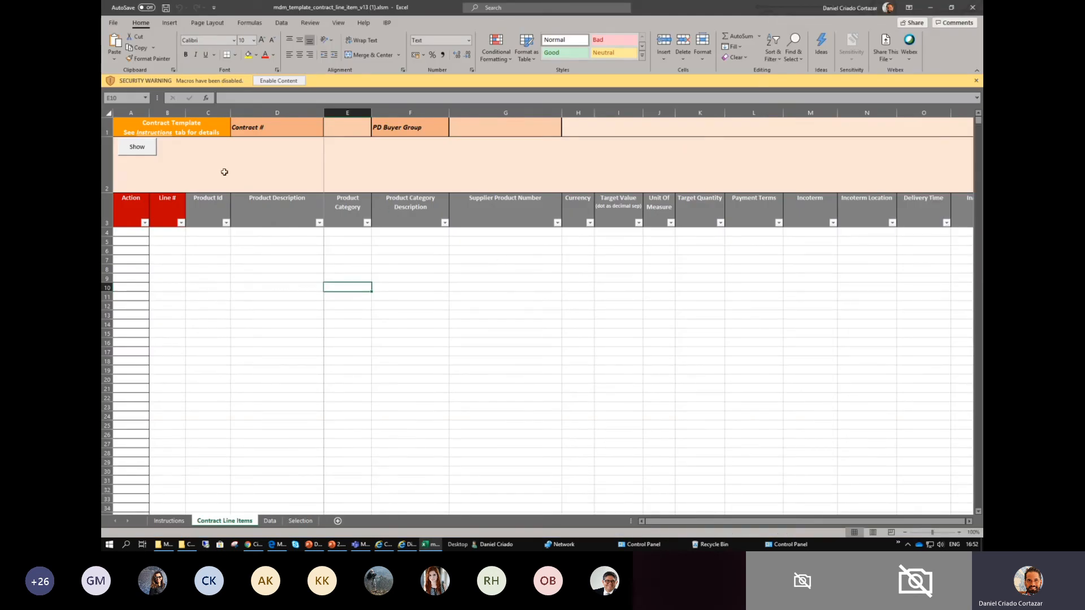
left_click(290, 81)
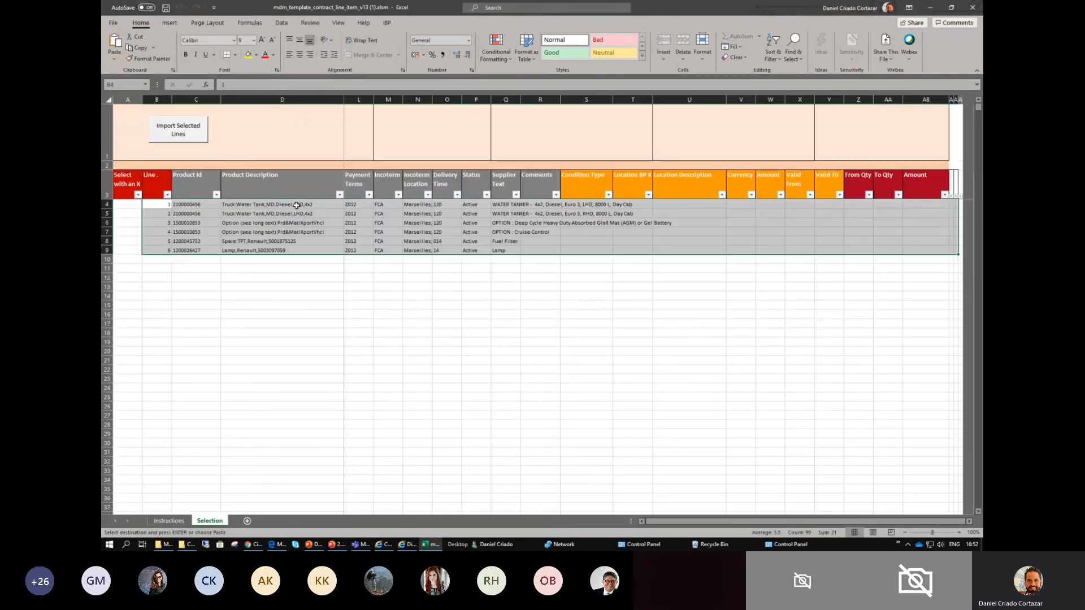
- Examine the imported contract lines on the Selection sheet, from the Line column through Comments
left_click(273, 334)
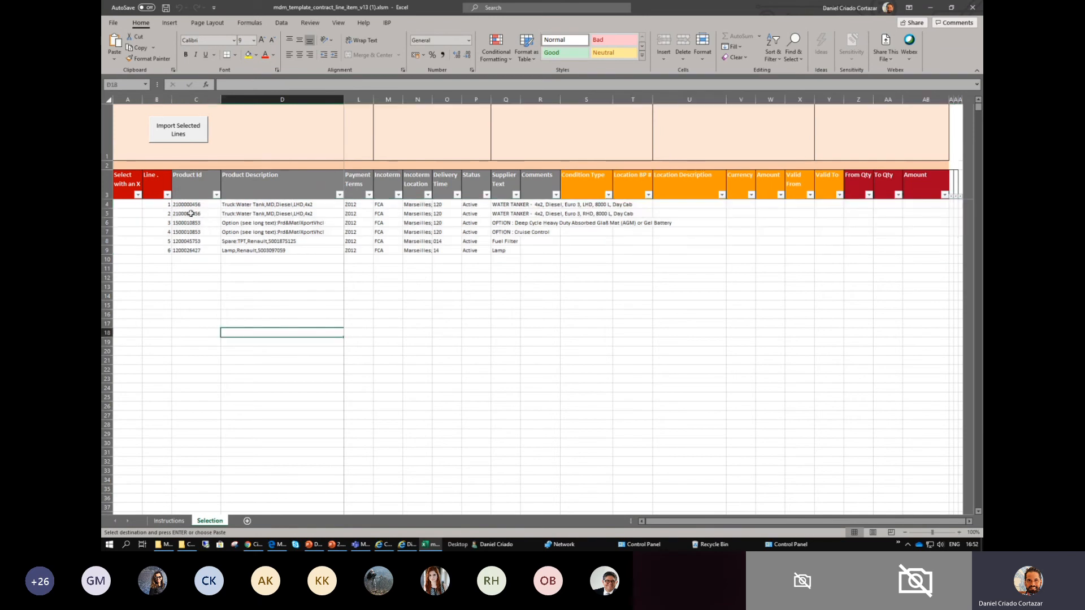
left_click_drag(161, 205, 813, 252)
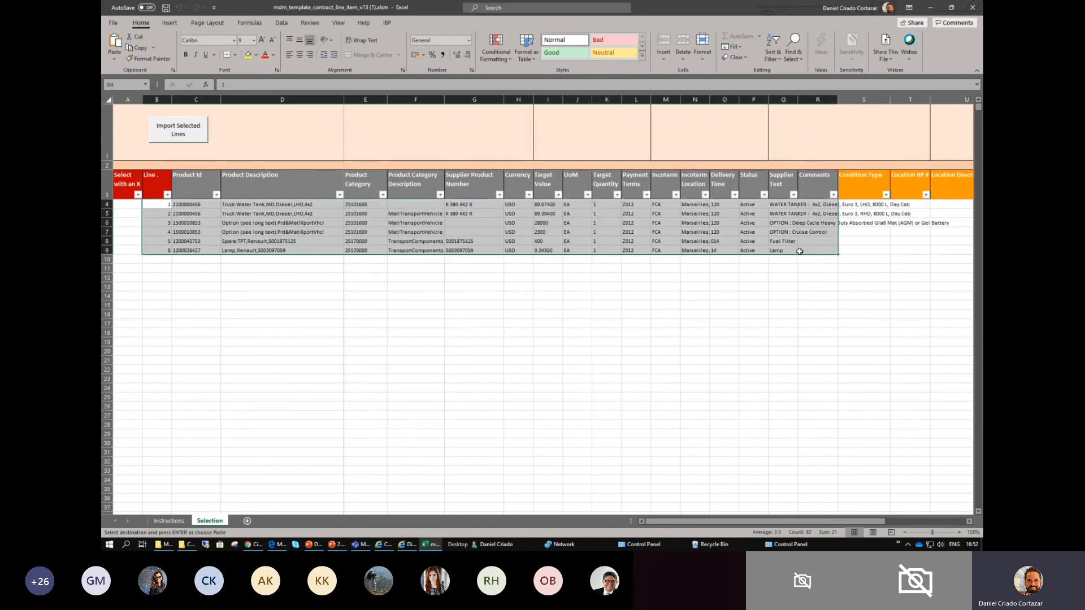
left_click(317, 277)
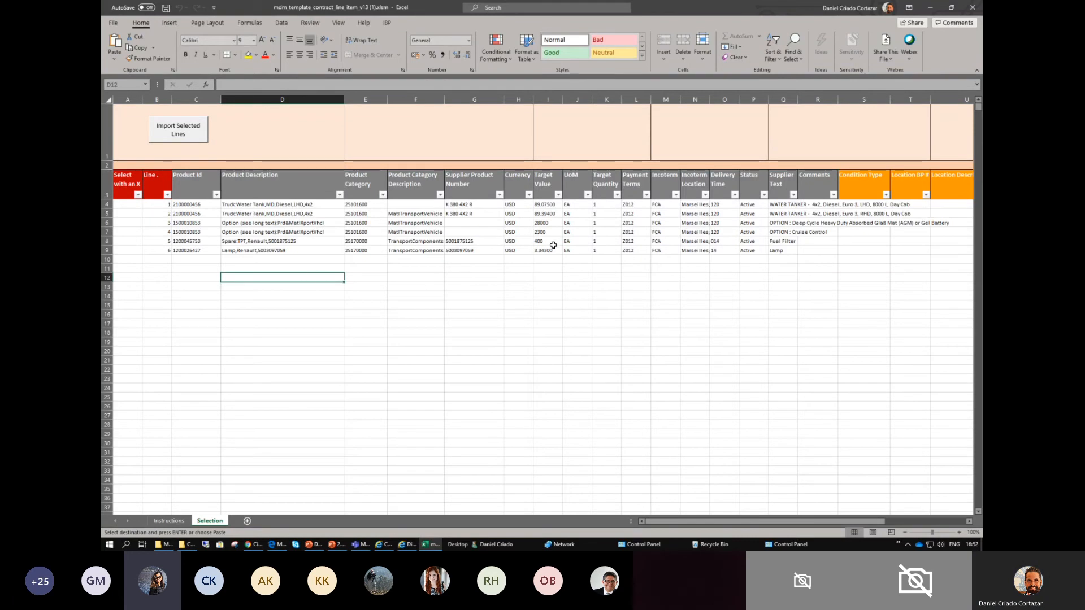
scroll(553, 246, "up", 3, "ctrl")
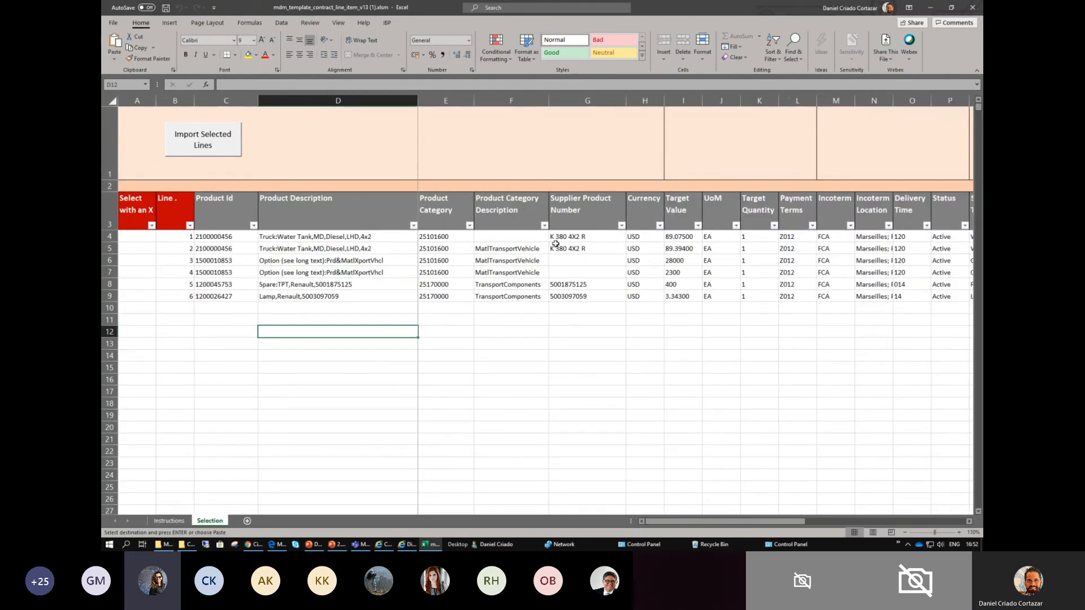
- Switch to the Umoja Display Contract window, compare its items side by side with the template lines, and return to the template
mouse_move(412, 546)
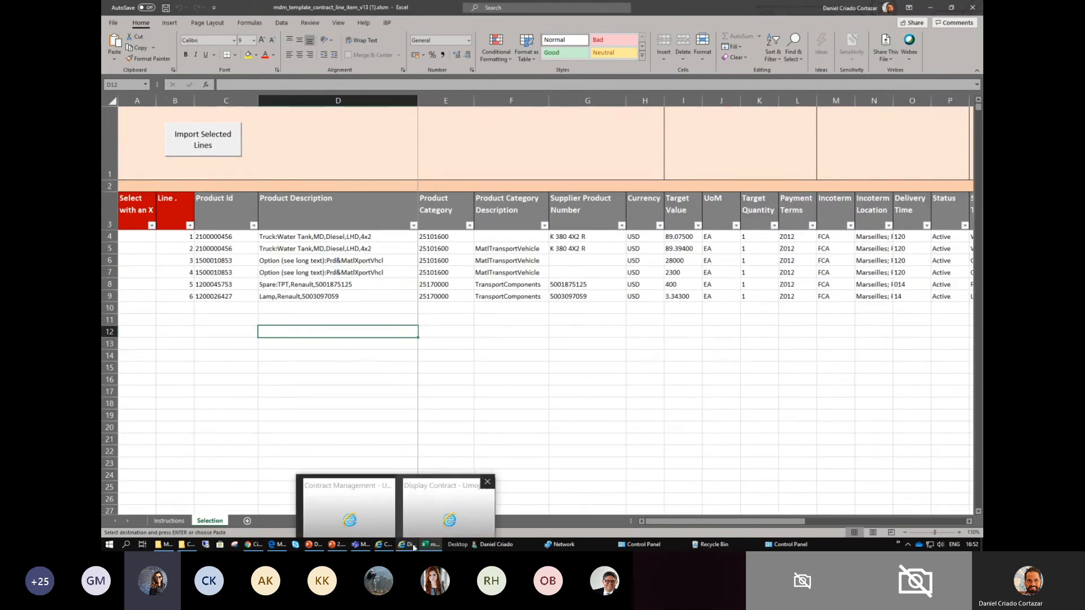
left_click(441, 489)
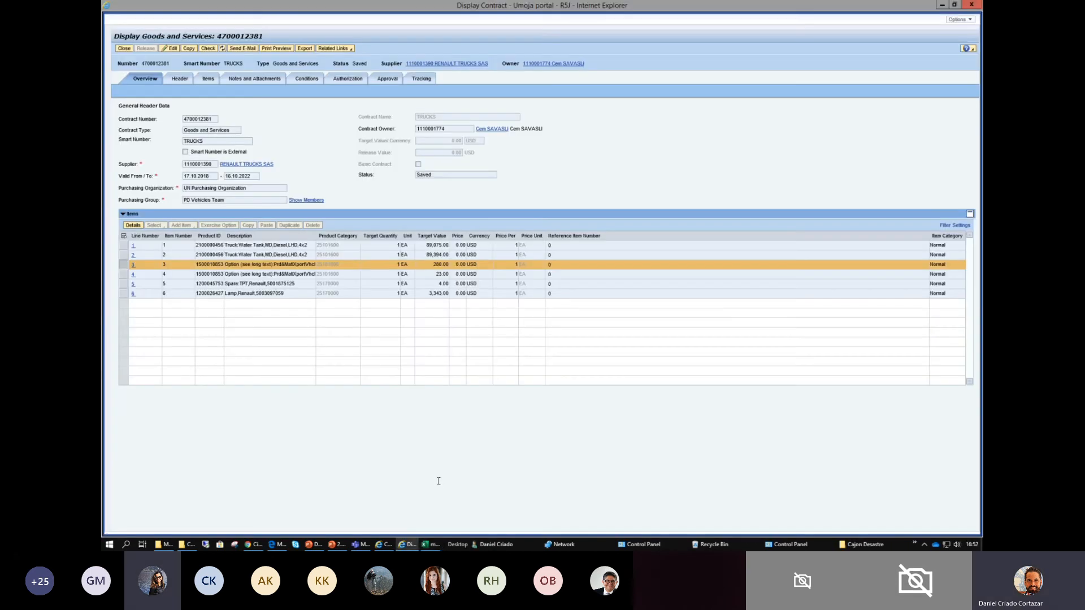
left_click(954, 5)
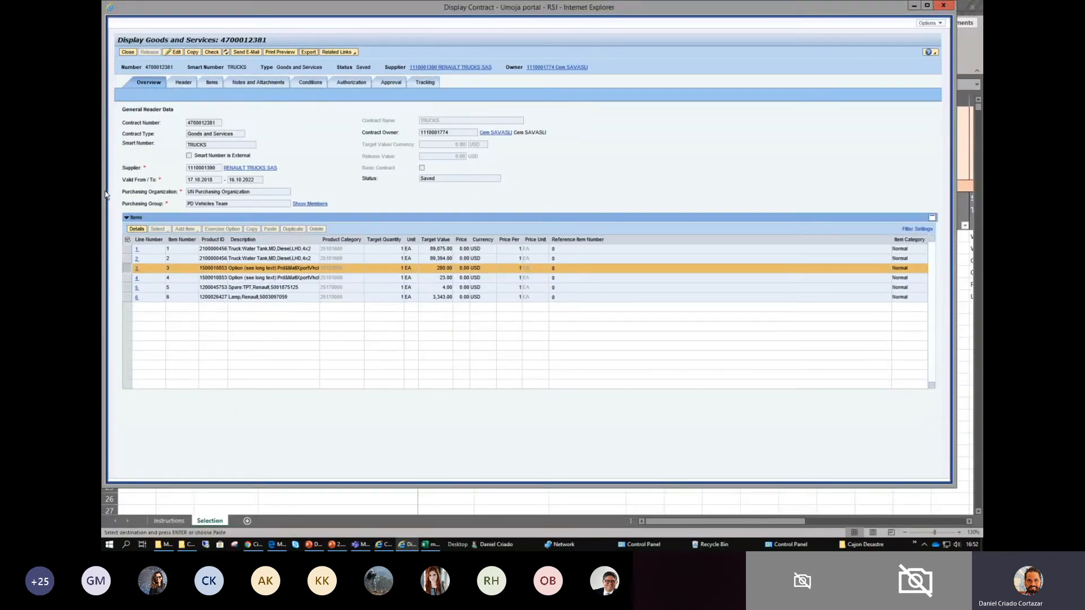
left_click_drag(118, 186, 589, 207)
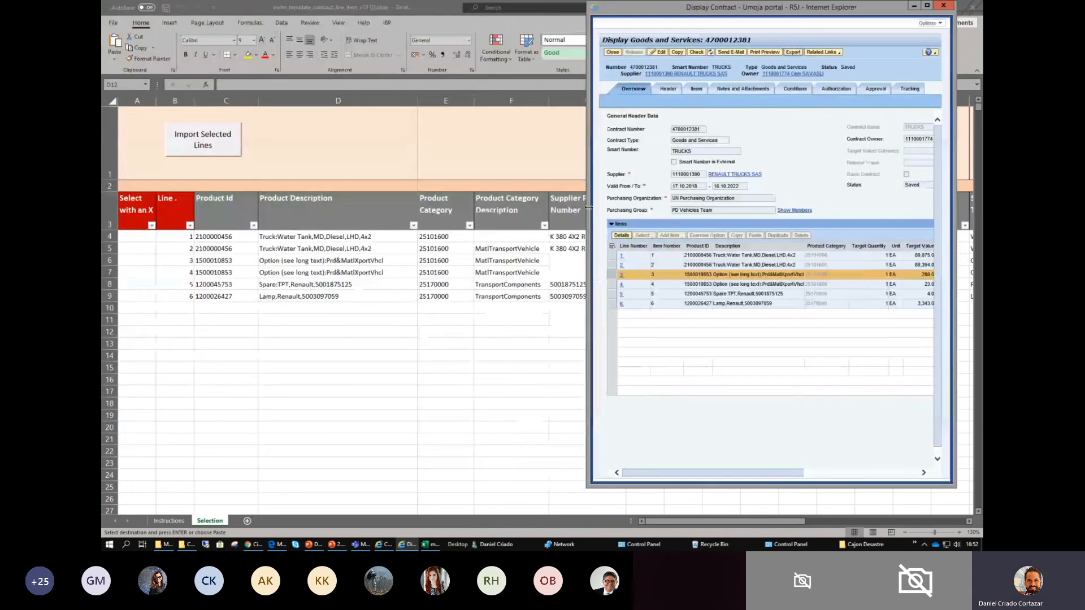
left_click_drag(629, 12, 592, 60)
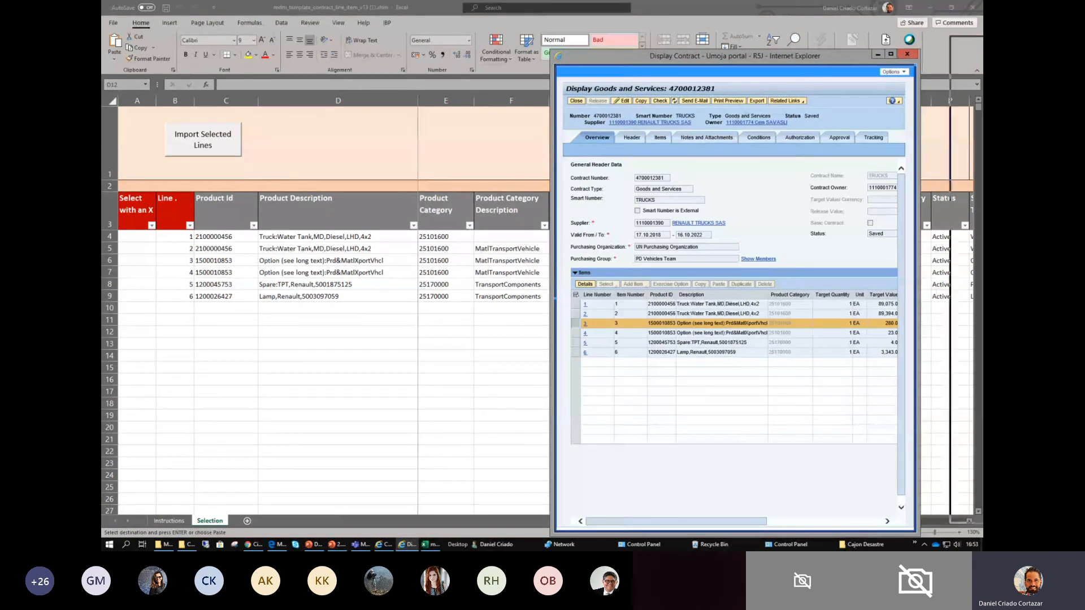
left_click(877, 54)
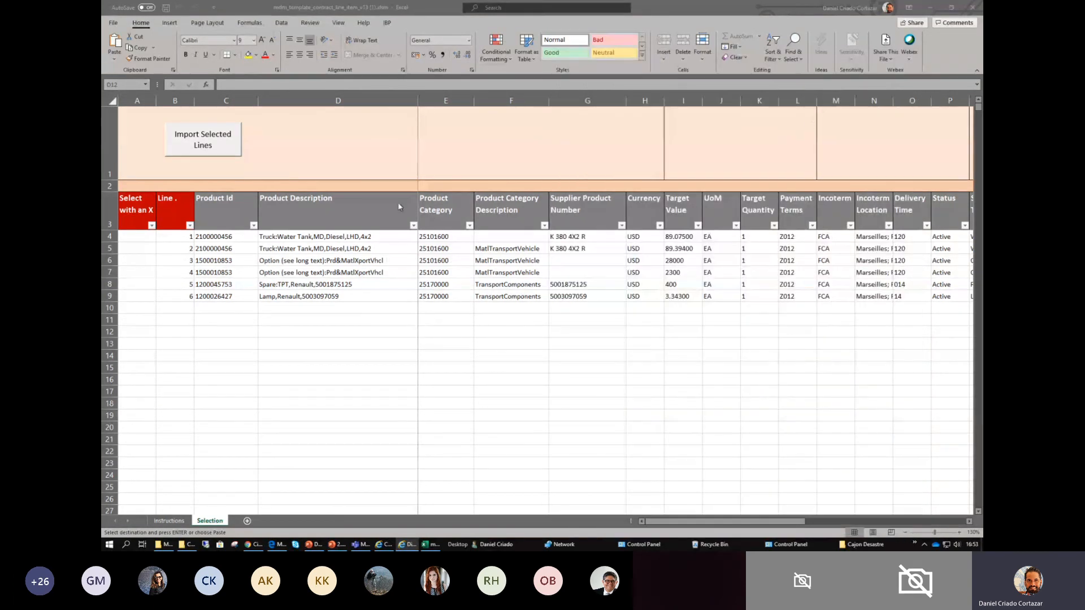
left_click(284, 329)
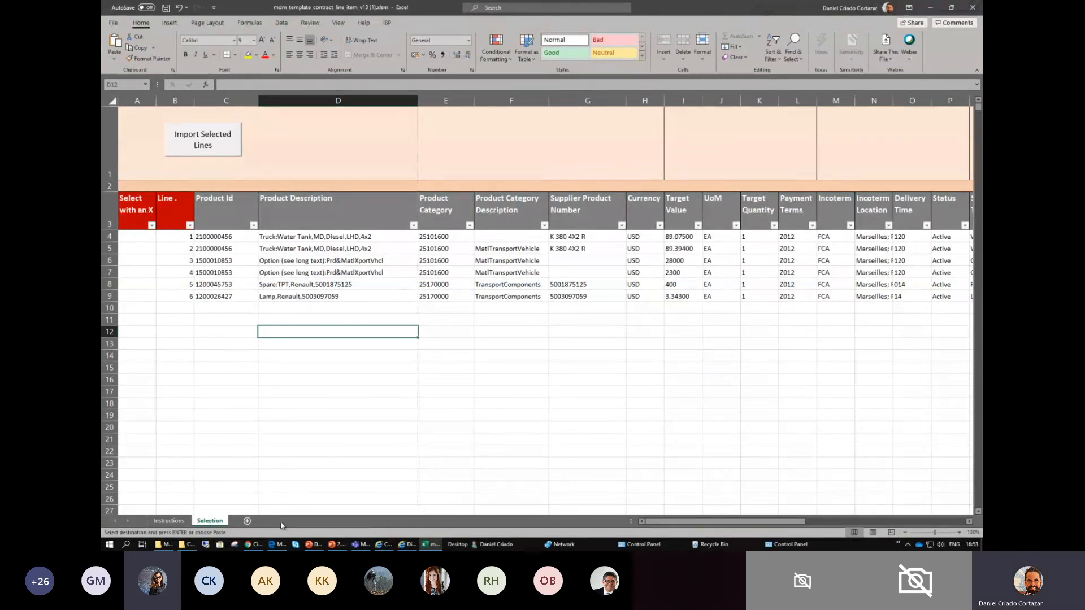
- Switch to File Explorer and open Contract_Extract_Session_2.xlsx from MDM Contracts Test > Modification Contracts > SRM on the O: drive
mouse_move(190, 546)
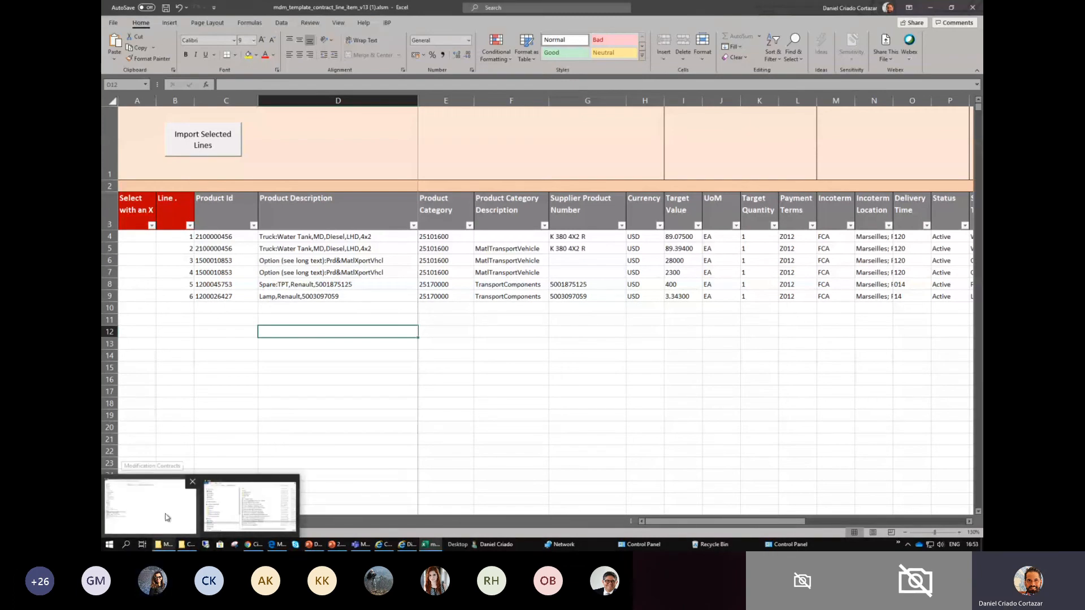
left_click(250, 507)
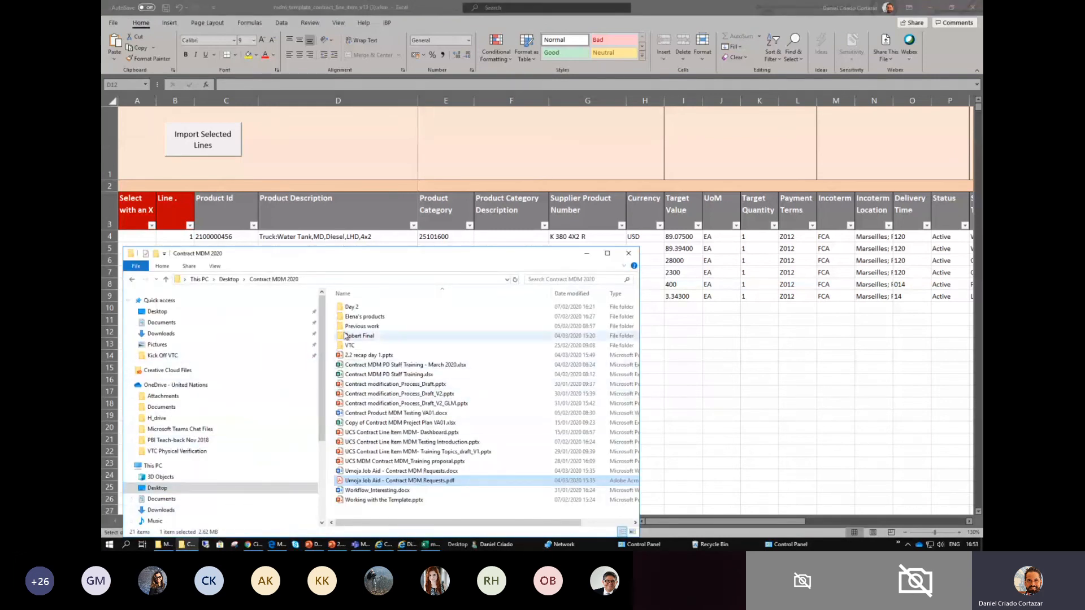
left_click(188, 546)
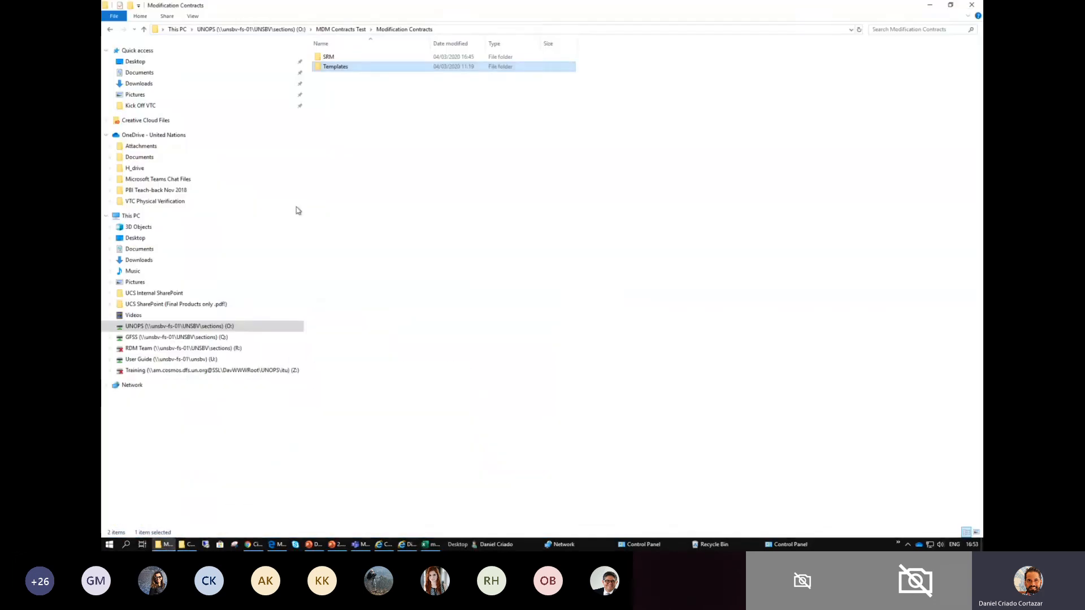
left_click(344, 30)
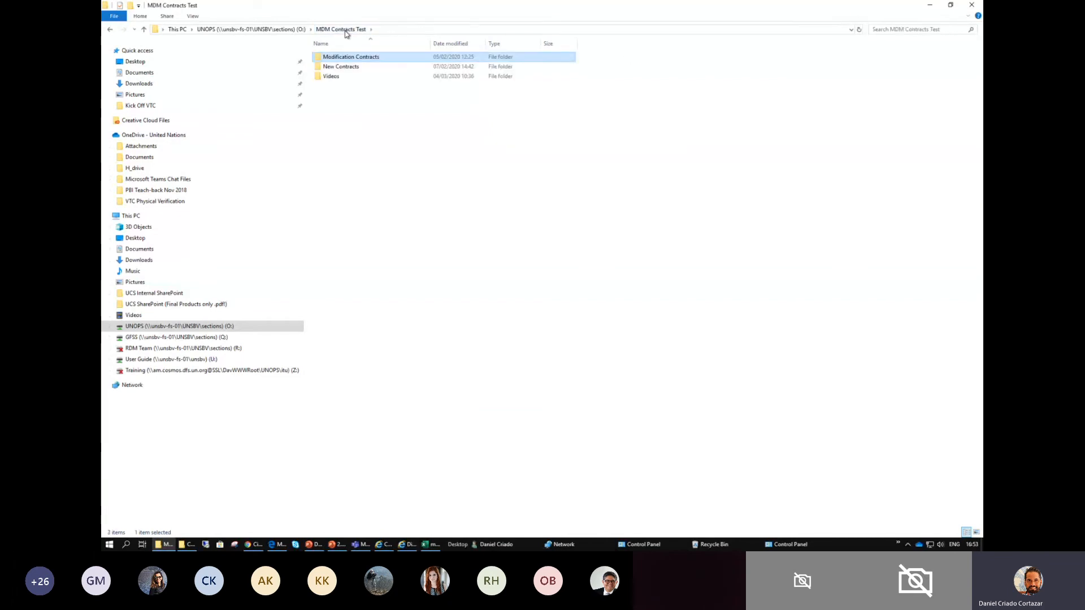
double_click(351, 63)
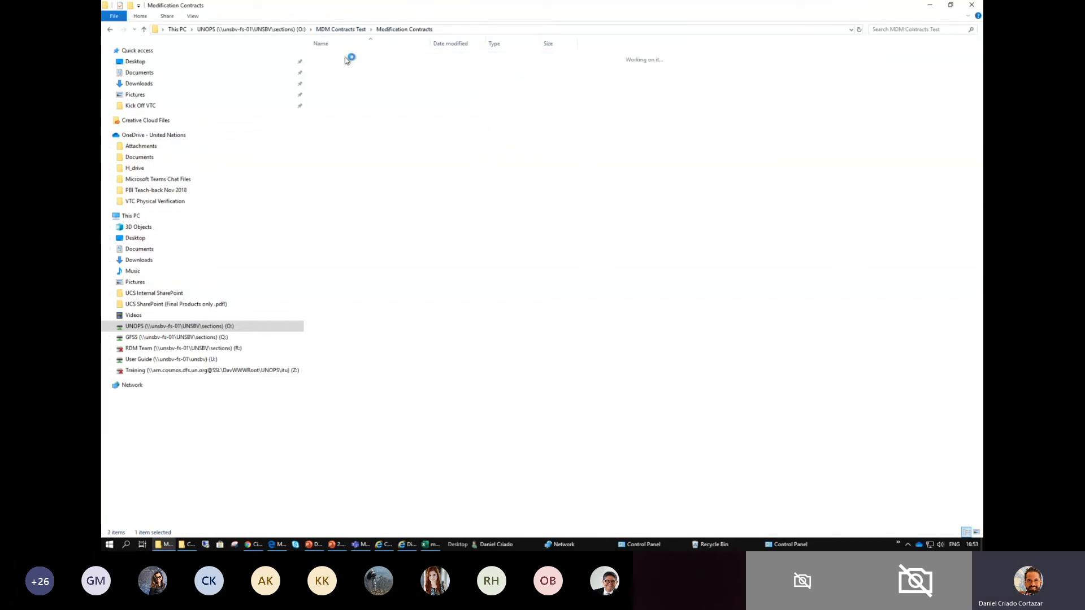
double_click(329, 57)
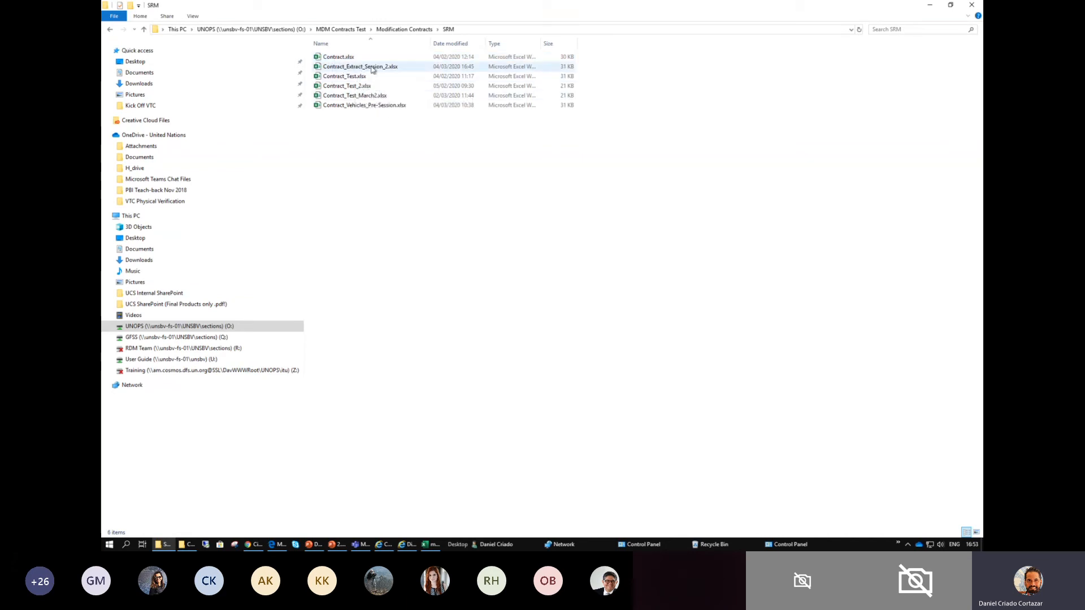
left_click(372, 70)
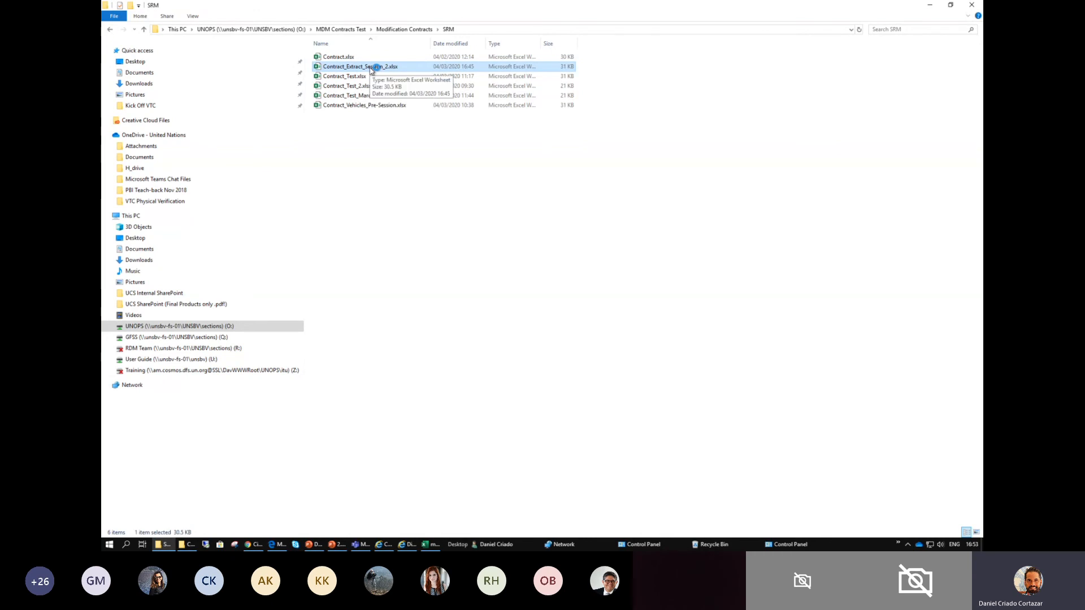
- Bring up the Contract_Extract_Session_2.xlsx workbook as a smaller window and place it beside the template's Selection sheet
key("alt+Tab")
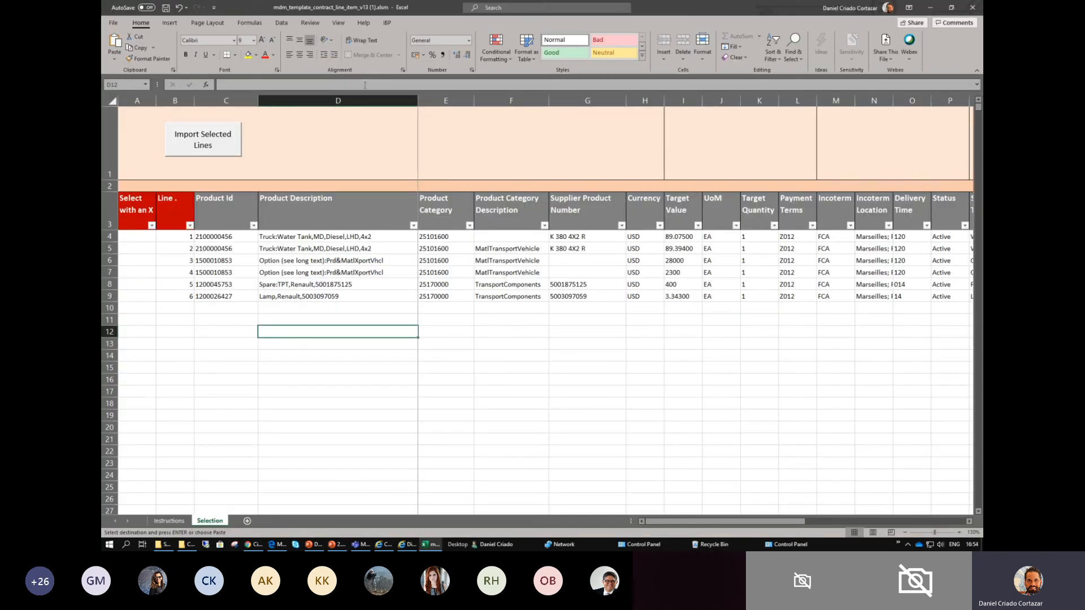
key("alt+Tab")
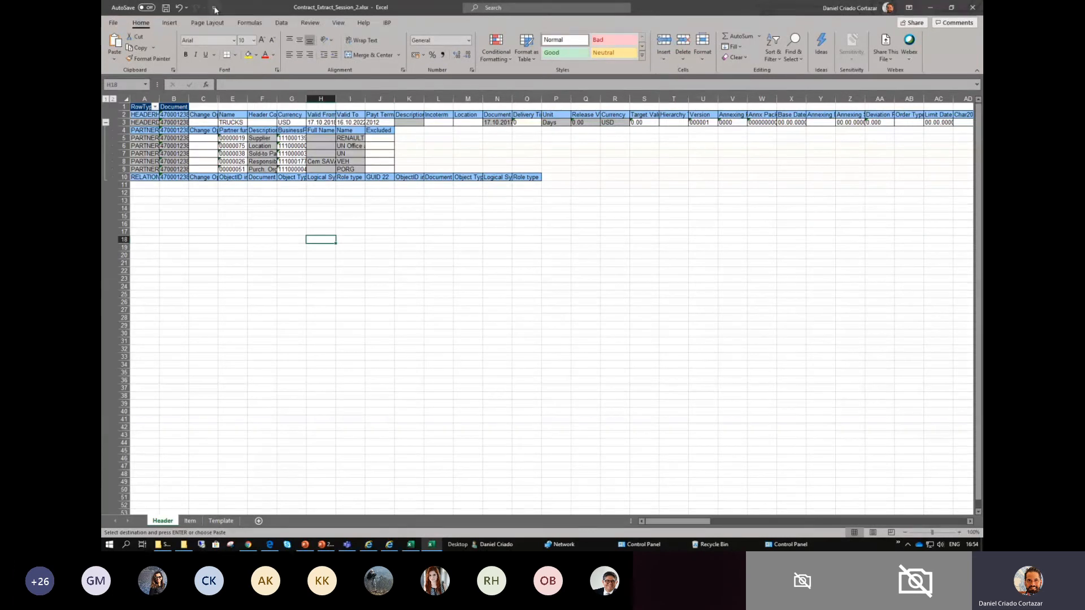
left_click(951, 7)
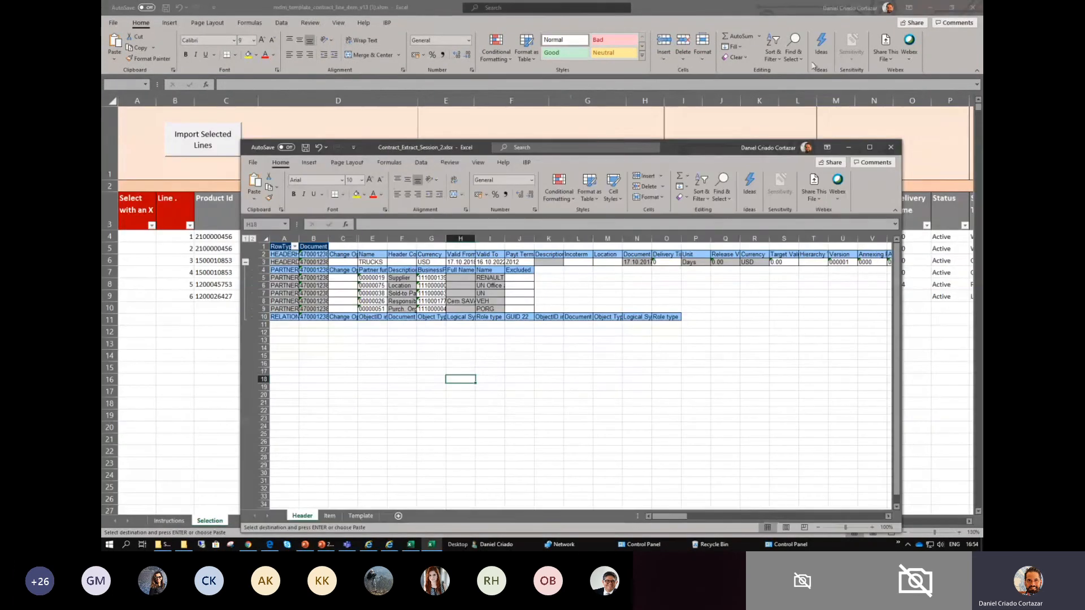
left_click_drag(430, 150, 661, 41)
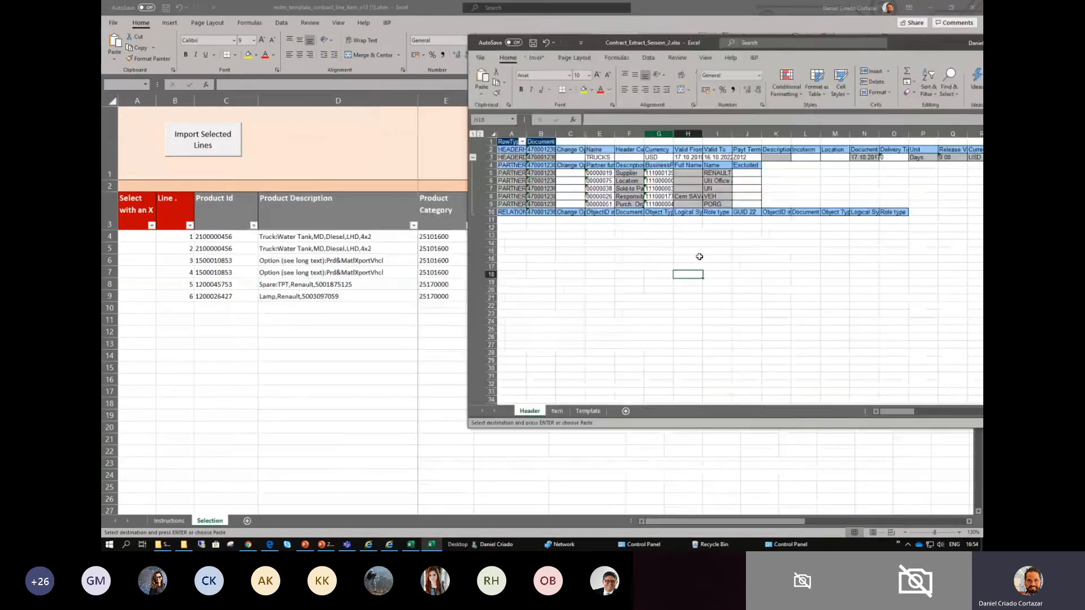
- Review the Header, Item and Template sheets of the Contract_Extract_Session_2.xlsx workbook
left_click_drag(550, 152, 901, 220)
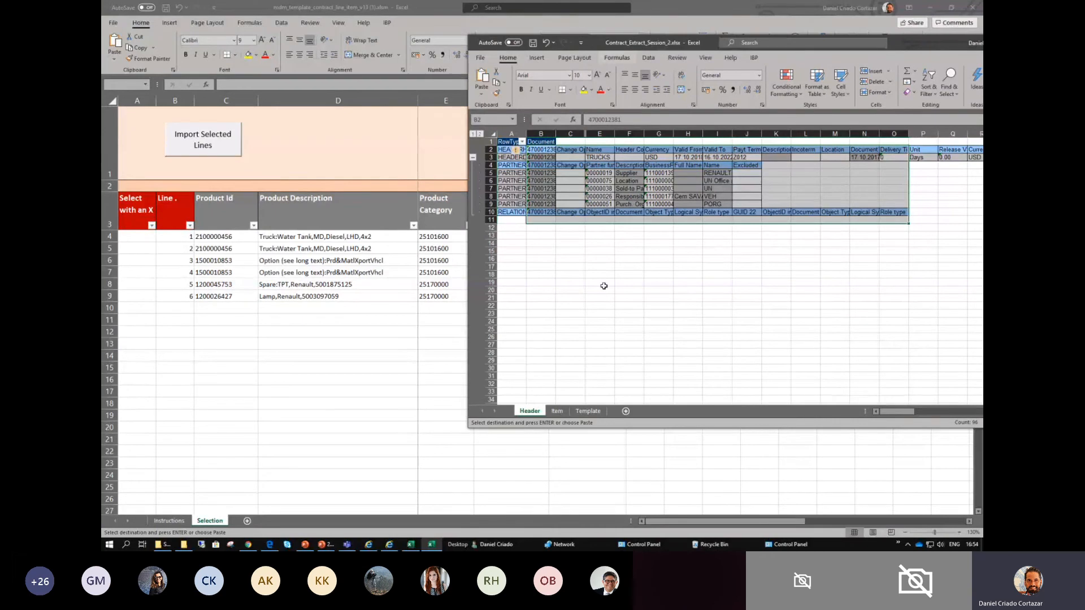
left_click(569, 412)
left_click(529, 411)
left_click(558, 412)
left_click(537, 412)
left_click(557, 411)
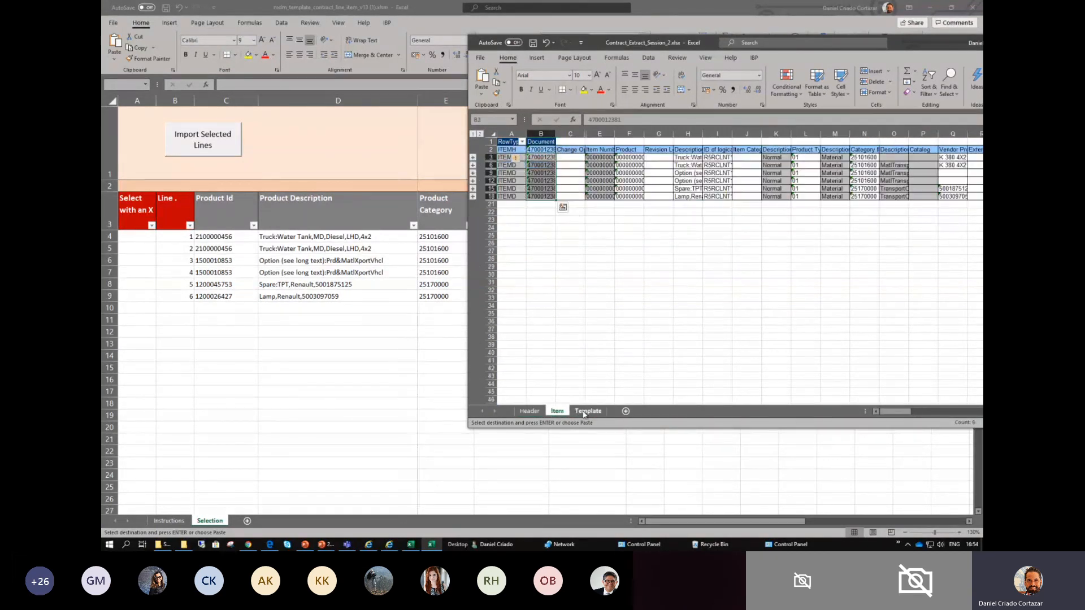
left_click(588, 412)
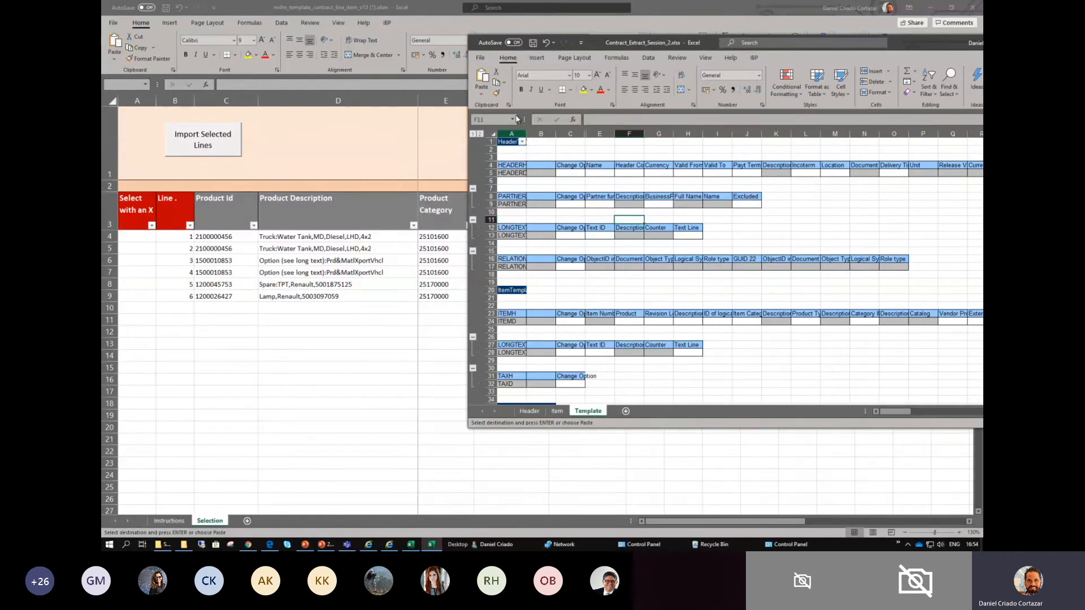
- Return to the template's Selection sheet and highlight the Product Category values in E4:E9
left_click_drag(617, 44, 660, 51)
left_click(346, 127)
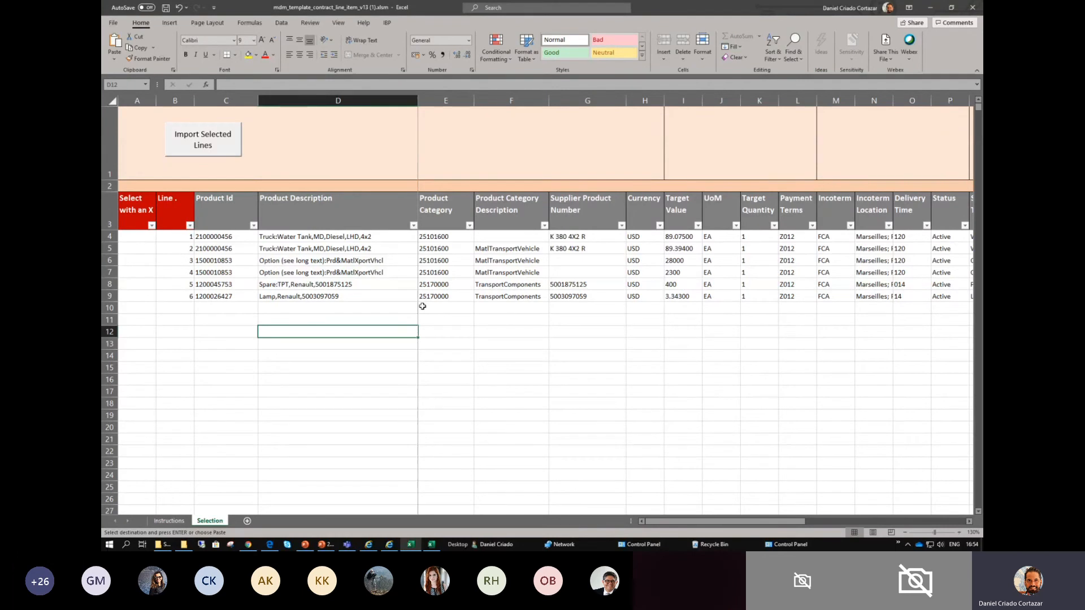
left_click(465, 267)
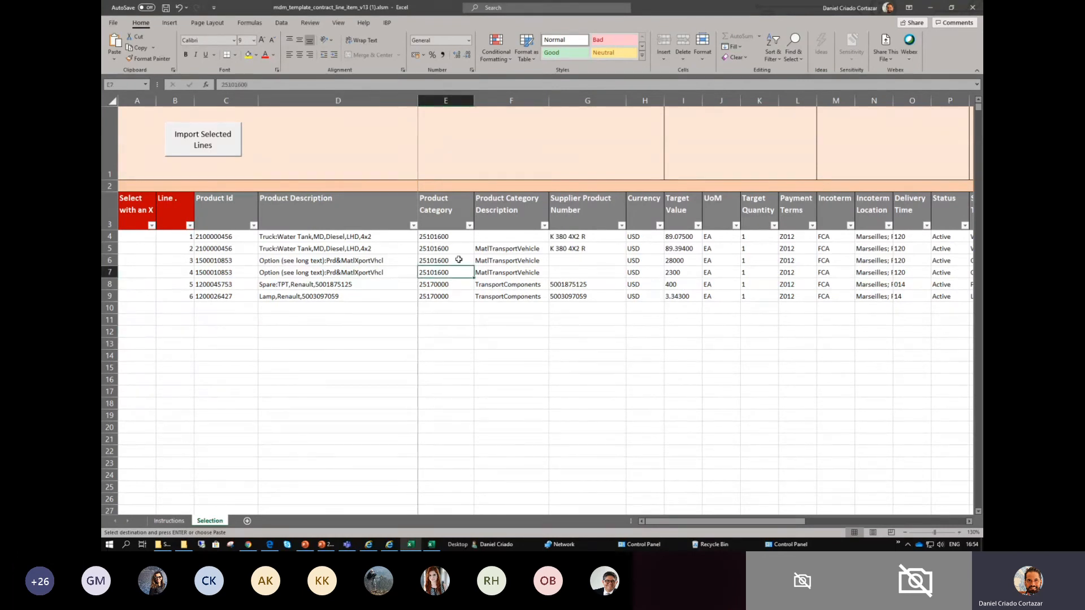
left_click_drag(440, 240, 448, 299)
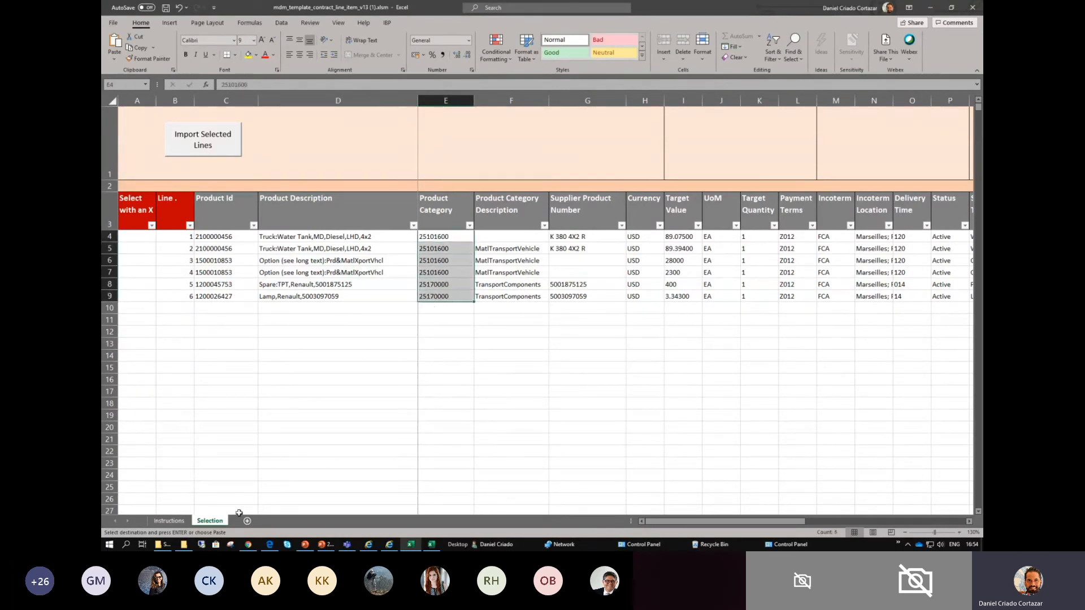
- Review the overview, Template Fields and Template Buttons on the Instructions sheet, and return to the Selection sheet
left_click(174, 521)
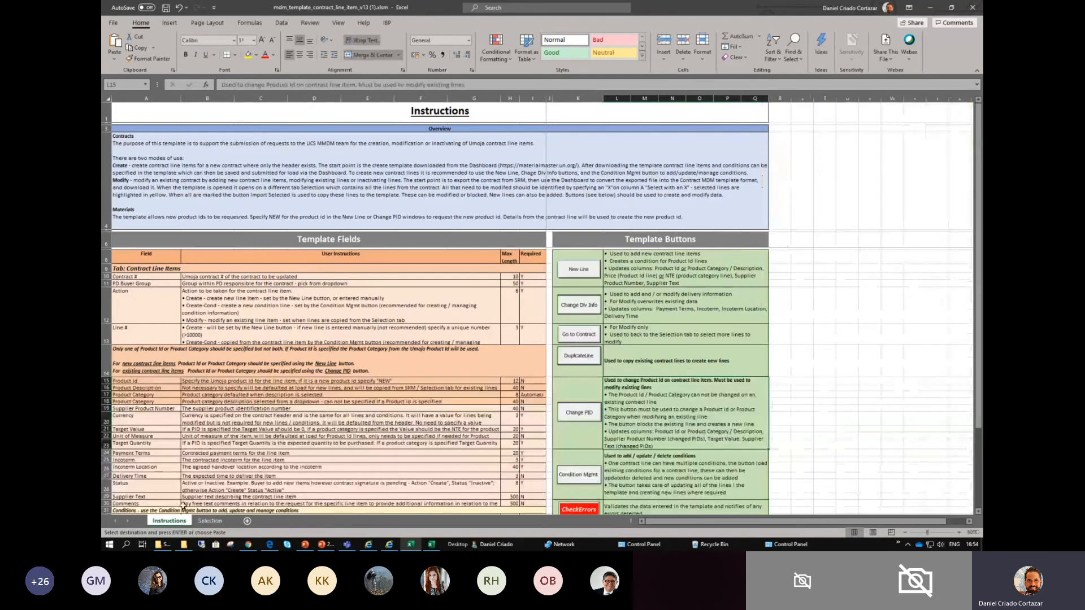
left_click(208, 225)
scroll(208, 232, "down", 1)
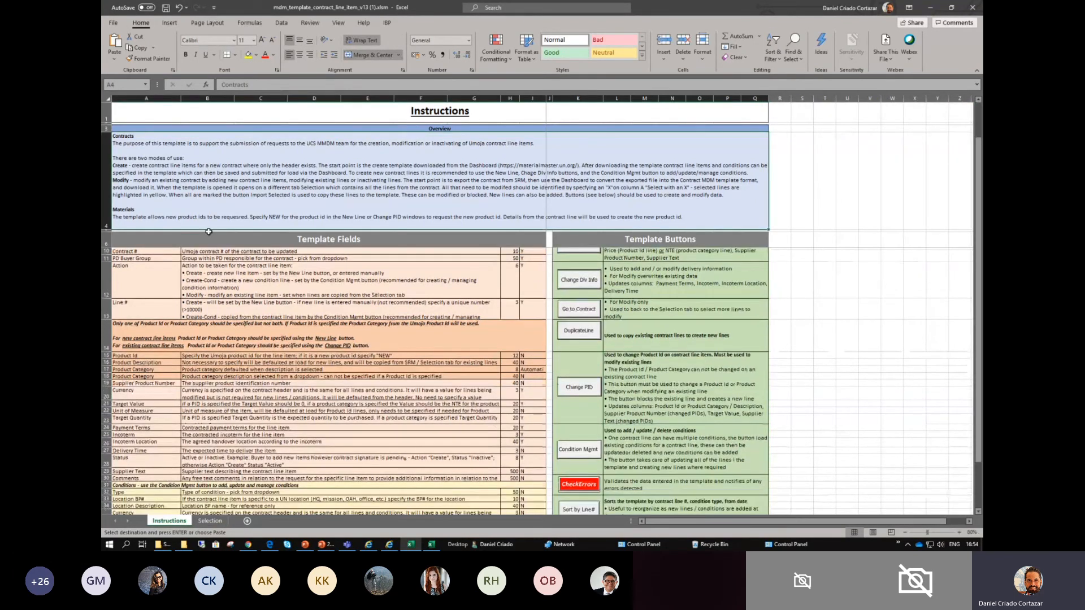
scroll(209, 231, "down", 2)
scroll(193, 300, "up", 3)
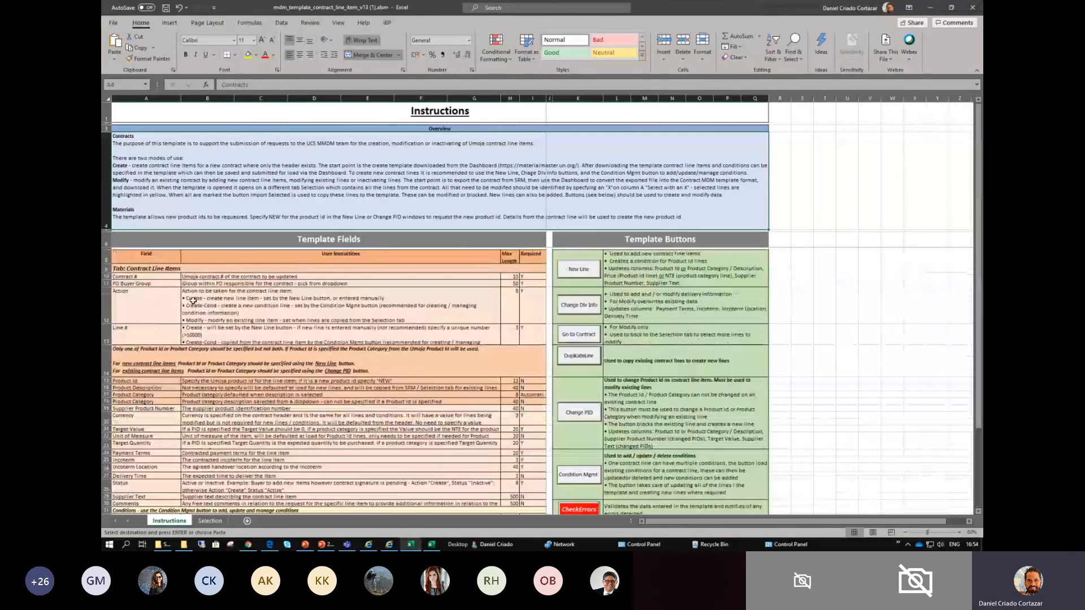
left_click_drag(195, 258, 232, 460)
left_click_drag(677, 261, 684, 497)
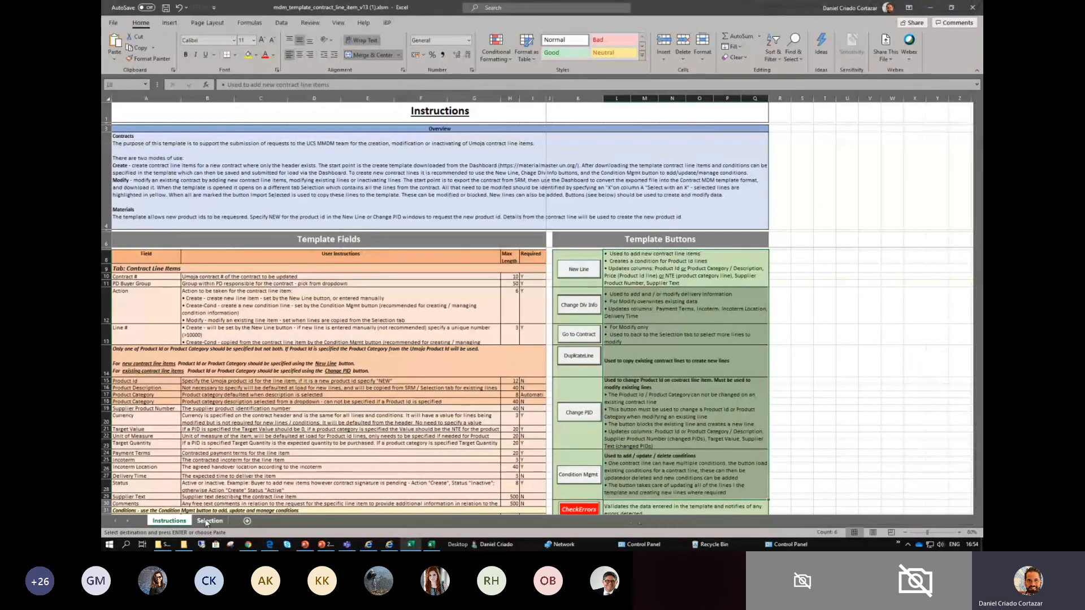
left_click(210, 521)
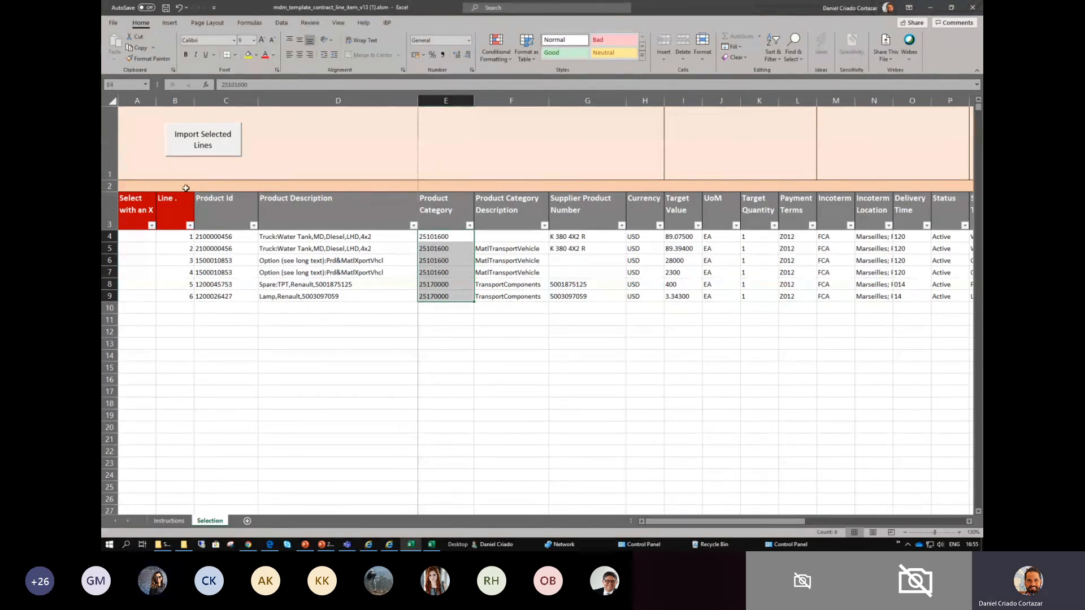
- Examine the Product Description and Product Category values of the contract lines and the Product Id column heading
left_click(435, 271)
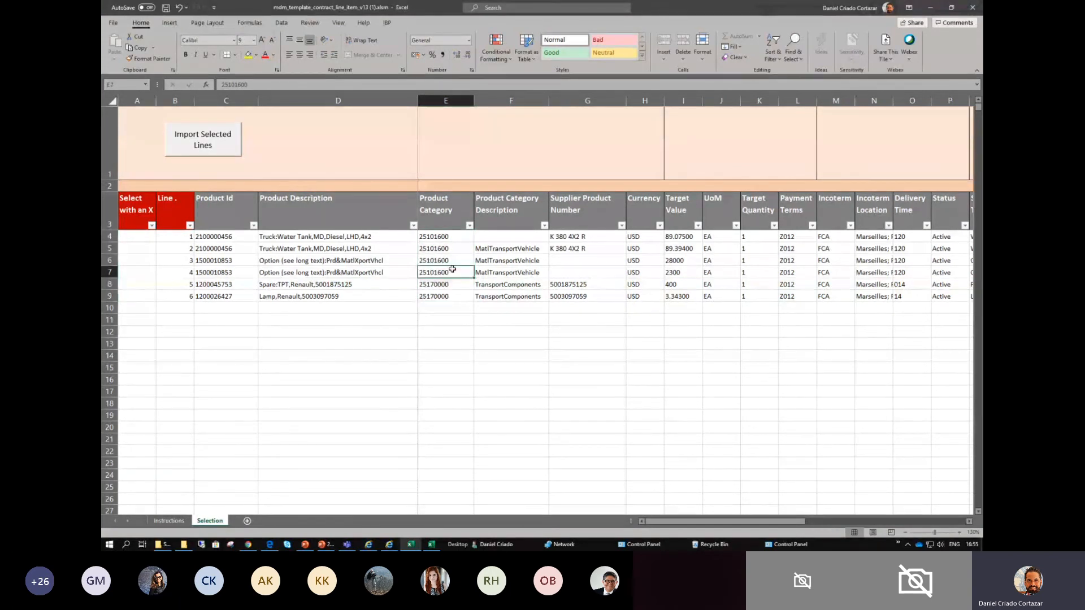
left_click_drag(433, 236, 376, 293)
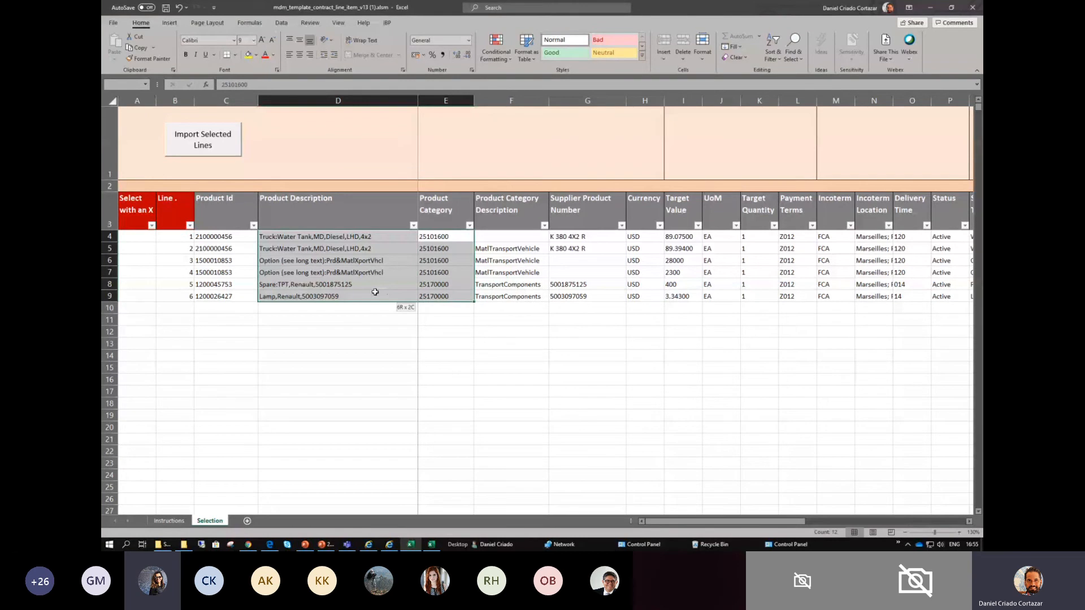
left_click(234, 208)
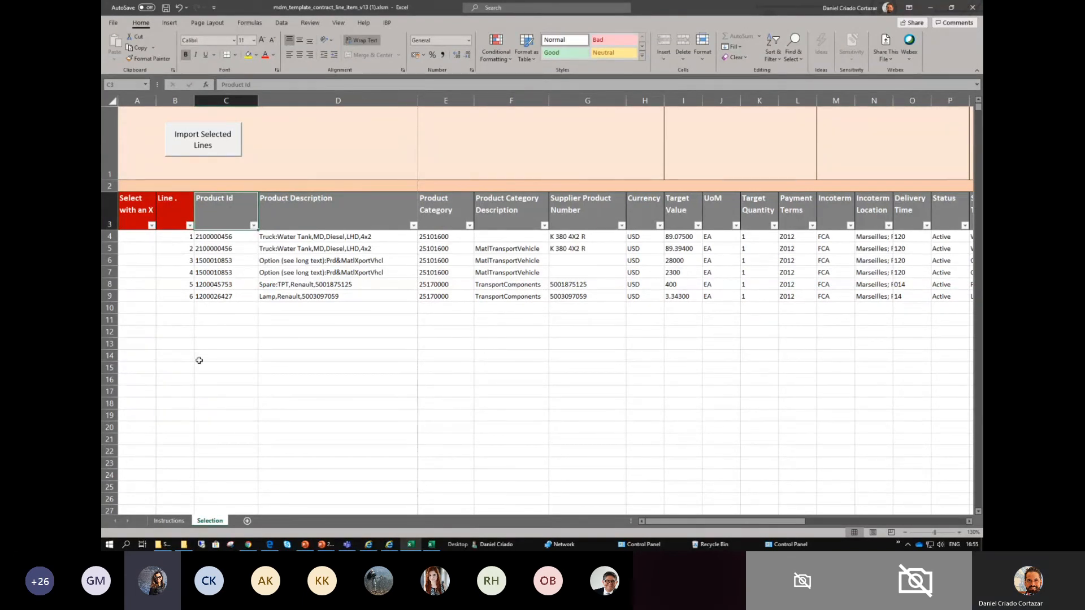
- Switch to the Draft_Session_2-updates_DC.pptx presentation, read slide 11 about working with the template, and return to the Selection sheet
left_click(325, 544)
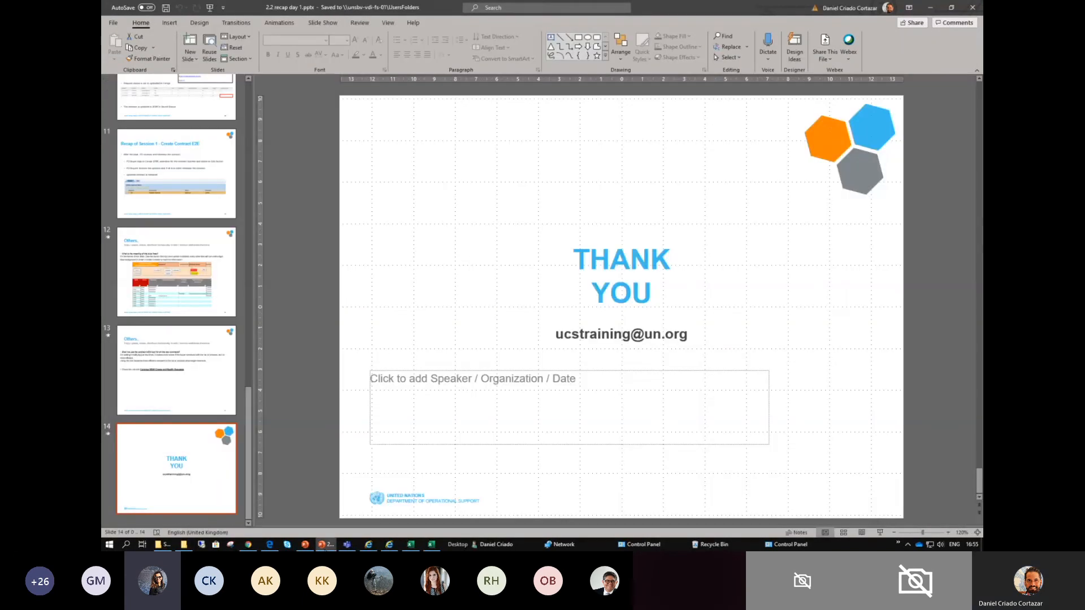
left_click(305, 544)
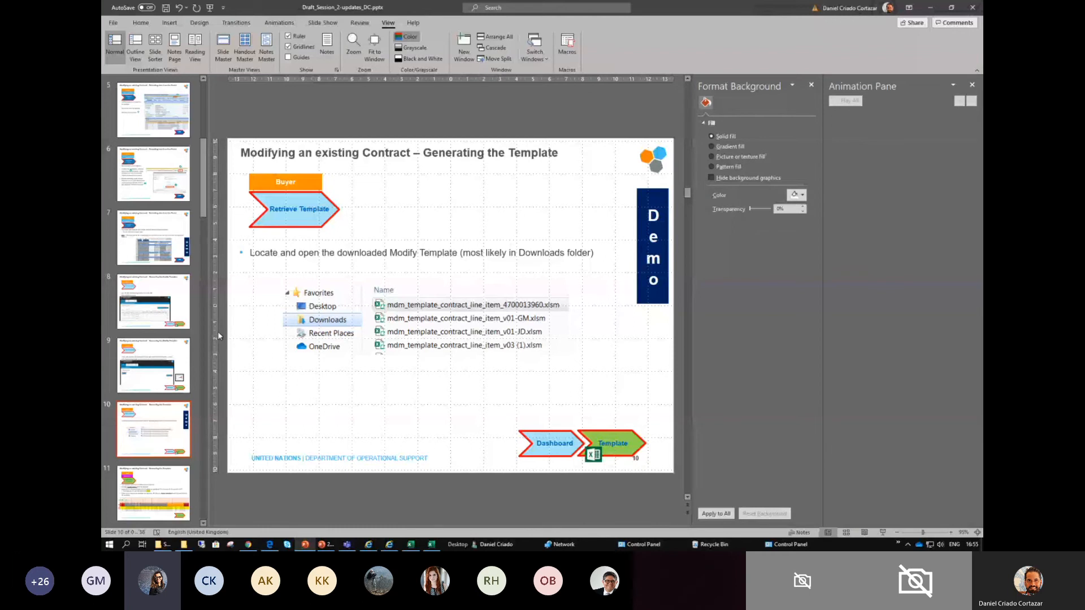
left_click(173, 495)
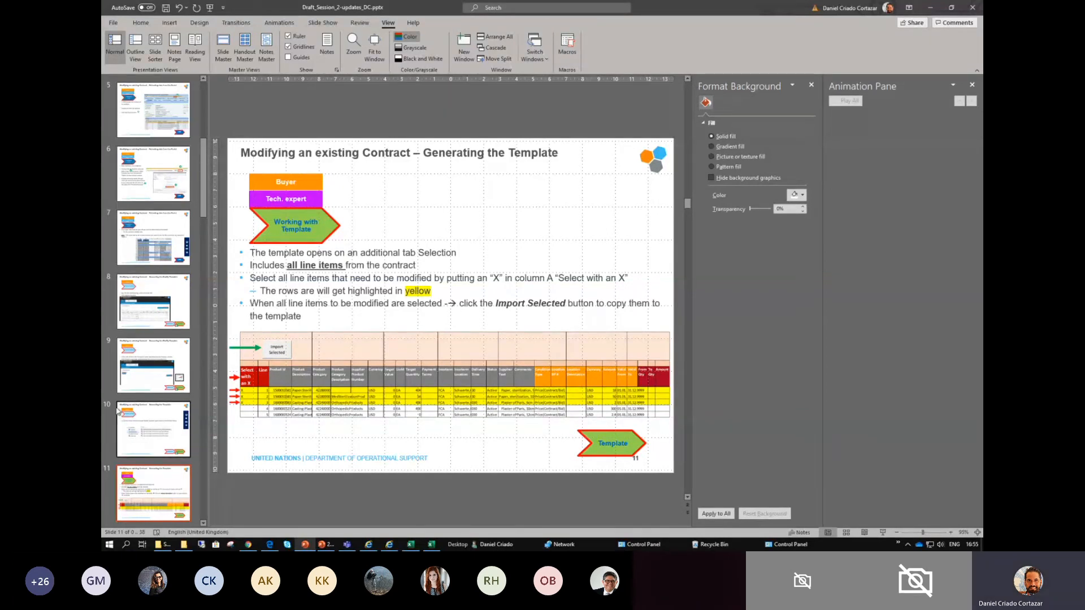
key("alt+Tab")
key("alt+Tab")
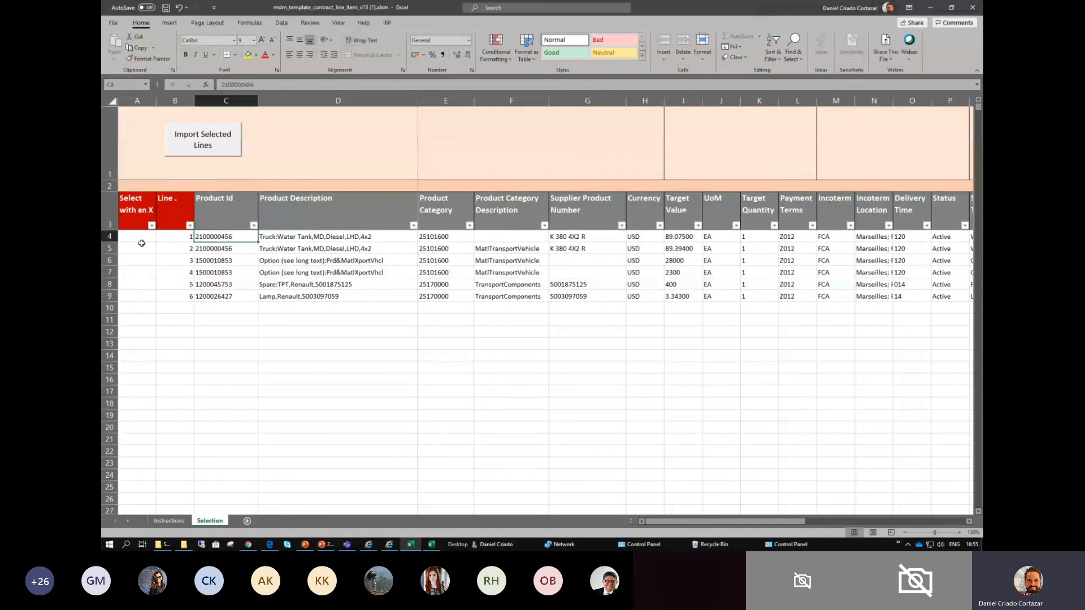
- Examine the Select with an X cells and the product columns of contract lines 1 to 6
left_click_drag(134, 240, 138, 301)
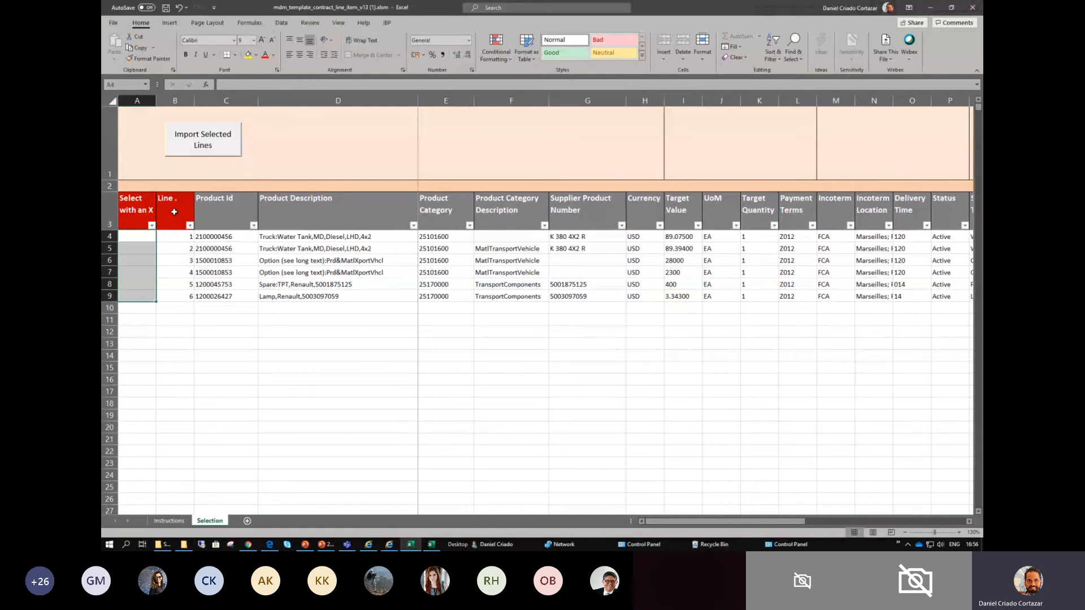
left_click(243, 217)
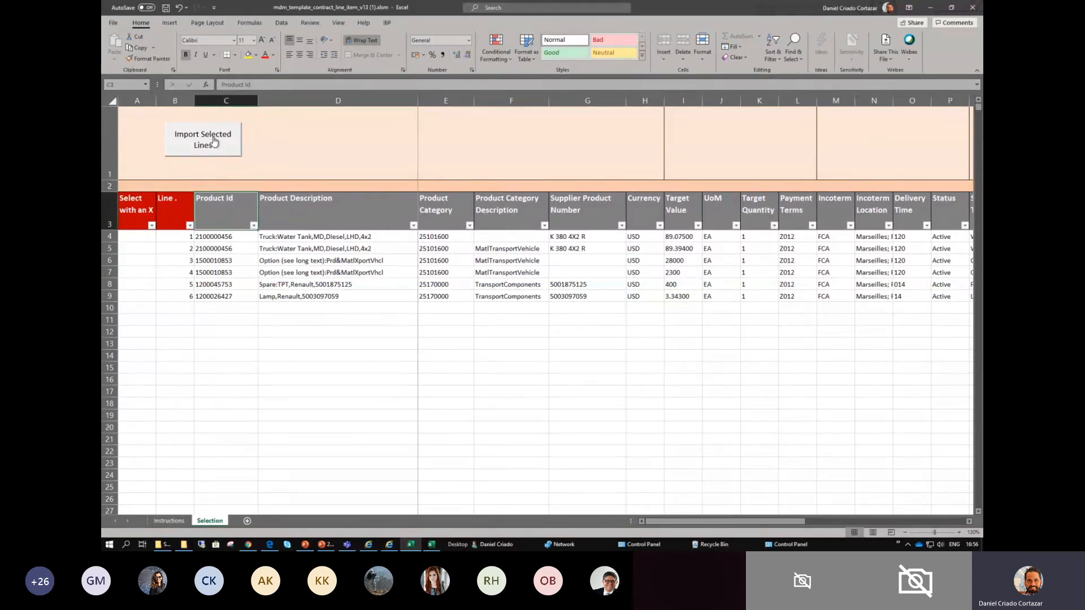
left_click_drag(215, 237, 484, 296)
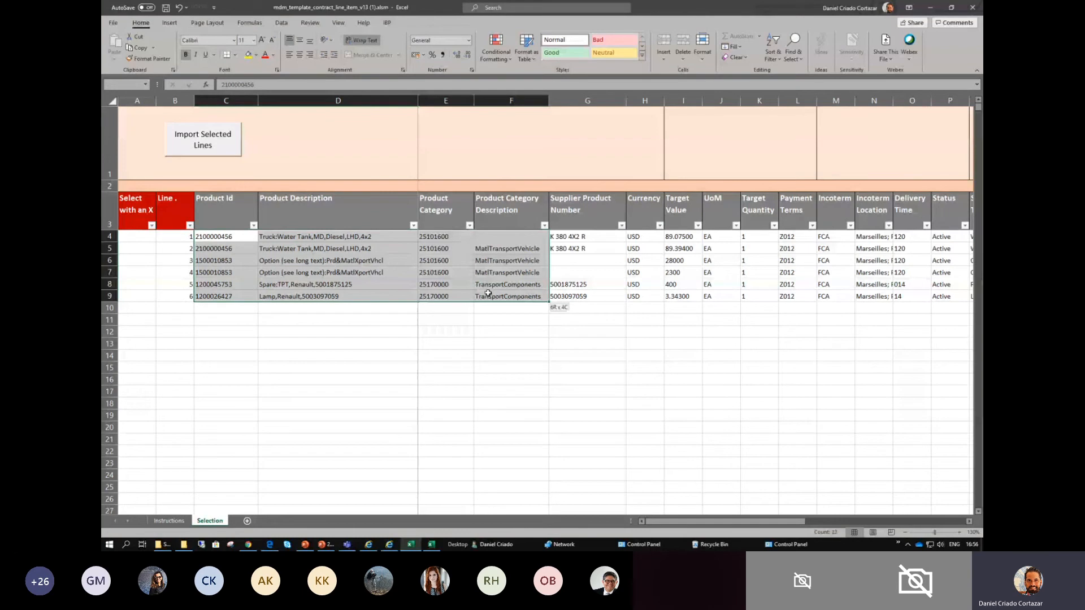
left_click(326, 249)
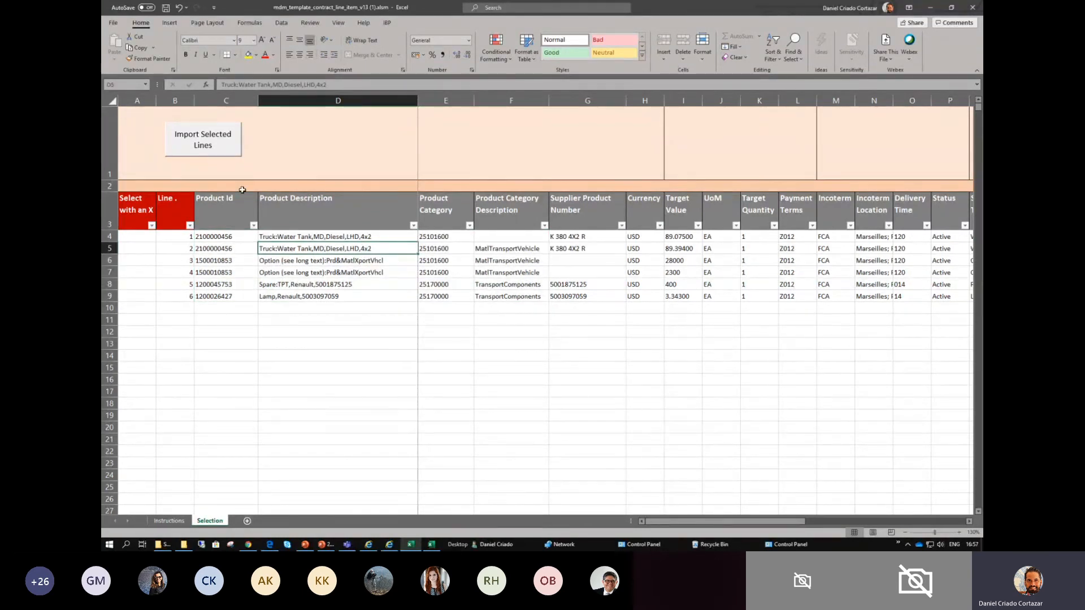
left_click(154, 270)
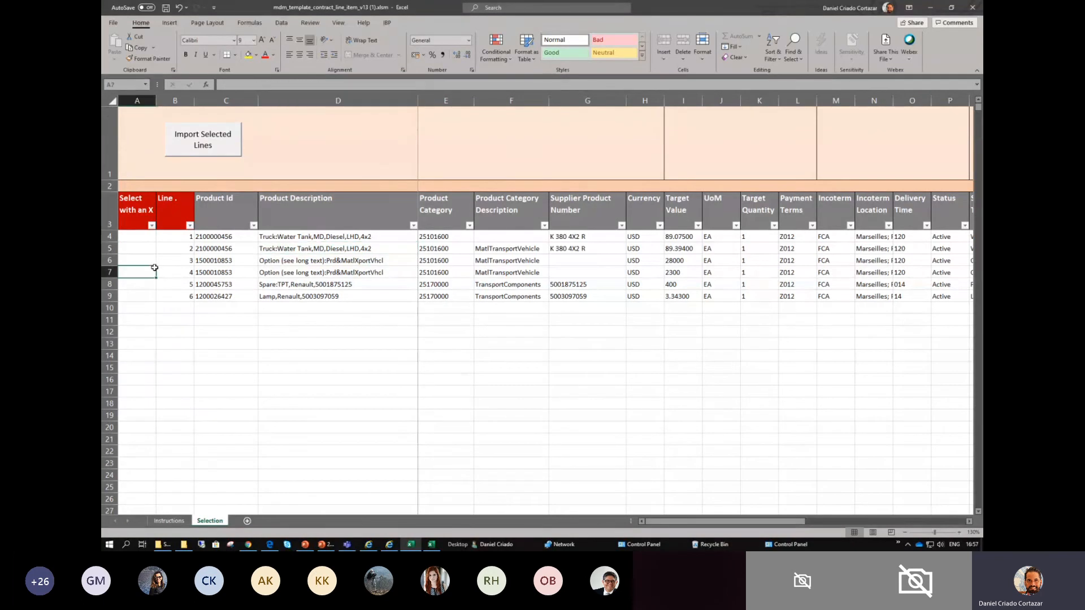
left_click(142, 236)
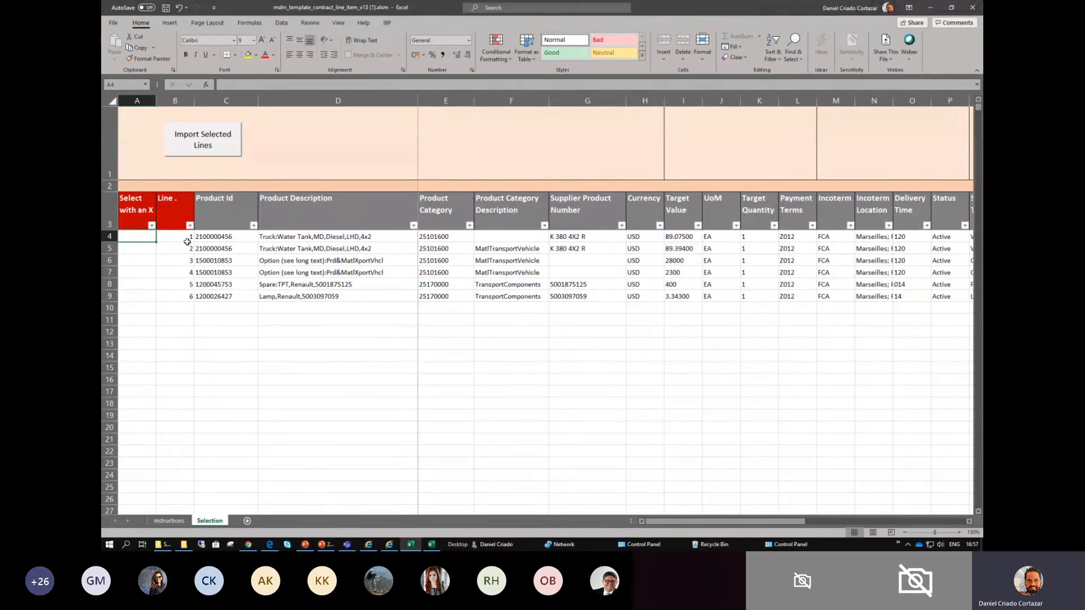
left_click_drag(143, 234, 148, 288)
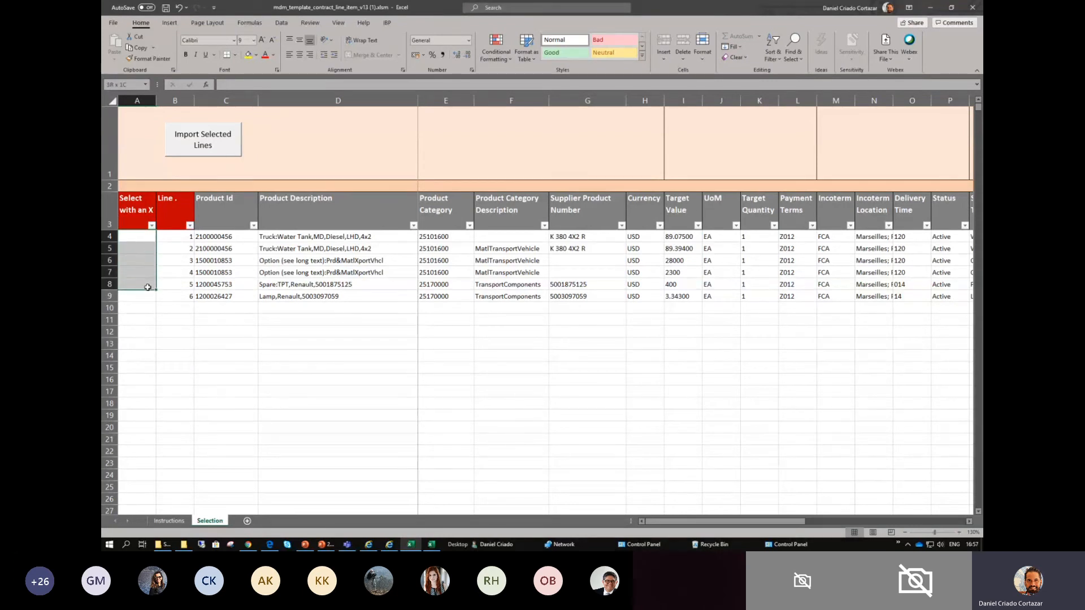
left_click(145, 319)
left_click(146, 298)
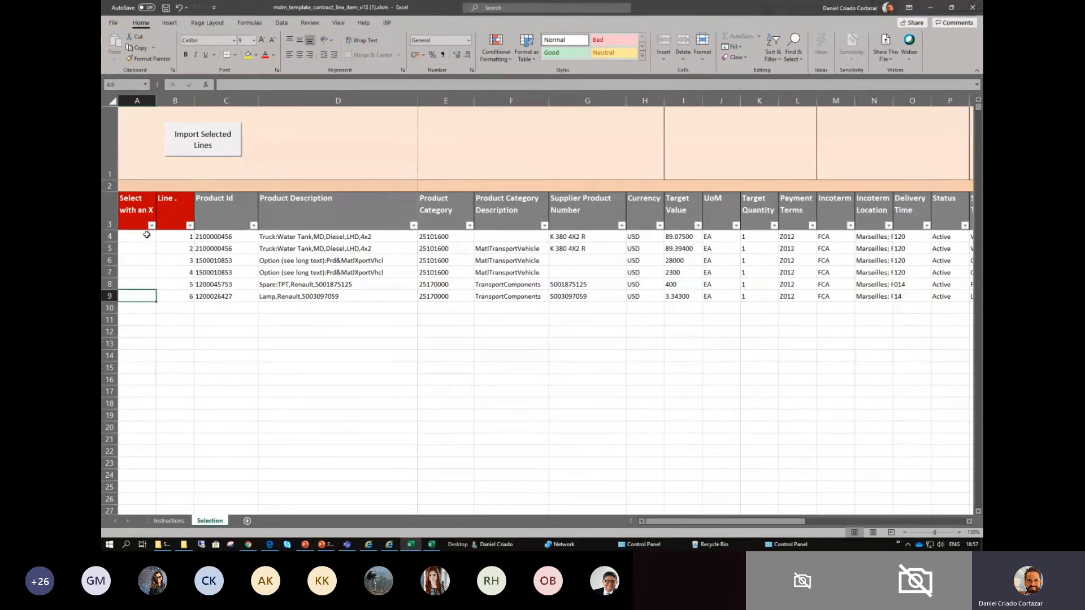
left_click(147, 235)
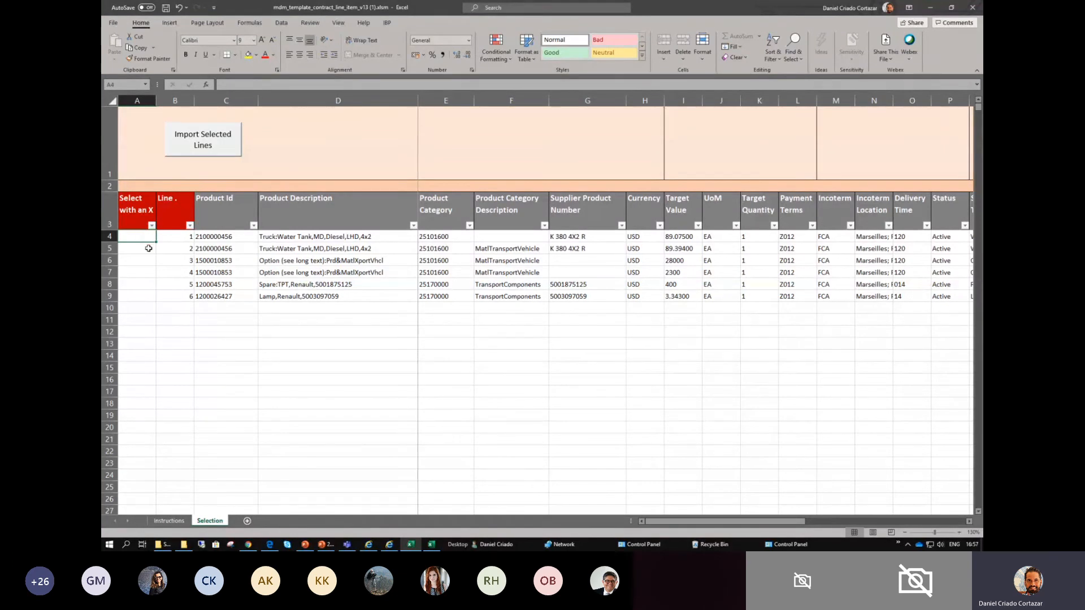
left_click_drag(147, 242, 148, 291)
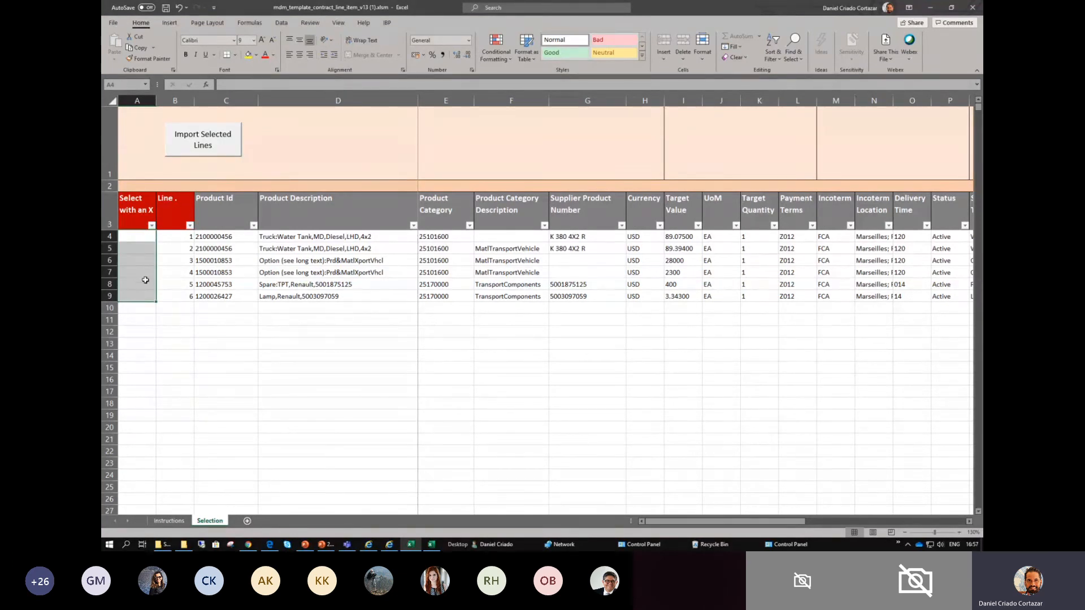
- Mark contract line 1 for modification with an X in the Select with an X column
left_click(141, 238)
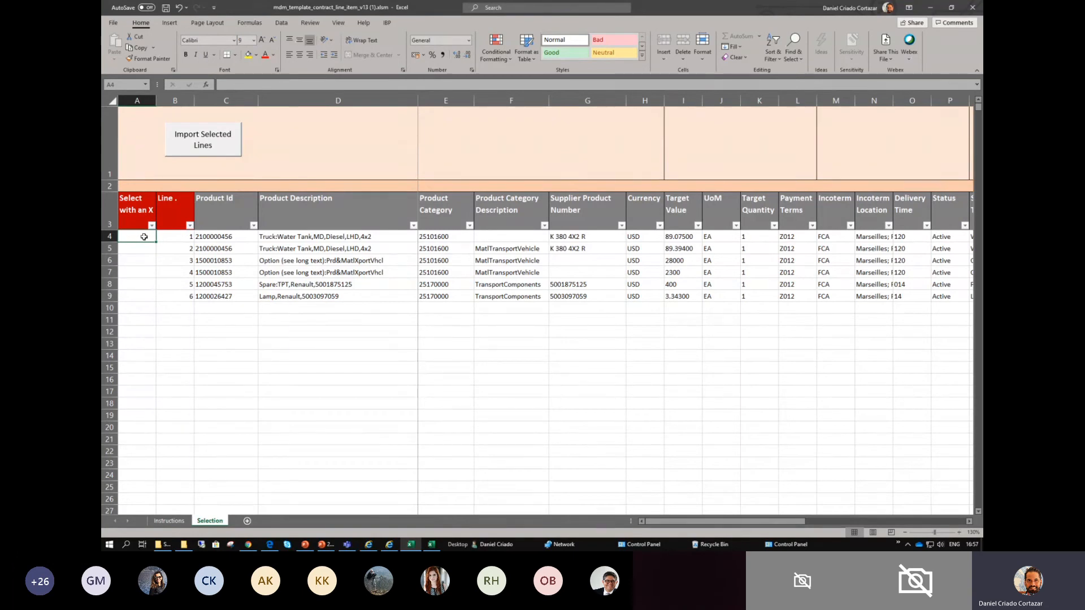
type("X")
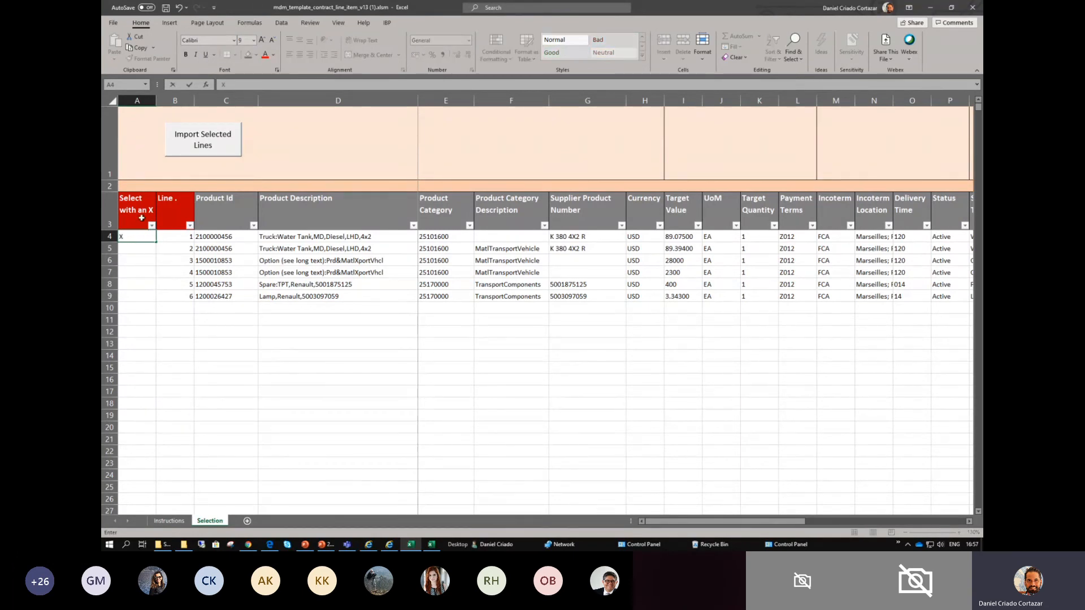
left_click(141, 244)
left_click(139, 238)
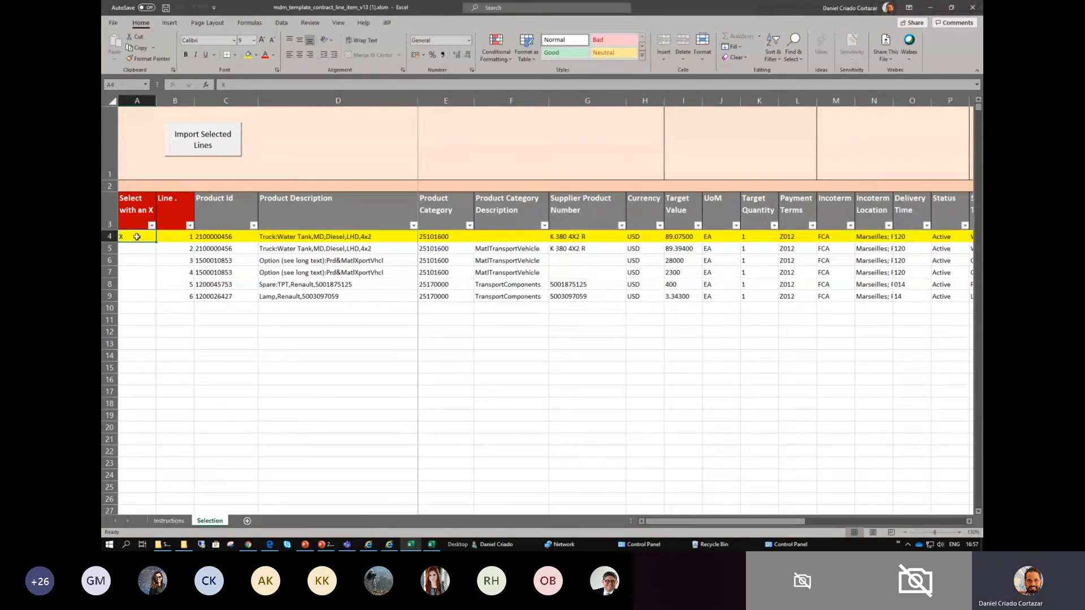
key("Return")
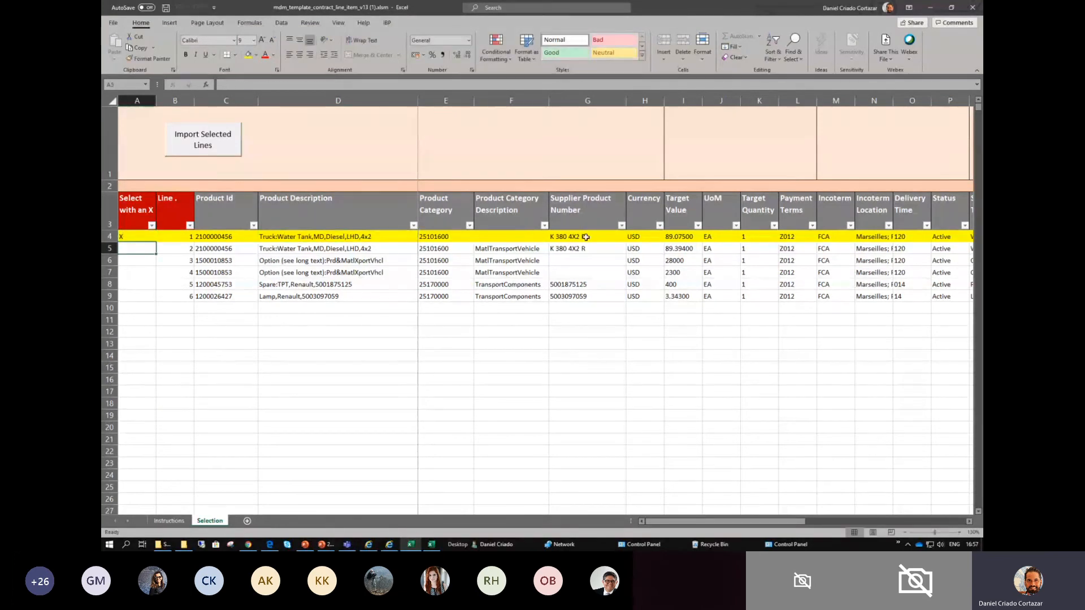
- Copy the X from line 1 down to contract lines 2 to 5 and check the marked cells
left_click(134, 238)
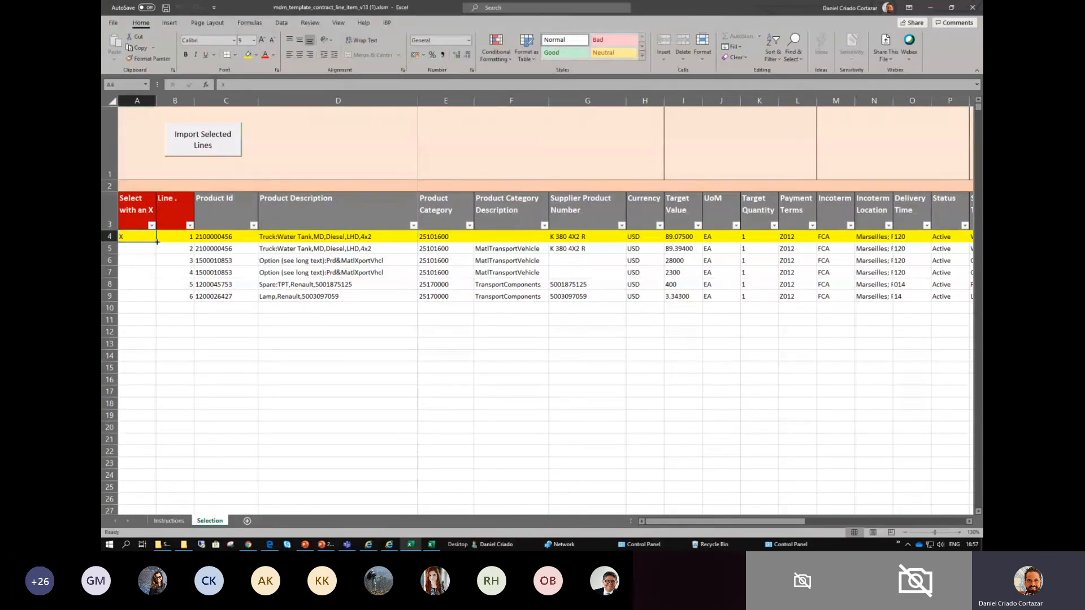
left_click_drag(157, 242, 155, 287)
left_click(141, 264)
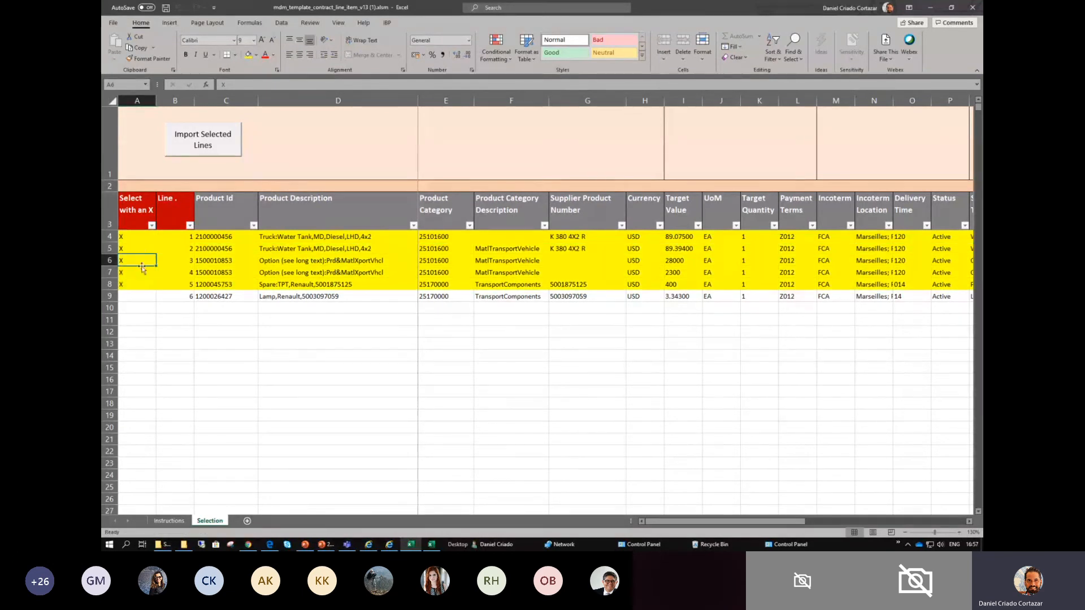
left_click_drag(141, 241, 141, 282)
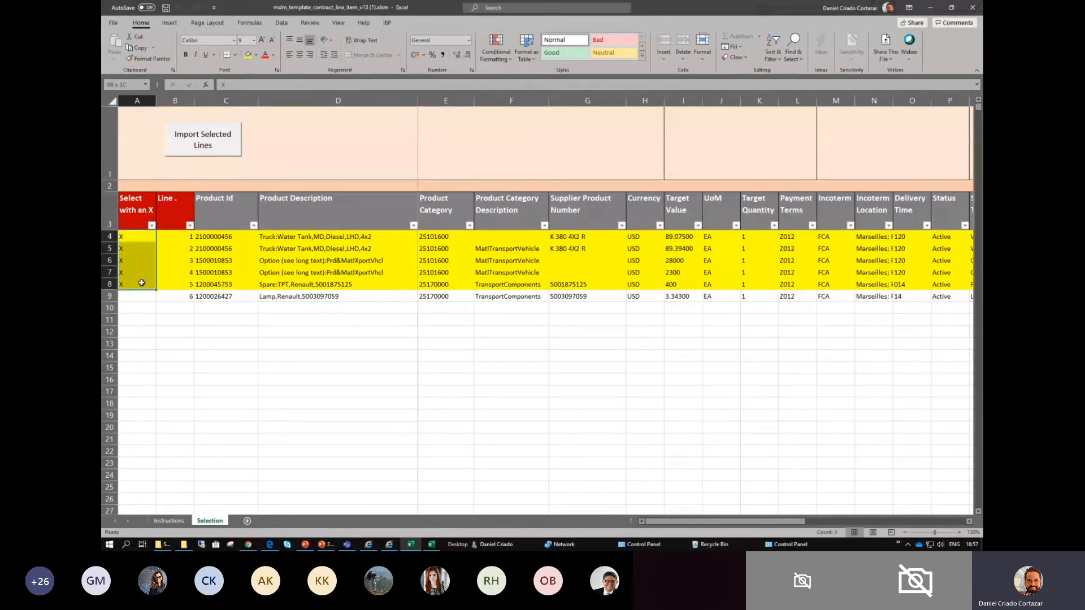
- Check the X marks on contract lines 1 to 5 and import the selected lines into the template
left_click(212, 287)
left_click(154, 295)
left_click(249, 294)
left_click(272, 293)
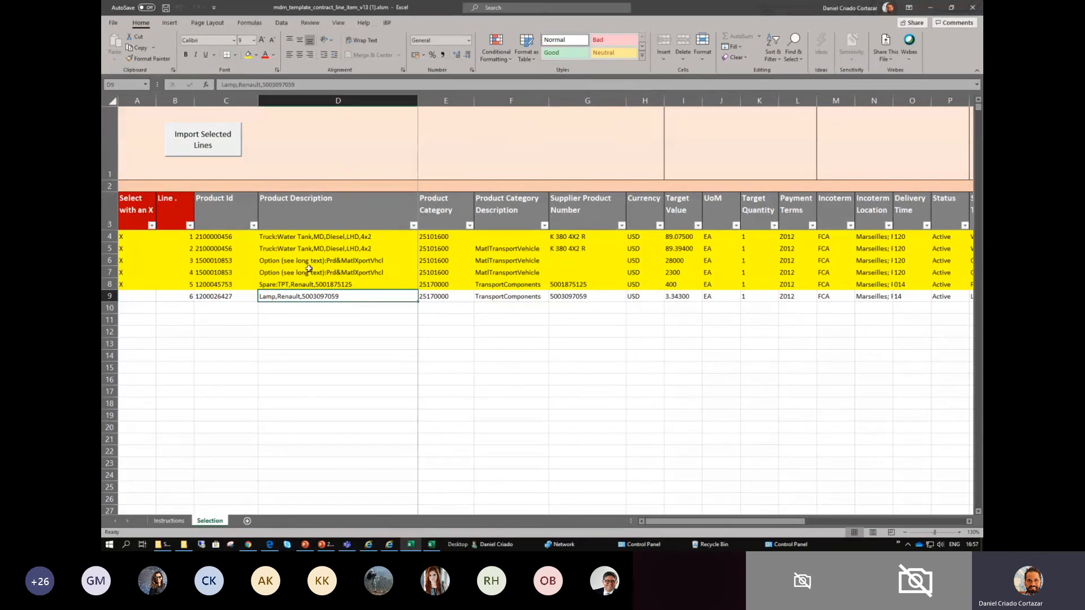
left_click_drag(136, 236, 140, 286)
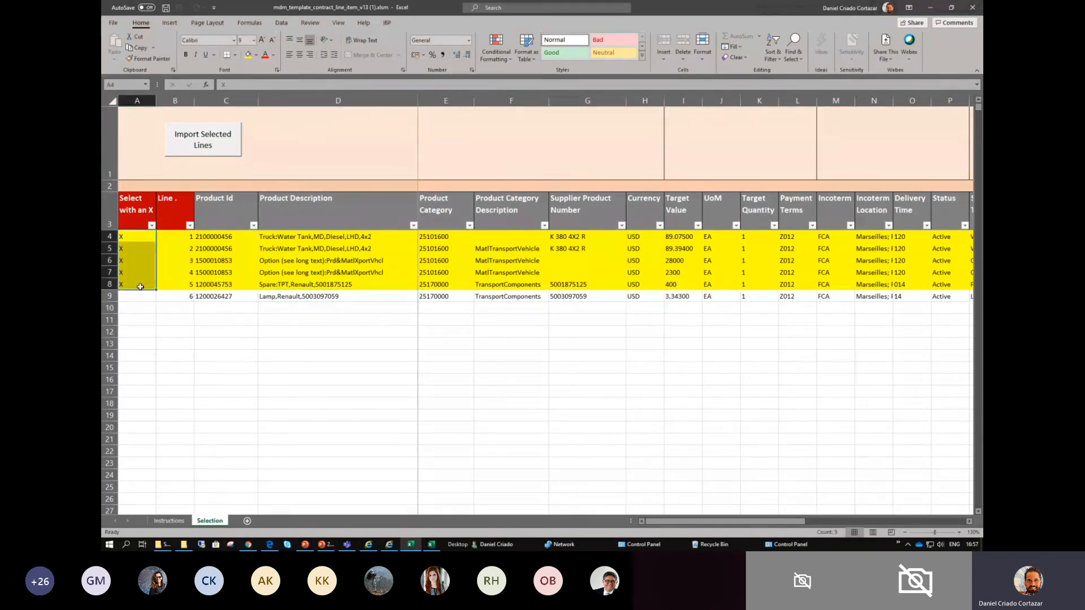
left_click_drag(131, 237, 130, 283)
left_click(202, 140)
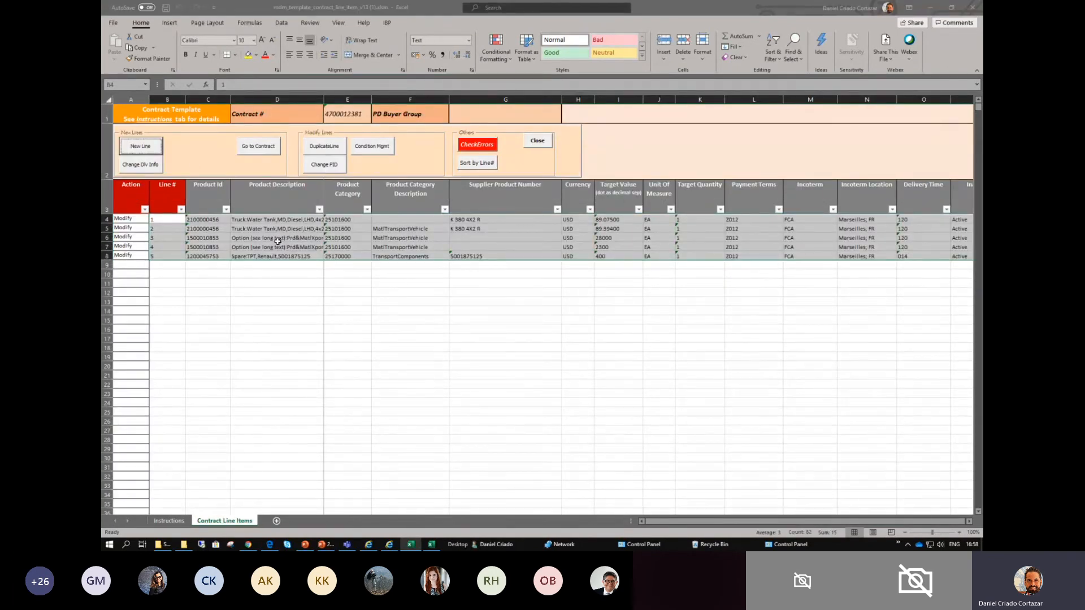
- Examine the Line # and Action columns of the imported lines 1 to 5 on the Contract Line Items sheet
left_click(229, 295)
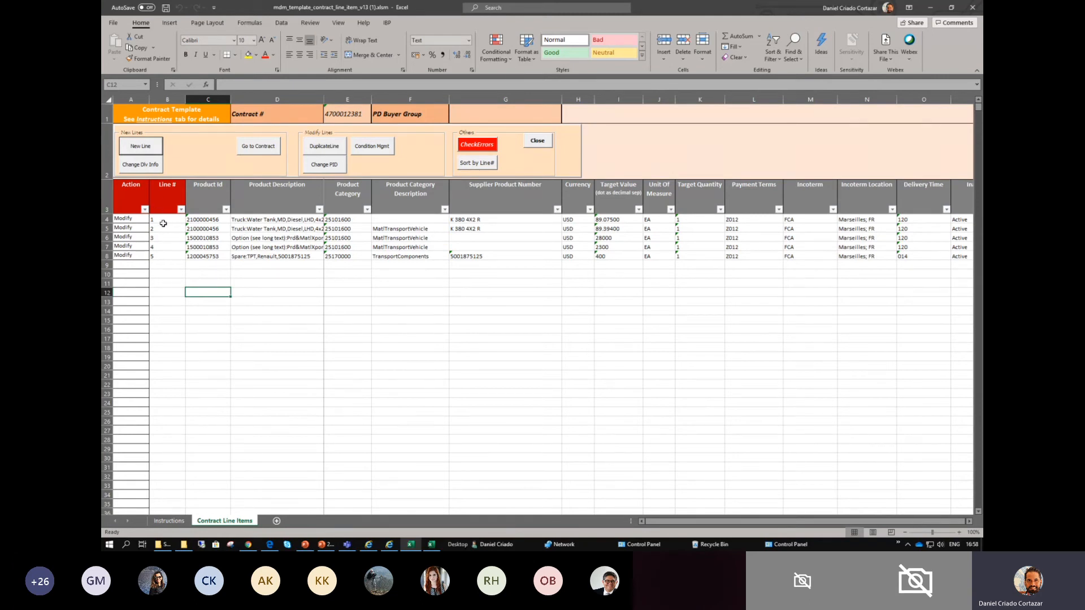
left_click_drag(164, 220, 166, 257)
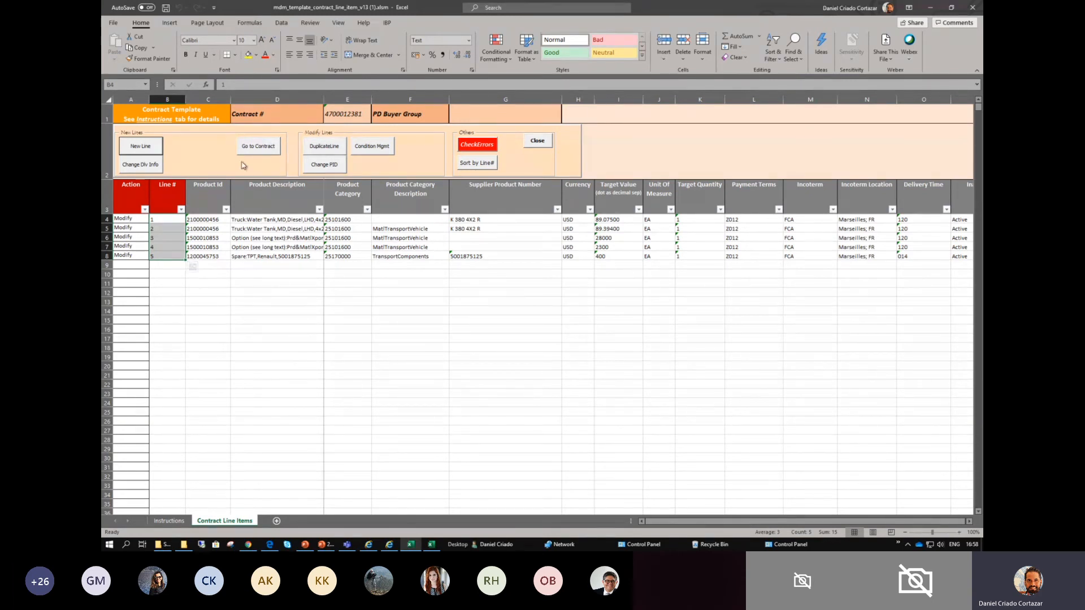
left_click(189, 228)
left_click_drag(138, 219, 123, 260)
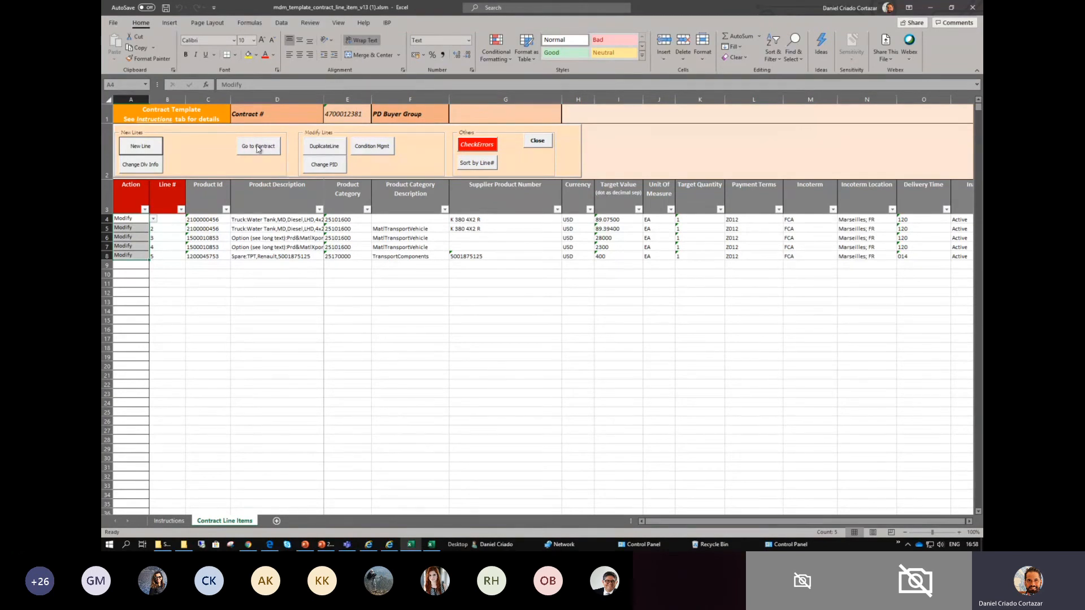
- Go back to the contract selection, mark line 6 (the Renault lamp) with an X, and import it into the template
left_click(258, 148)
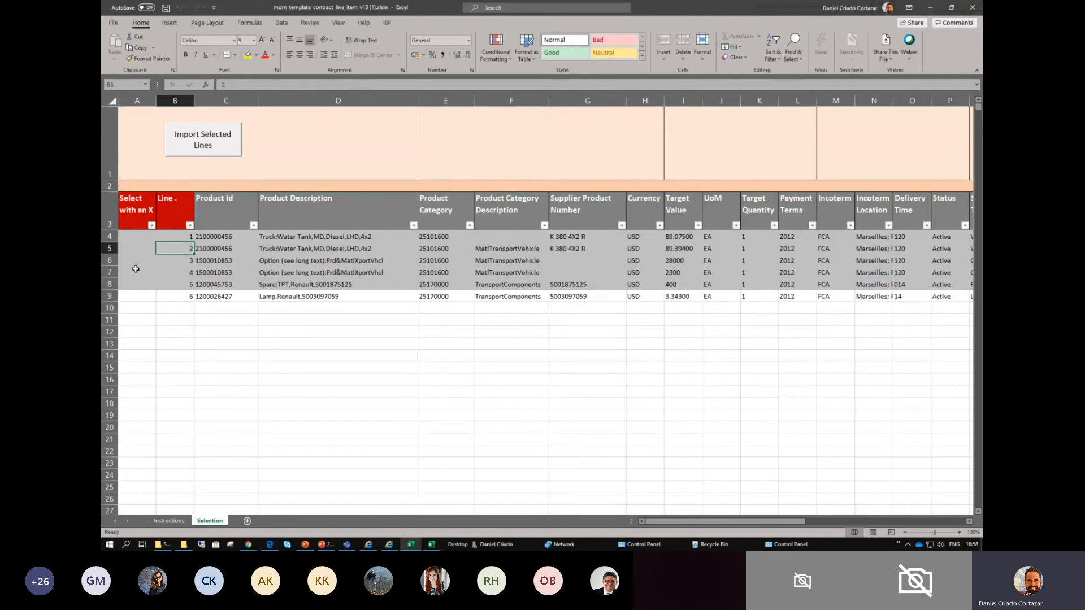
left_click(127, 295)
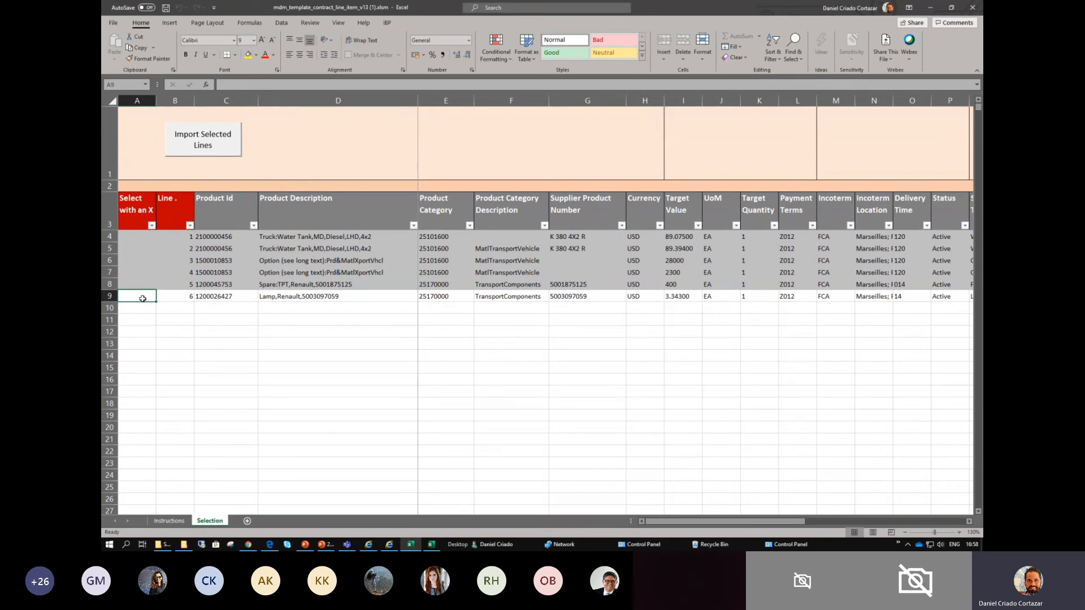
left_click_drag(142, 238, 292, 281)
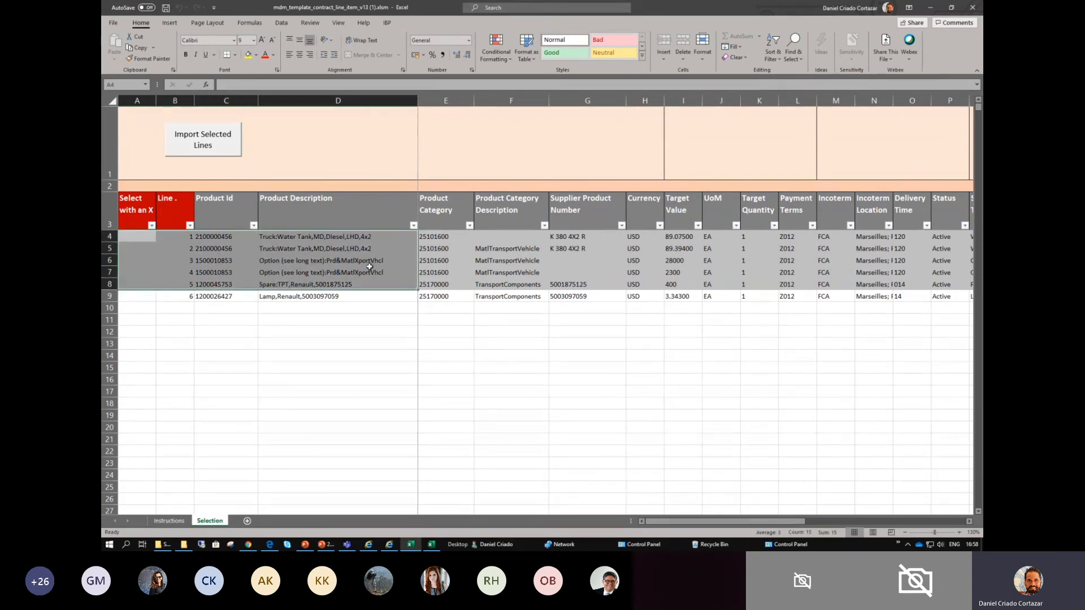
left_click(310, 272)
left_click_drag(138, 236, 131, 283)
left_click(138, 297)
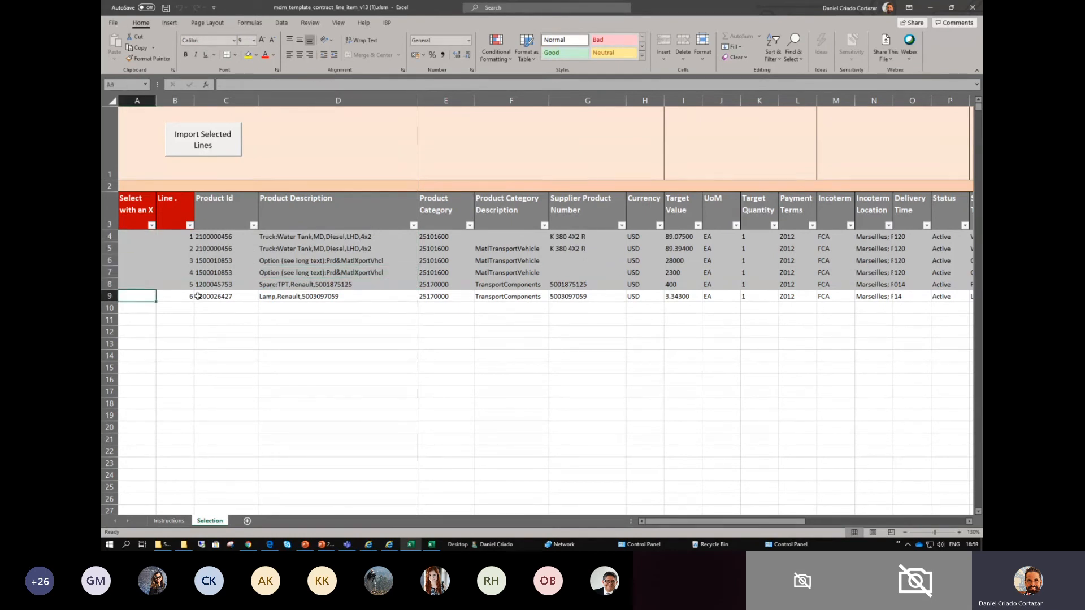
type("X")
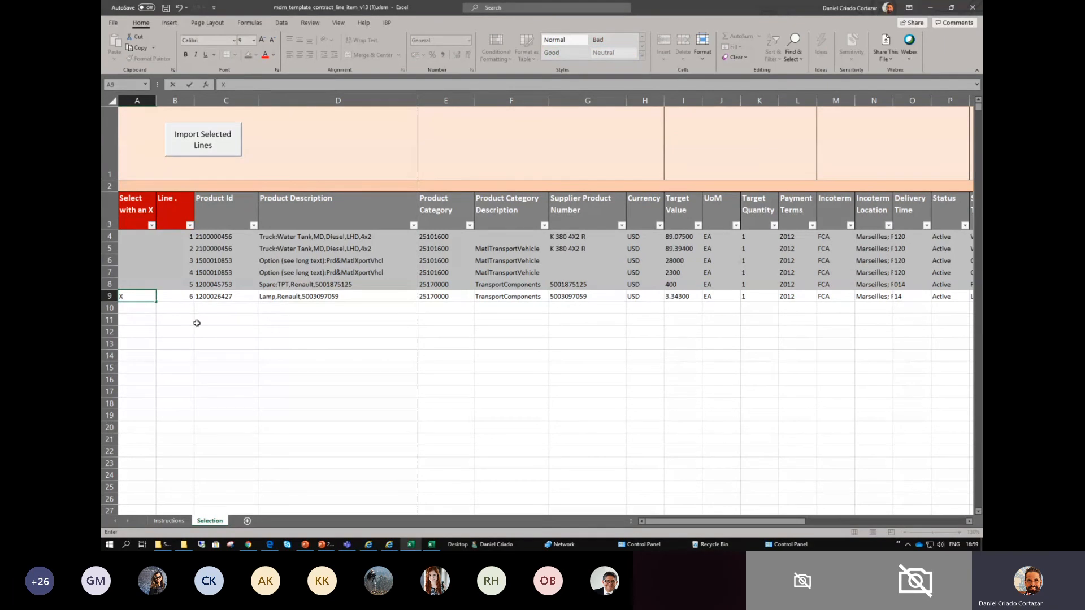
key("Return")
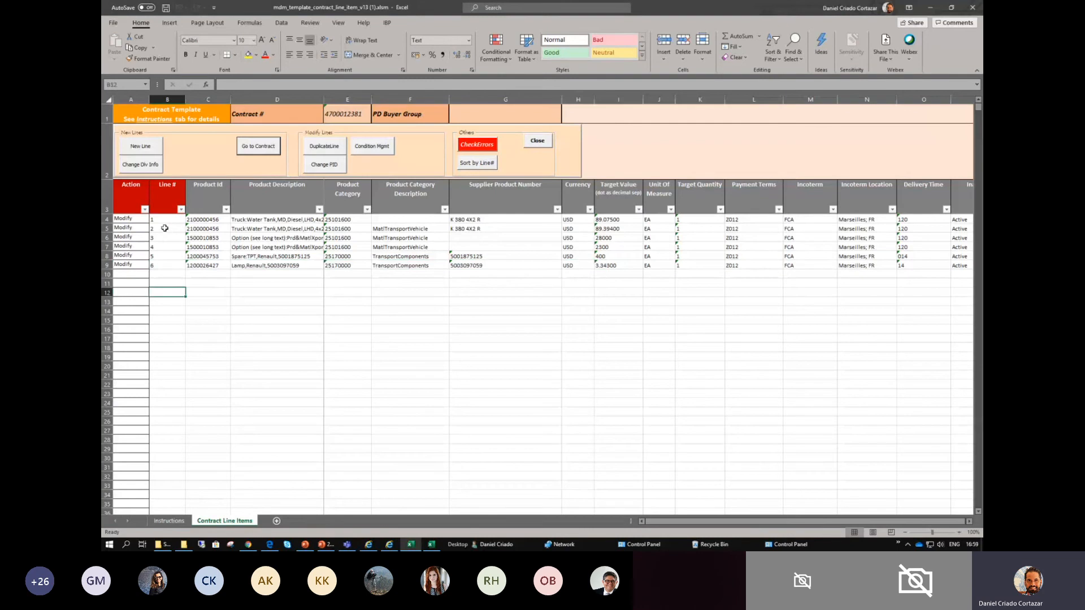
- Review the line numbers of imported lines 1 to 6 and their data from Product Description to Target Quantity
left_click_drag(165, 221, 160, 266)
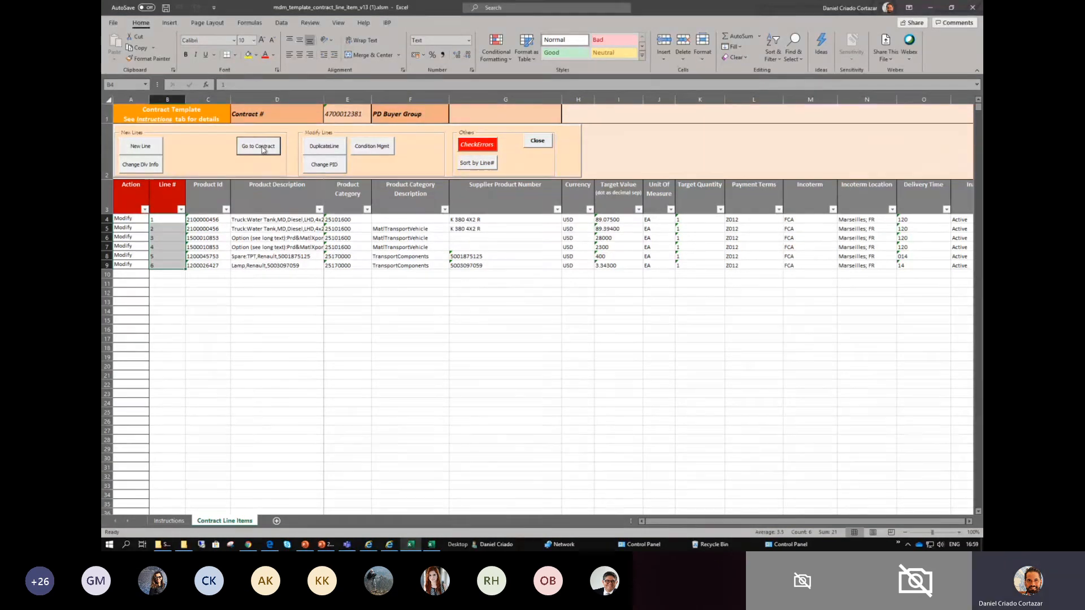
left_click_drag(165, 219, 164, 275)
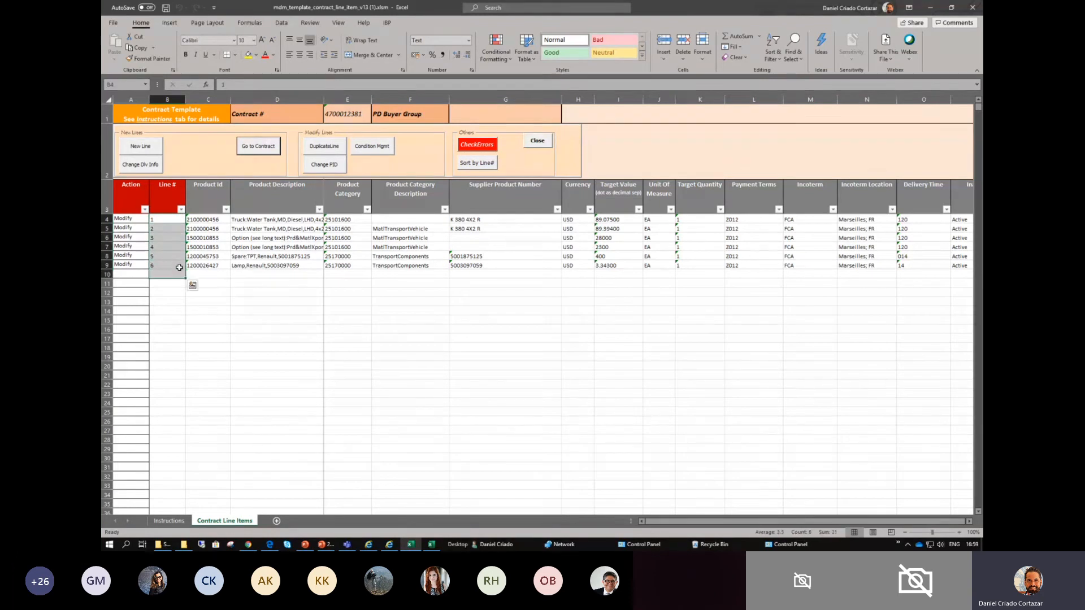
left_click(298, 235)
left_click_drag(279, 219, 676, 262)
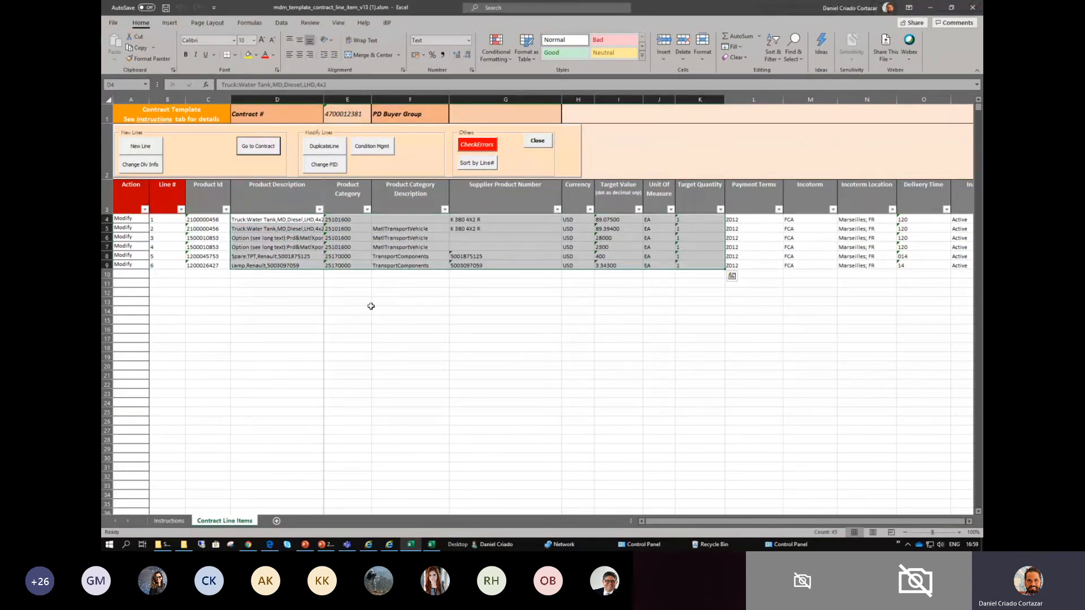
left_click(344, 309)
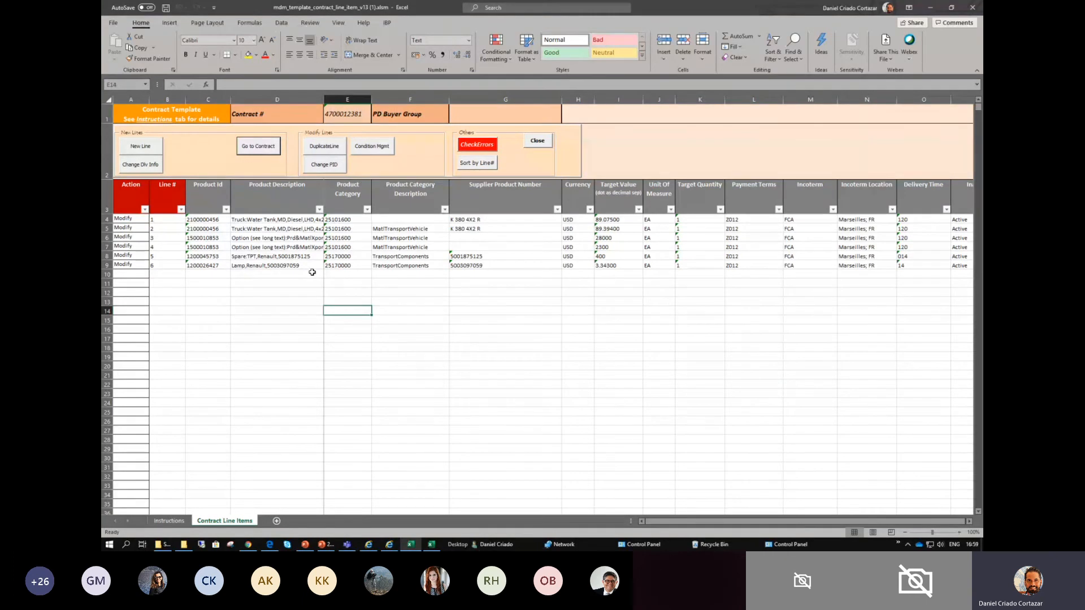
- Switch to the Draft_Session_2-updates_DC.pptx presentation and read slides 11 to 13 on template line selection and operational buttons, ending on slide 11
key("alt+Tab")
key("alt+Tab")
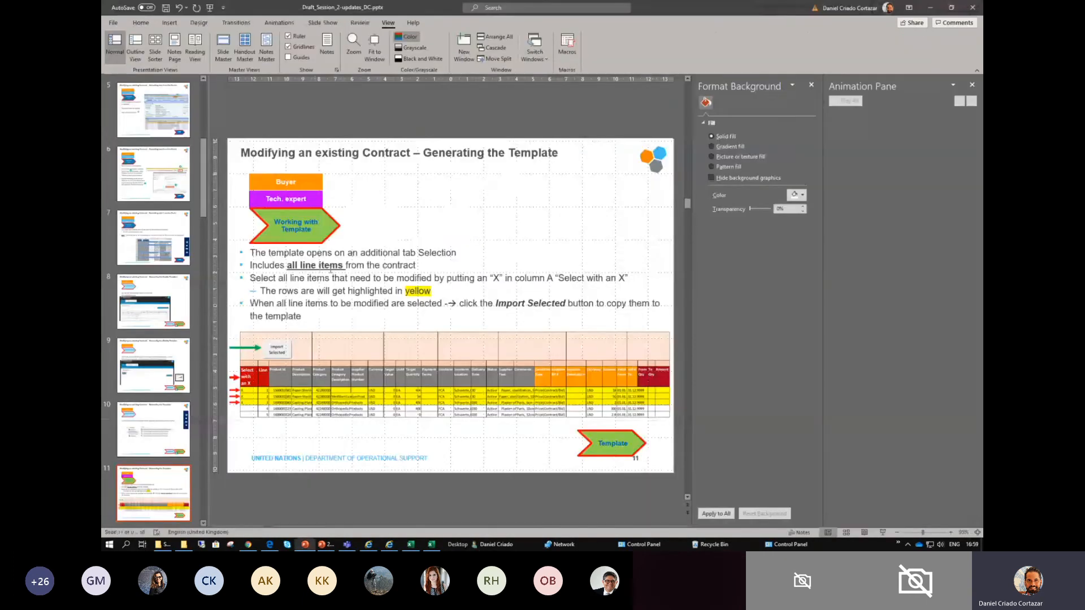
left_click(330, 271)
mouse_move(273, 266)
left_mouse_down()
mouse_move(329, 317)
mouse_move(256, 258)
left_mouse_up()
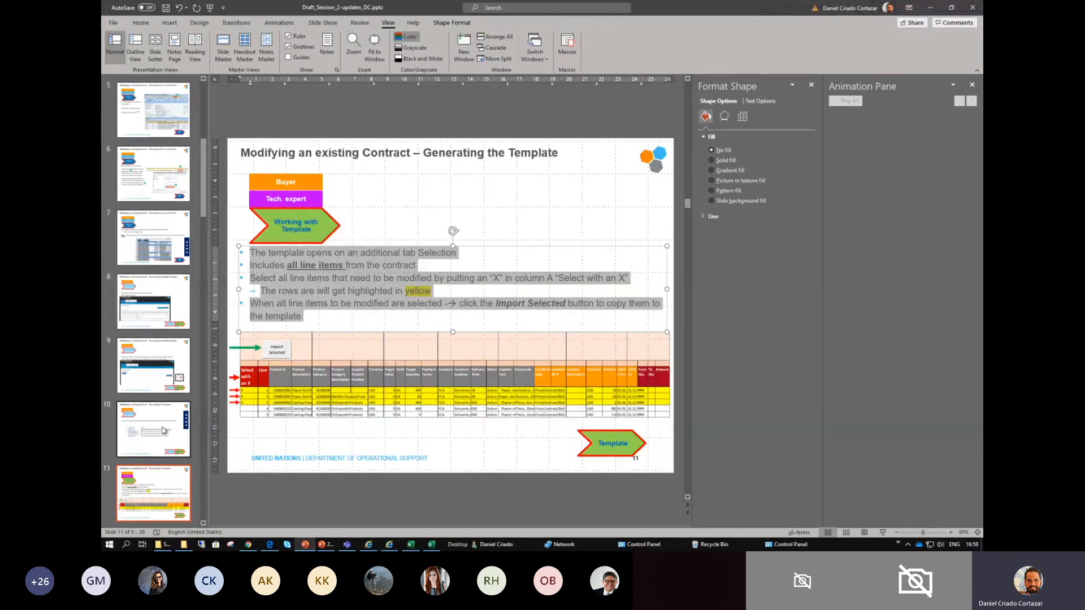
left_click(163, 483)
key("Down")
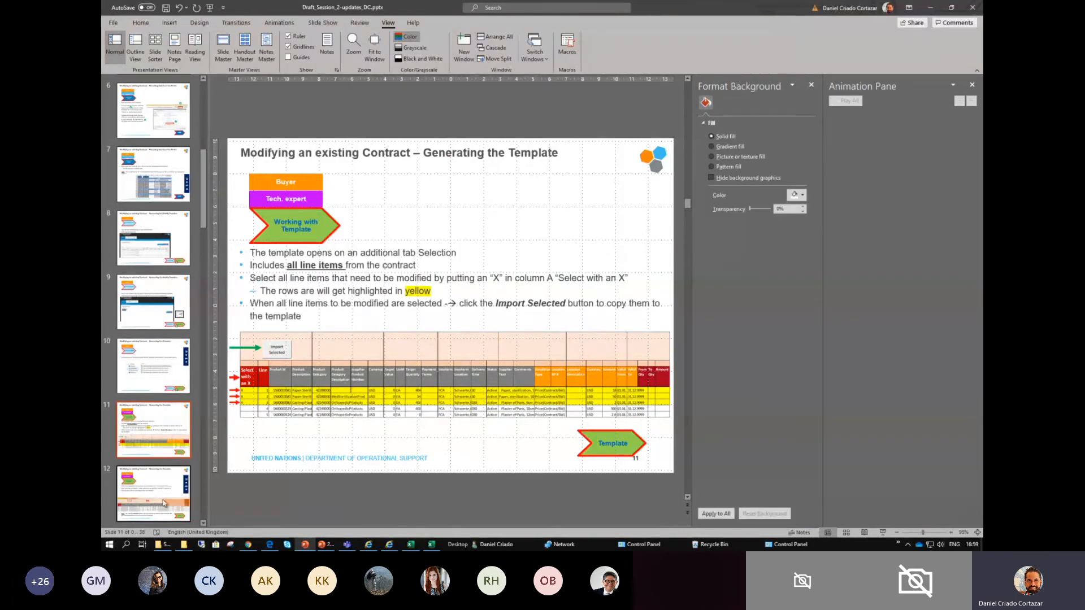
key("Down")
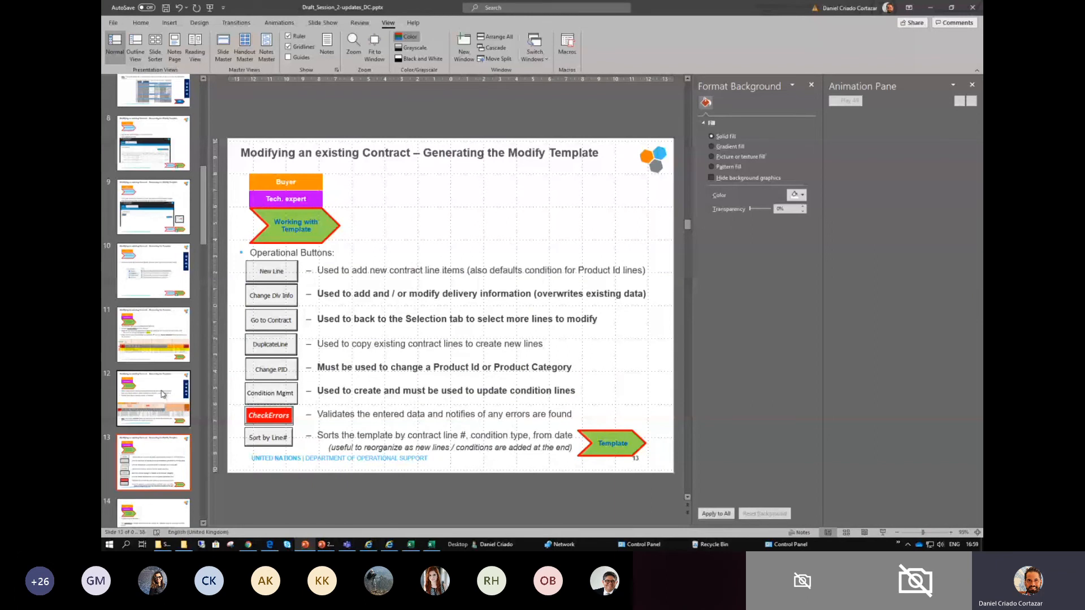
left_click(155, 340)
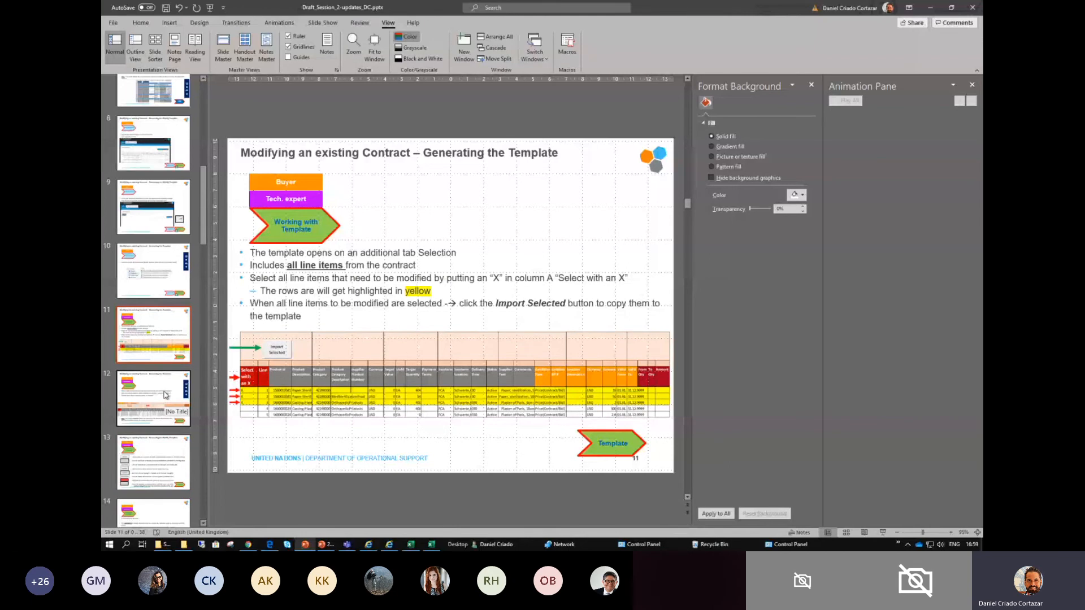
- Return to the template workbook, examine its header area and imported lines, and switch toward the Draft_Session_2-updates_DC.pptx presentation
key("alt+Tab")
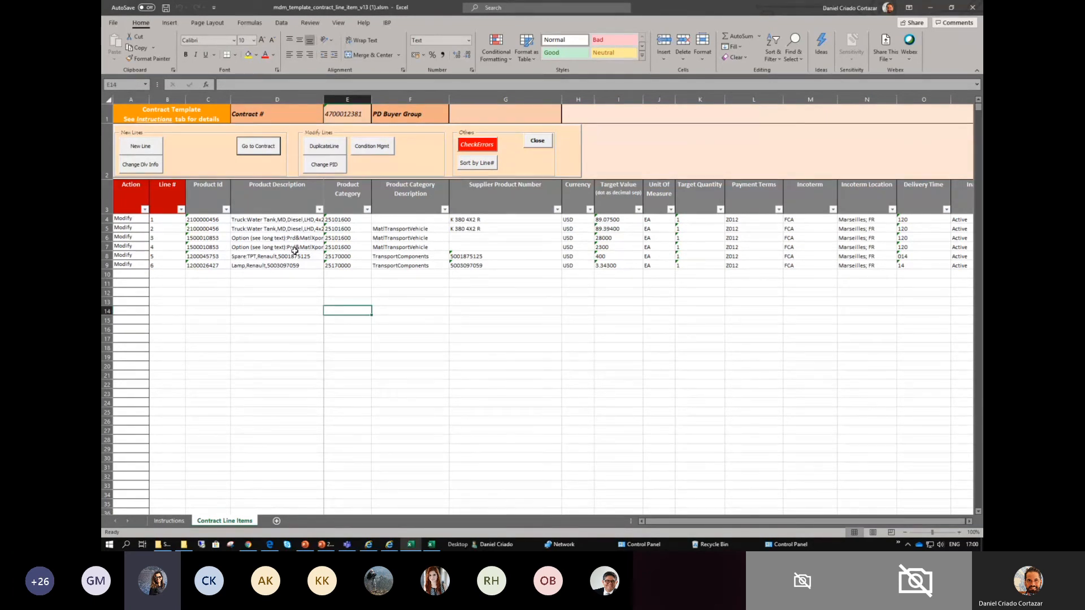
left_click_drag(135, 111, 659, 264)
left_click(636, 311)
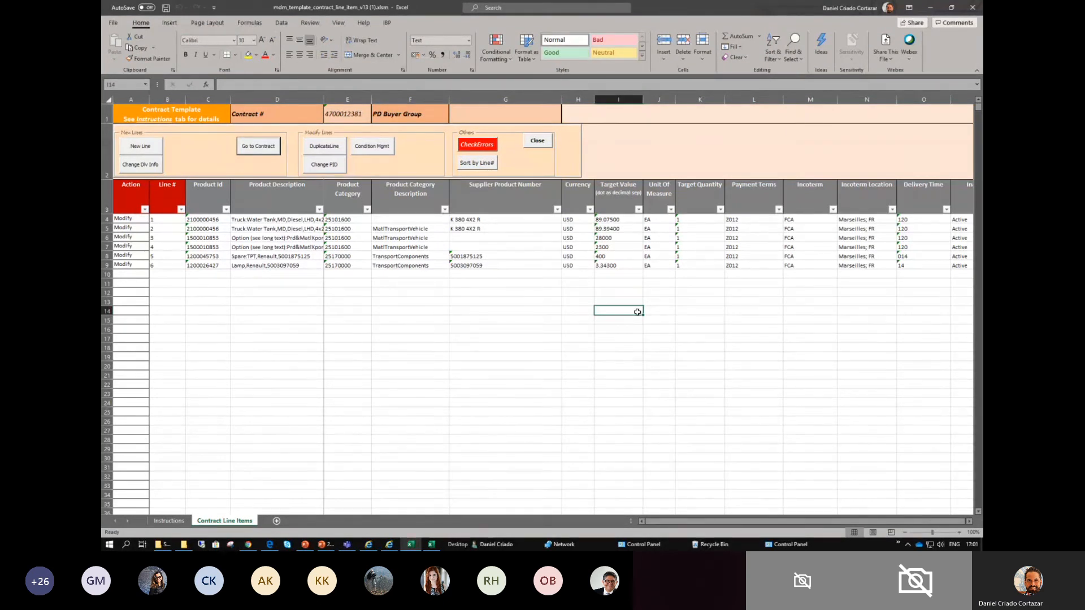
key("alt+Tab")
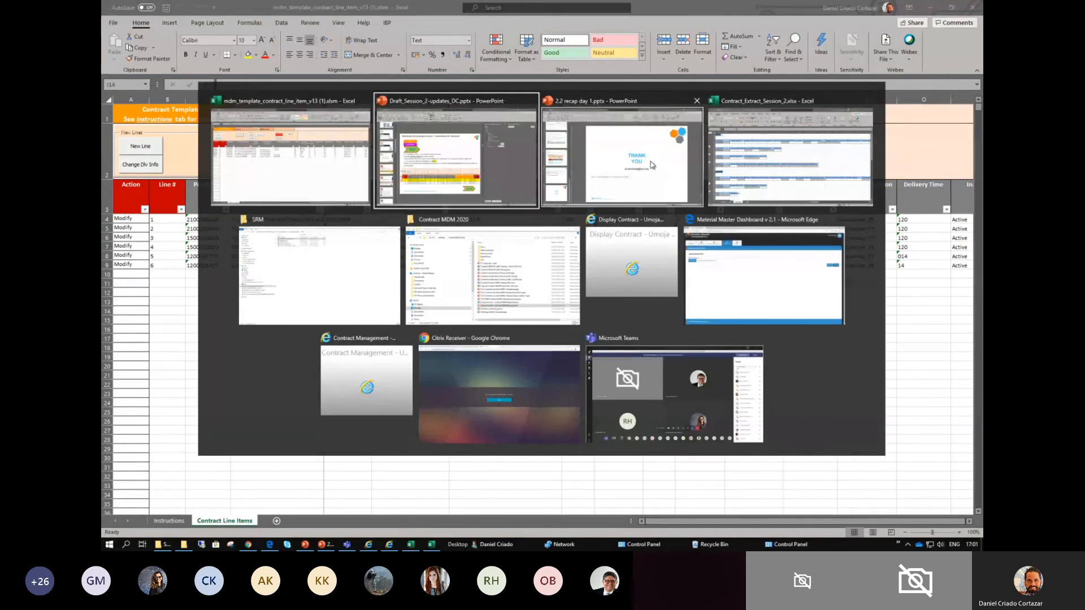
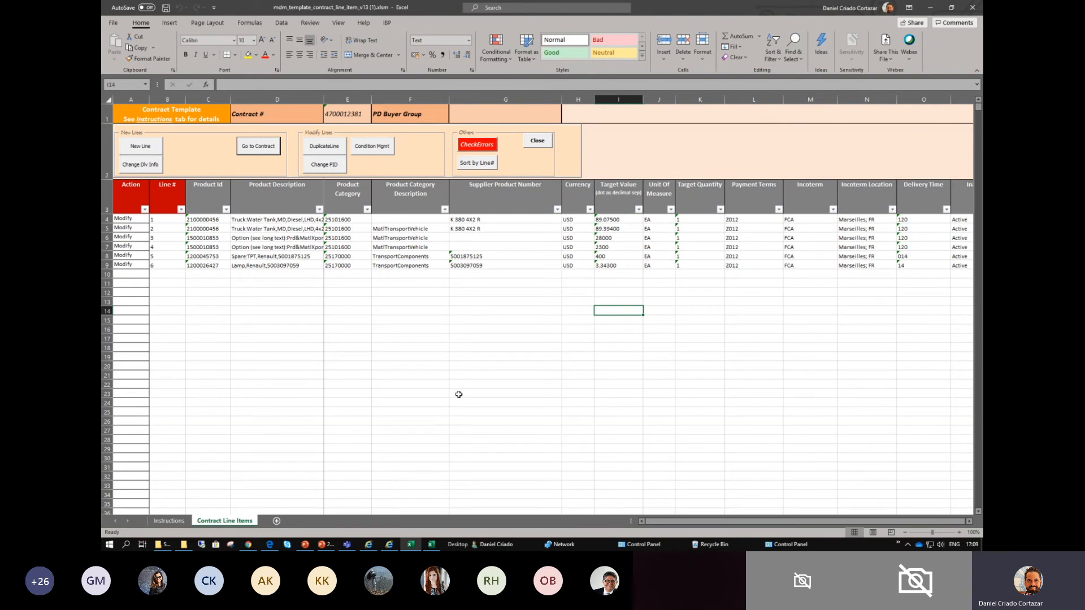
- Examine the Action entries and line numbers of imported contract lines 1 to 6
left_click(270, 246)
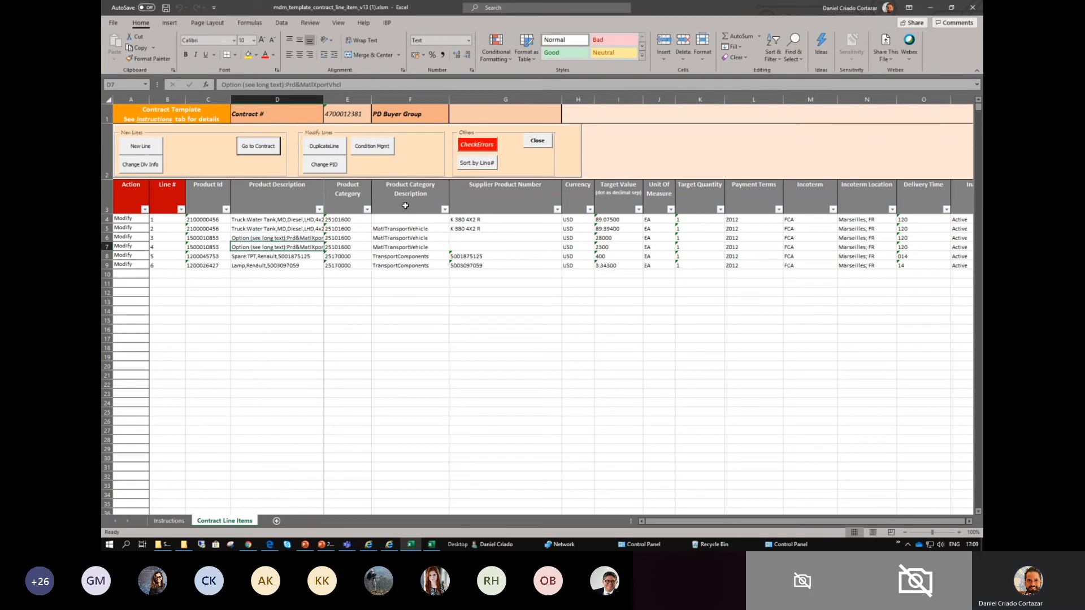
scroll(464, 261, "up", 1)
scroll(464, 263, "up", 2)
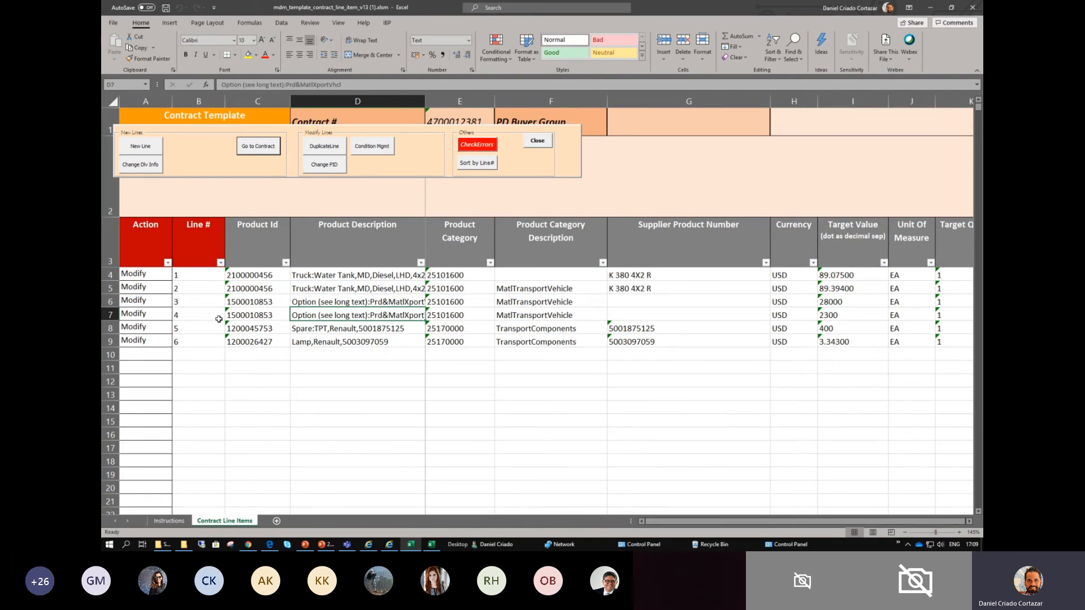
left_click(152, 273)
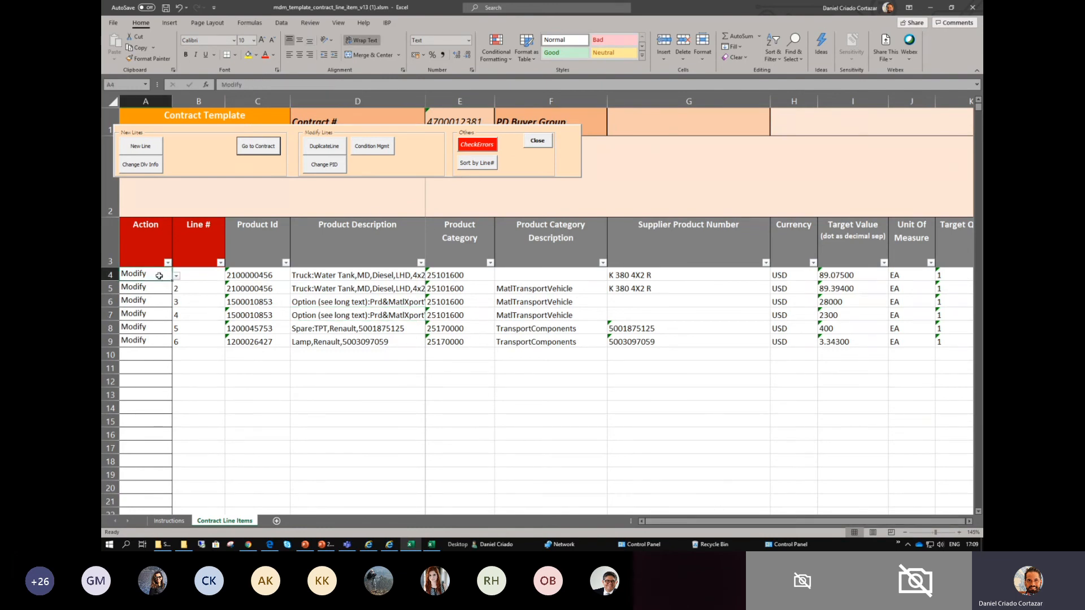
left_click_drag(150, 276, 150, 339)
left_click(210, 341)
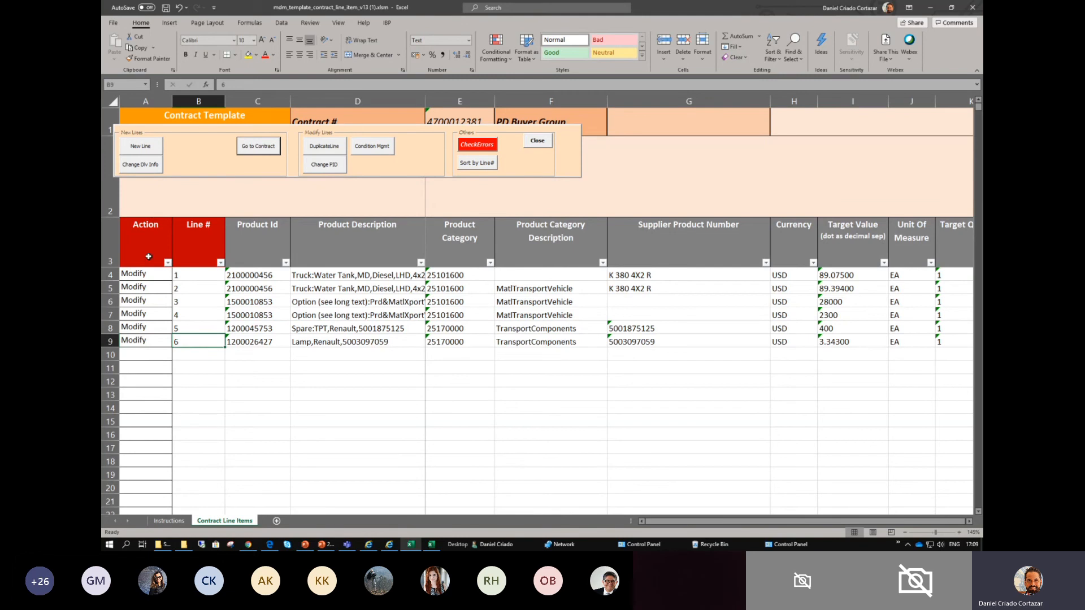
left_click(149, 238)
left_click_drag(145, 273, 151, 343)
left_click(227, 376)
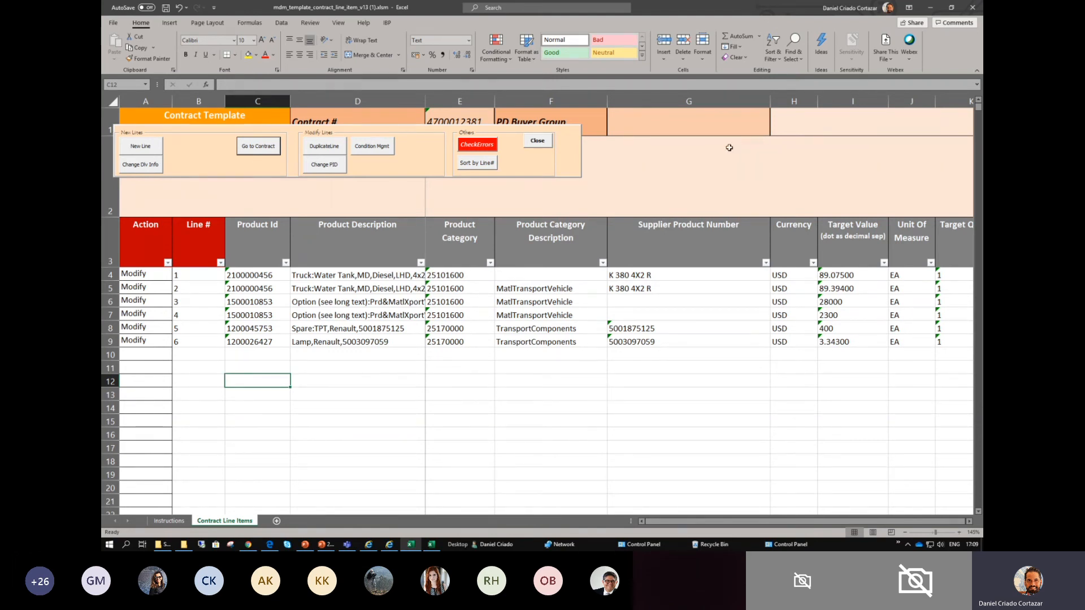
- Set the PD Buyer Group in the template header to Vehicles
left_click(672, 131)
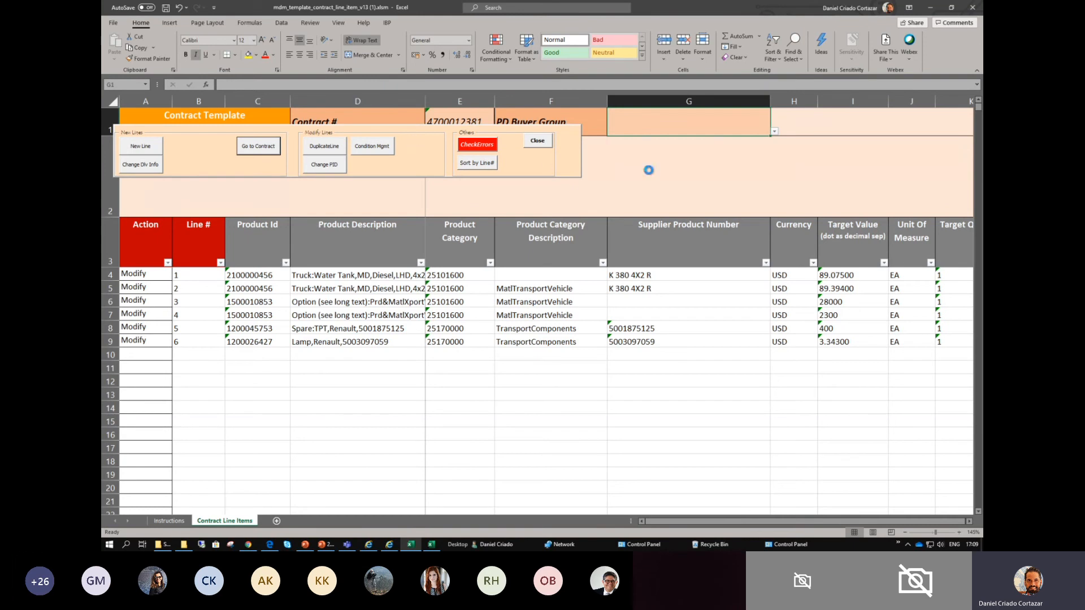
scroll(649, 170, "down", 2, "ctrl")
left_click(378, 116)
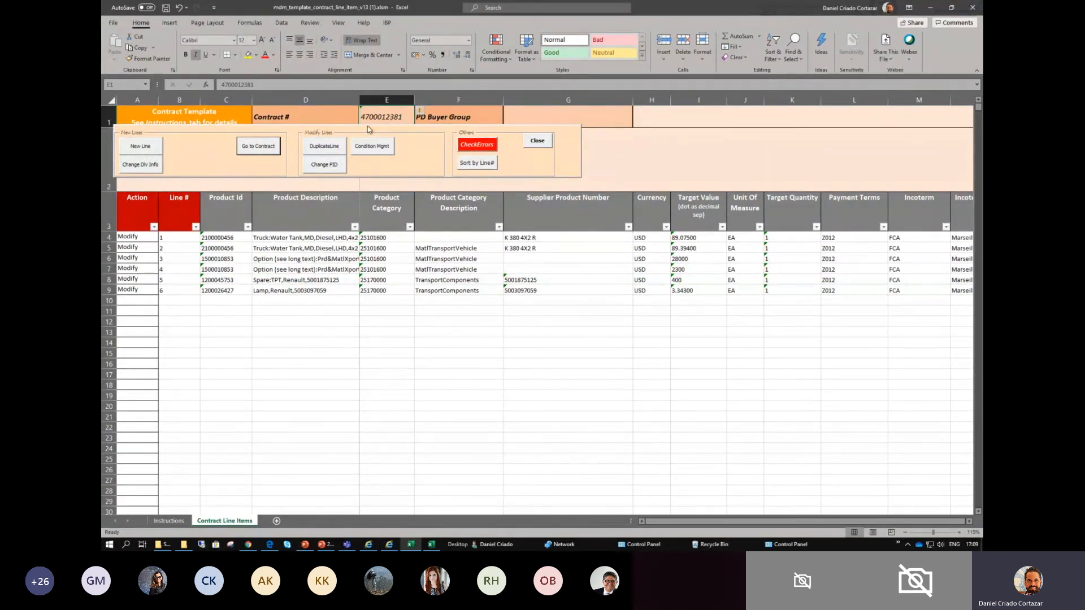
left_click(534, 110)
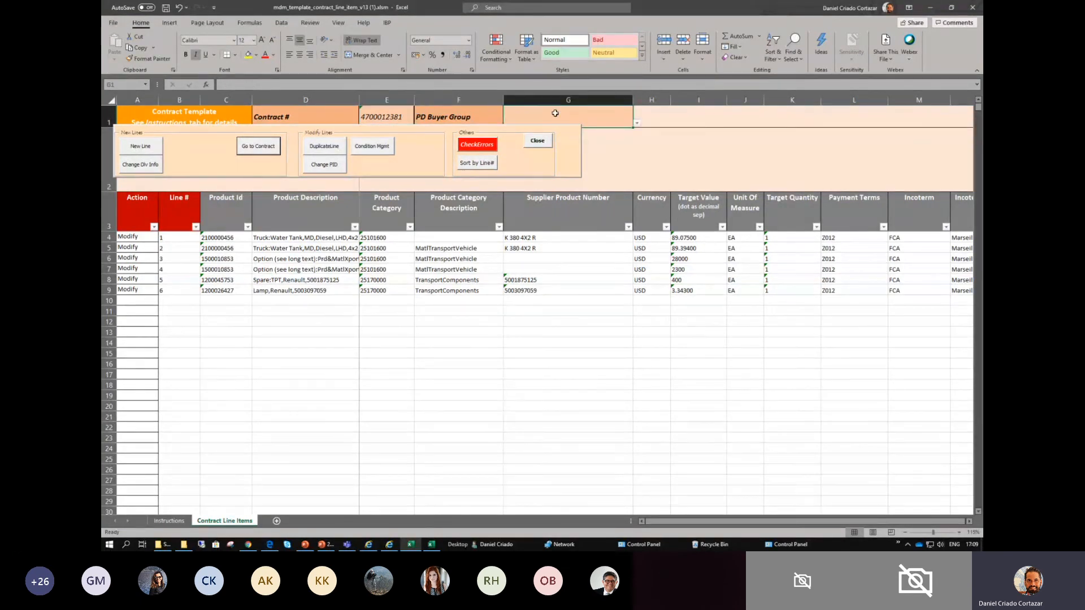
left_click(636, 124)
left_click_drag(638, 147, 639, 165)
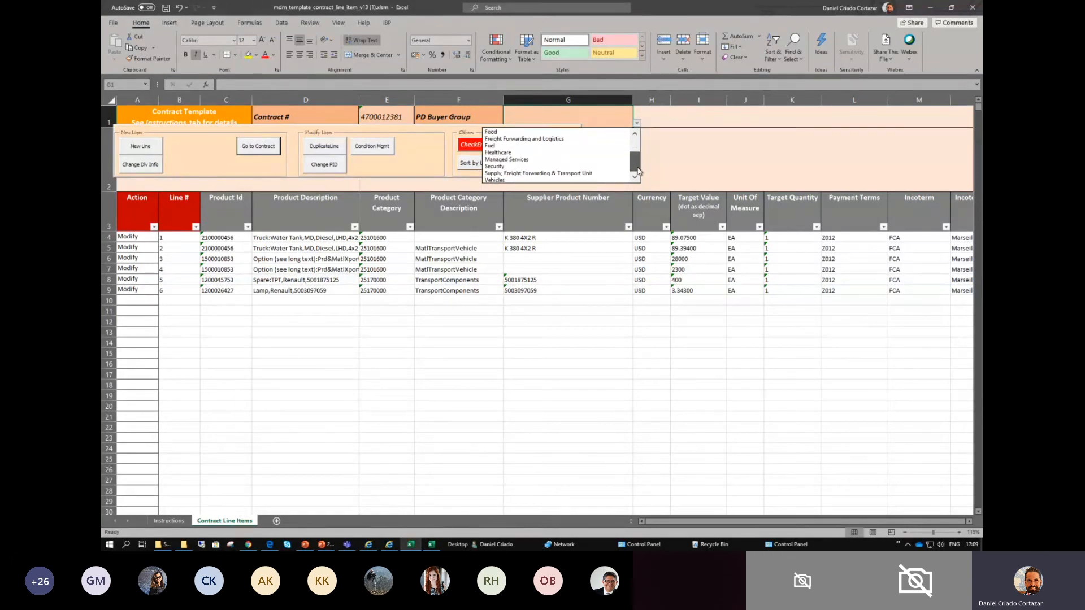
left_click(491, 180)
left_click(685, 120)
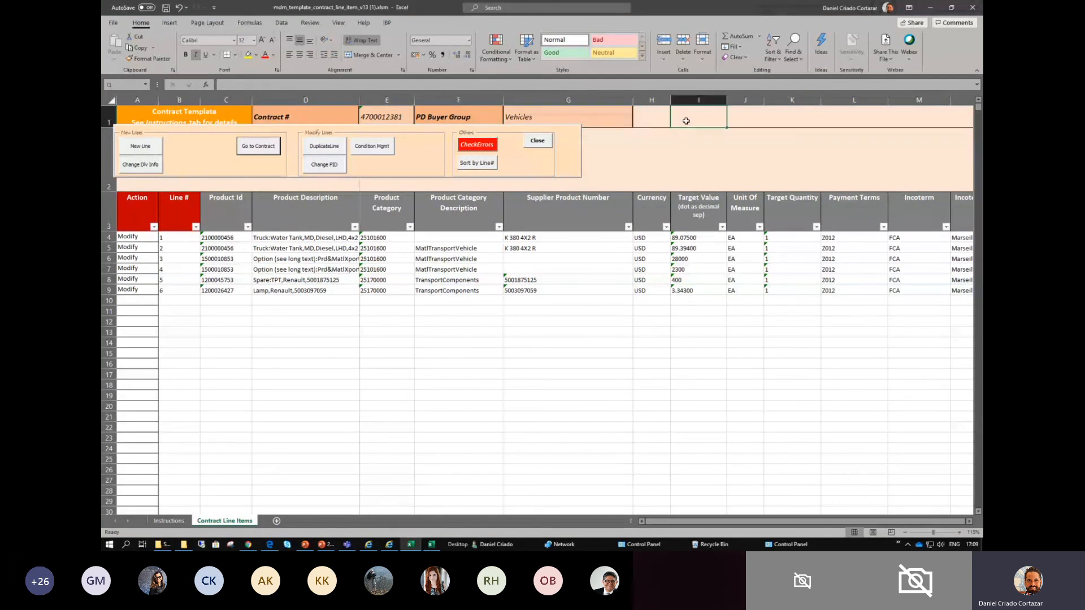
- Review the contract number and PD Buyer Group fields in the template header
left_click(394, 117)
left_click(523, 117)
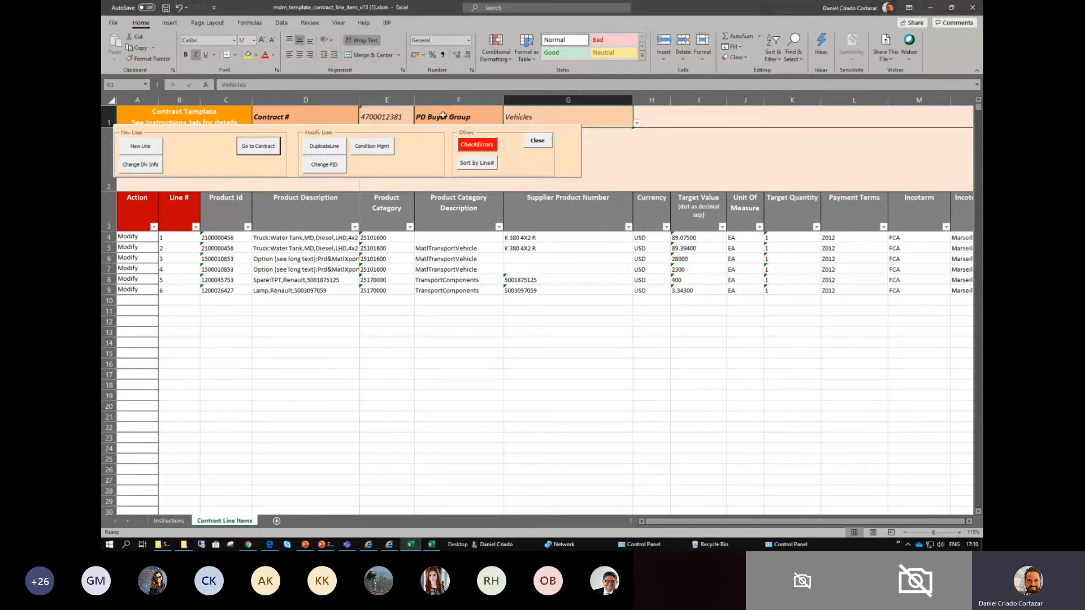
left_click(326, 115)
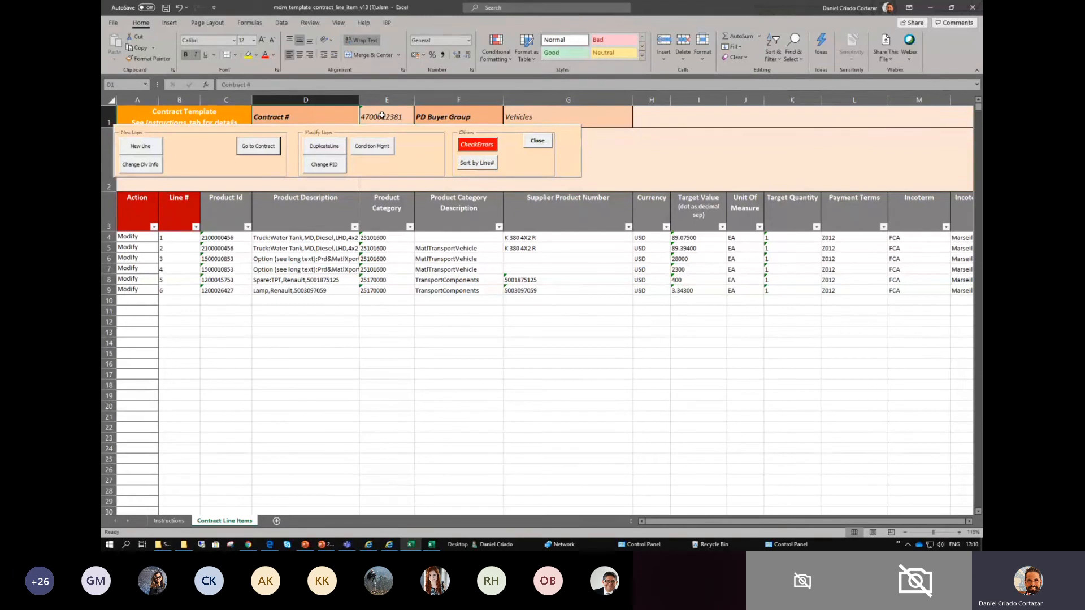
left_click(382, 116)
left_click(537, 113)
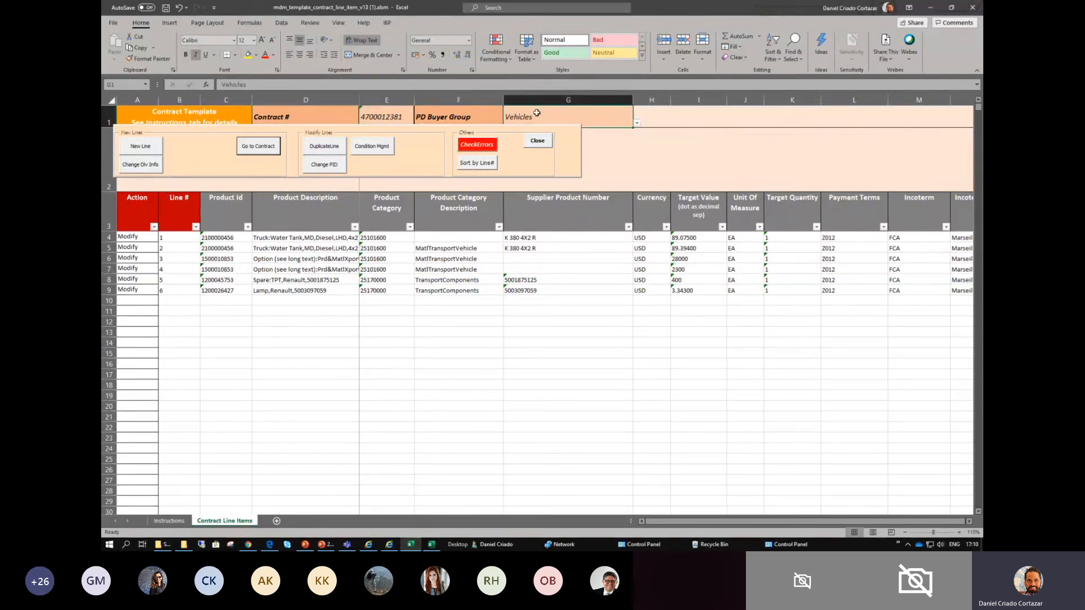
left_click_drag(377, 117, 529, 117)
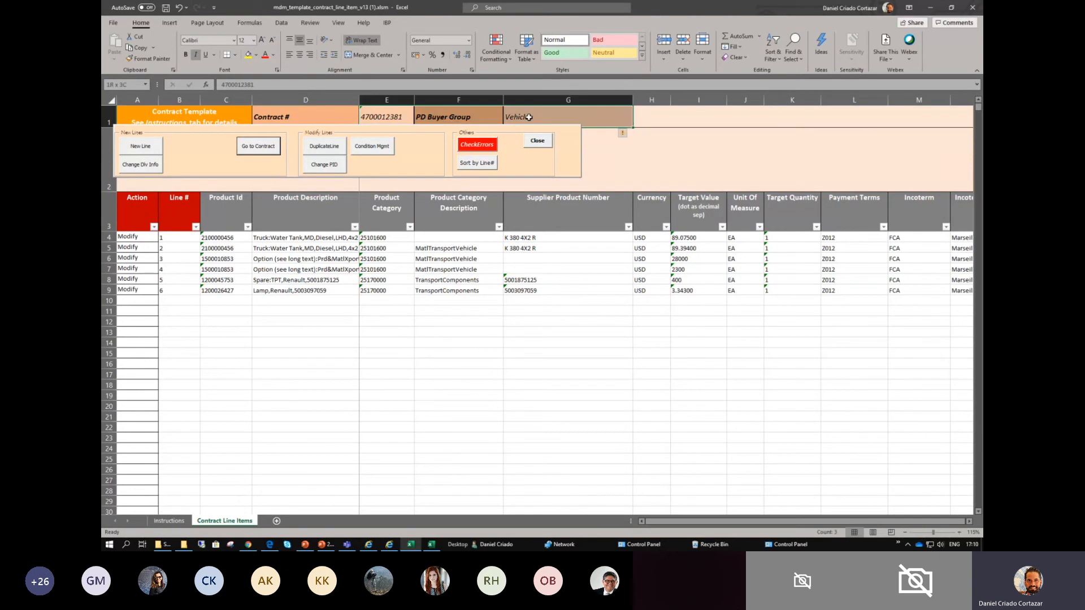
left_click(352, 326)
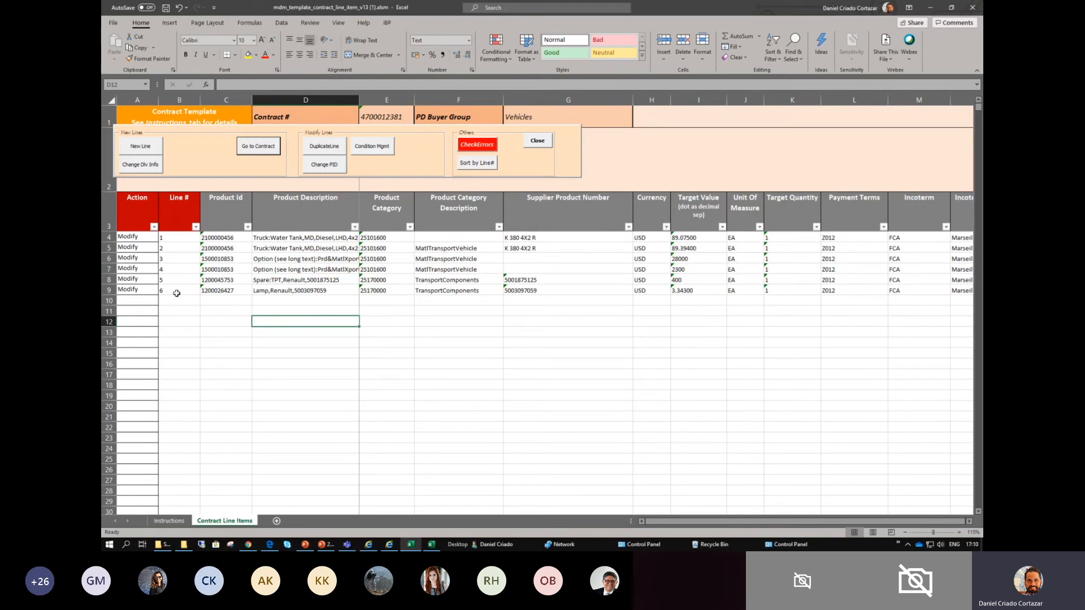
left_click(325, 166)
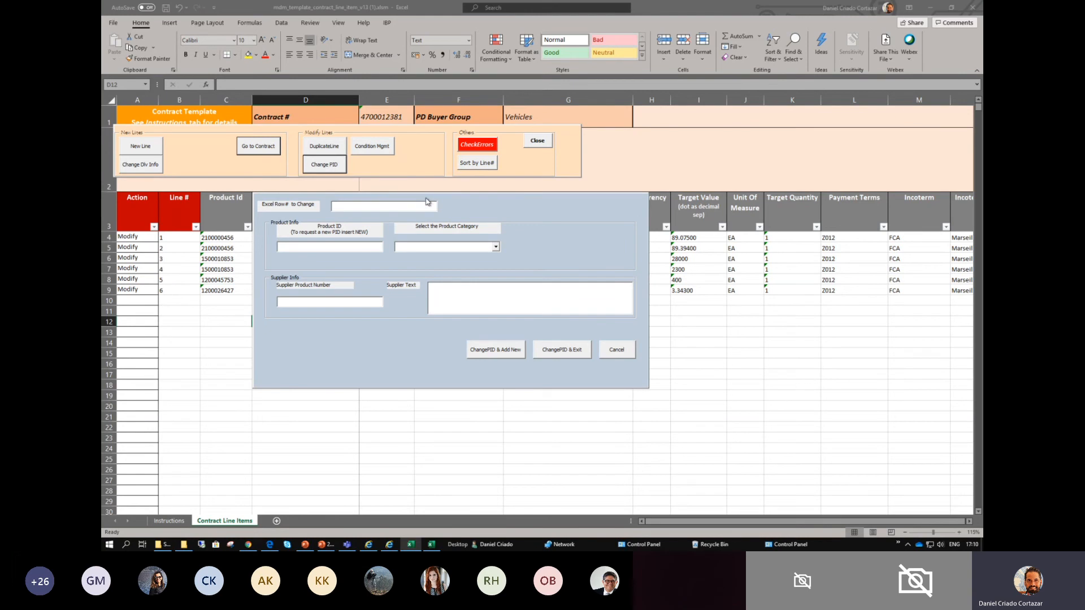
left_click(618, 353)
left_click(484, 249)
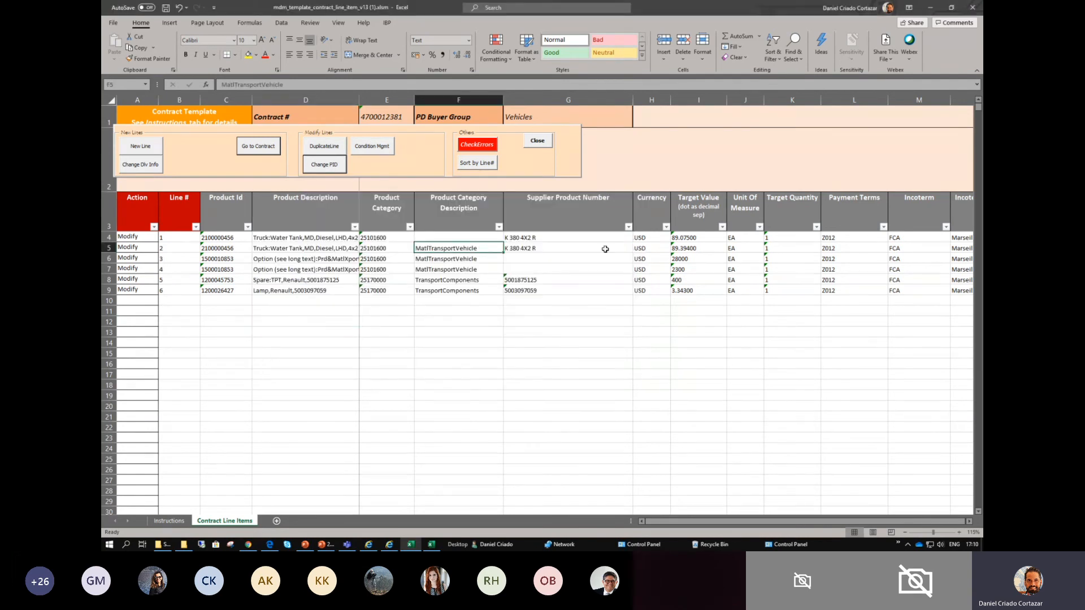
- Examine the currency, target value, target quantity and product category data of imported lines 1 to 6
left_click_drag(652, 237, 717, 292)
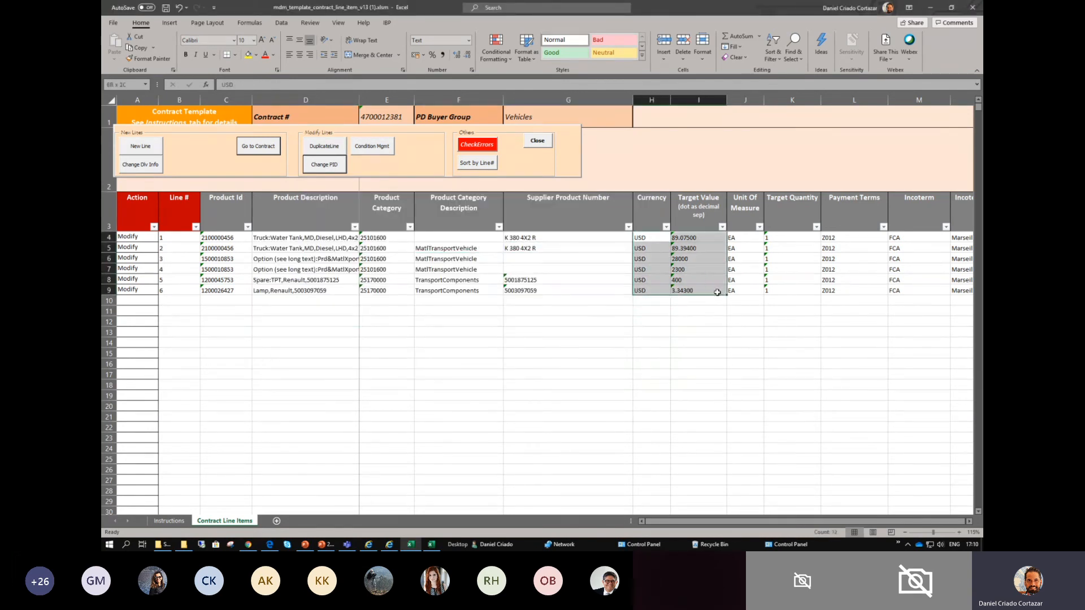
left_click(786, 278)
left_click(787, 240)
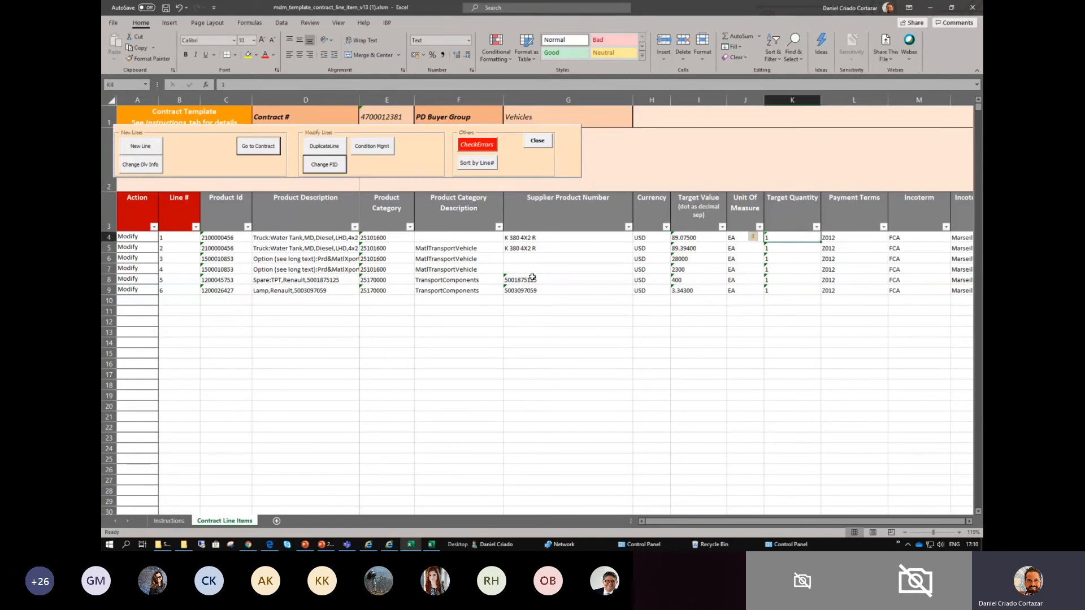
left_click(536, 258)
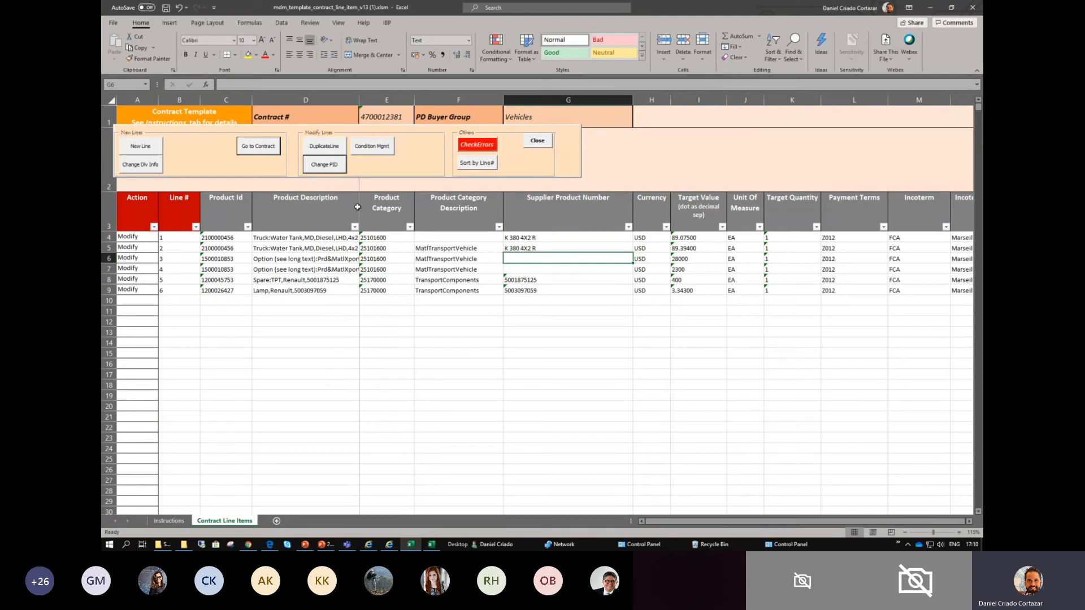
left_click_drag(401, 237, 490, 289)
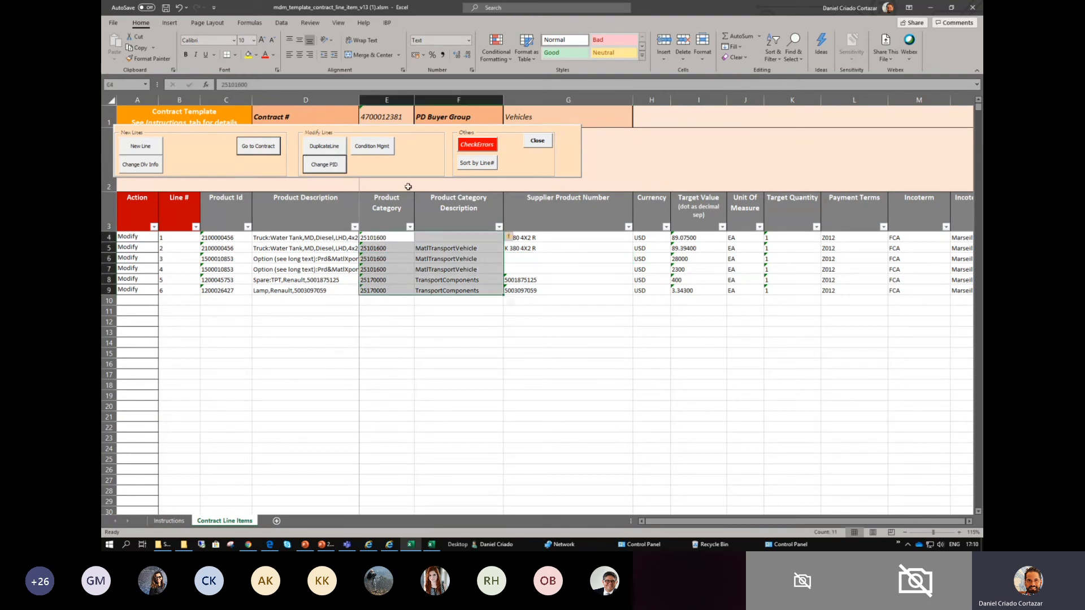
- Open the Change PID form and load Excel row 4, the first water tank truck line
left_click(336, 167)
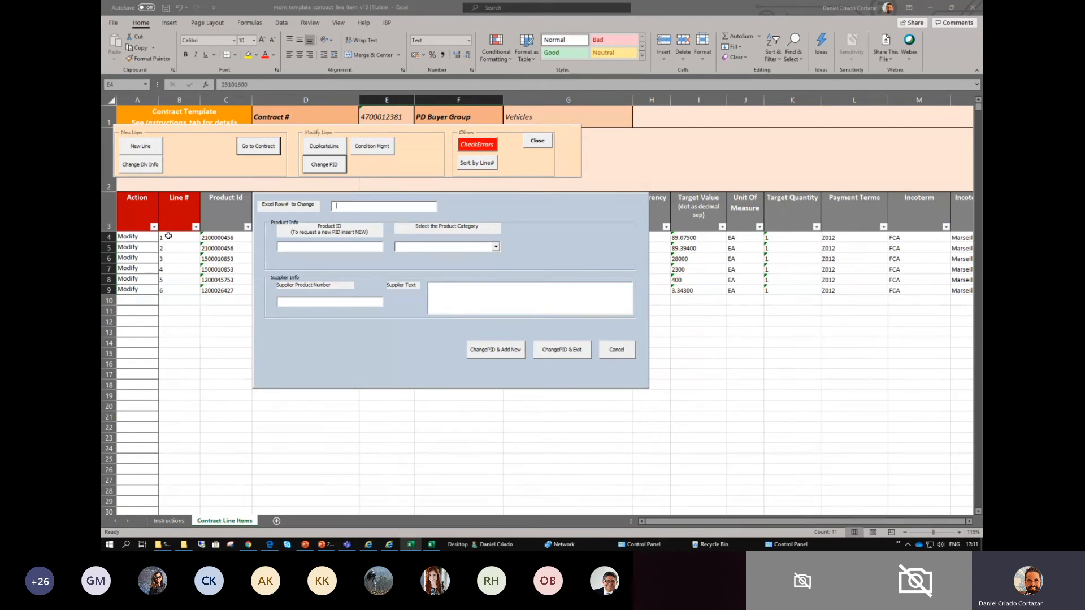
left_click(109, 236)
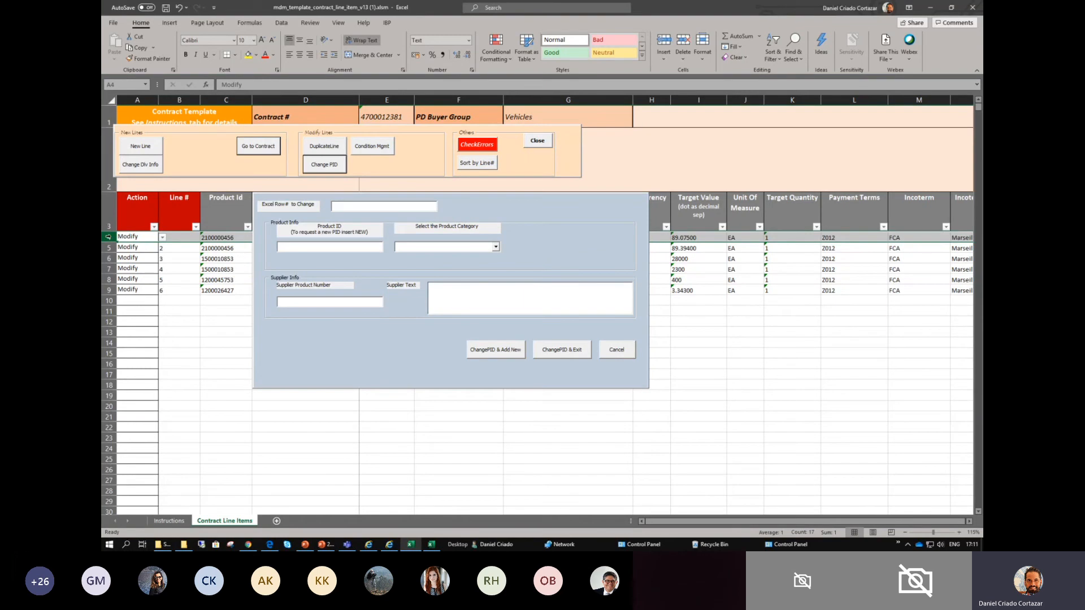
left_click(358, 208)
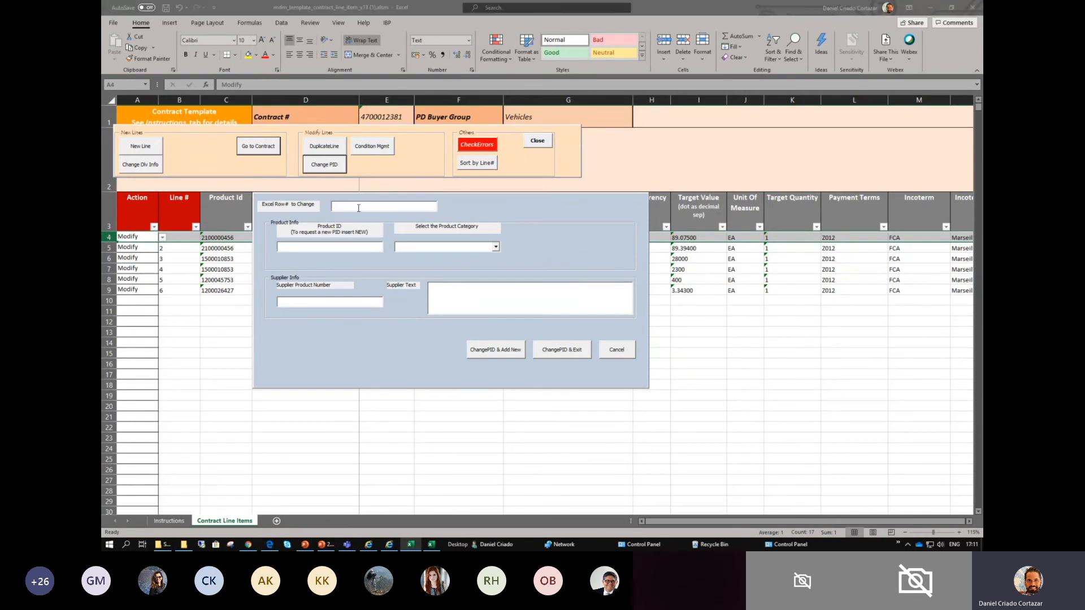
left_click(323, 244)
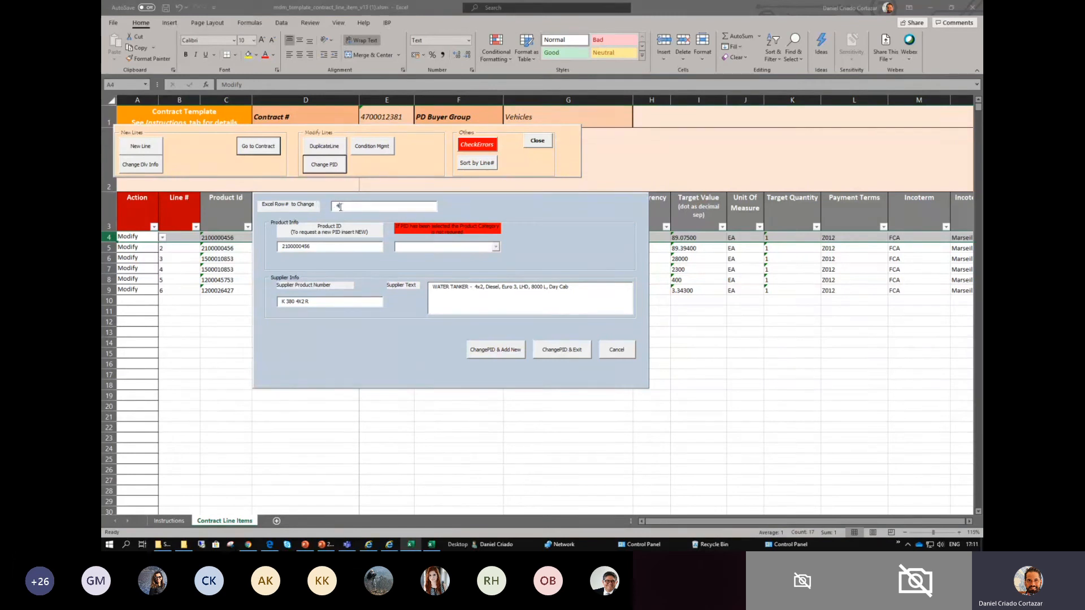
left_click_drag(317, 245, 280, 246)
left_click(297, 247)
double_click(297, 247)
left_click(317, 249)
left_click_drag(274, 247, 304, 246)
left_click(320, 250)
left_click_drag(317, 247, 275, 246)
left_click(314, 246)
double_click(314, 247)
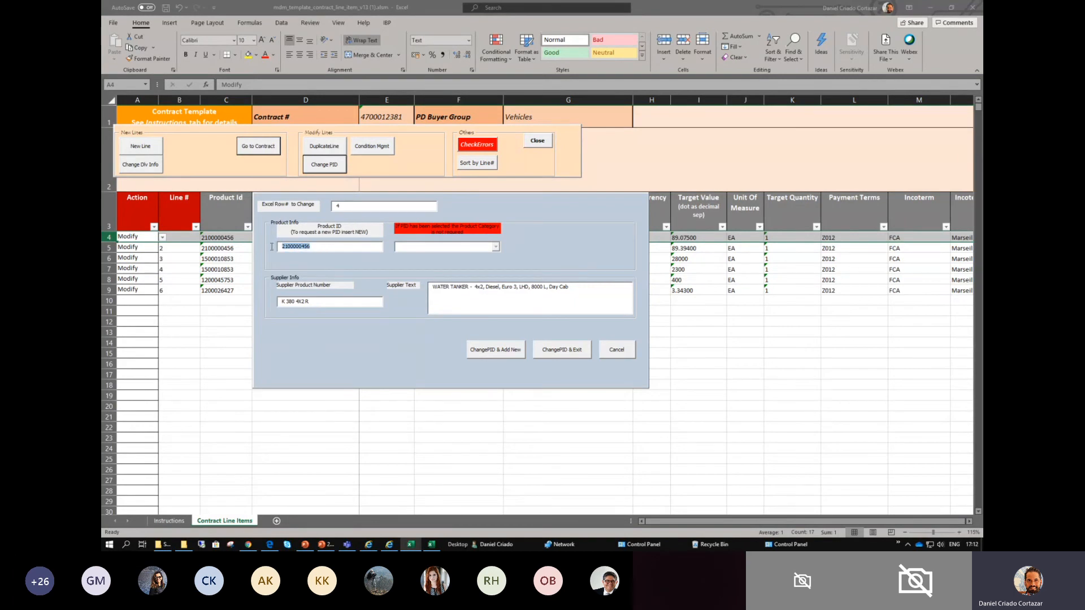
left_click(314, 246)
key("BackSpace")
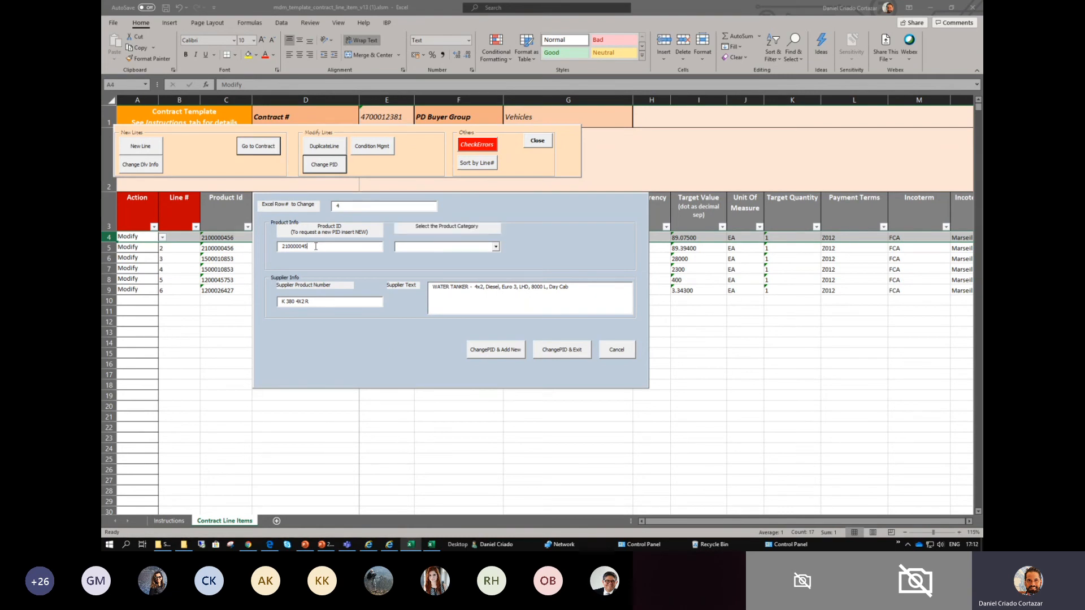
type("7")
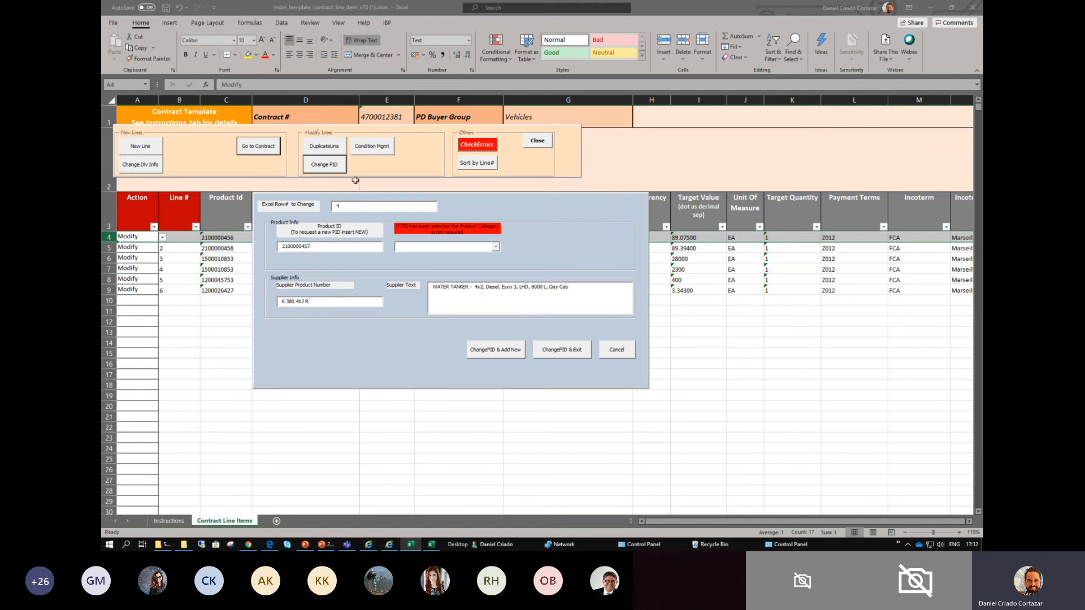
left_click_drag(305, 247, 279, 250)
left_click(312, 243)
- Change the supplier product number to K 400 4X2 R
left_click(314, 303)
double_click(292, 302)
type("400")
- Replace the specification after "WATER TANKER -" in the supplier text with "4x4 cabin 5 people 13000 liters", and apply the PID change, exiting the form
left_click_drag(434, 286, 411, 291)
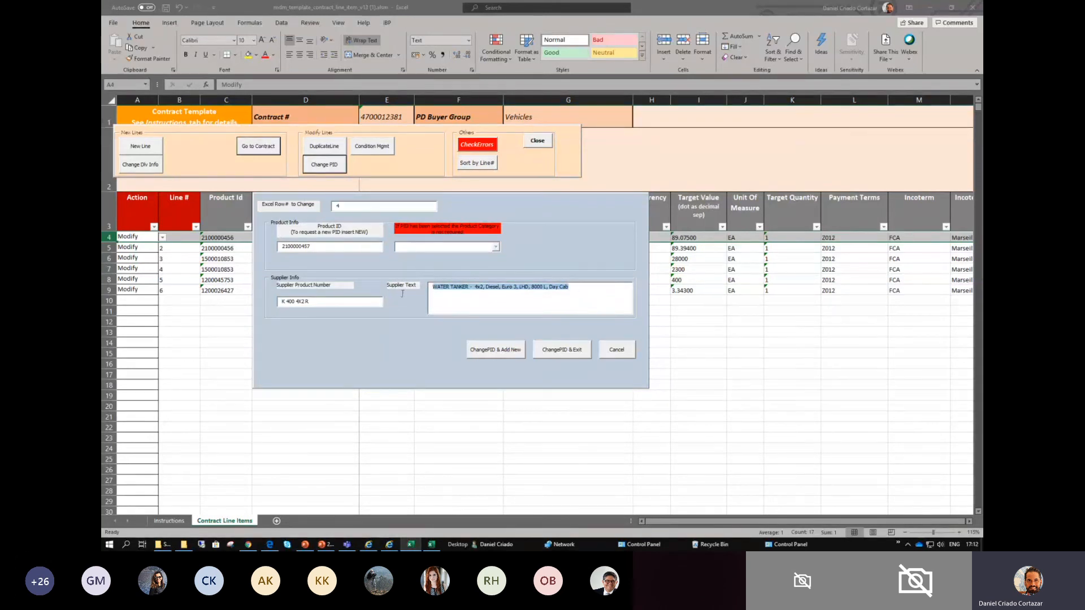
left_click(567, 288)
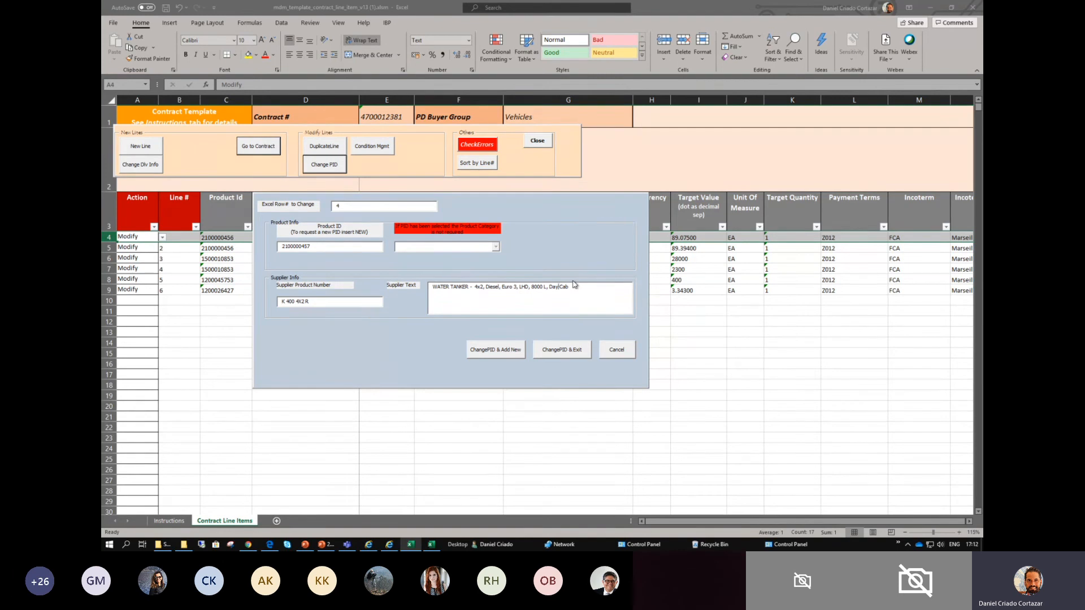
left_click_drag(561, 288, 441, 292)
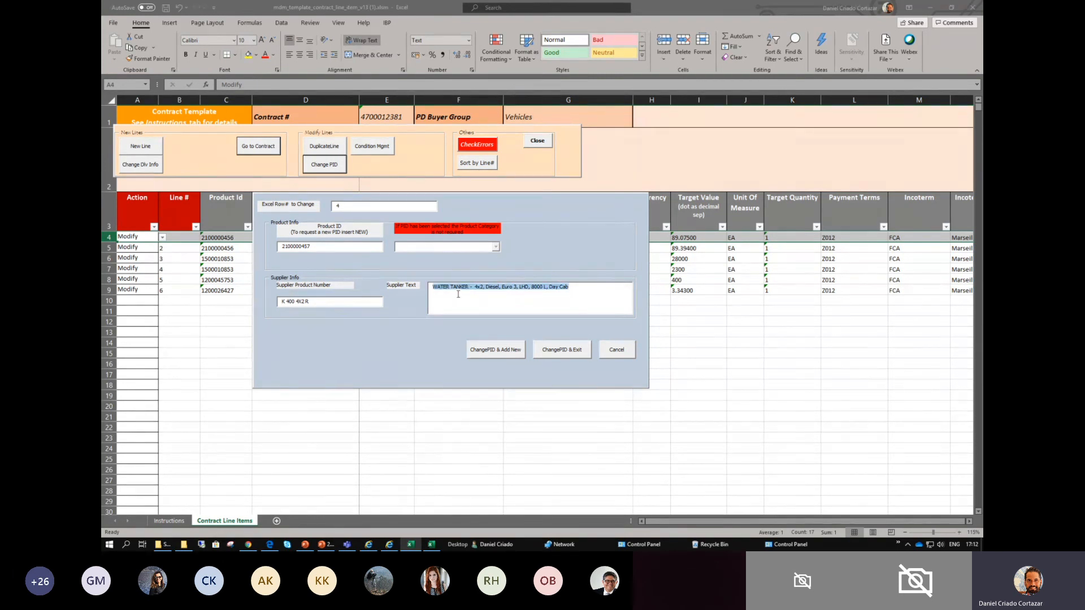
left_click(459, 294)
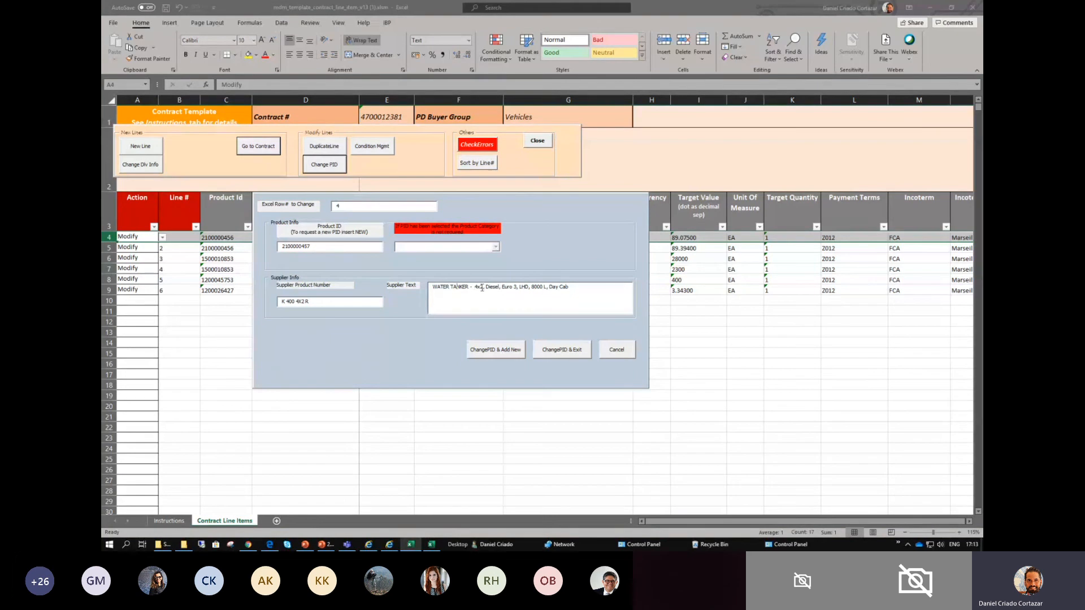
left_click(541, 290)
left_click_drag(474, 287, 588, 289)
type("4")
type("x4 cabin 5 people 13000 liters")
left_click(579, 351)
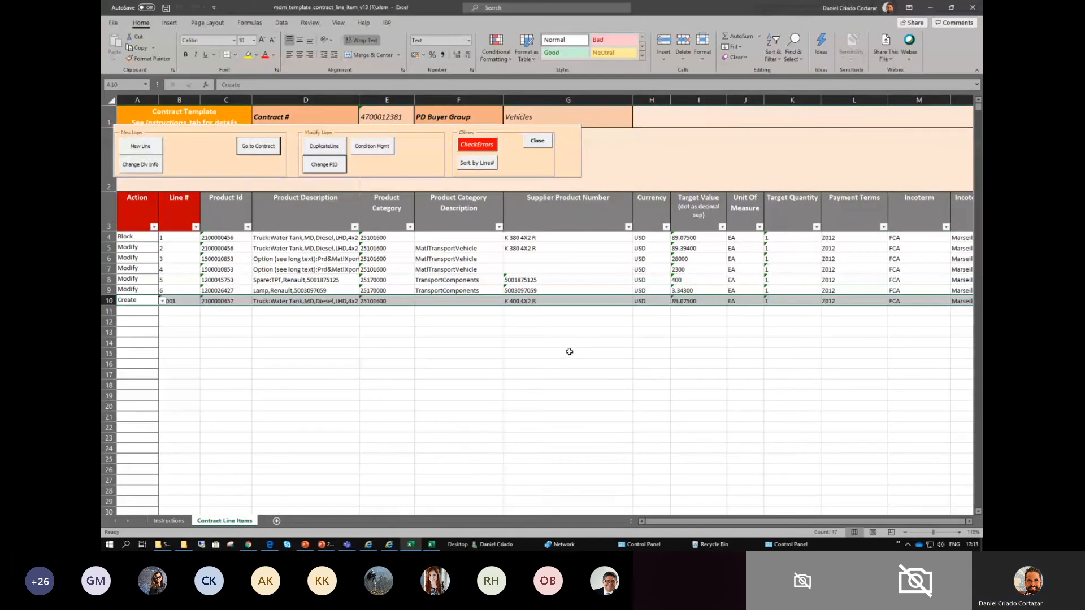
- Fill the Action, Line # and Product Id cells of blocked row 4 with the standard red color
left_click(423, 281)
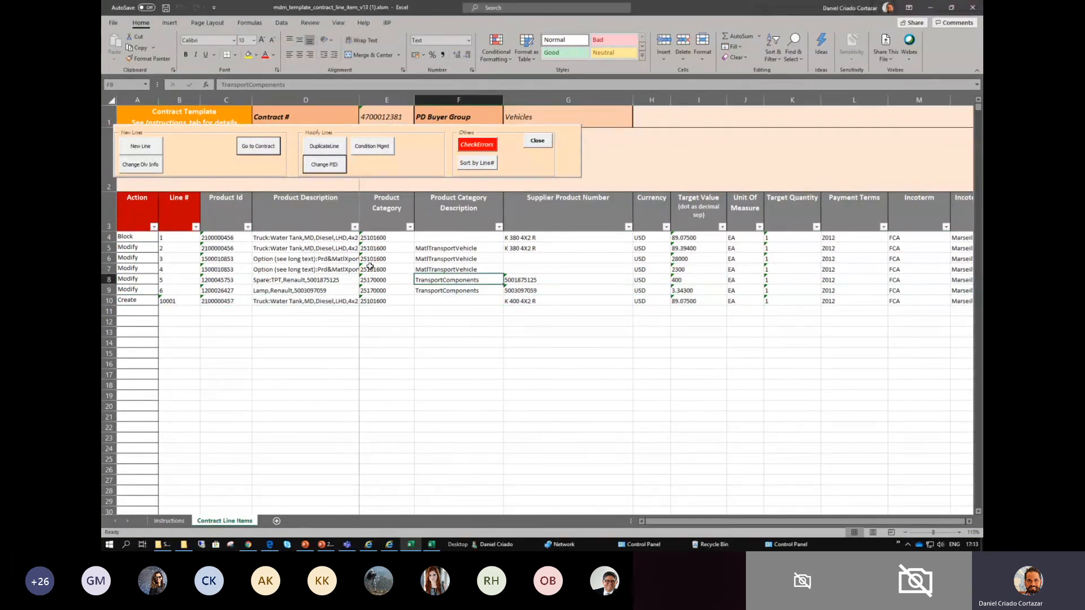
left_click(131, 238)
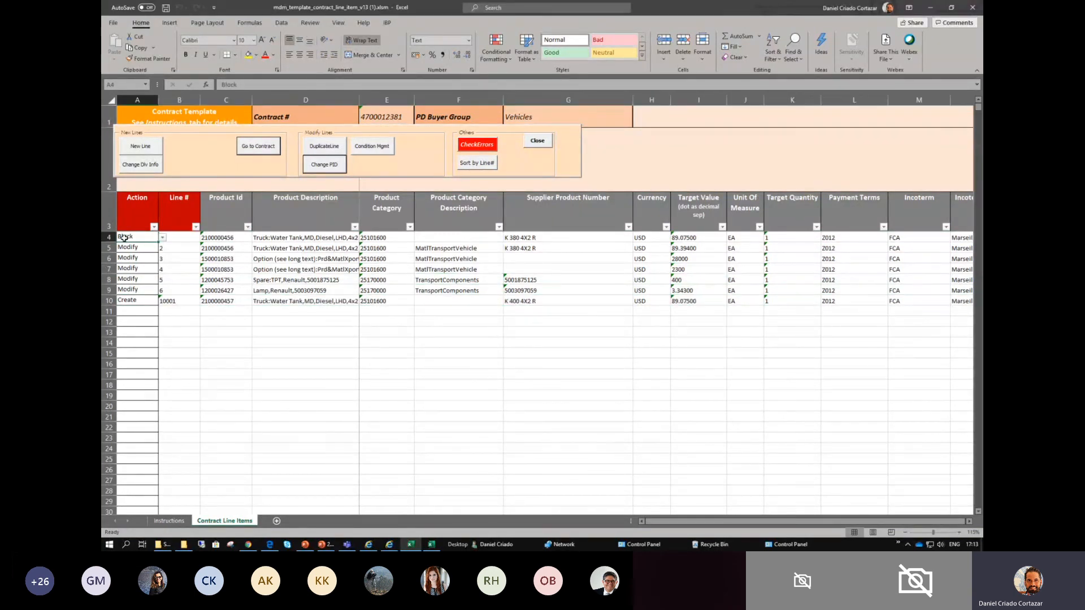
left_click(256, 55)
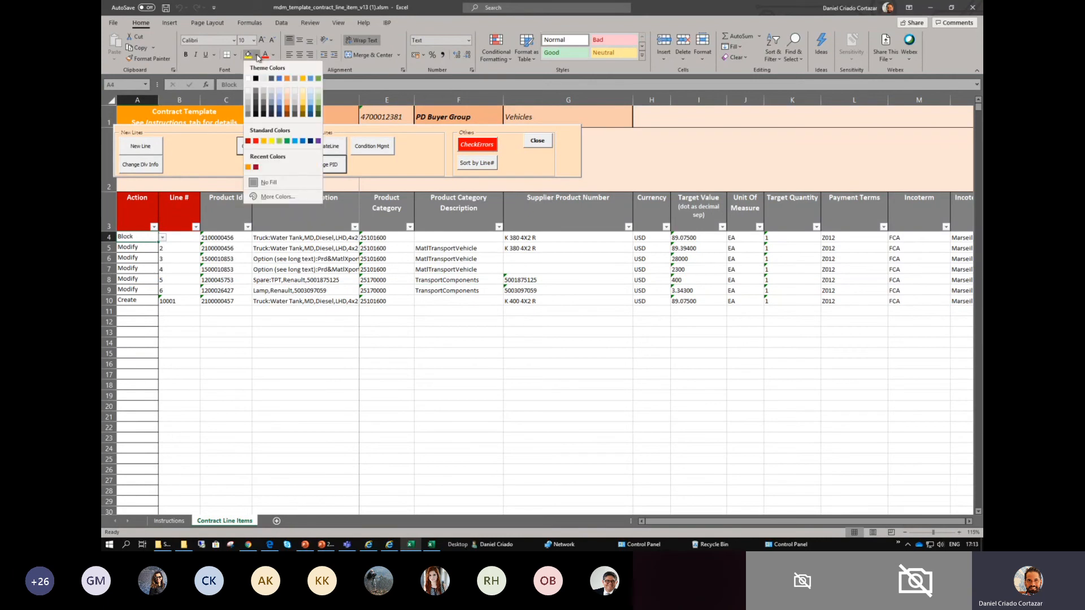
left_click(256, 141)
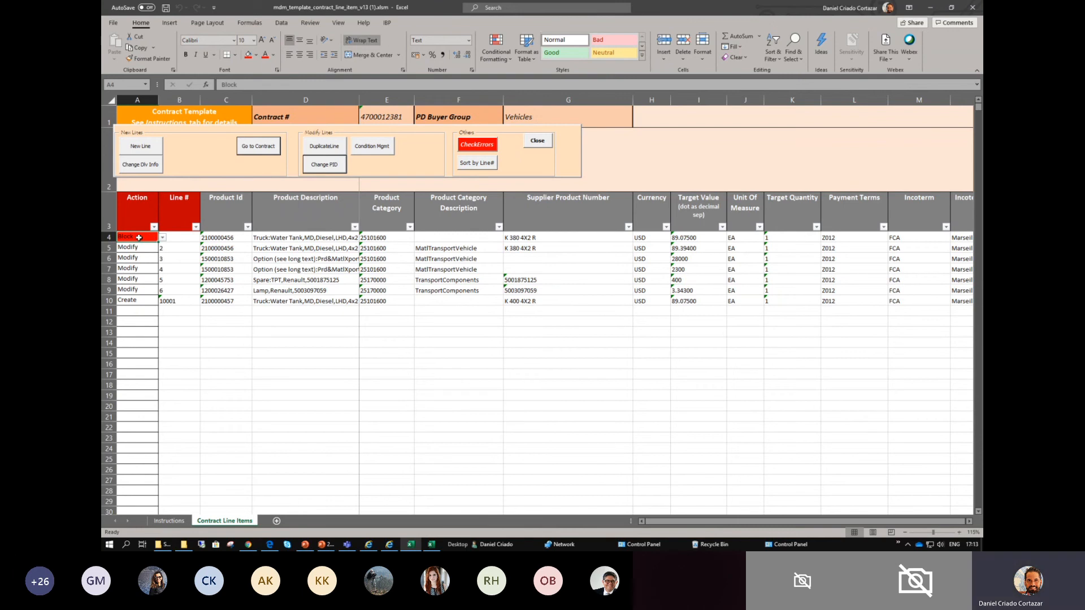
left_click_drag(125, 238, 219, 238)
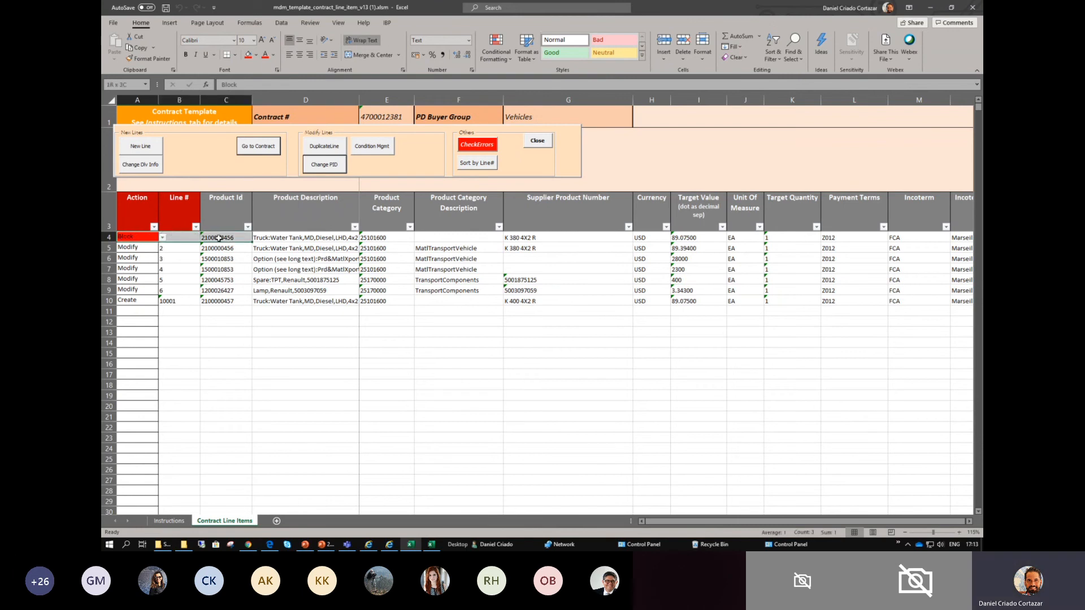
left_click(250, 54)
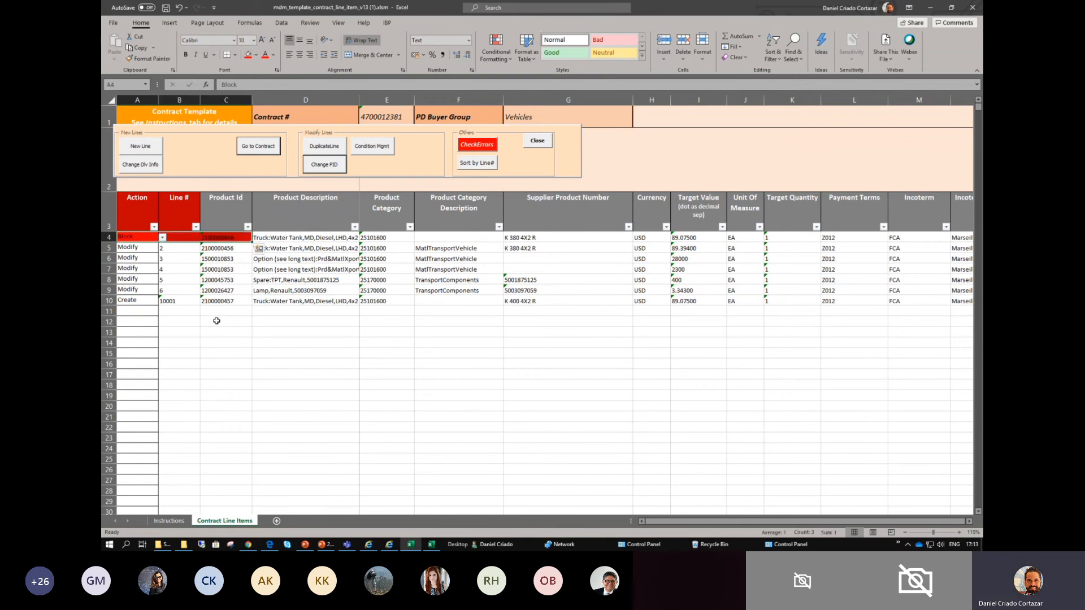
- Fill the Action, Line # and Product Id cells of the Create line in row 10 with the standard green color
left_click(148, 259)
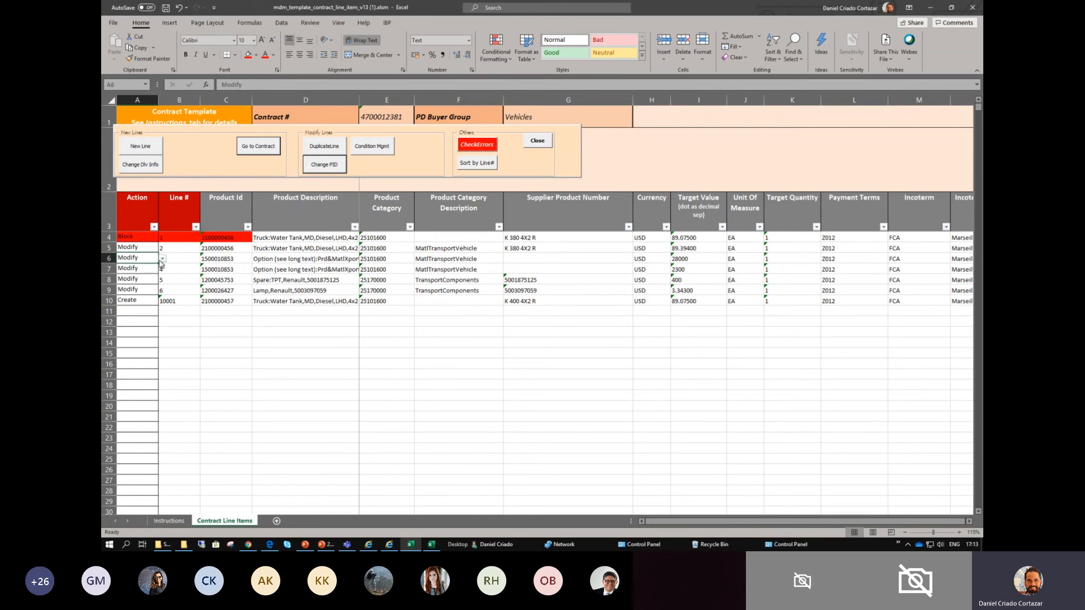
left_click_drag(128, 301, 180, 301)
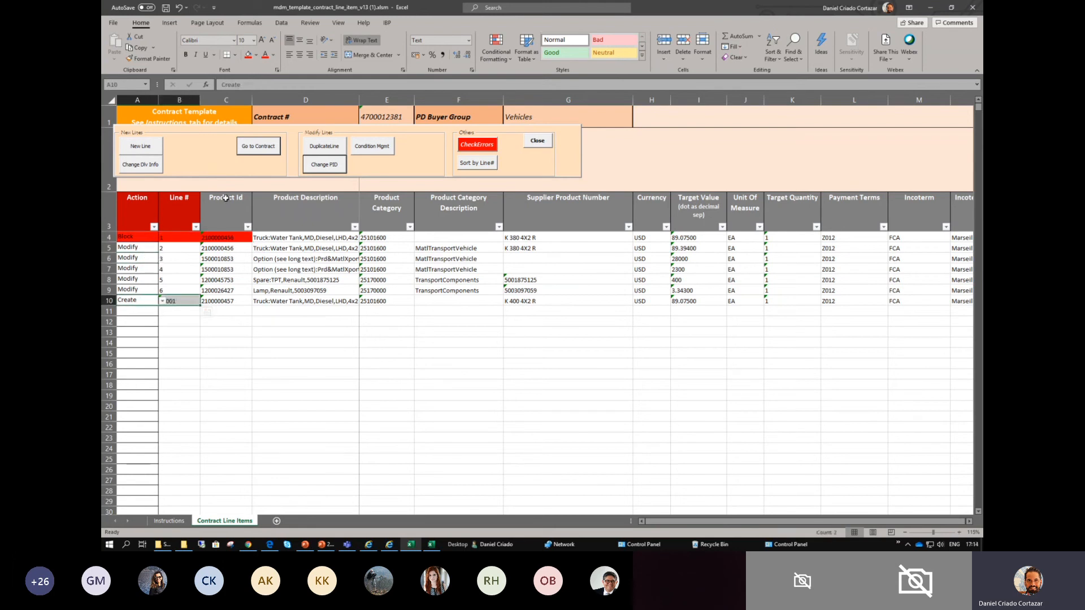
left_click(237, 300)
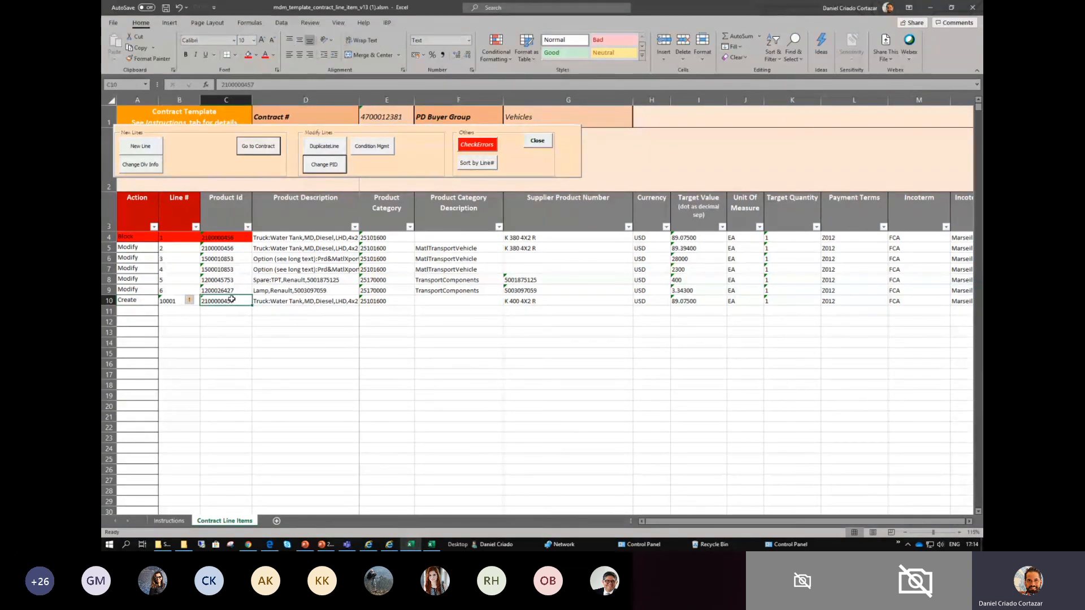
left_click_drag(131, 301, 223, 301)
left_click(256, 56)
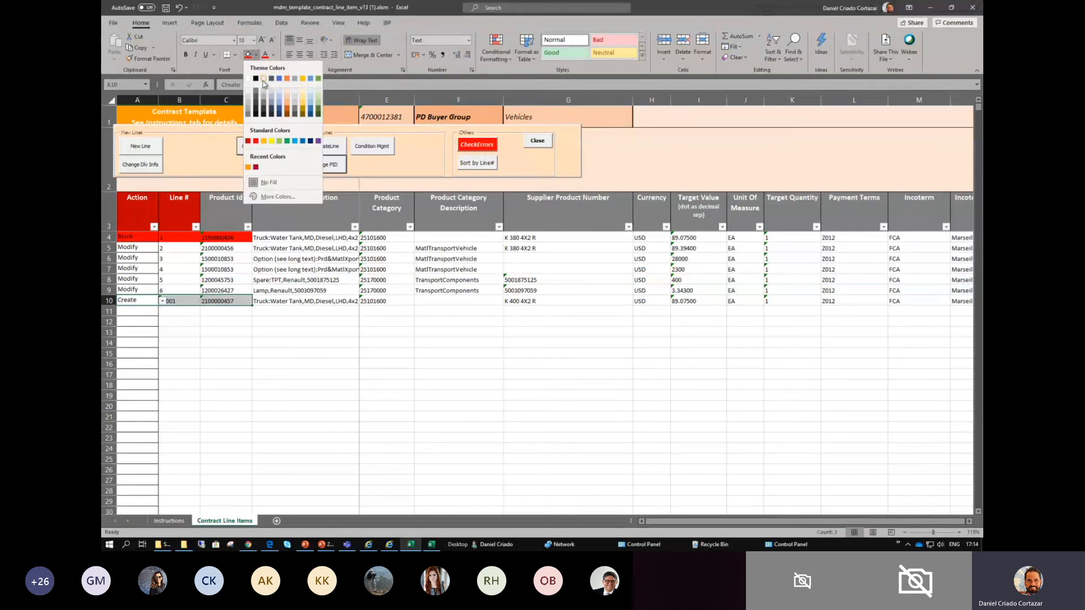
left_click(288, 143)
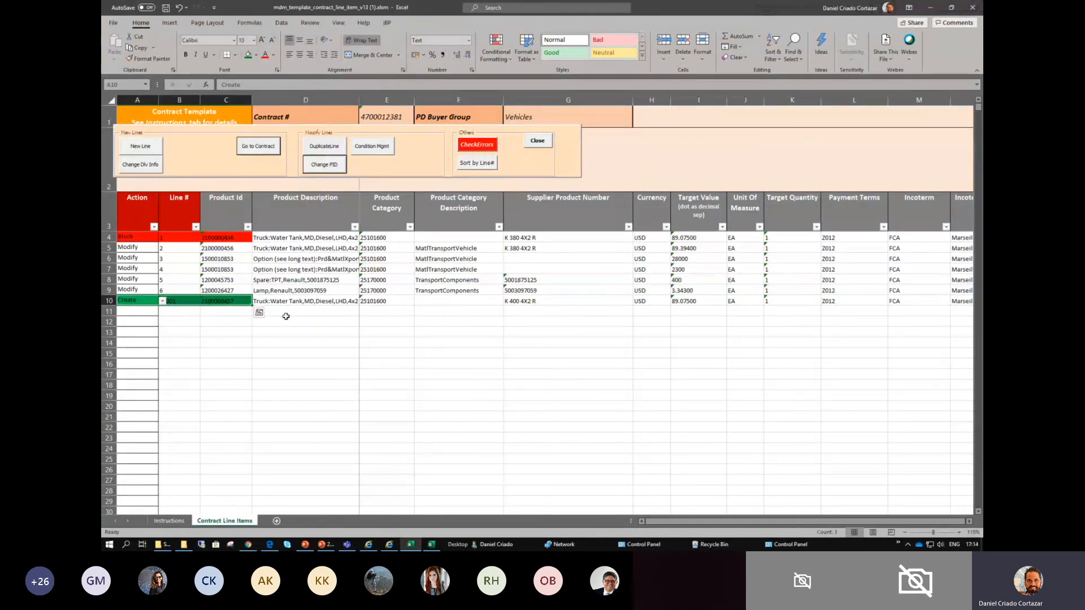
left_click(285, 318)
- Compare the action, line number and product ID of blocked row 4 with those of created row 10
left_click(143, 238)
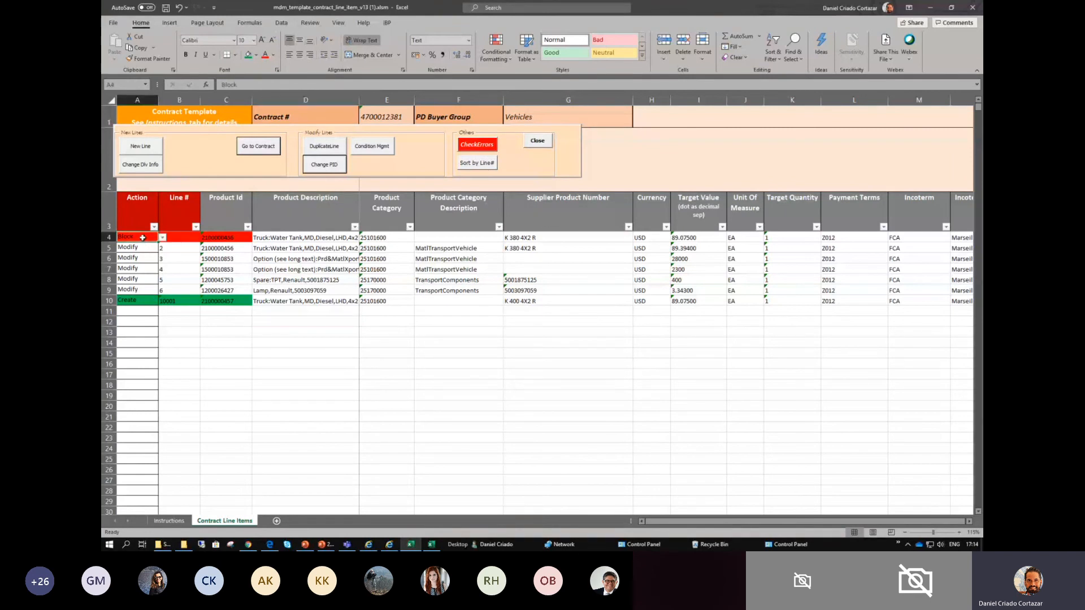
left_click_drag(154, 237, 226, 237)
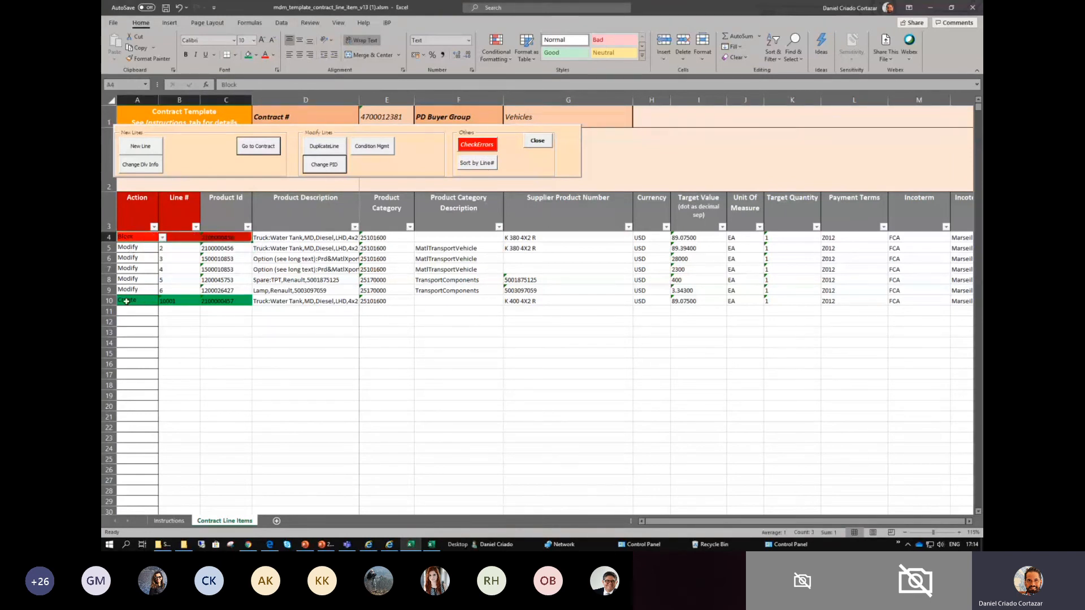
left_click(229, 300)
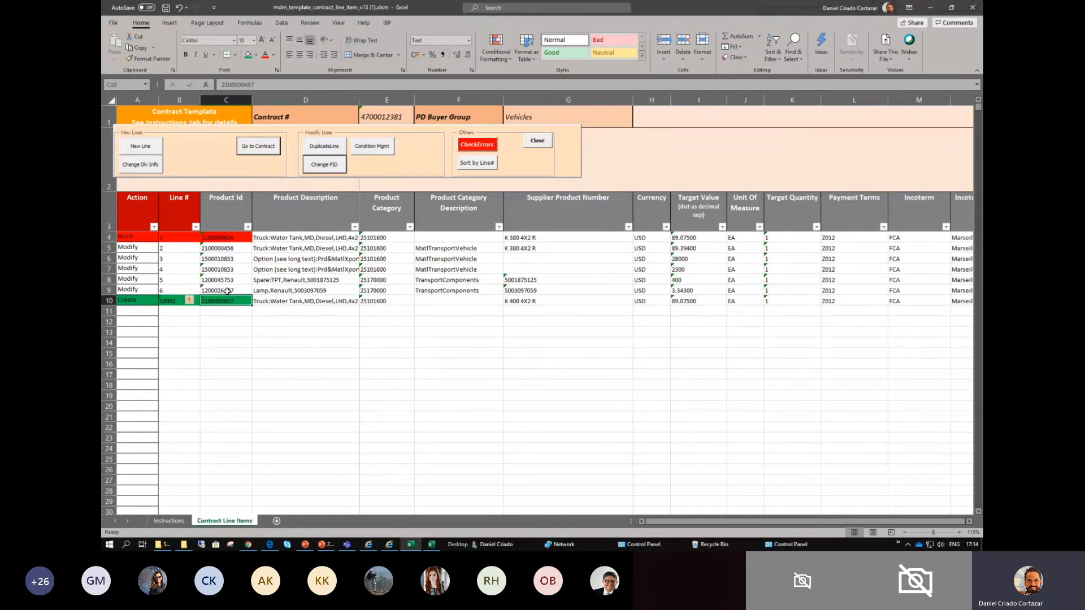
left_click(137, 301)
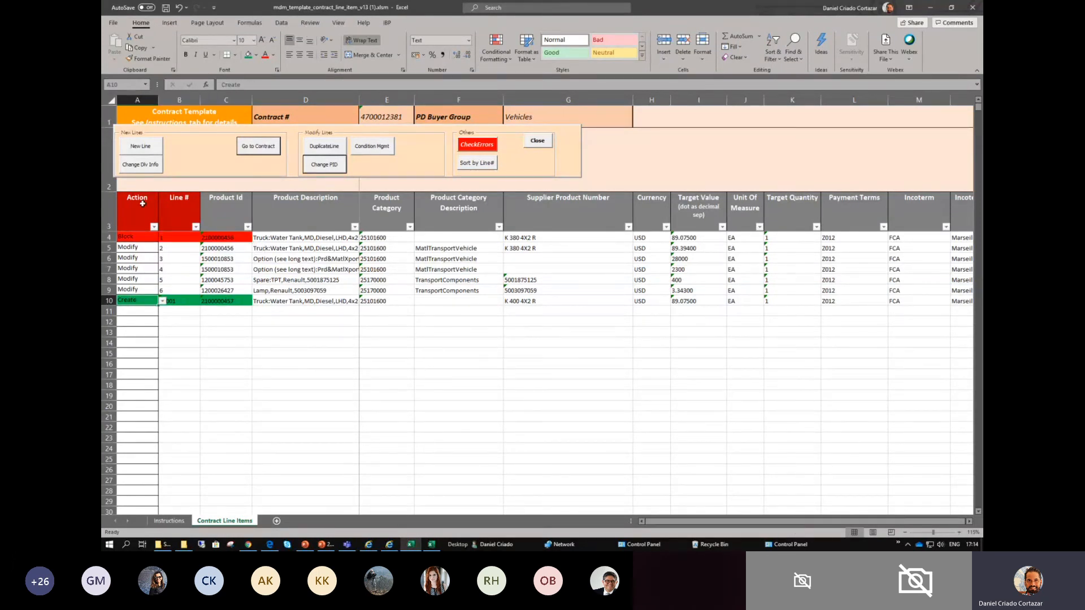
left_click(183, 302)
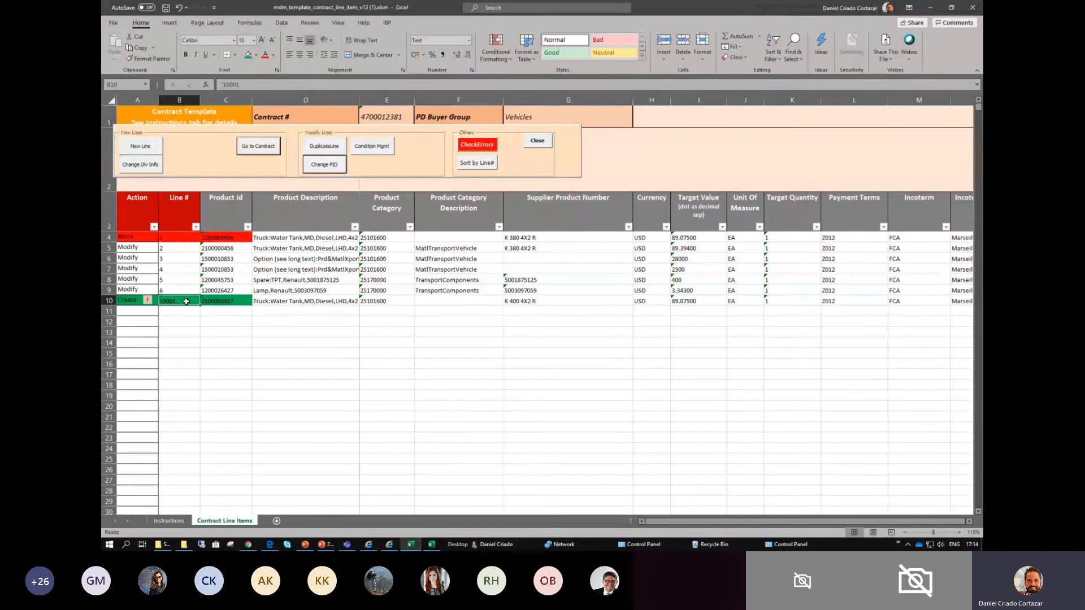
left_click(375, 300)
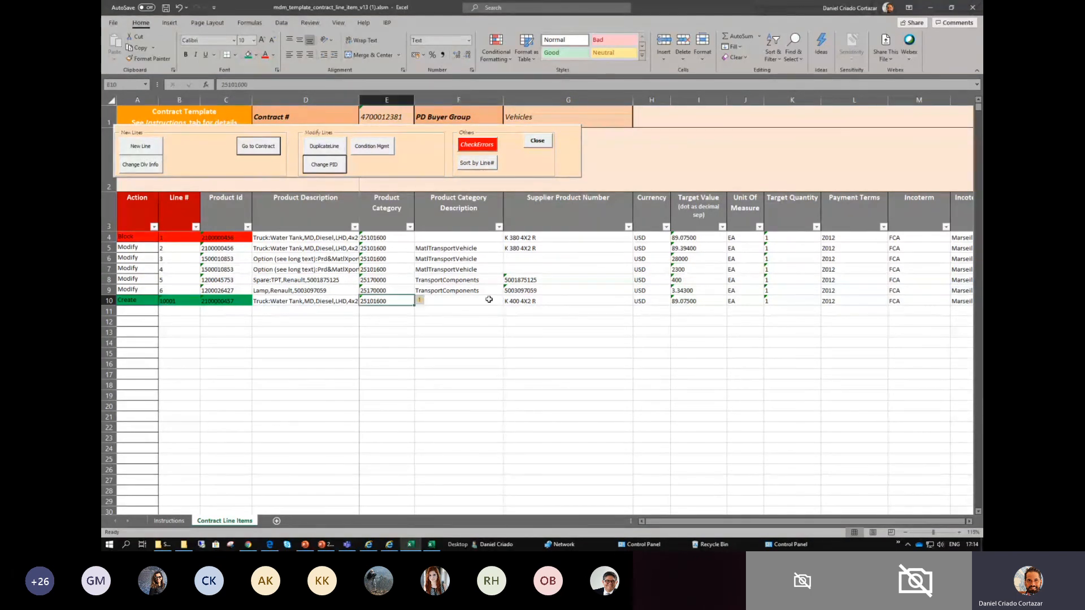
- Color the "400" in row 10's supplier product number with the standard green font color
left_click(518, 300)
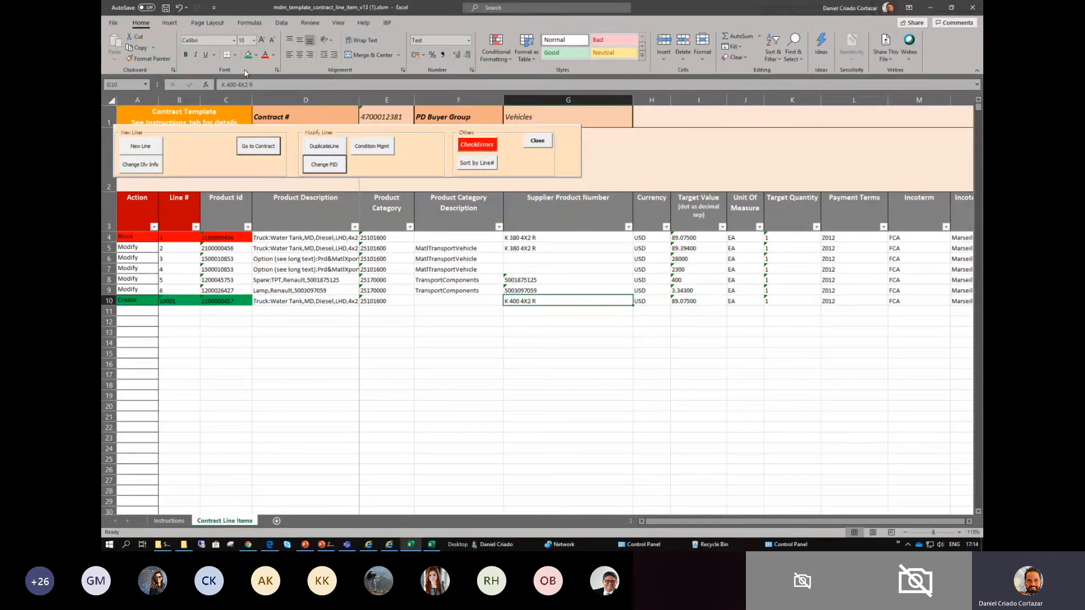
double_click(515, 301)
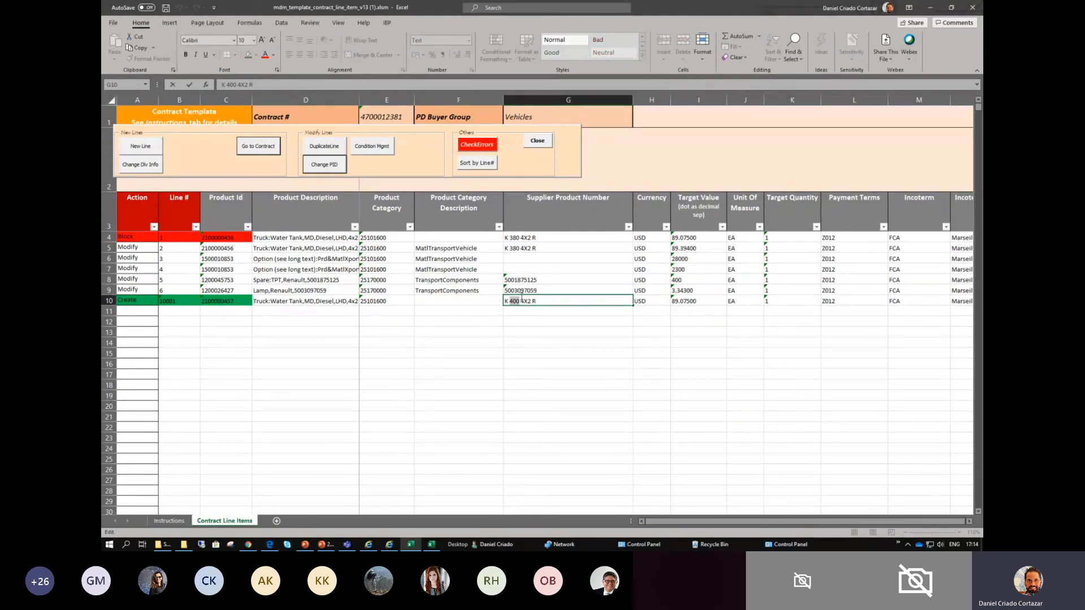
left_click(275, 55)
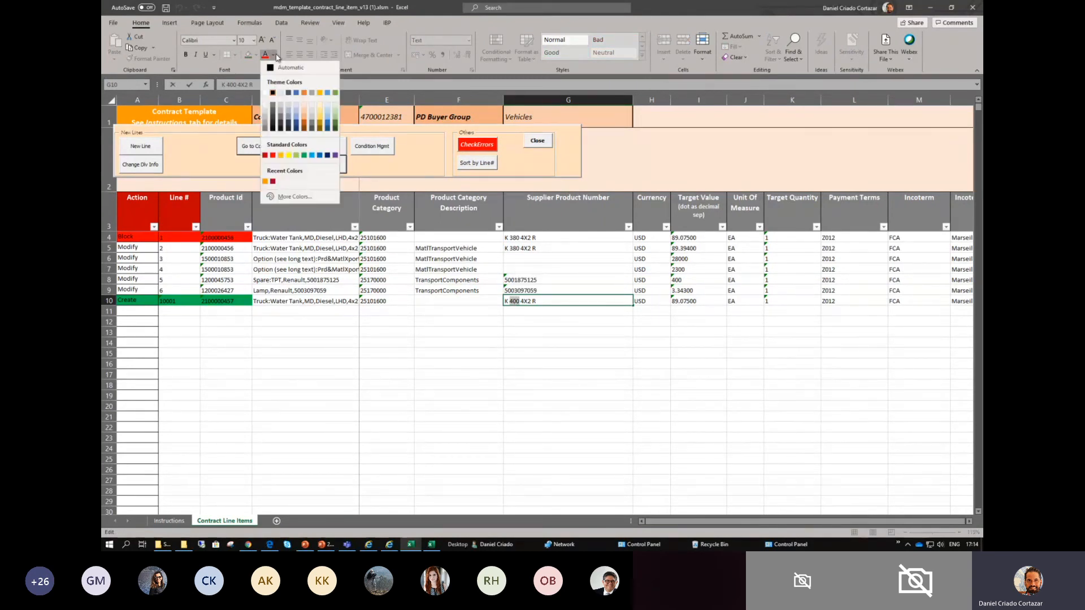
left_click(313, 154)
left_click(540, 322)
- Examine the other fields of created row 10, including currency, target value, payment terms, incoterm, incoterm location and delivery time
left_click(651, 301)
key("Right")
key("Right")
key("Right")
key("Right")
key("Right")
key("Right")
key("Right")
key("Right")
key("Right")
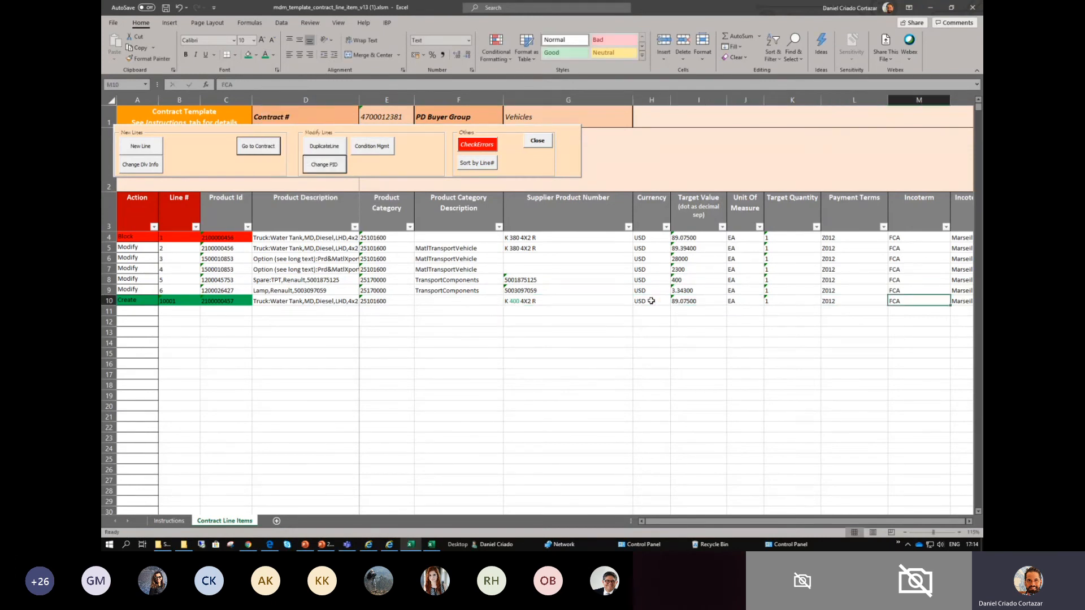
key("Left")
key("Left")
key("Left")
key("Left")
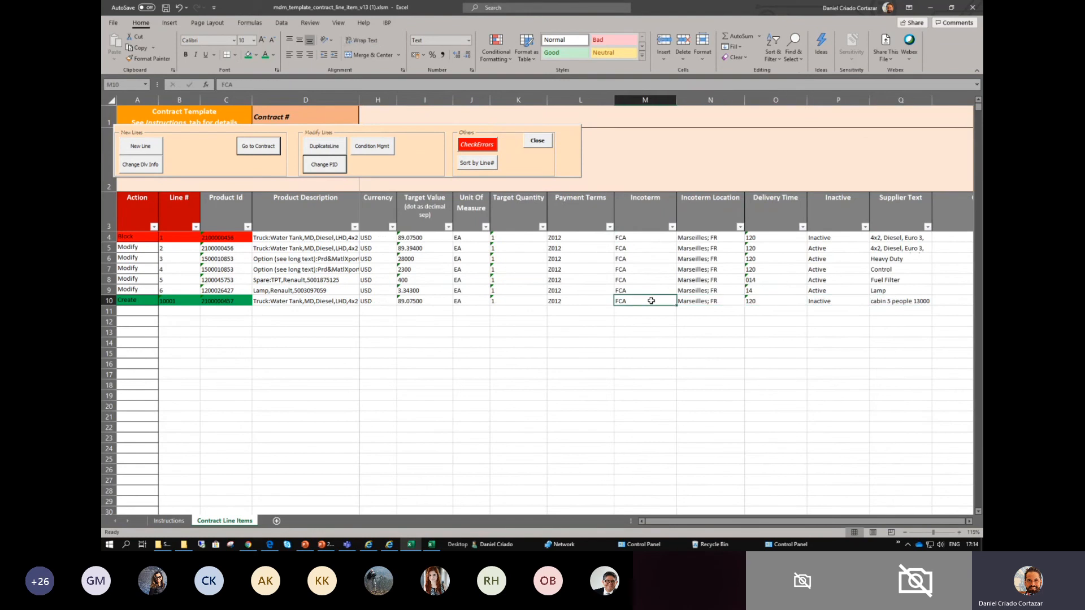
key("Left")
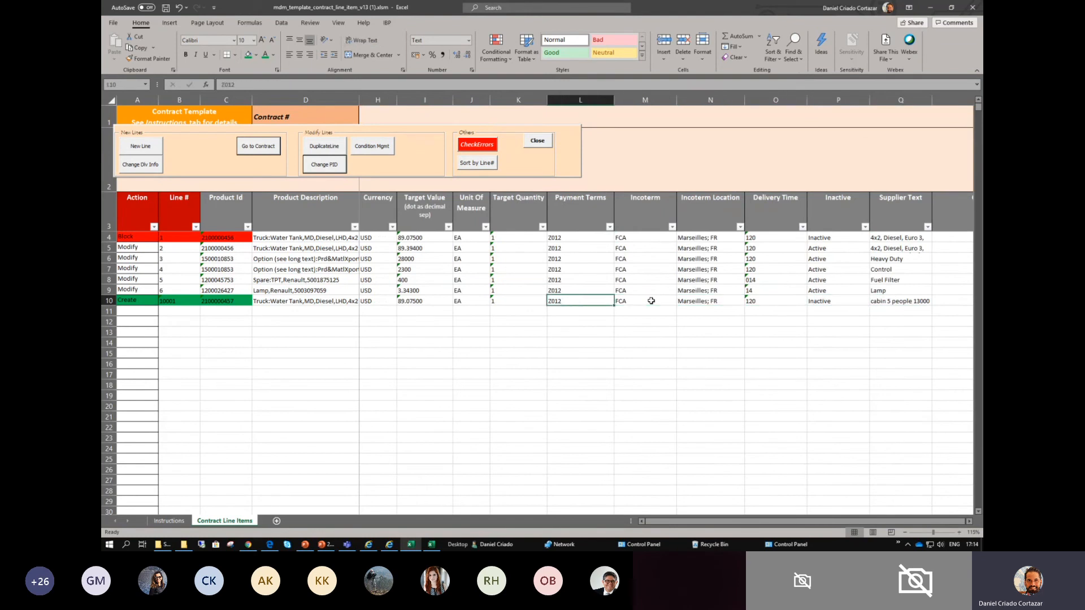
key("Right")
key("Right")
key("Right")
key("Left")
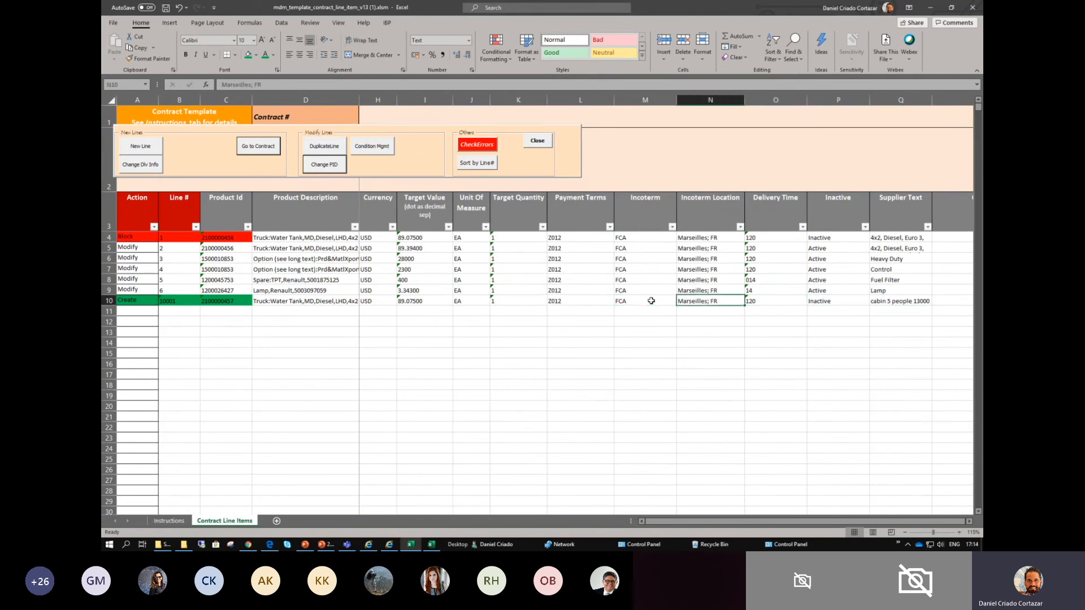
key("Left")
key("Left")
key("Right")
key("Right")
key("Right")
key("Right")
key("Left")
key("Left")
key("Left")
key("Home")
key("Right")
key("Right")
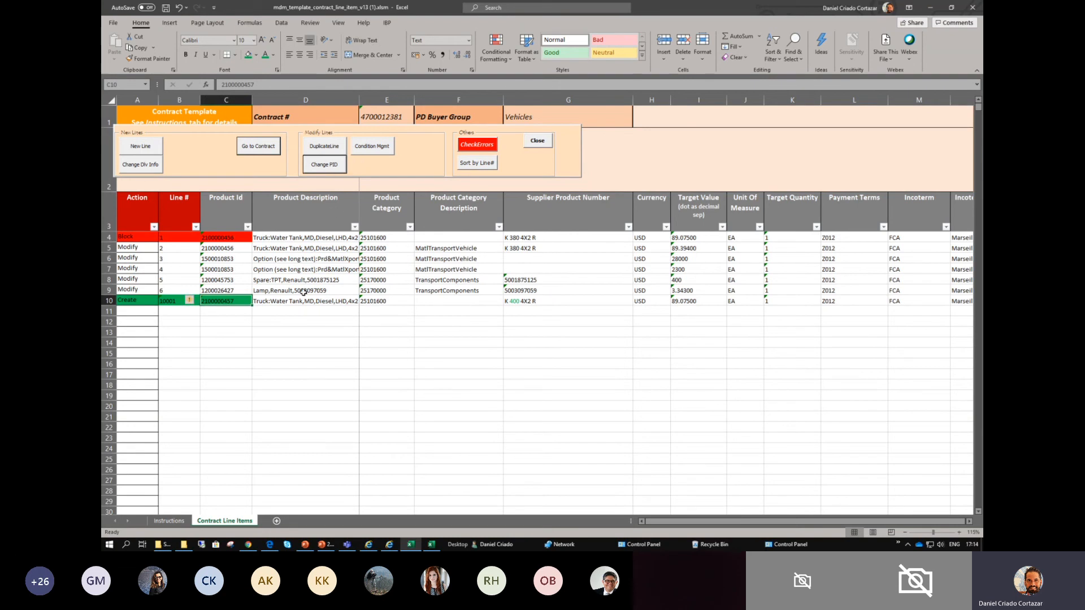
left_click(278, 332)
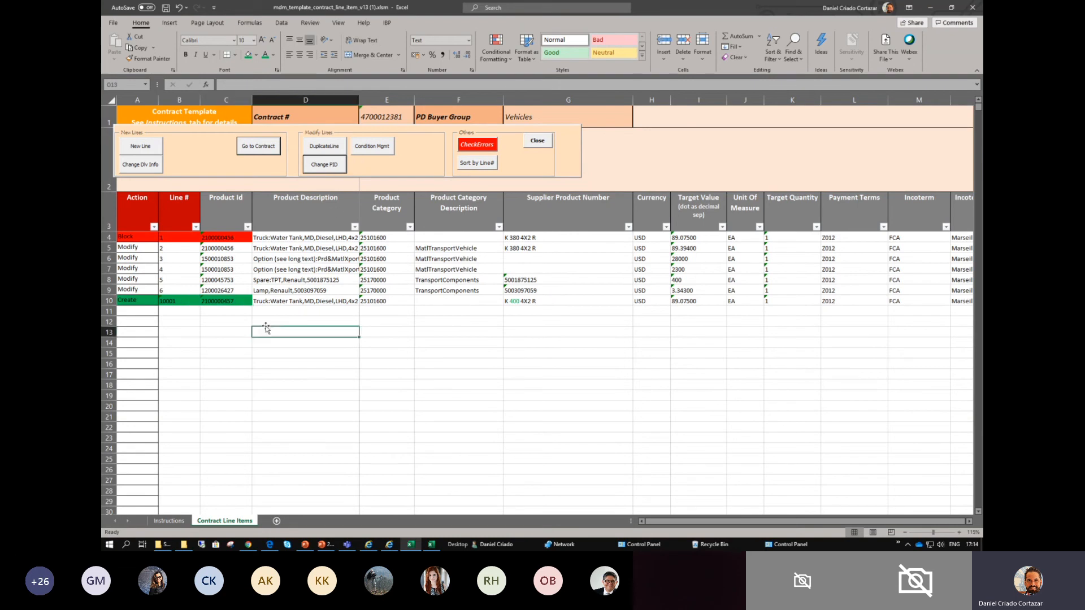
- Open the Change PID form and load Excel row 5, the second water tank truck line
left_click(321, 165)
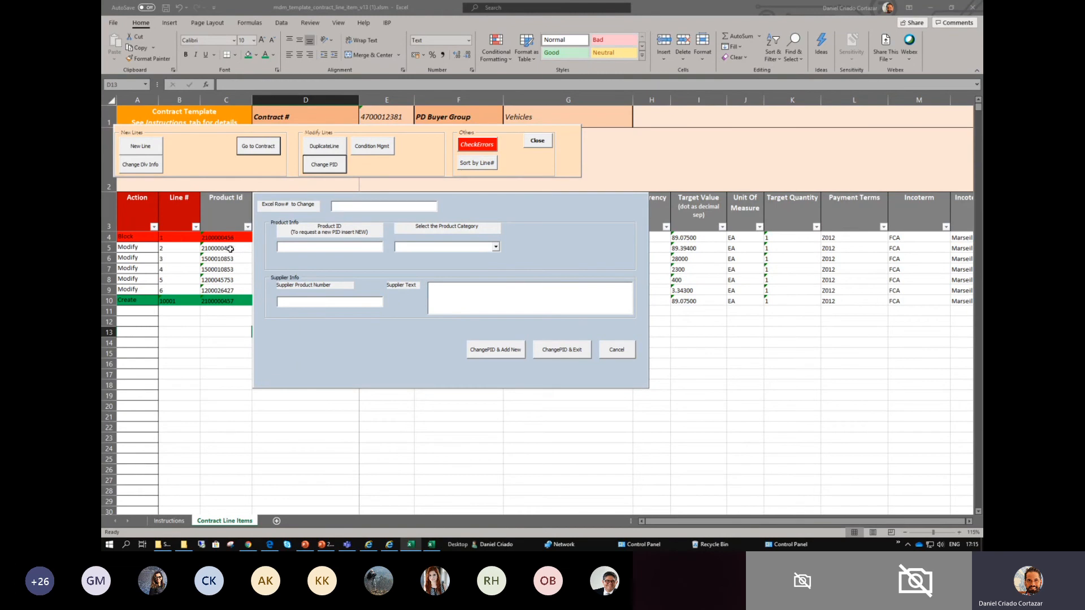
left_click(142, 250)
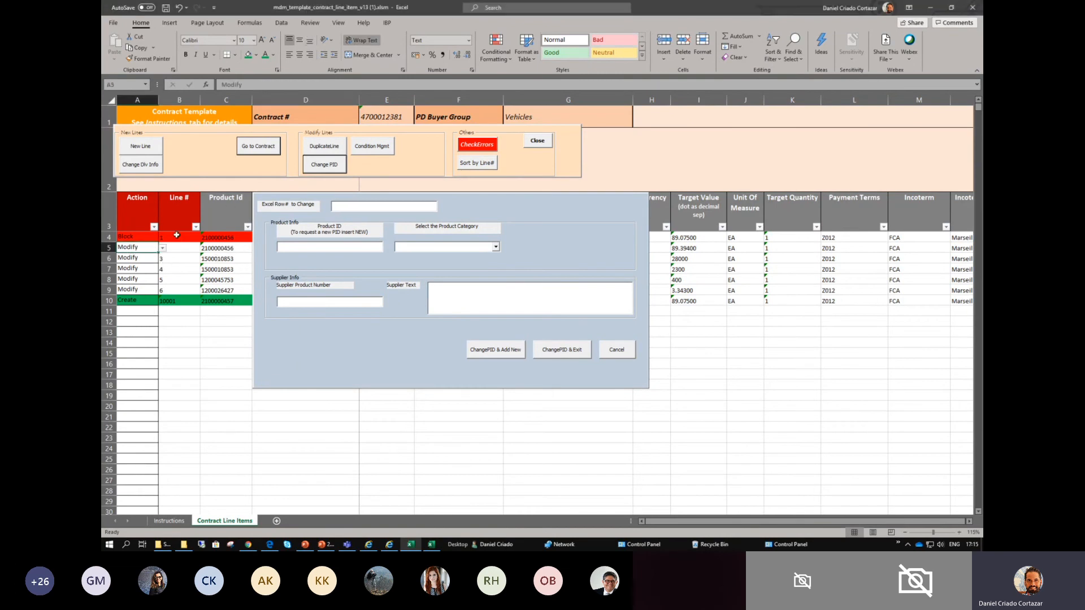
left_click(346, 205)
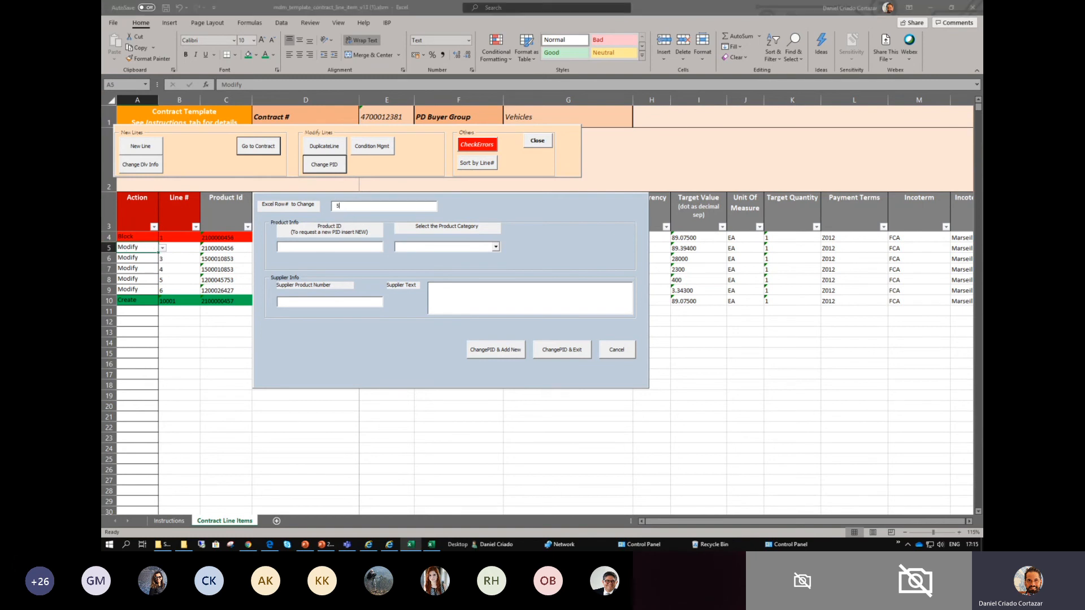
type("5")
left_click(294, 247)
- Clear the Product ID for row 5 and set the product category to Truck tractors
double_click(325, 246)
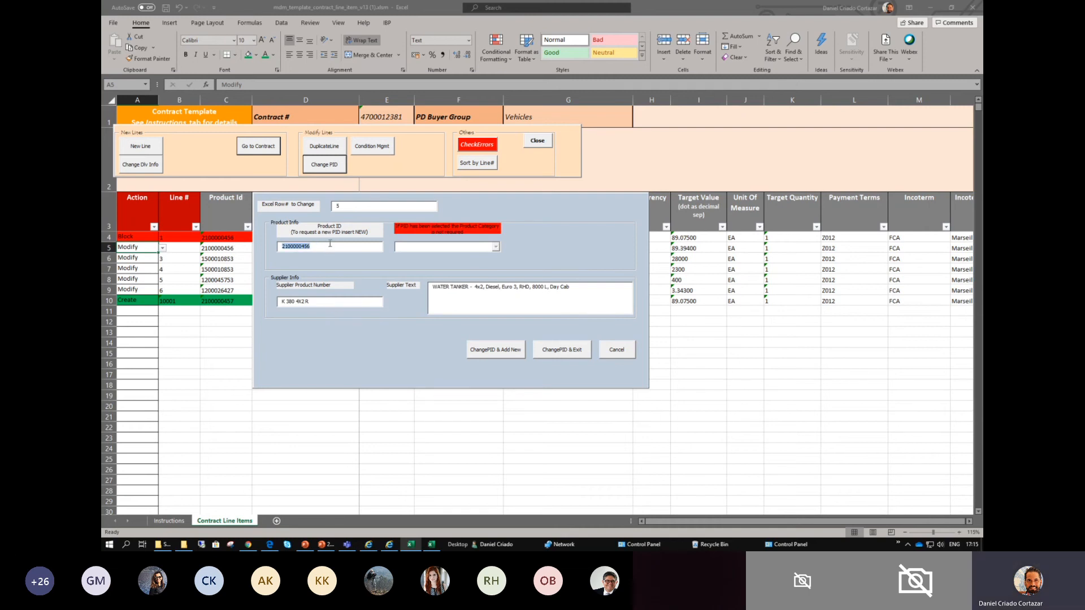
key("BackSpace")
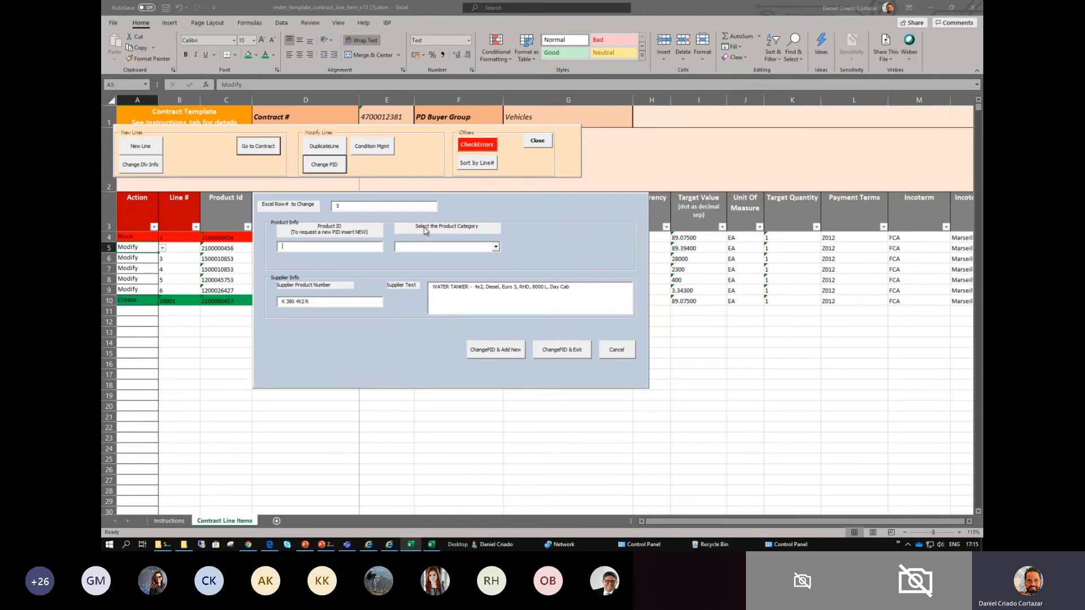
left_click(496, 247)
left_click(476, 249)
type("Truck")
left_click(432, 246)
left_click(497, 247)
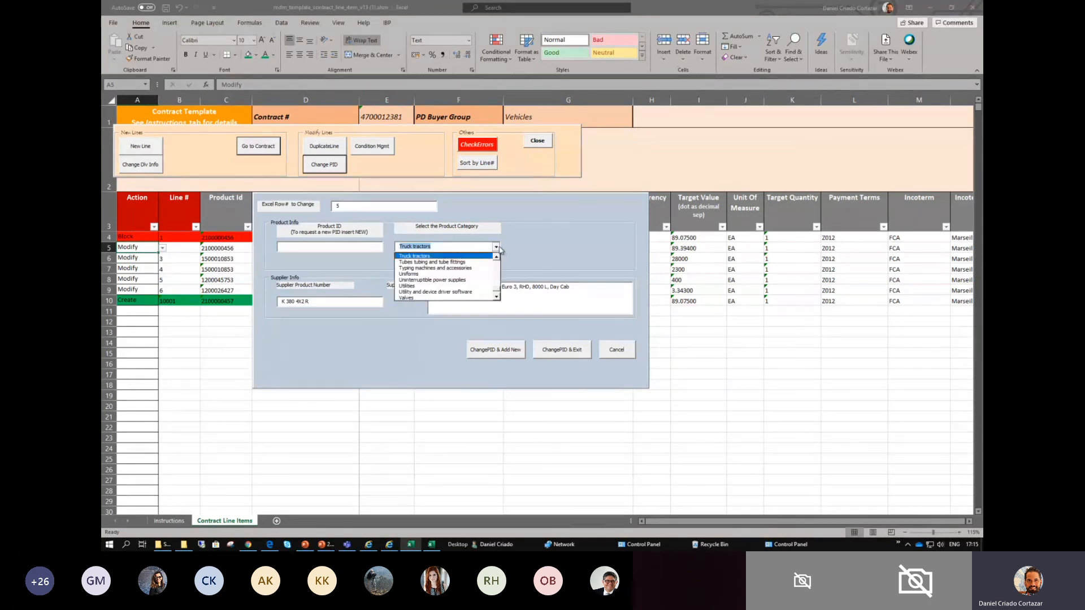
left_click(425, 260)
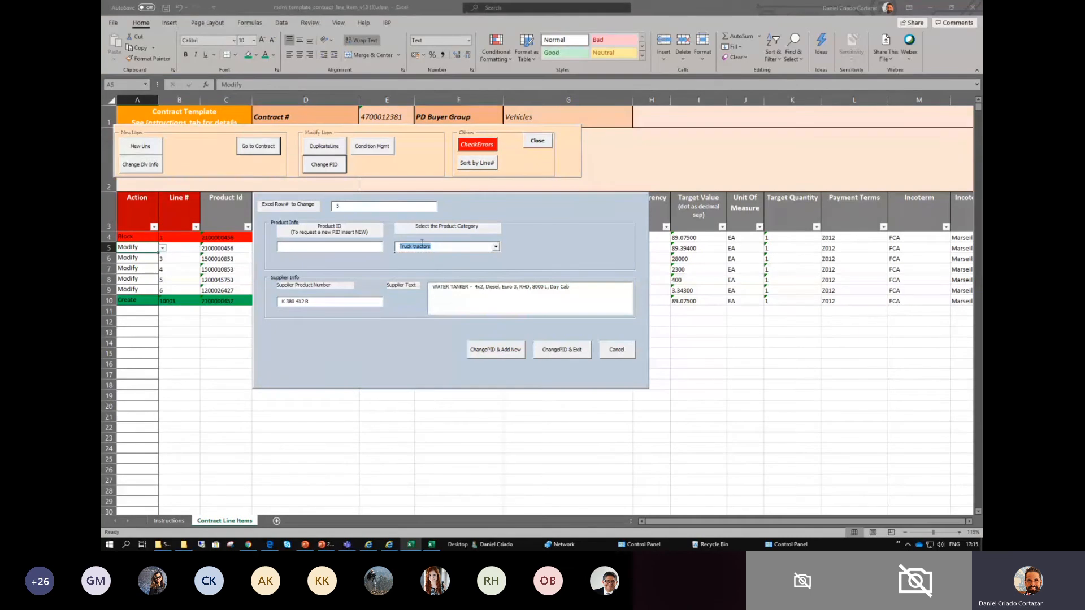
left_click(318, 301)
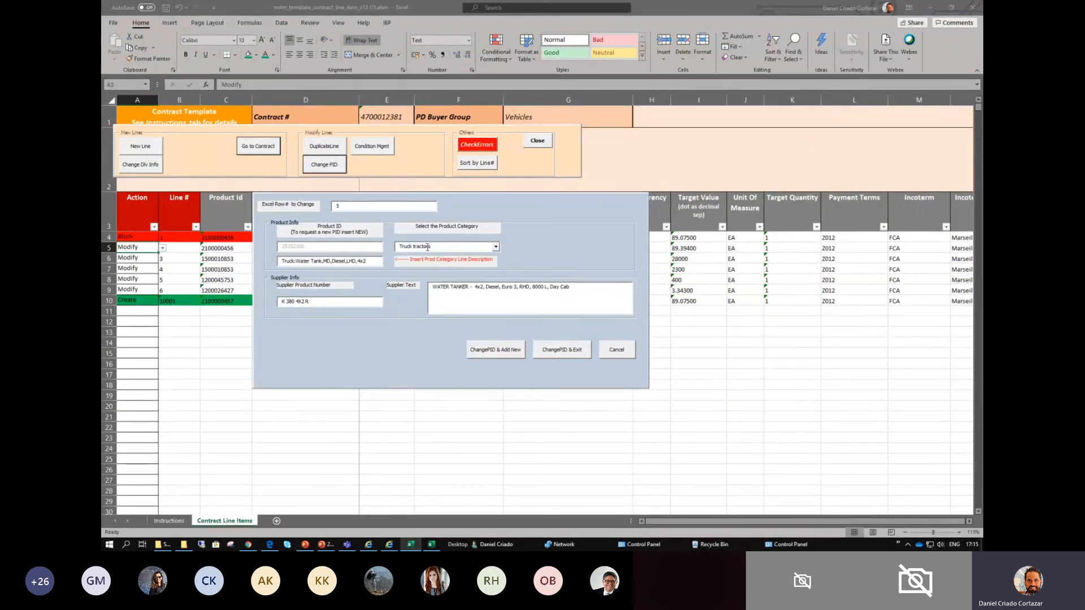
- Change row 5's product description in the Change PID form to Truck:Water Tank,MD,Diesel,LHD,4x4
left_click_drag(432, 247, 396, 249)
left_click(374, 261)
key("ctrl+shift+Left")
key("ctrl+shift+Left")
key("ctrl+shift+Left")
key("ctrl+shift+Left")
key("ctrl+shift+Left")
key("ctrl+shift+Left")
key("ctrl+shift+Left")
left_click(334, 261)
left_click_drag(368, 261, 280, 262)
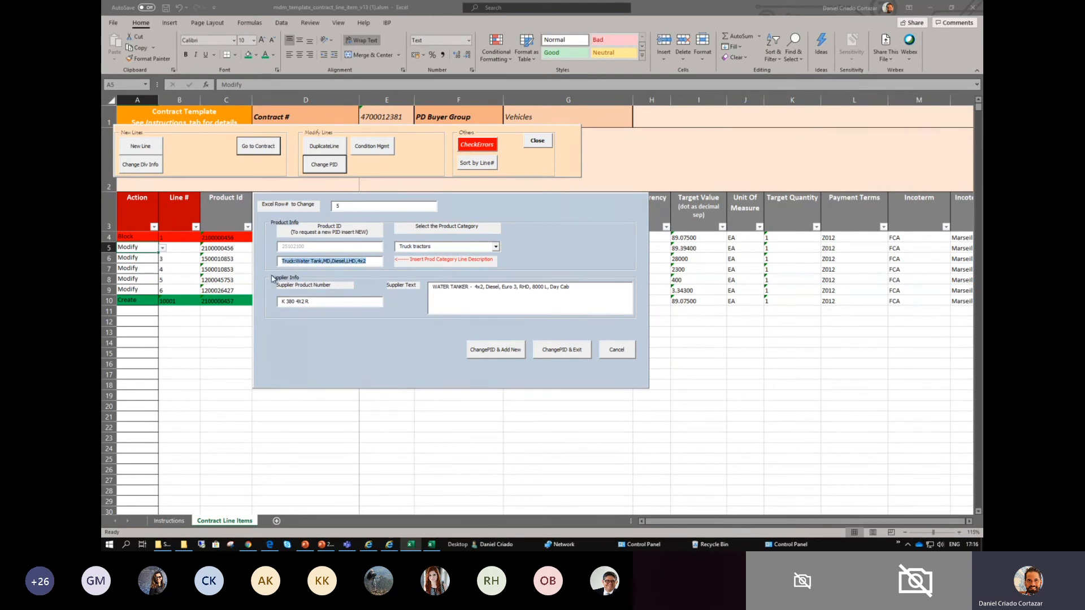
left_click(369, 261)
left_click_drag(367, 261, 273, 263)
left_click(366, 262)
key("BackSpace")
- Set the supplier product number to K 500 4X2 R and supplier text to WATER TANKER 18000 liter, then apply the PID change and exit
double_click(291, 301)
type("500")
left_click_drag(576, 289, 472, 287)
key("BackSpace")
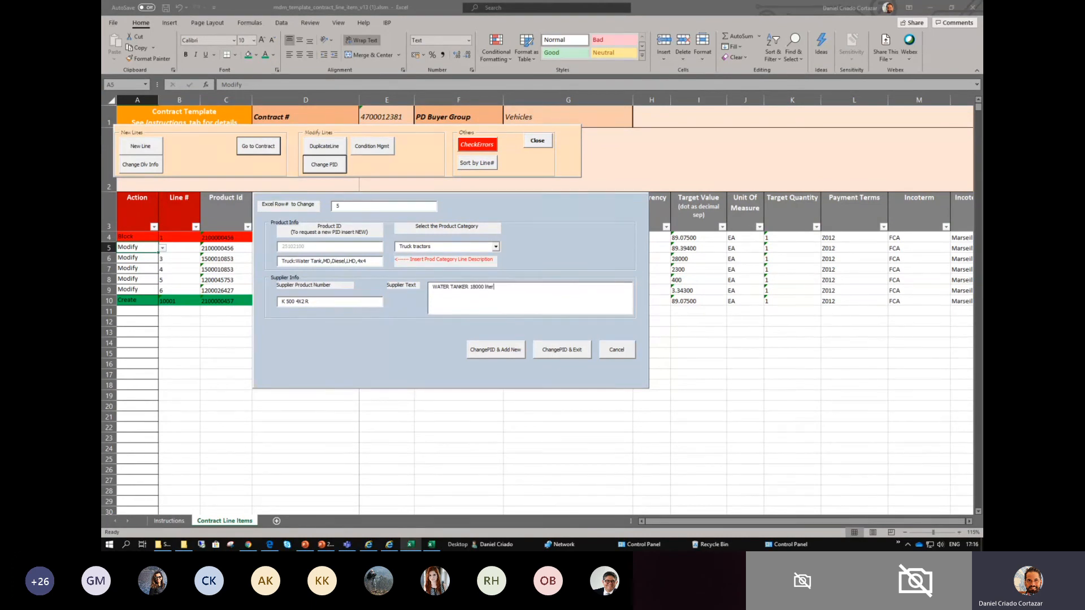
left_click(565, 350)
left_click(374, 354)
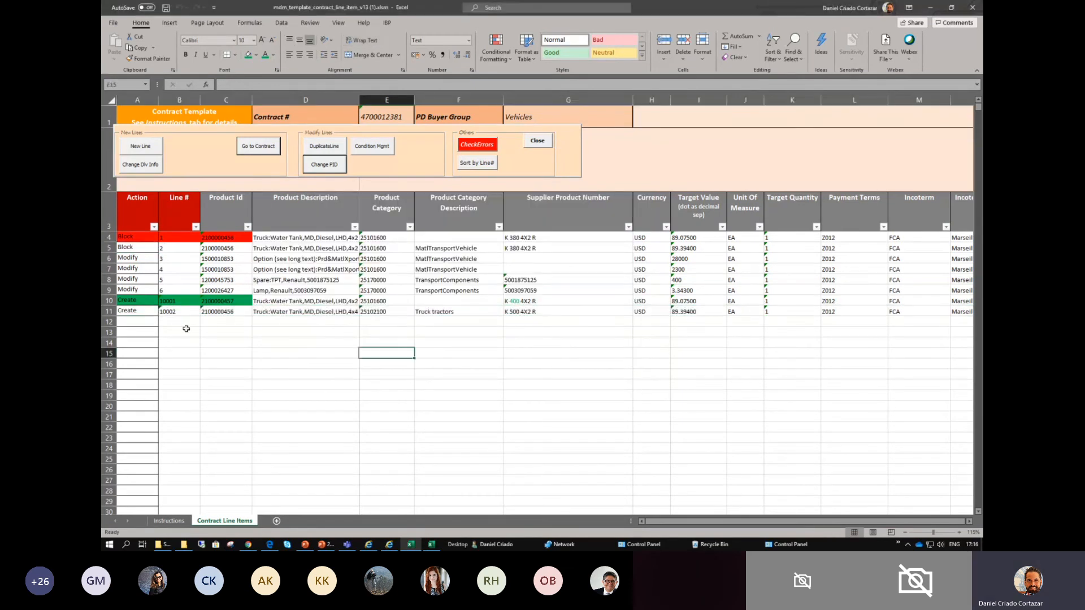
- Fill the Action, Line # and Product Id cells of blocked row 5 with standard red
left_click(137, 249)
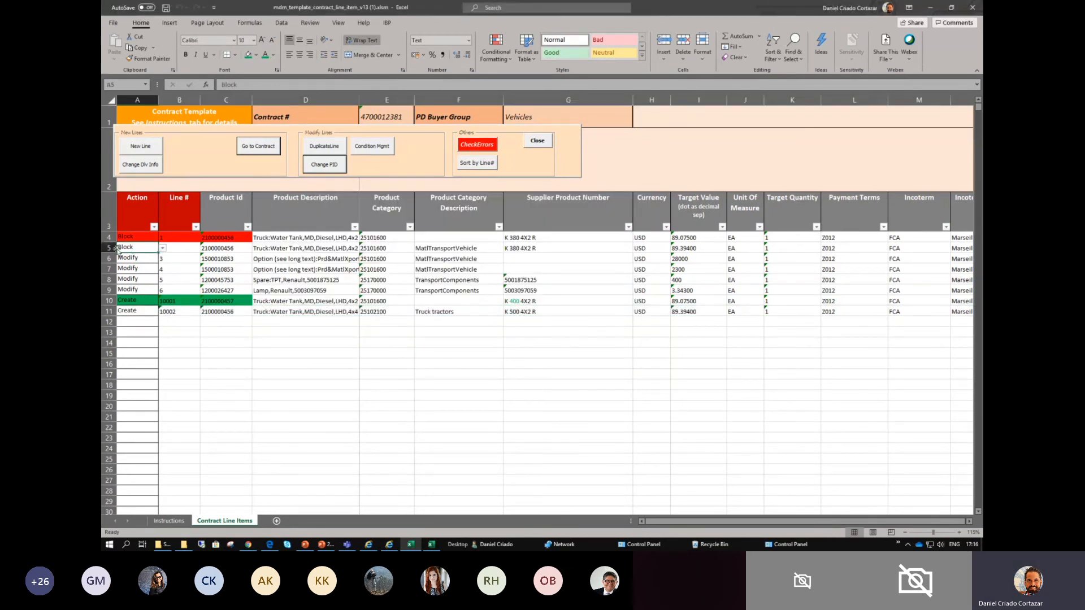
left_click(106, 248)
left_click_drag(134, 249, 210, 249)
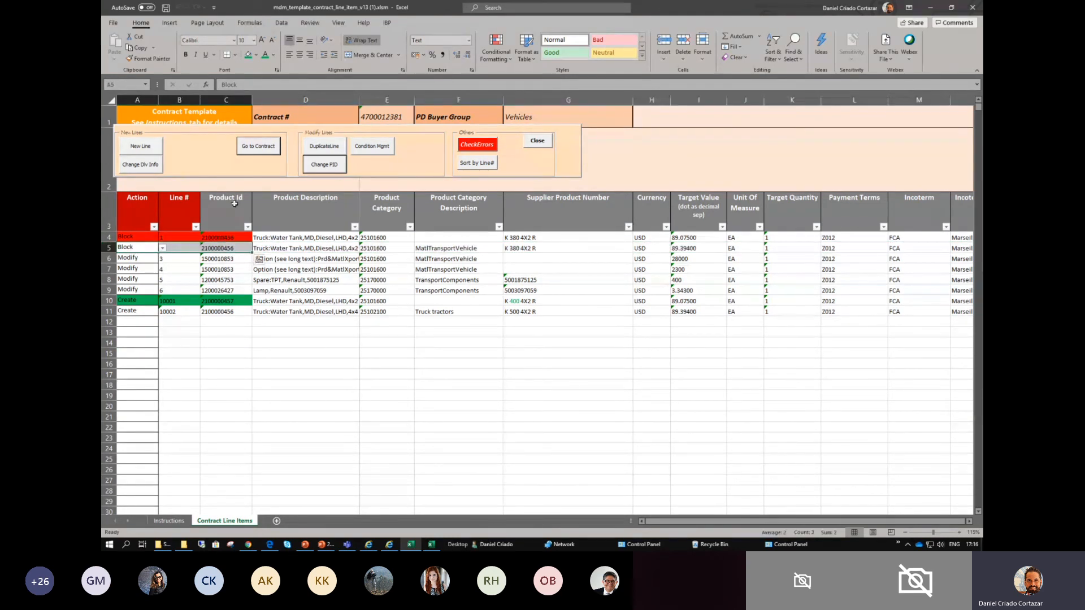
left_click(257, 60)
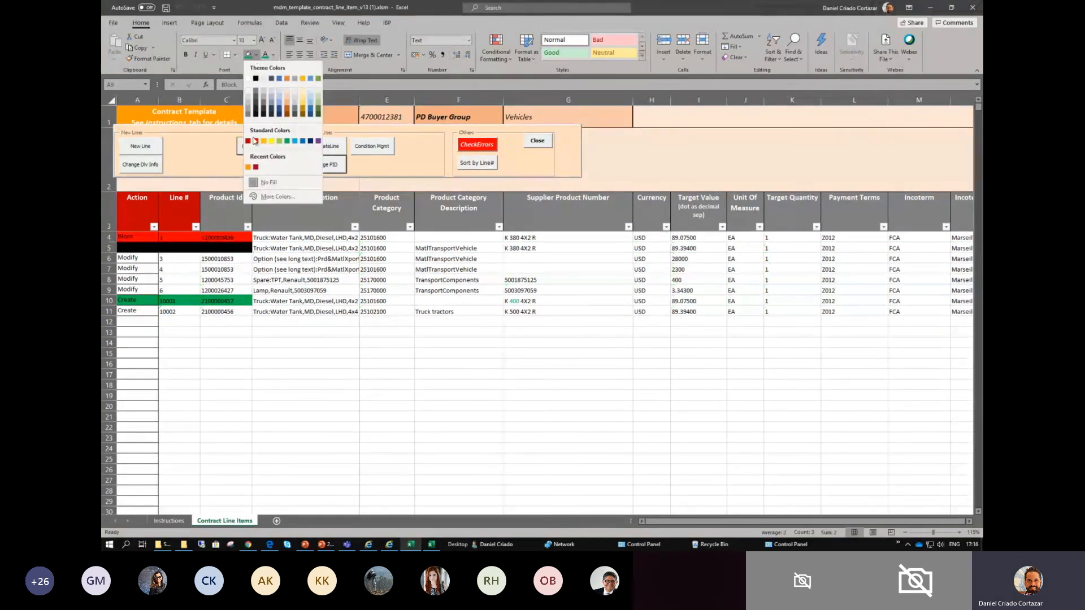
left_click(257, 145)
- Fill the Product Category cell of created row 11 with standard green
left_click_drag(134, 310, 239, 310)
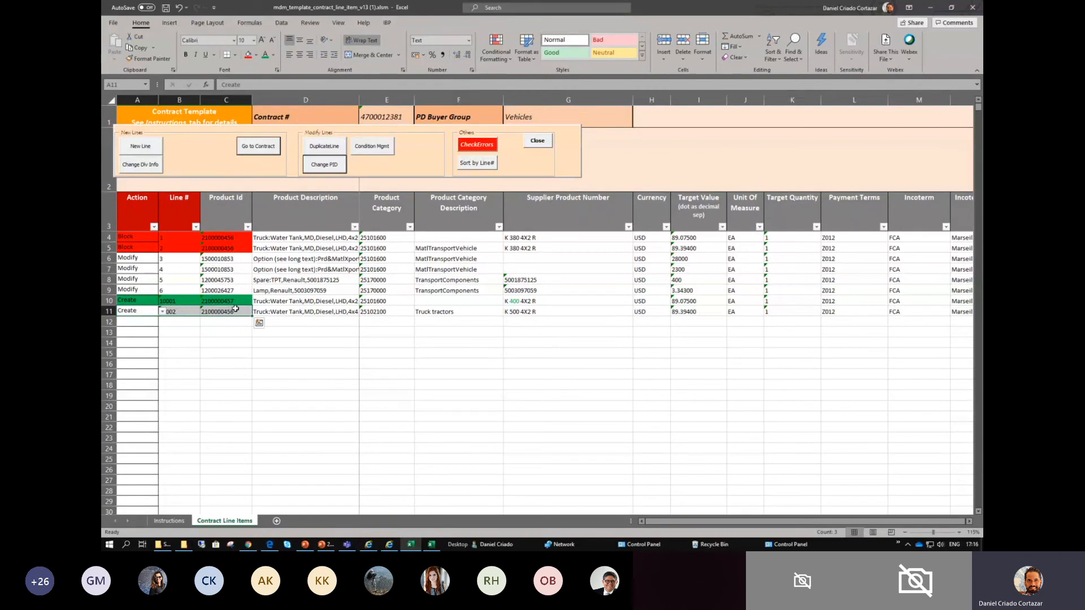
left_click(373, 312)
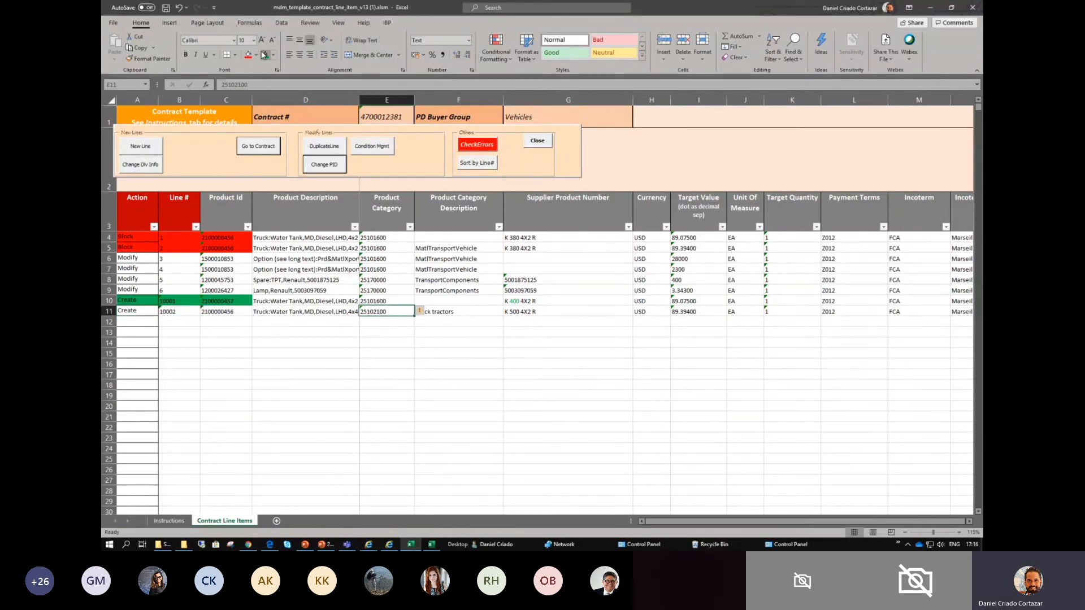
left_click(256, 55)
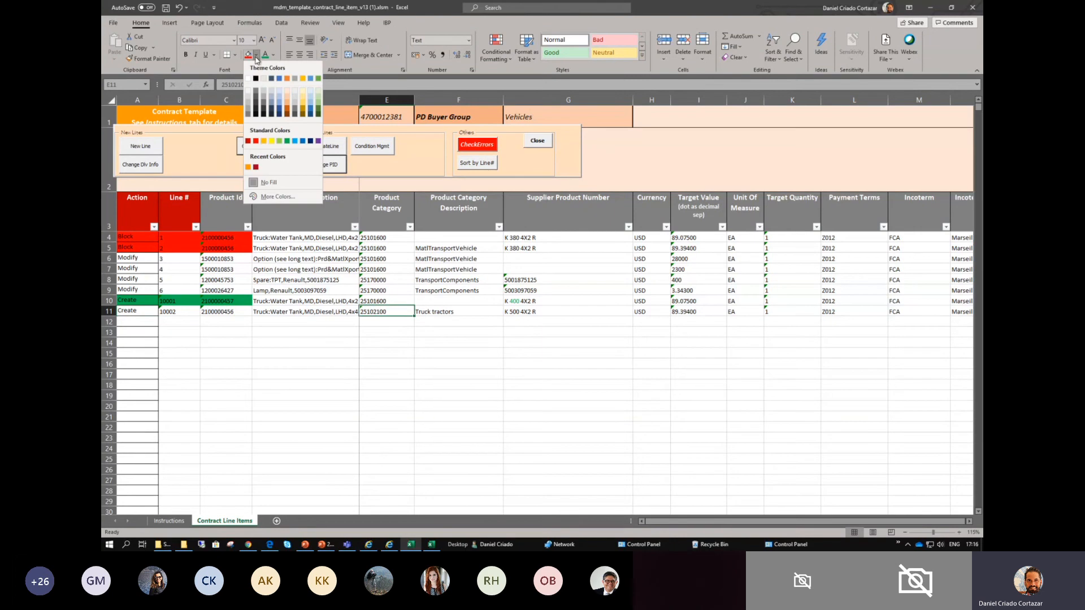
left_click(287, 141)
- Fill the Action and Line # cells of row 11 with the same green
left_click(236, 313)
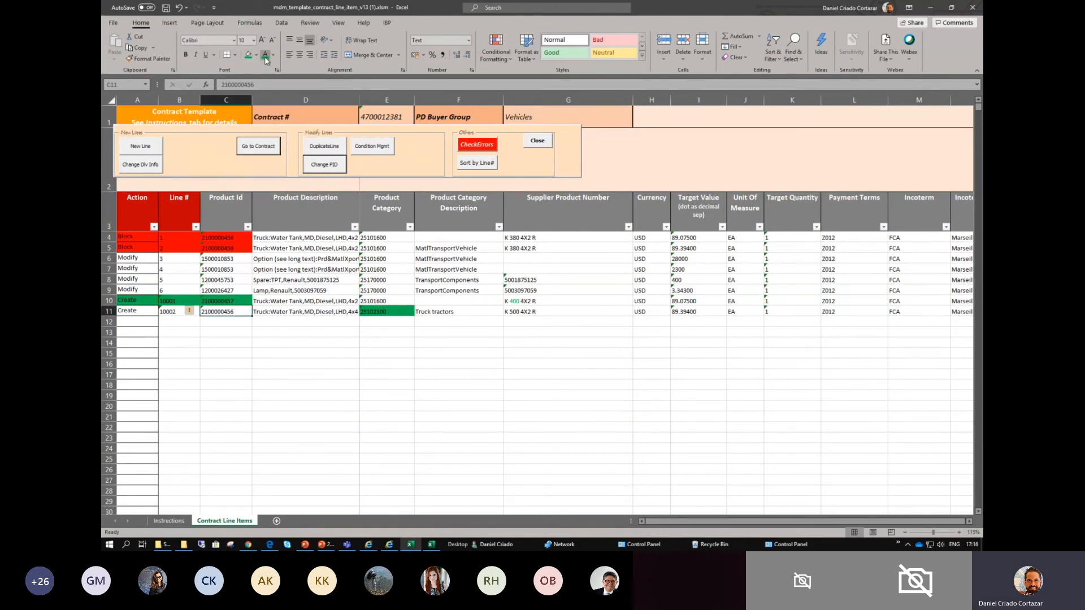
left_click(168, 311)
left_click_drag(130, 313, 178, 310)
left_click(248, 55)
left_click(192, 417)
- Fill row 11's Product Category Description cell, Truck tractors, with the same green
left_click(142, 238)
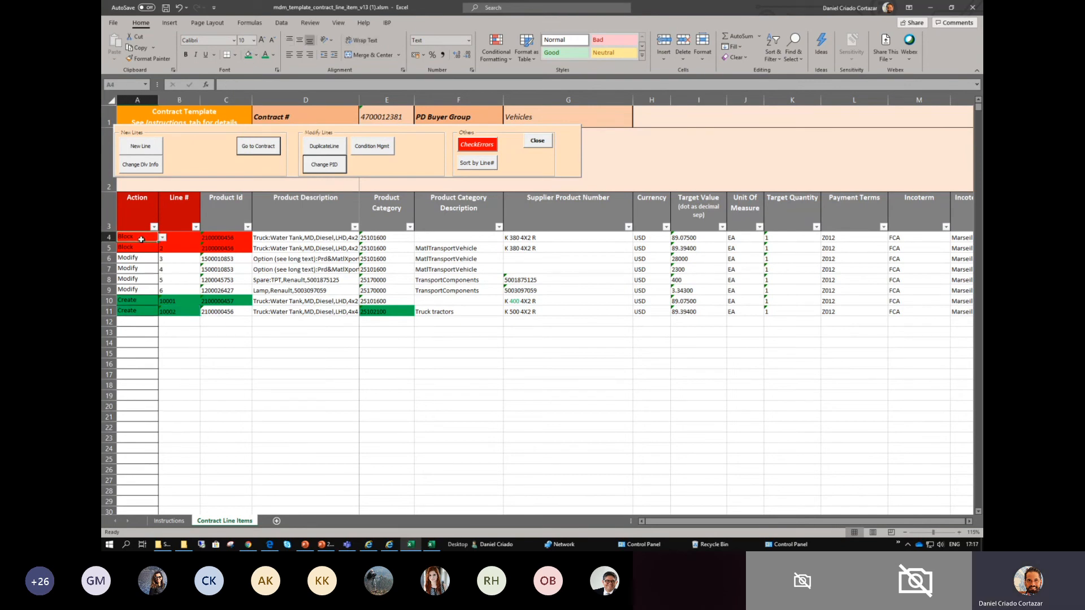
left_click(108, 237)
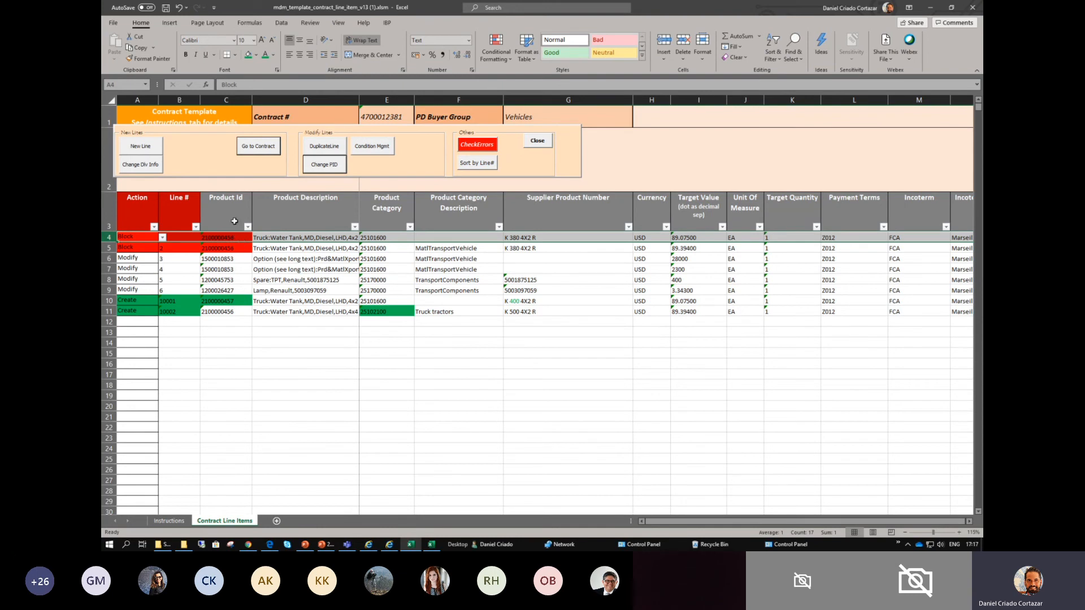
left_click(224, 301)
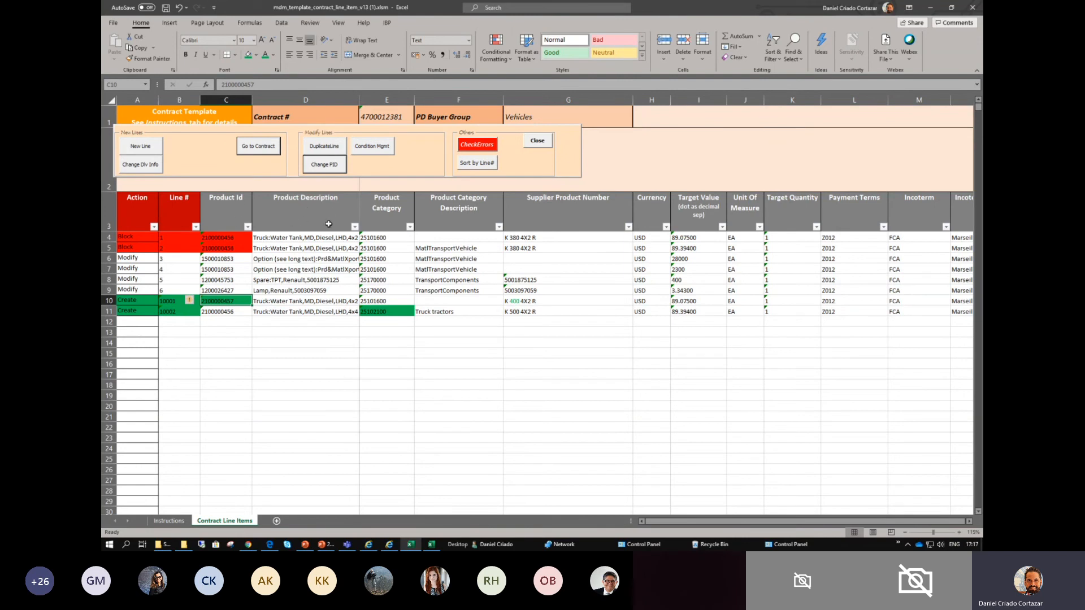
left_click(380, 312)
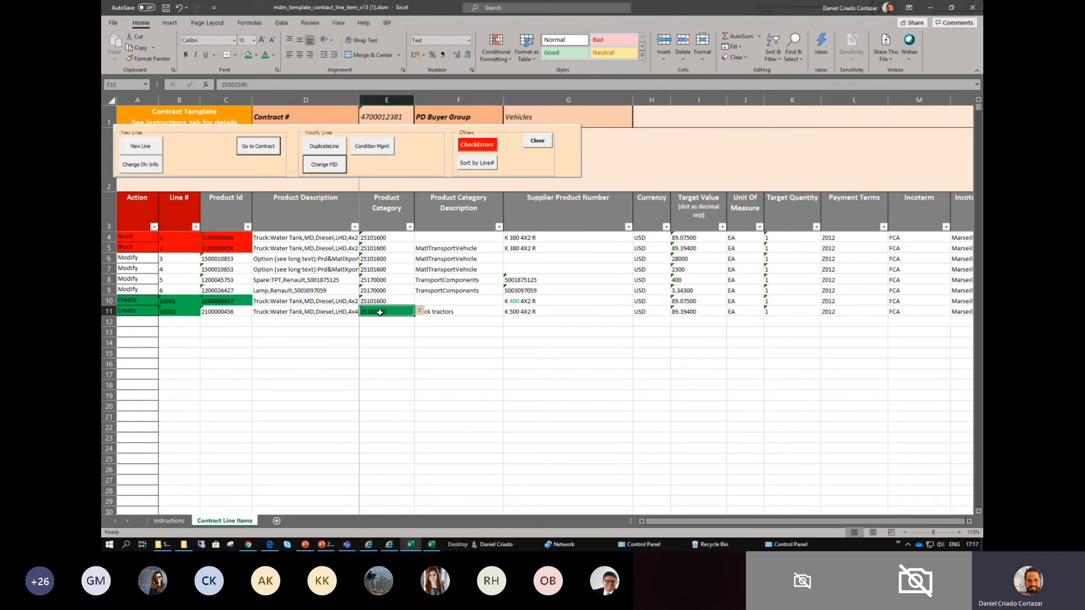
left_click(431, 312)
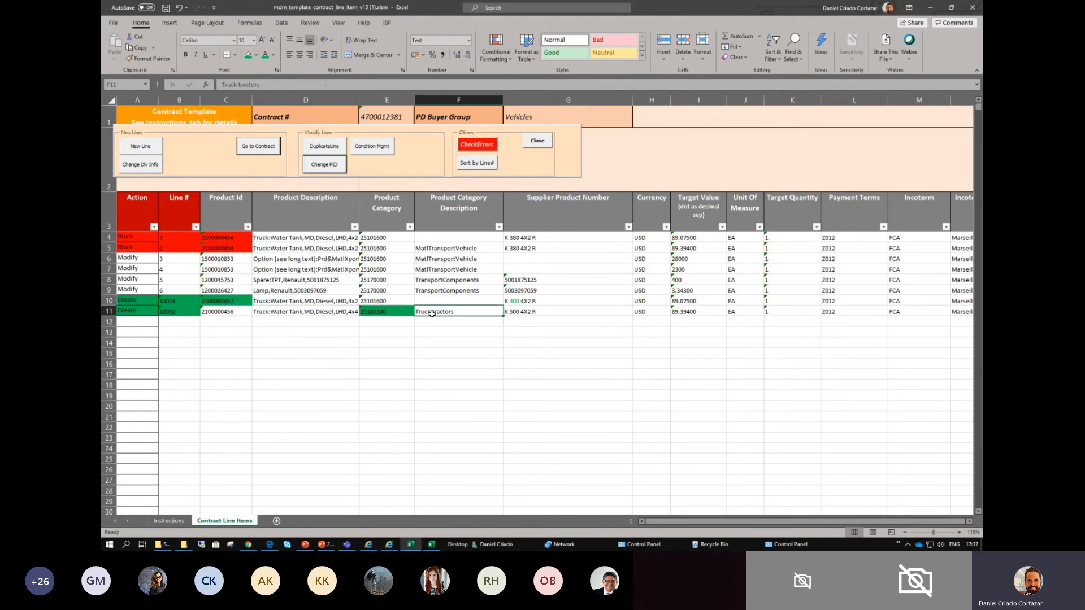
left_click(248, 55)
- Color the "500" in row 11's supplier product number with the green font color
left_click(516, 311)
double_click(516, 312)
double_click(516, 312)
left_click(547, 300)
left_click(527, 341)
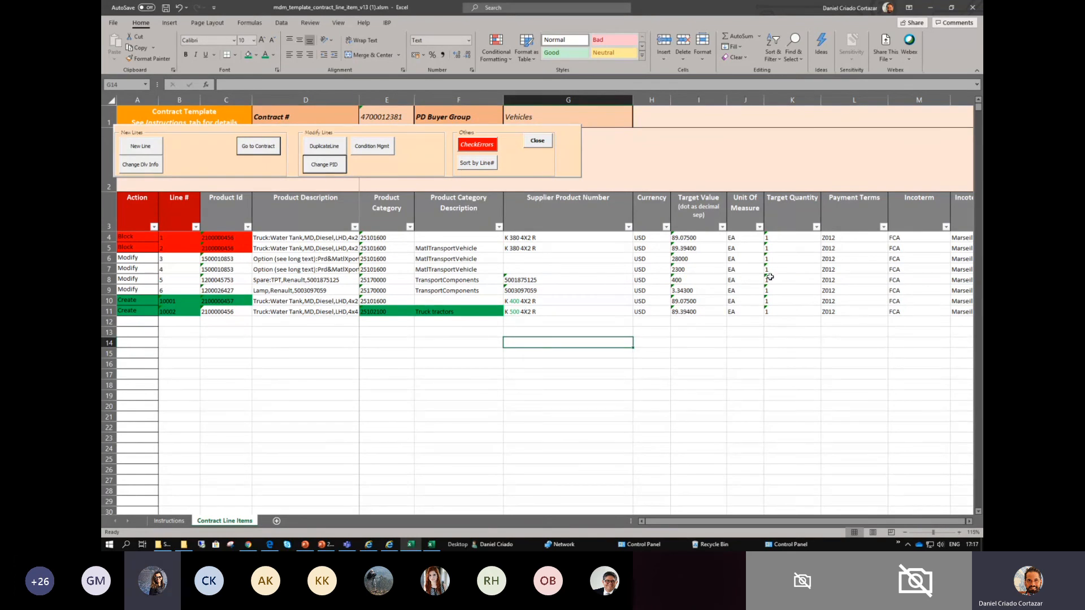
- Try requesting a new product in the Change PID form by entering NEW as the Product ID, and cancel the form
scroll(540, 300, "up", 1)
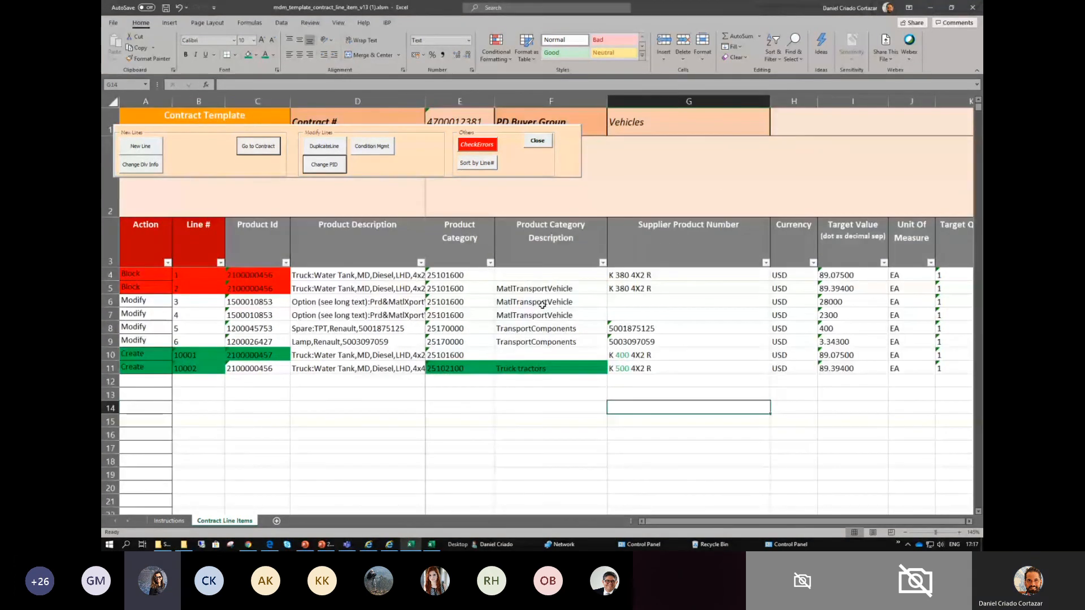
scroll(540, 300, "up", 2)
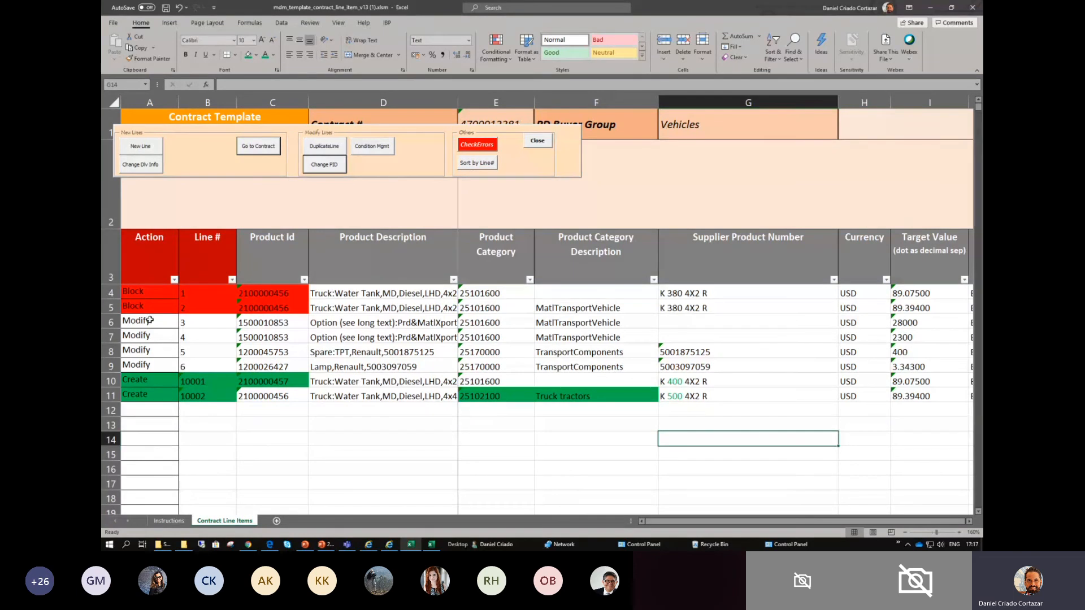
left_click_drag(122, 380, 135, 395)
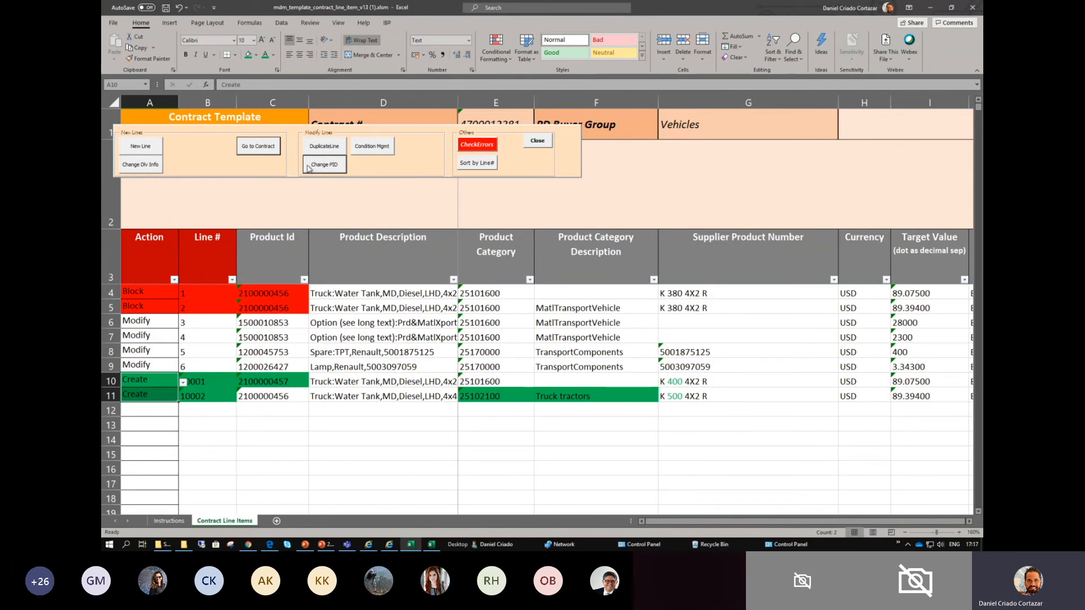
left_click(330, 165)
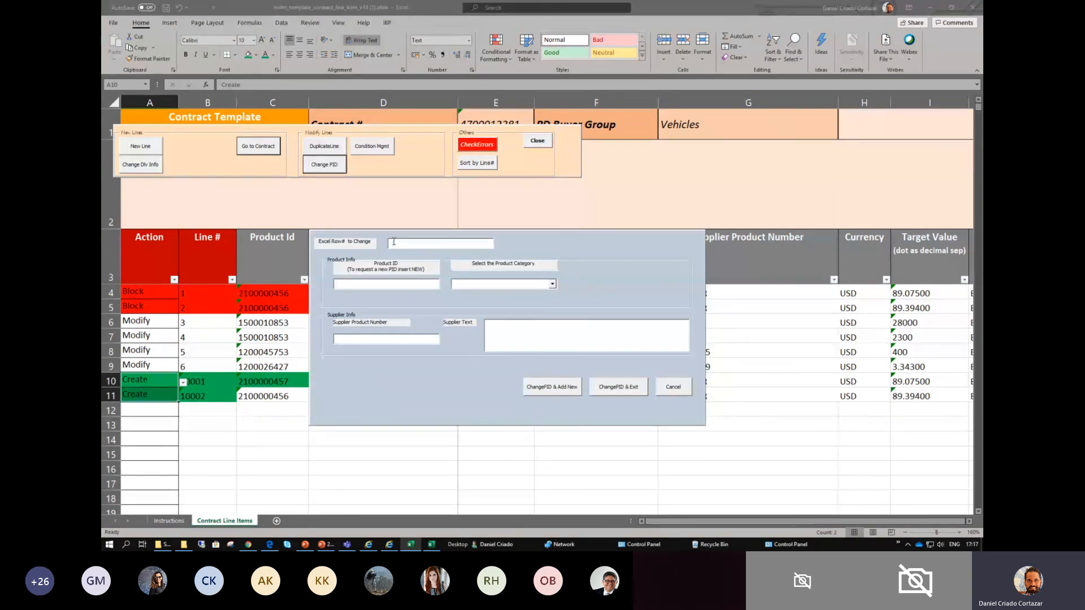
type("NEW")
key("Tab")
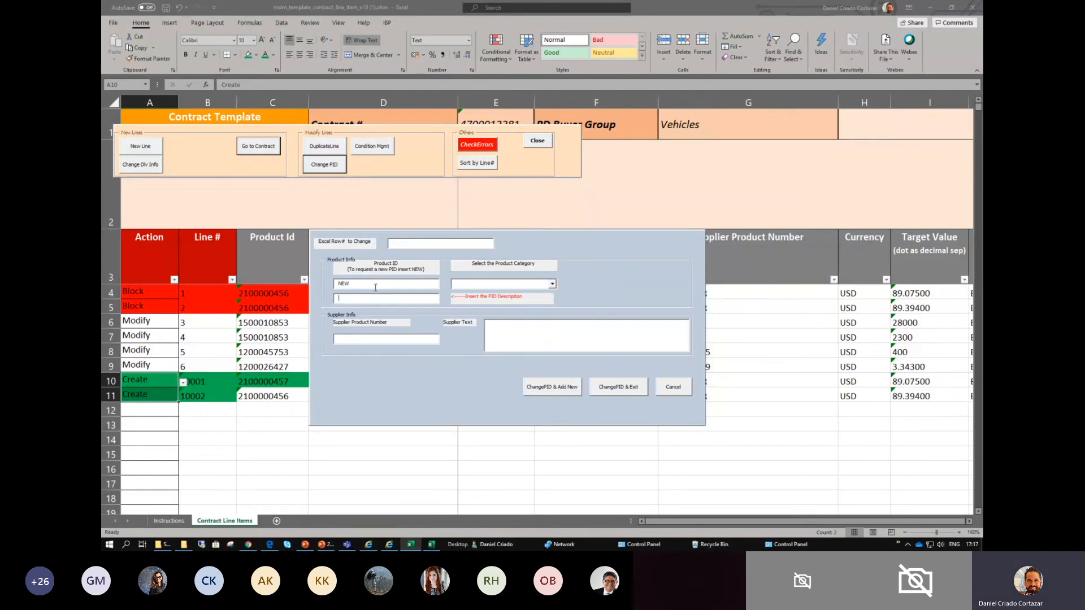
left_click_drag(387, 281, 331, 284)
left_click(677, 387)
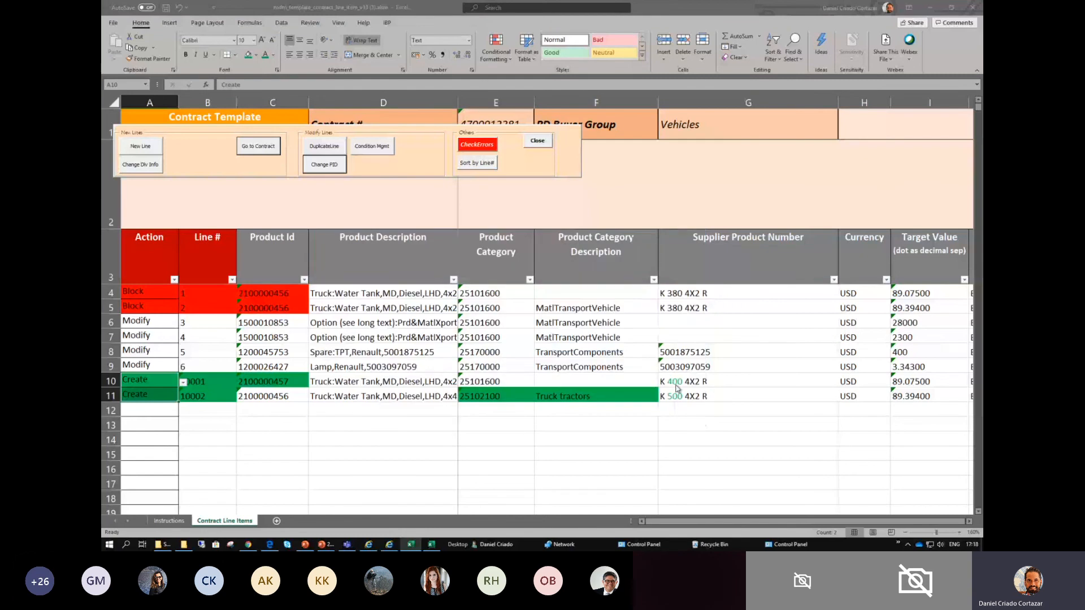
left_click(572, 382)
left_click_drag(136, 382, 358, 416)
left_click(371, 440)
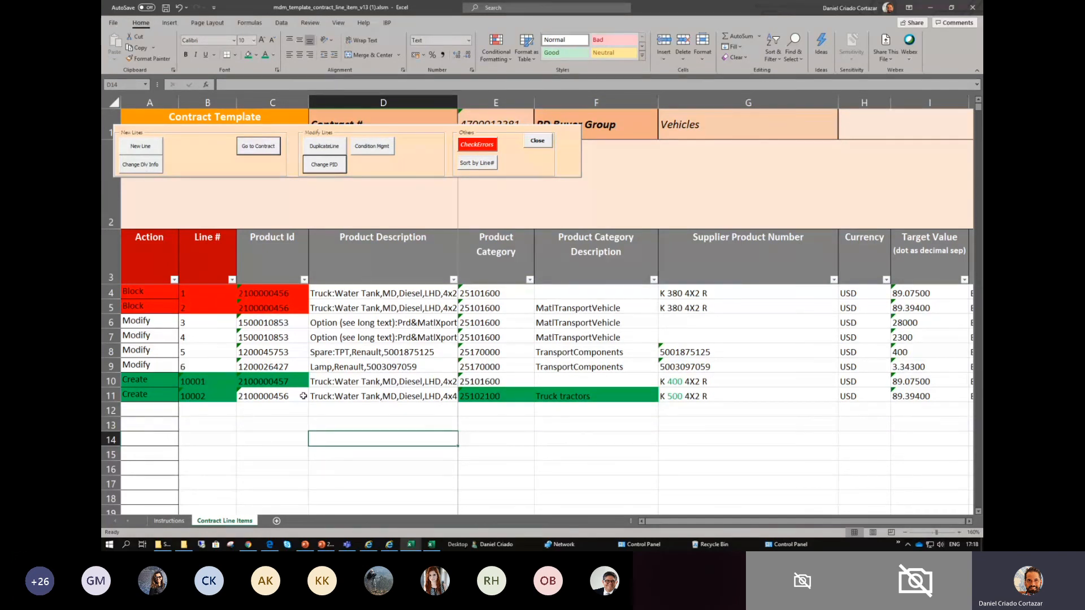
left_click(497, 379)
left_click(662, 382)
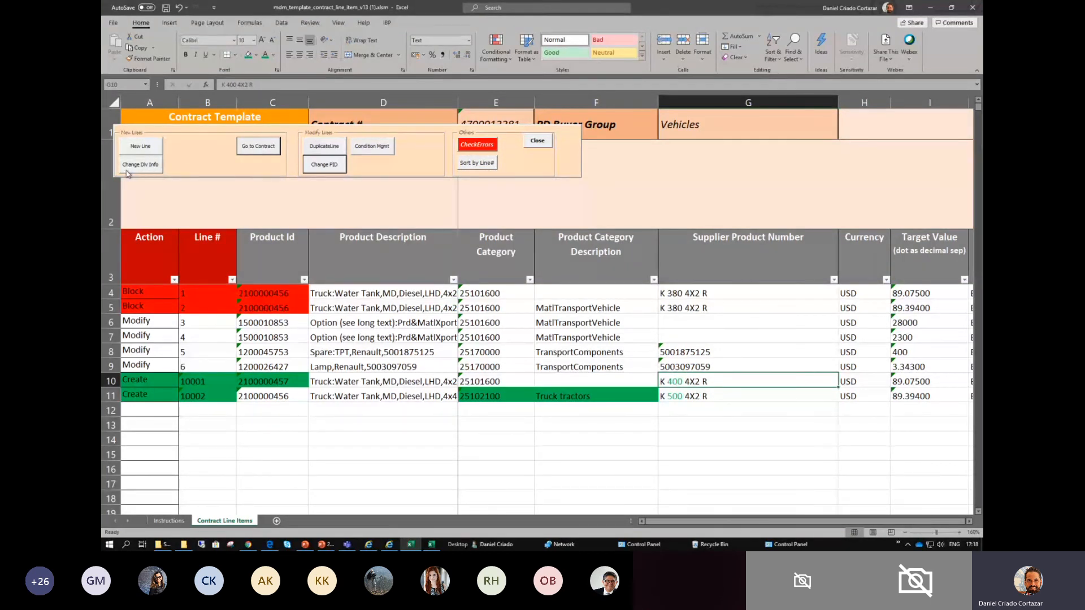
- Open the Change Dlv Info form and set the range of lines from Excel row 6 to row 6
left_click(145, 171)
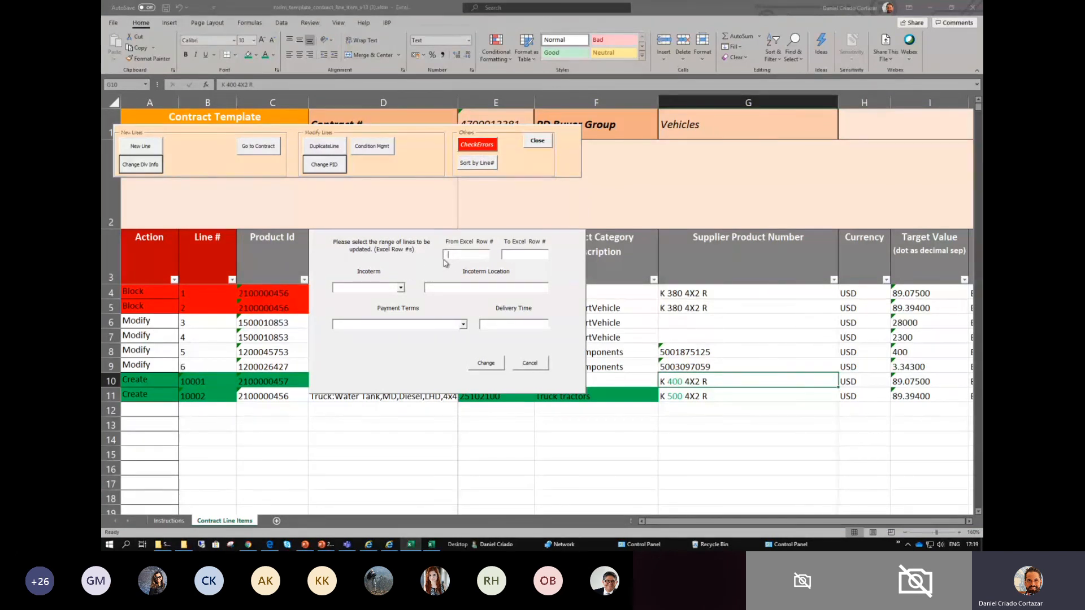
type("6")
left_click(505, 256)
left_click(112, 324)
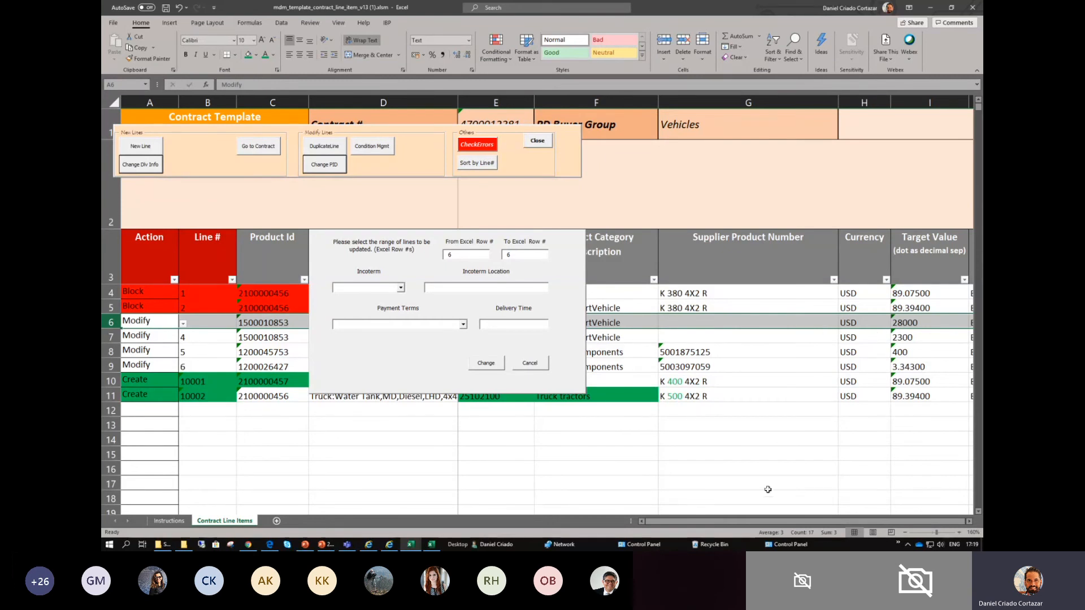
- Set row 6's incoterm to DAP and its incoterm location to Valencia, Spain in the delivery form
left_click_drag(770, 521, 734, 521)
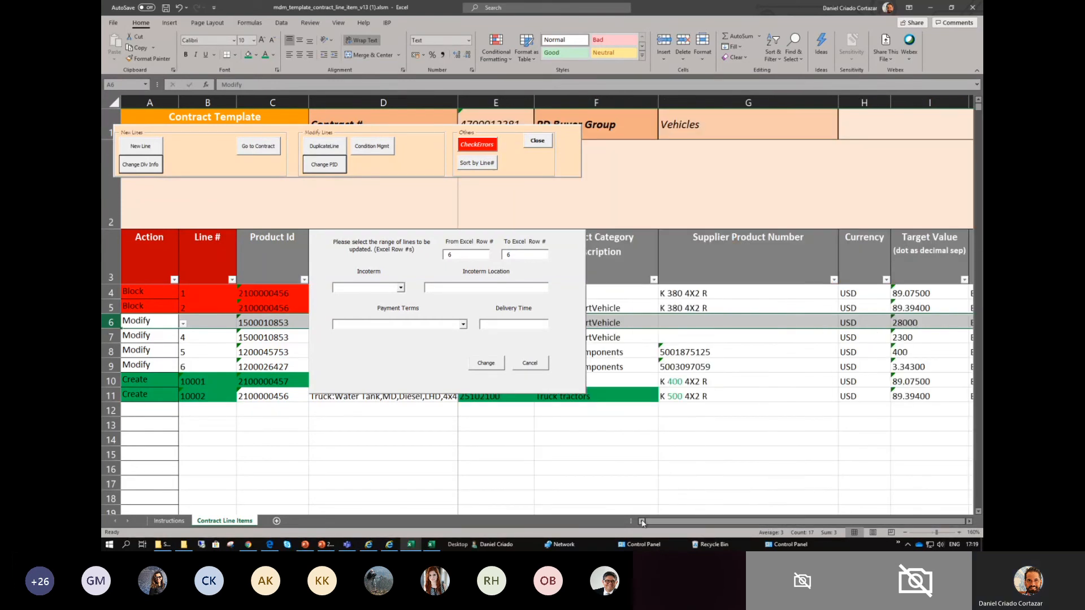
left_click(970, 521)
left_click(970, 522)
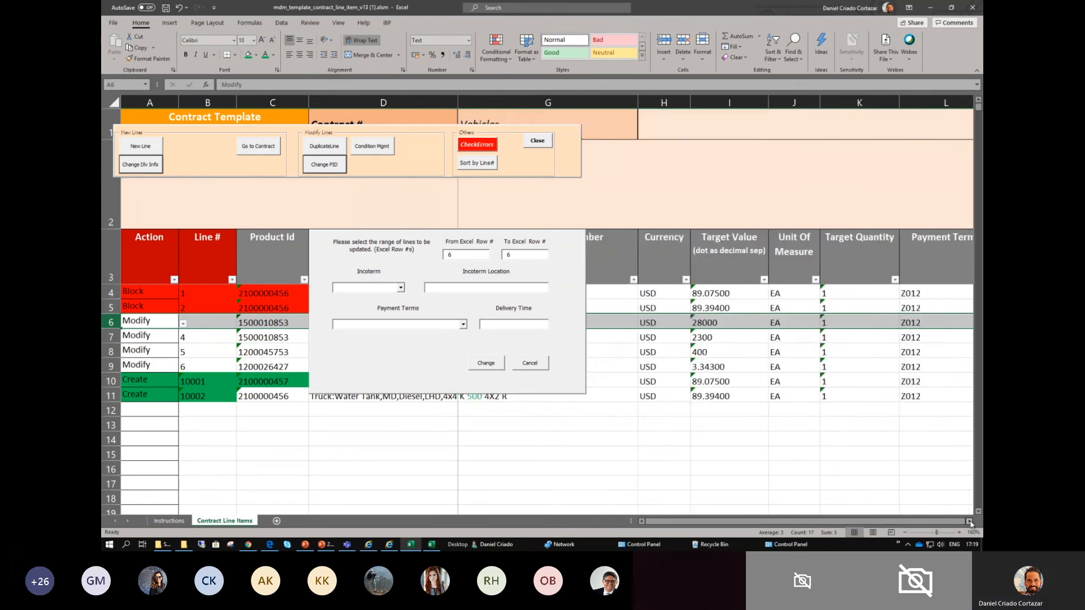
left_click(970, 522)
left_click(969, 521)
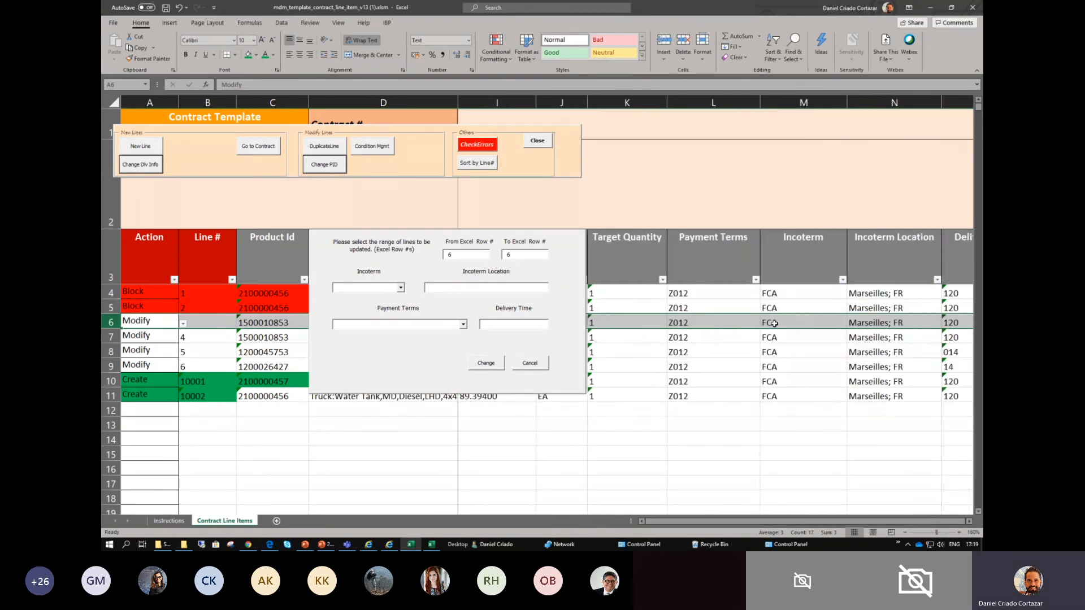
left_click(401, 289)
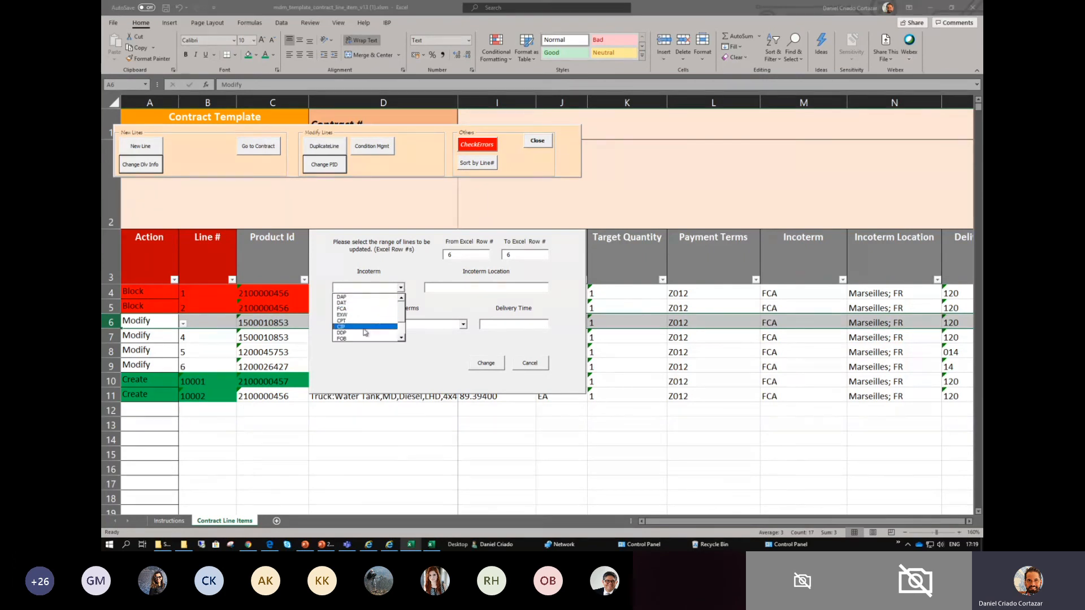
left_click(365, 297)
left_click(438, 289)
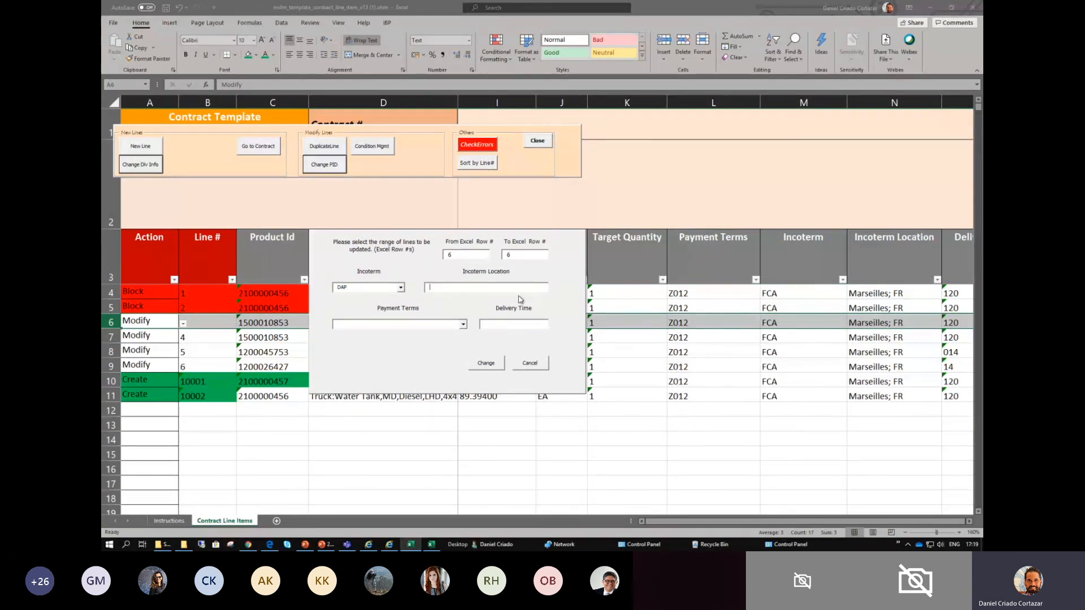
type("Valencia, Spain")
left_click_drag(475, 284, 419, 288)
- Select payment terms Z031 - Within 15 days Due net and set the delivery time to 100
left_click(463, 326)
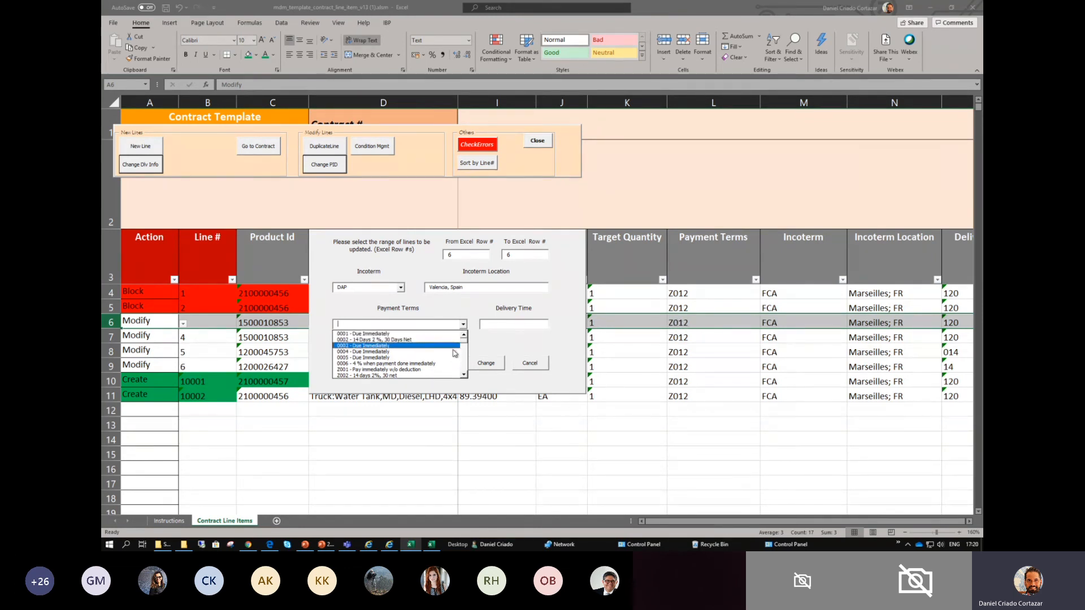
left_click_drag(466, 344, 466, 355)
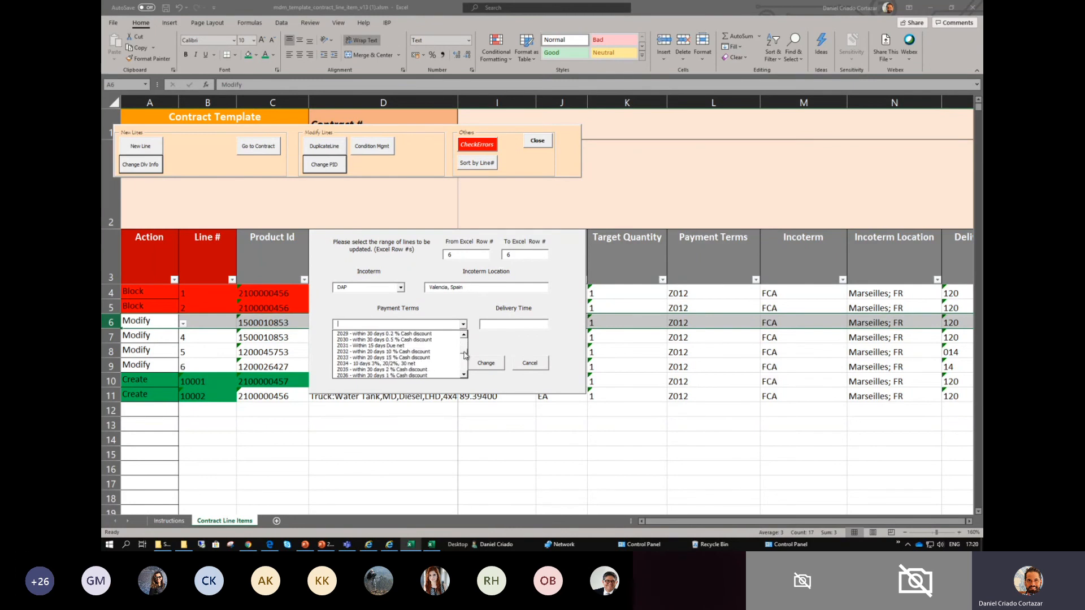
left_click(425, 346)
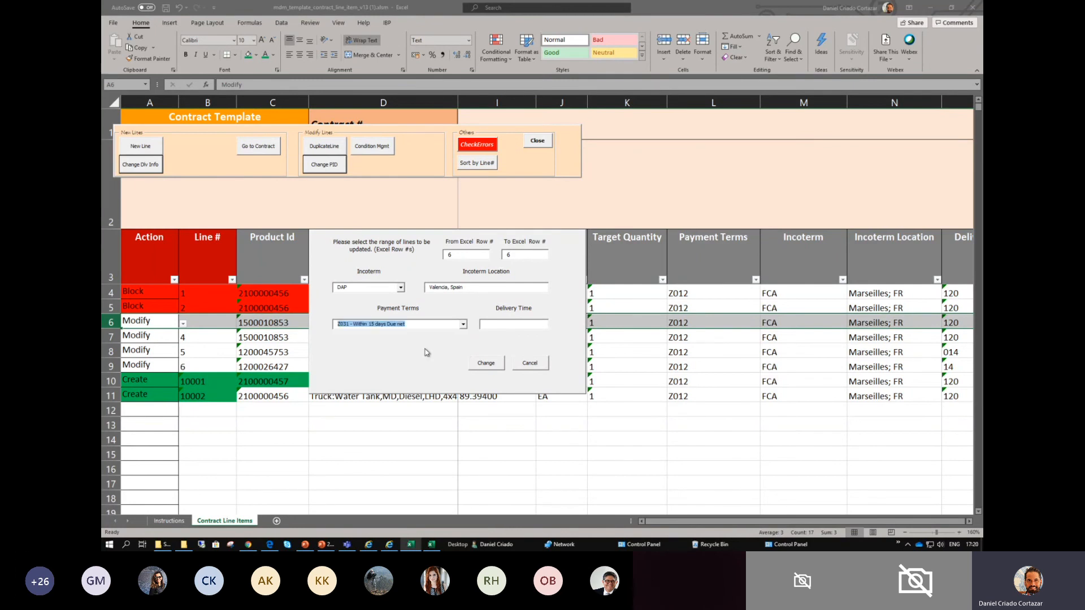
left_click(514, 324)
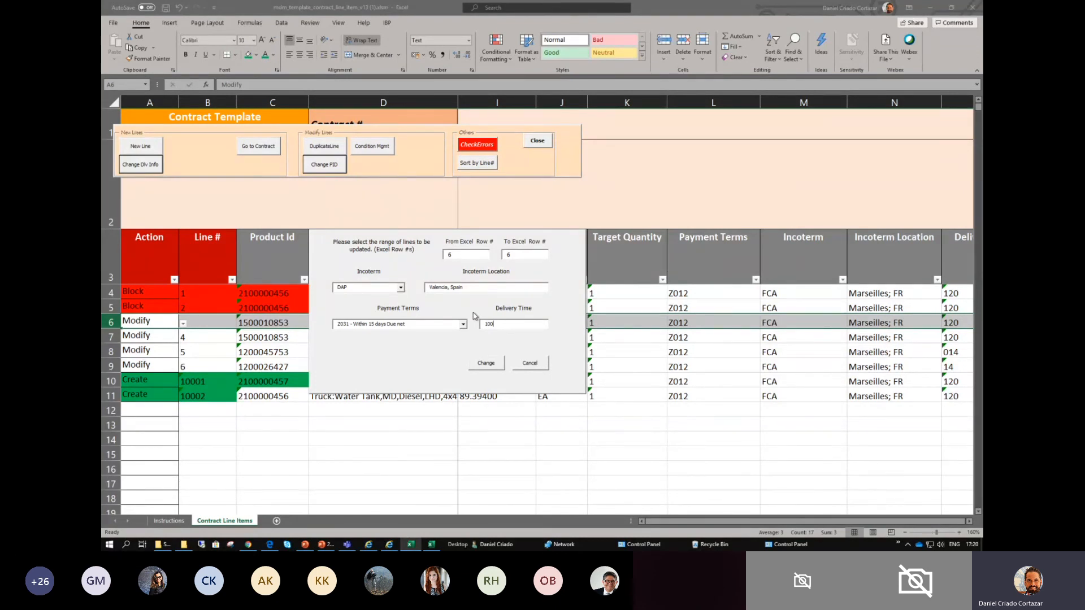
- Apply the delivery and payment changes to row 6 and check its payment terms, incoterm and incoterm location
left_click(487, 365)
left_click(681, 323)
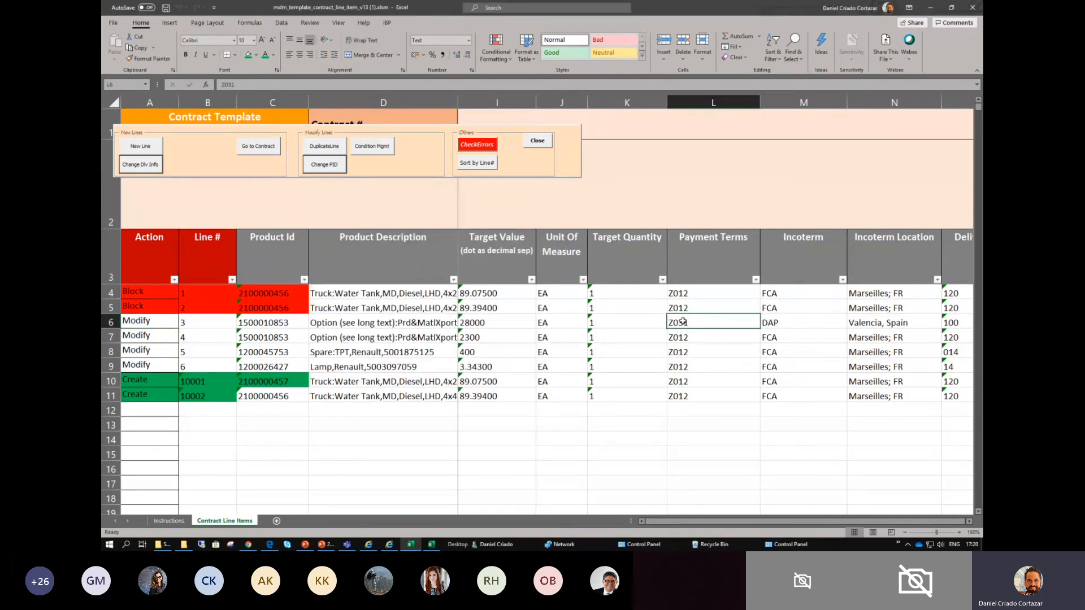
left_click(775, 322)
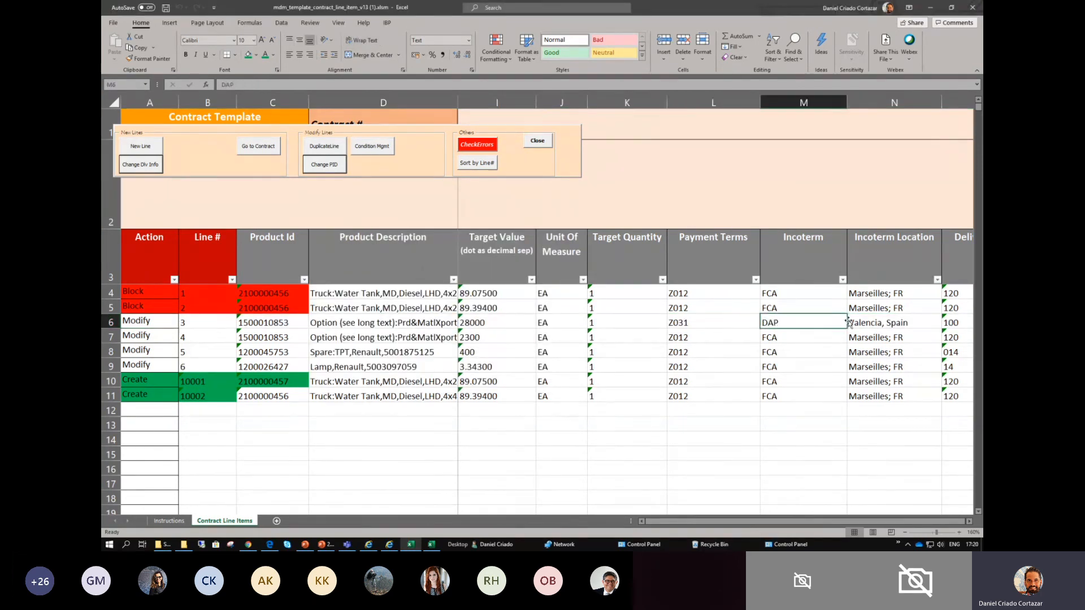
left_click(860, 323)
- Fill row 6's payment terms, incoterm, incoterm location and delivery time cells with green
left_click(714, 326)
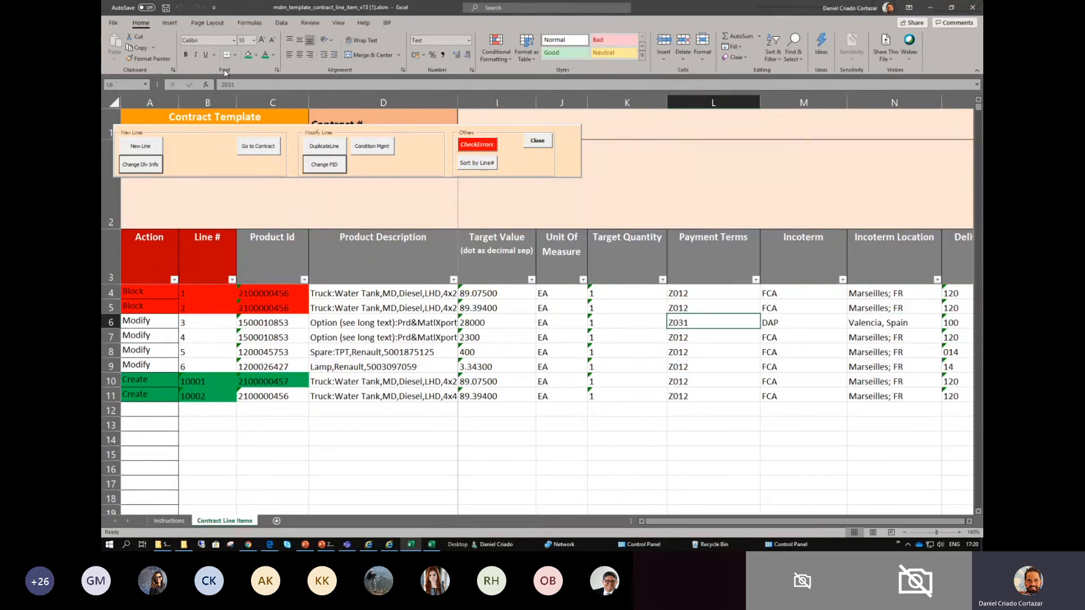
left_click(248, 56)
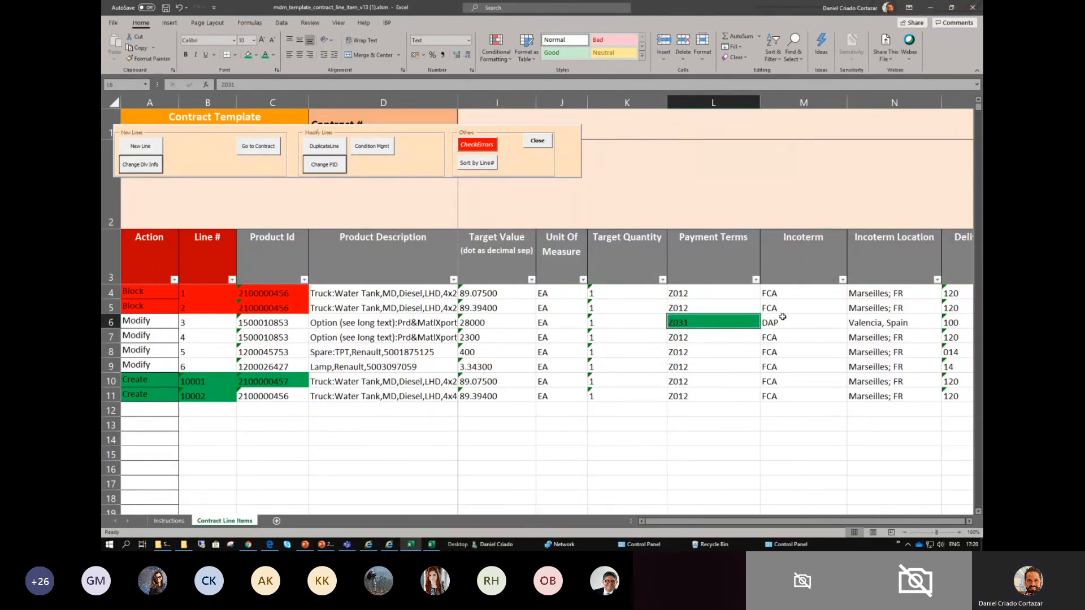
left_click(782, 321)
left_click(248, 55)
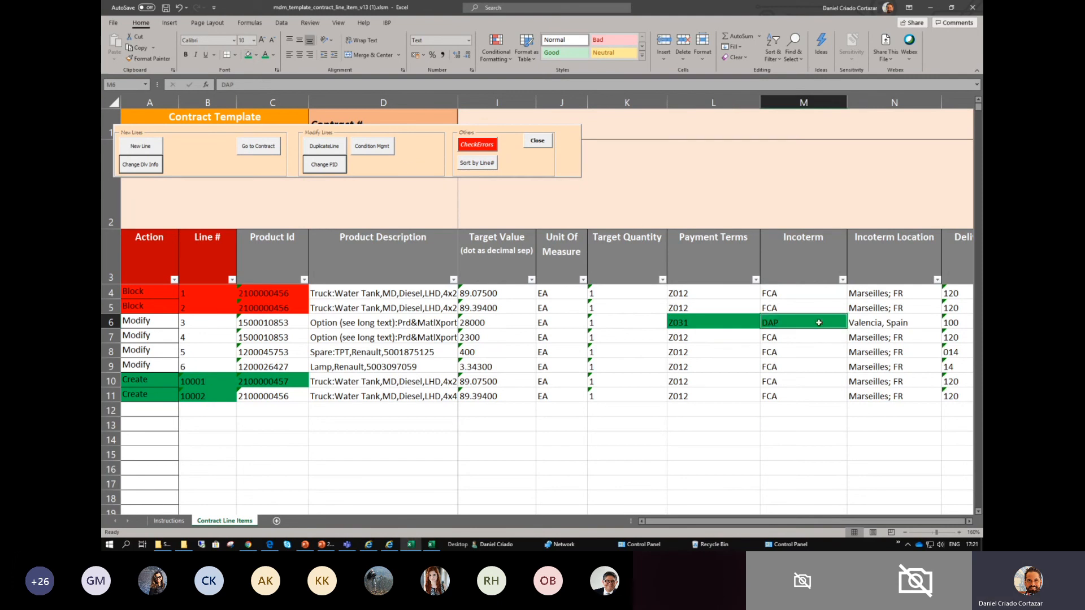
left_click(935, 323)
left_click_drag(935, 323, 954, 322)
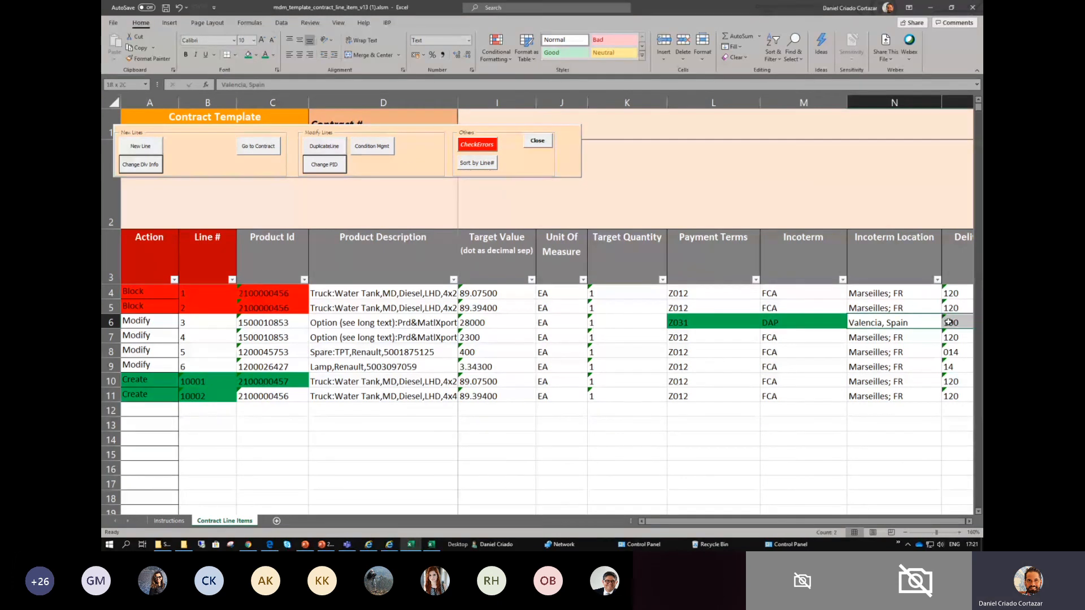
left_click(249, 55)
left_click(702, 395)
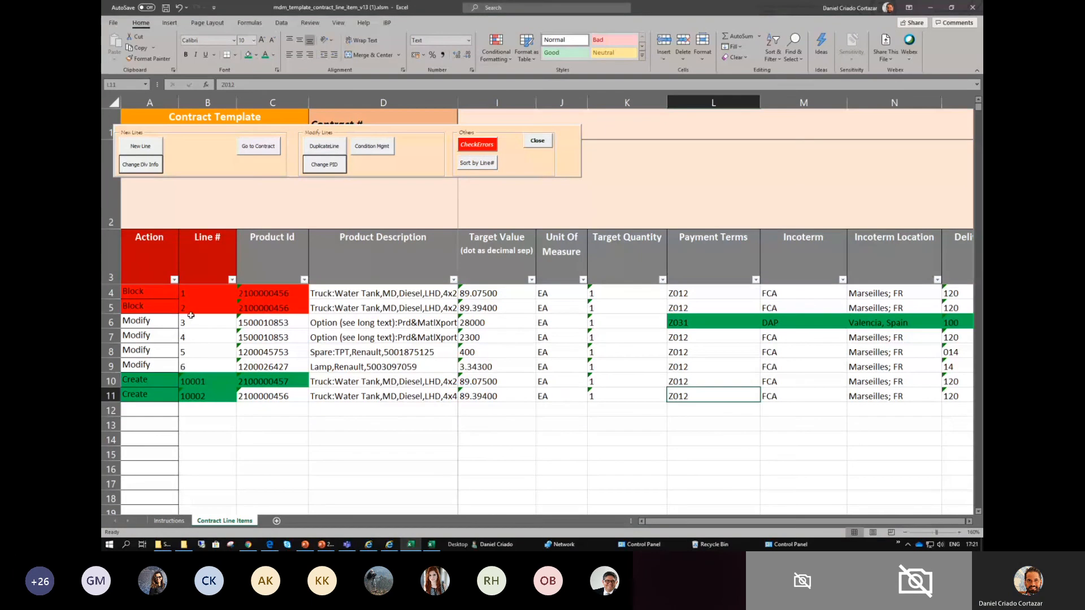
left_click(151, 324)
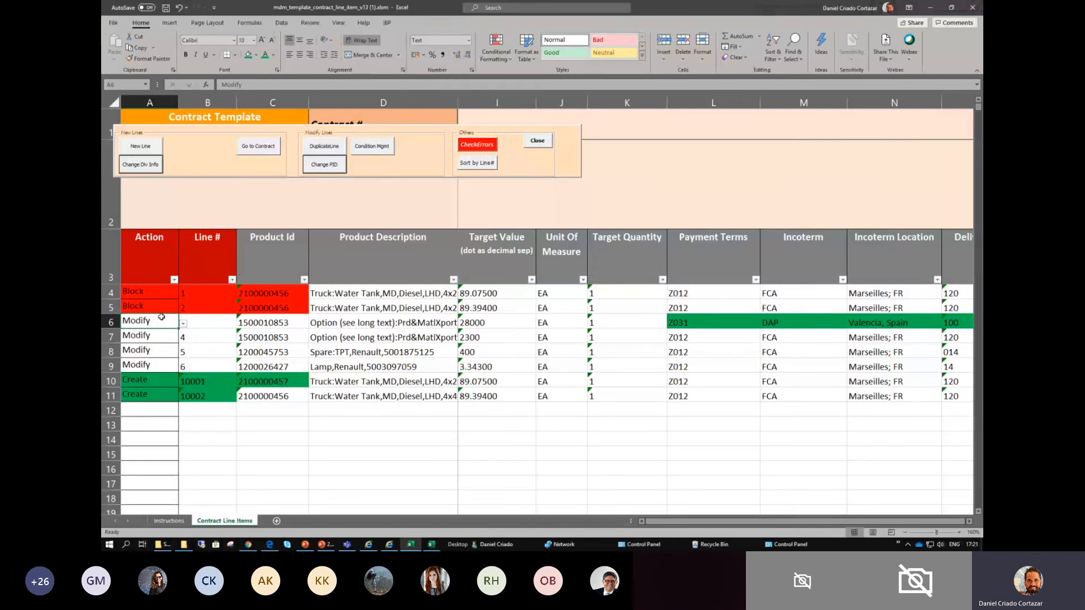
left_click_drag(144, 294, 141, 307)
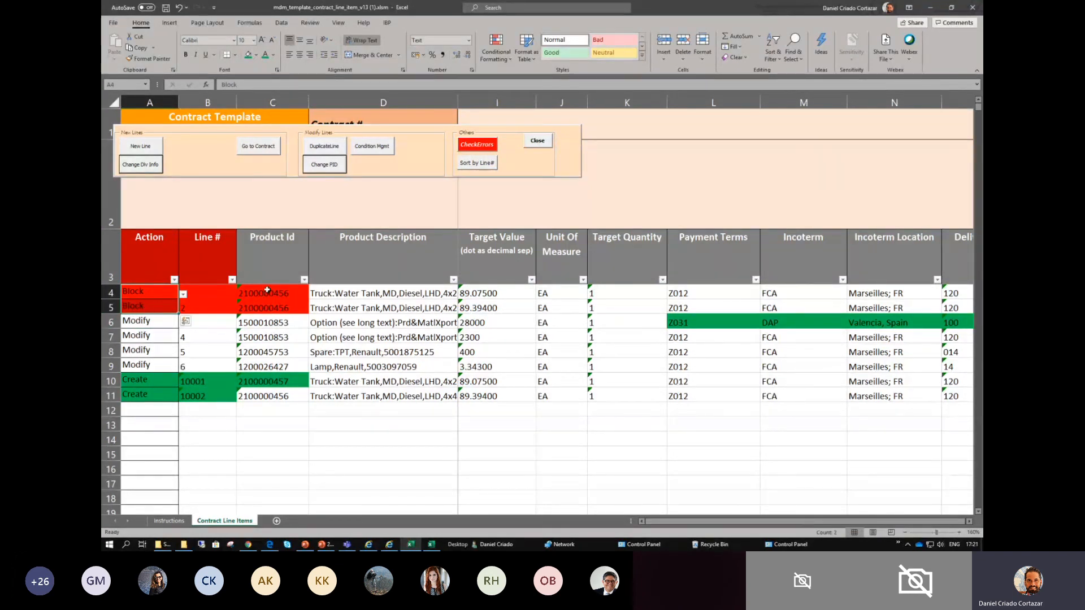
left_click(138, 323)
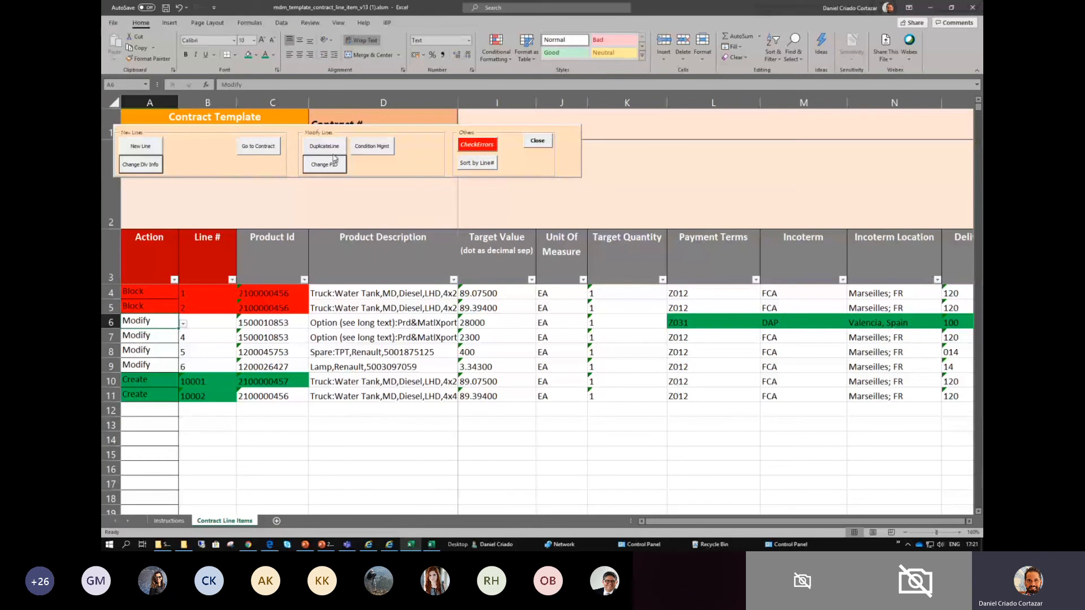
- Open the Manage Conditions form and look through the line numbers and product IDs of the contract lines
left_click(374, 149)
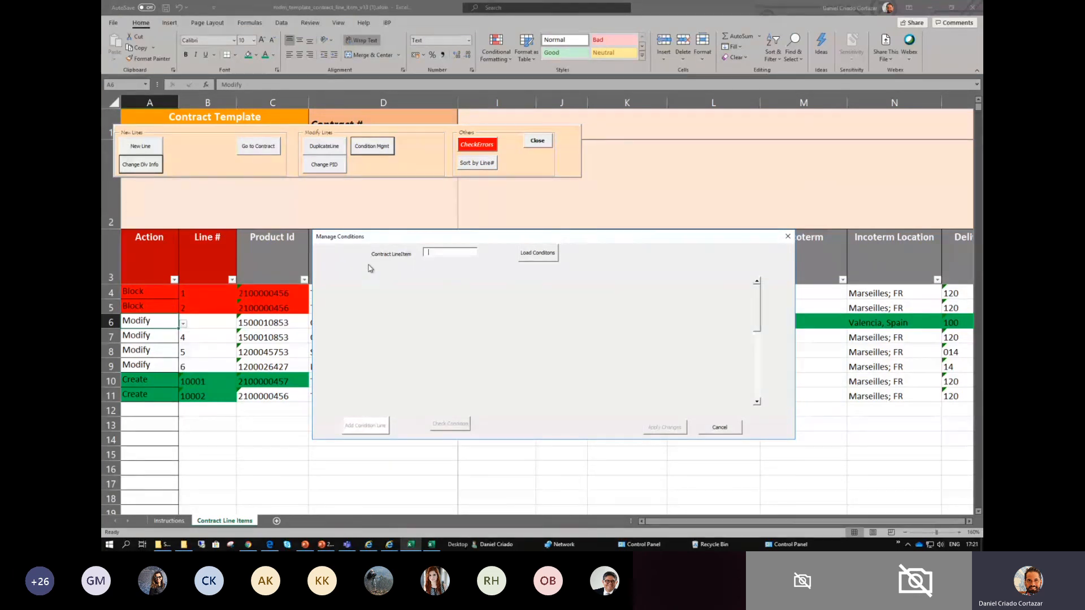
left_click(110, 292)
left_click(110, 308)
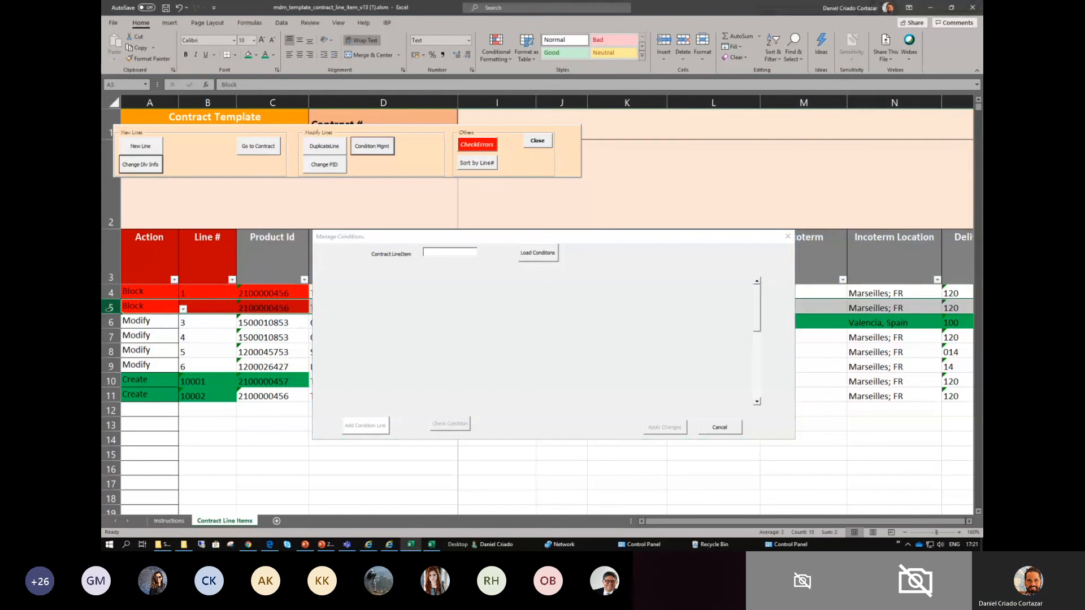
left_click(110, 323)
left_click(110, 336)
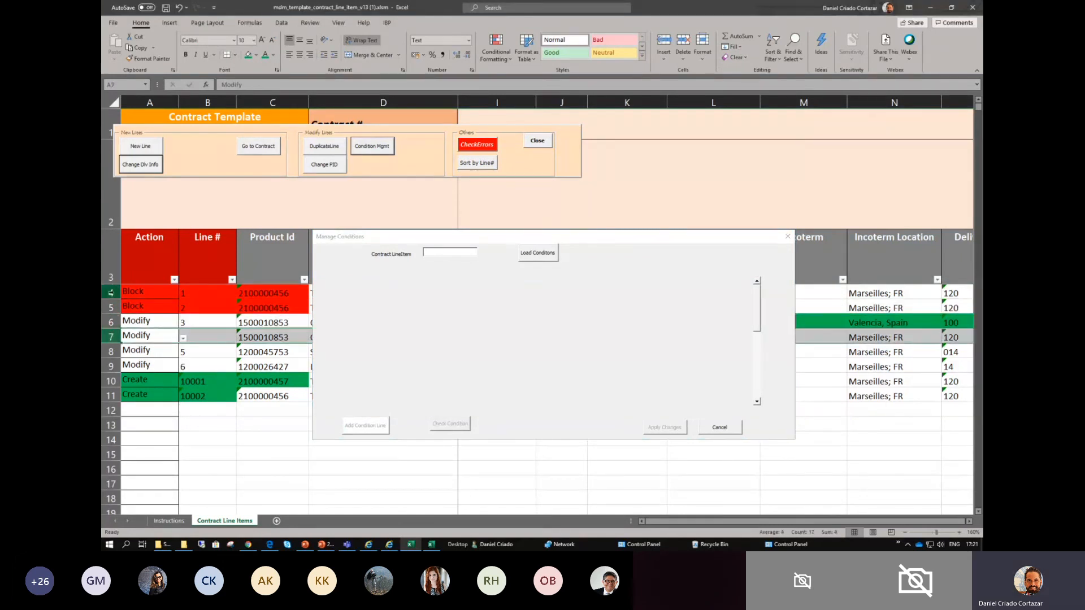
left_click(361, 242)
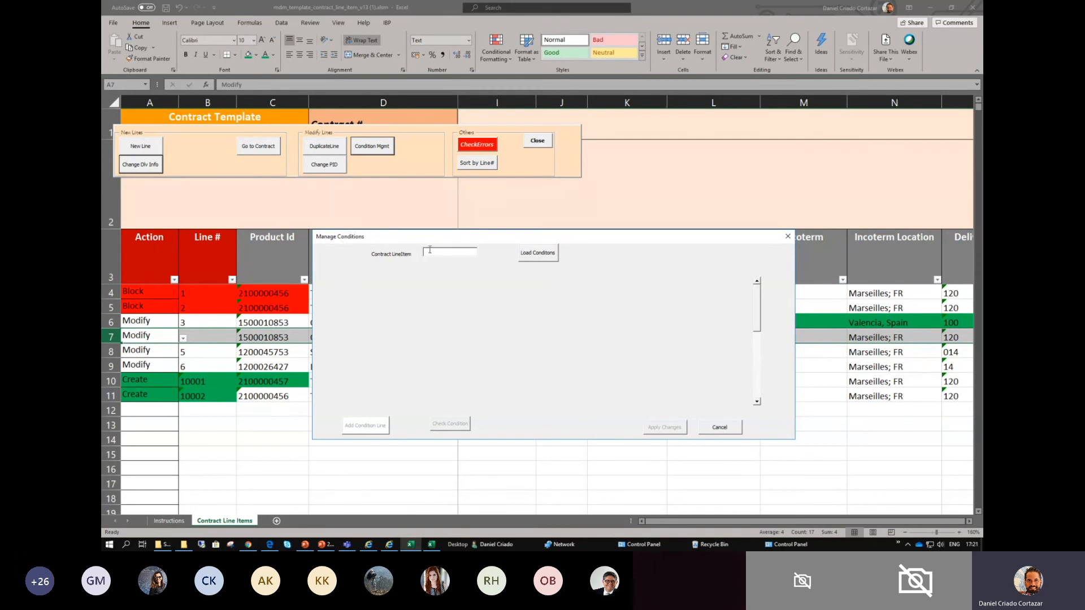
left_click(211, 294)
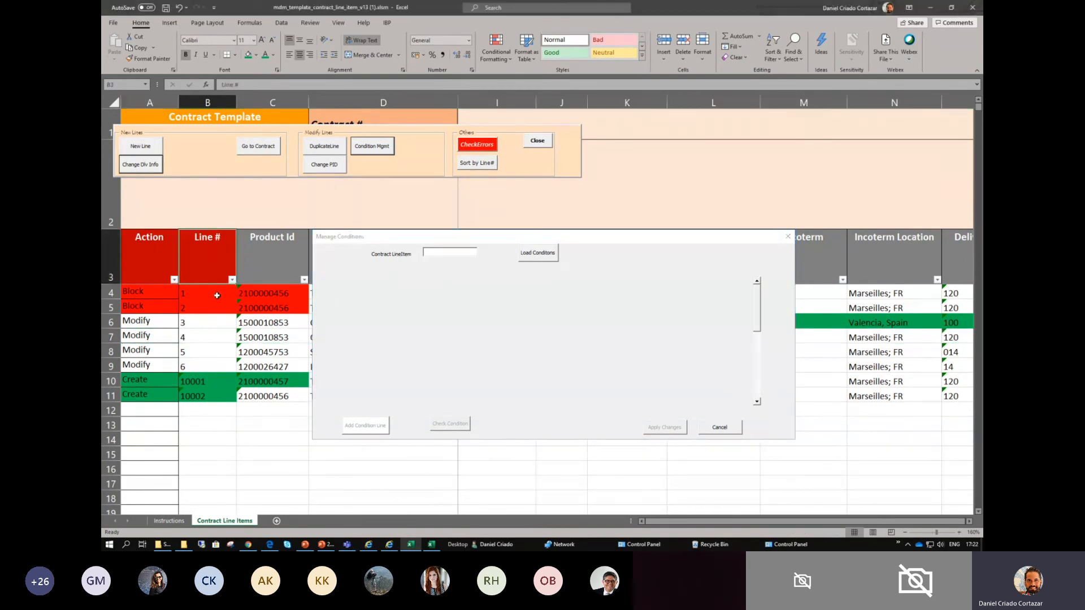
left_click(196, 362)
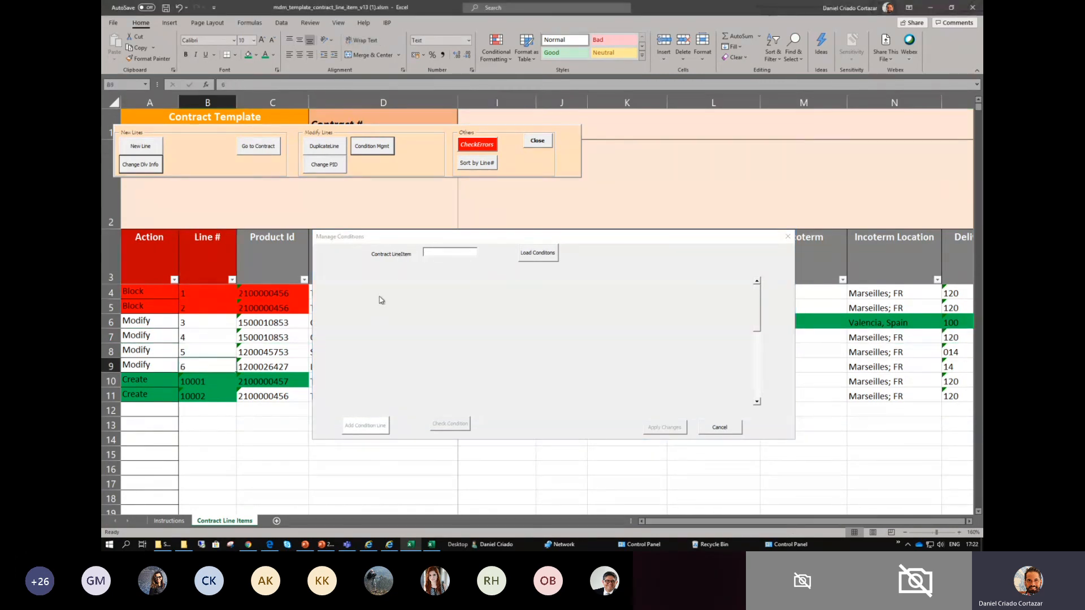
left_click(449, 252)
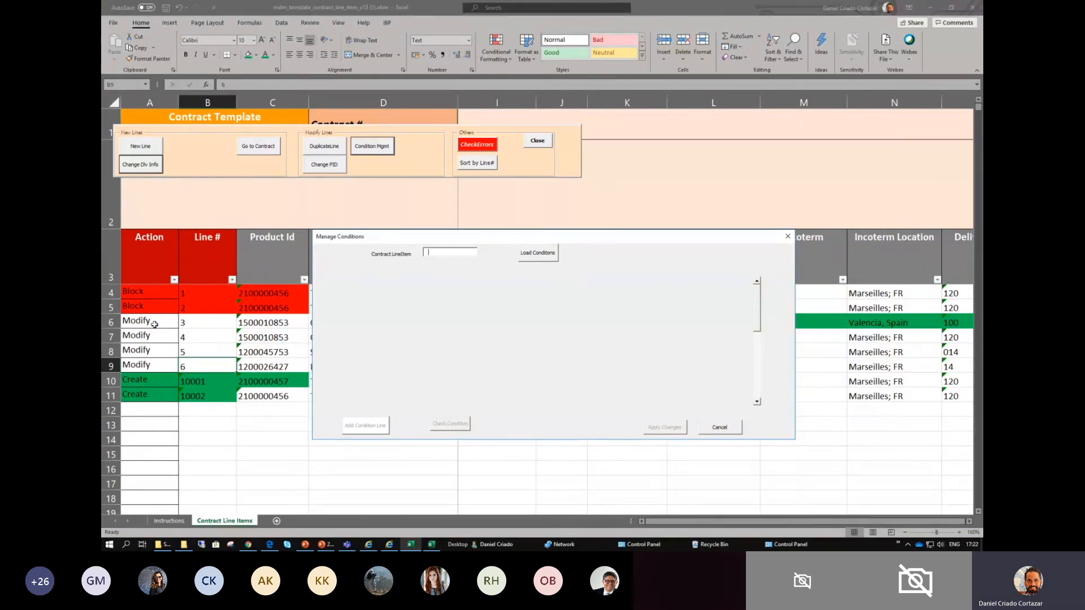
left_click(191, 334)
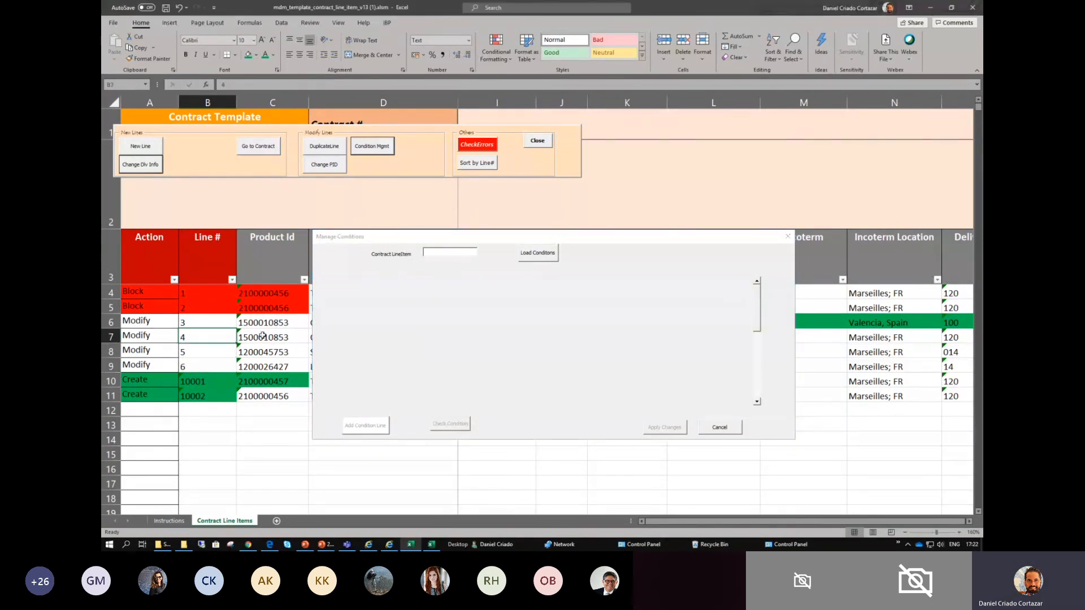
left_click(255, 337)
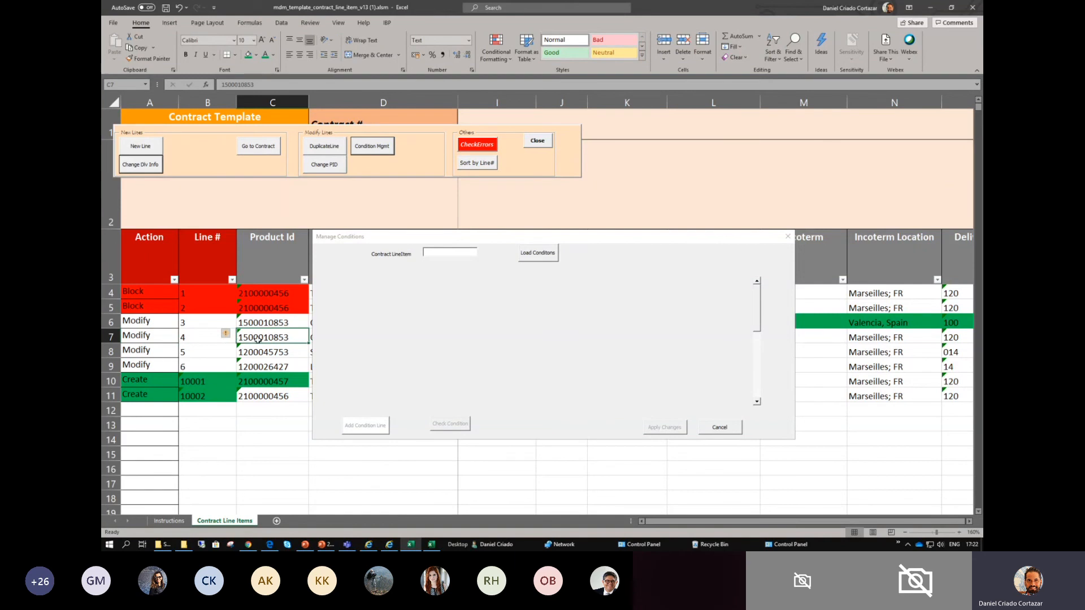
left_click(191, 347)
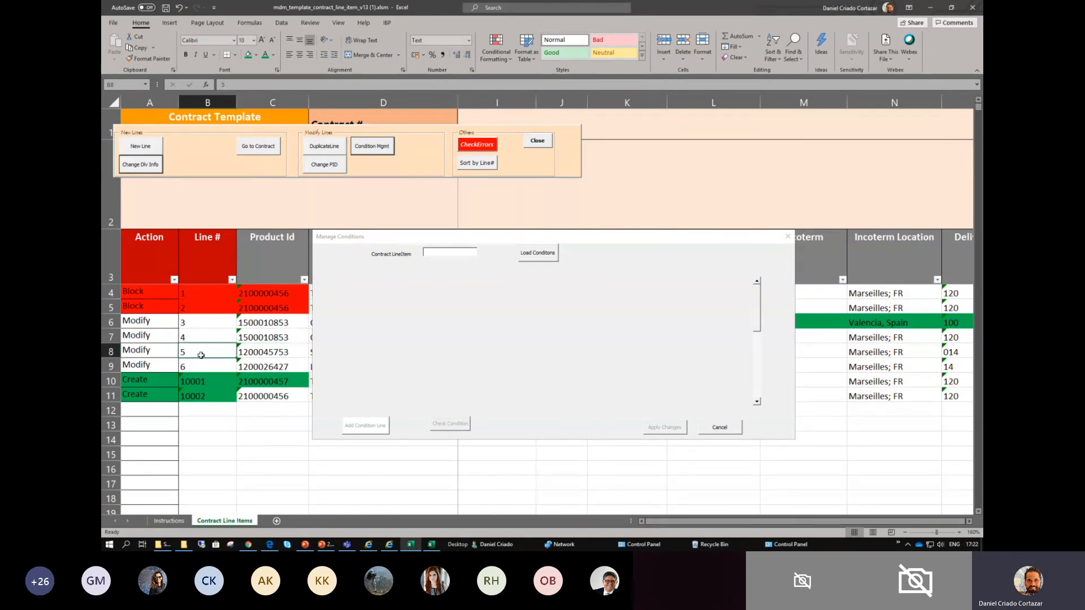
left_click(249, 354)
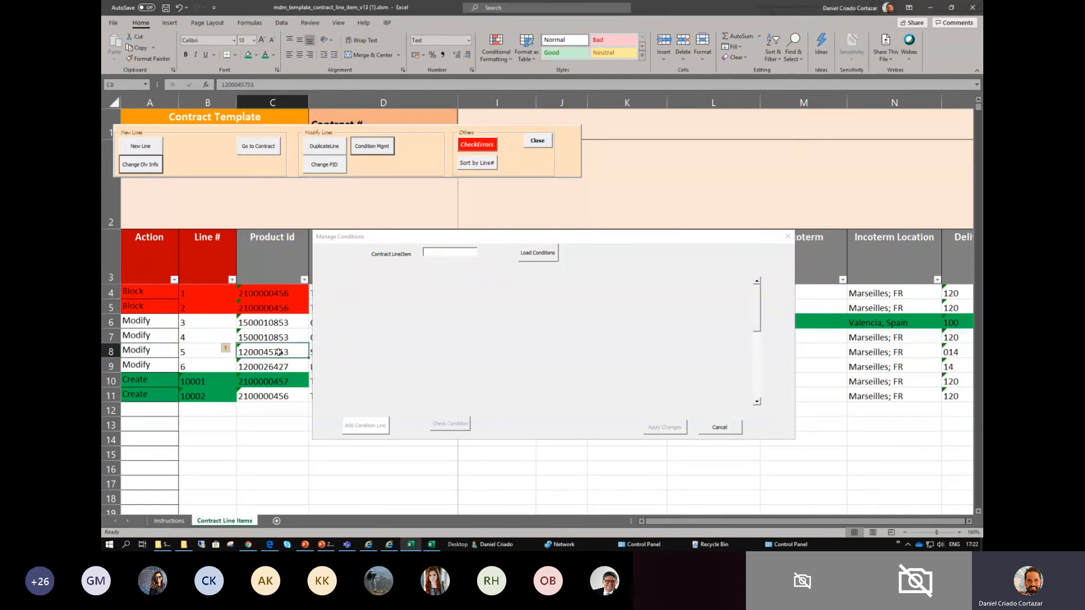
- Load the conditions for contract line item 5 in the Manage Conditions form
left_click(432, 250)
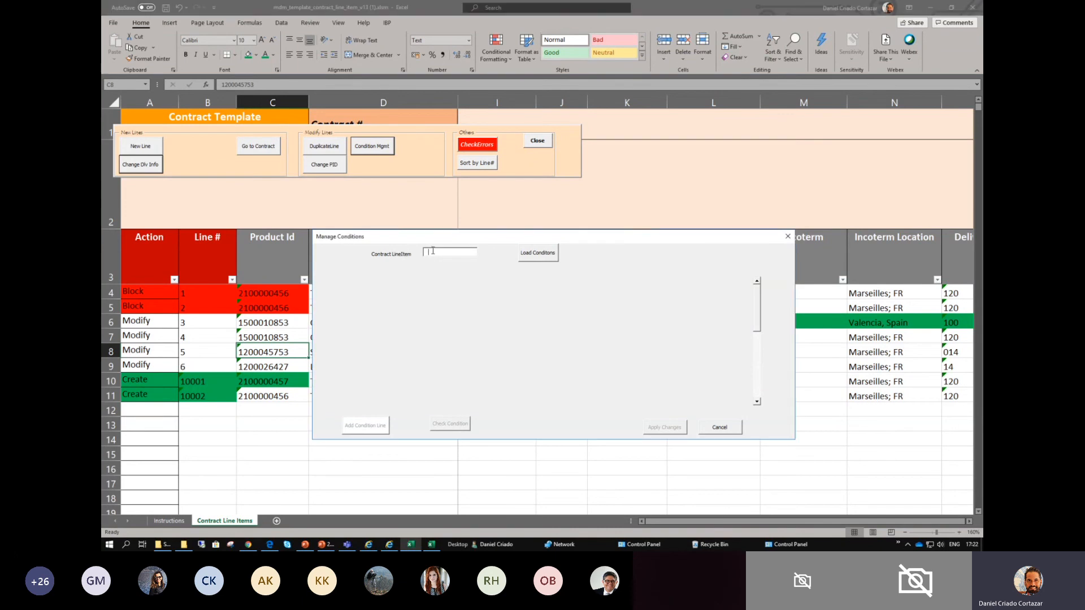
type("5")
left_click(536, 258)
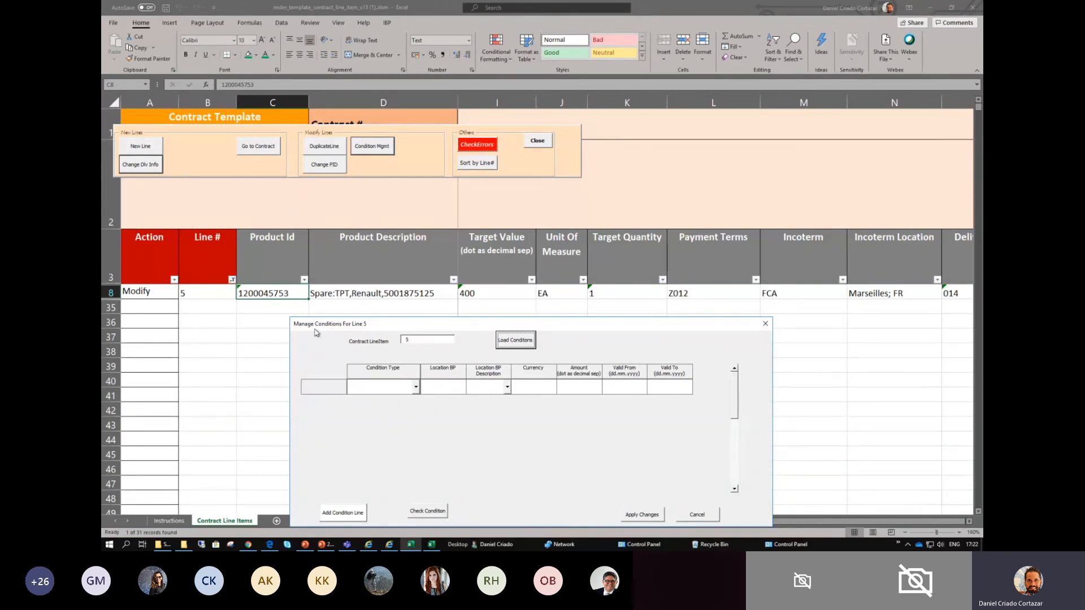
left_click_drag(381, 331, 369, 218)
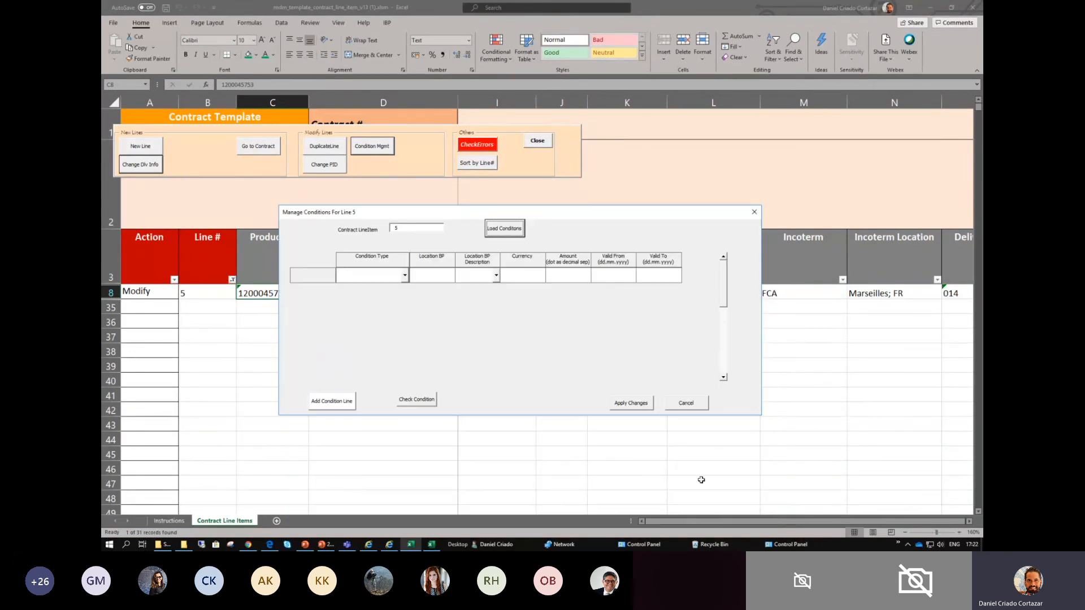
- Examine the sheet's condition columns for line 5, then return to the first columns
left_click_drag(969, 522, 969, 522)
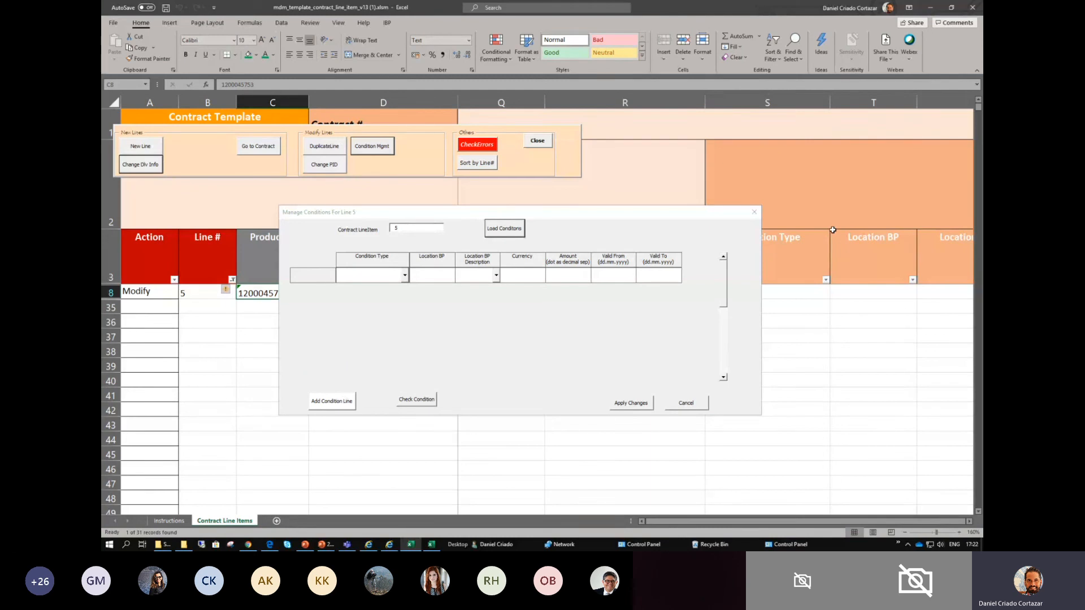
left_click(970, 522)
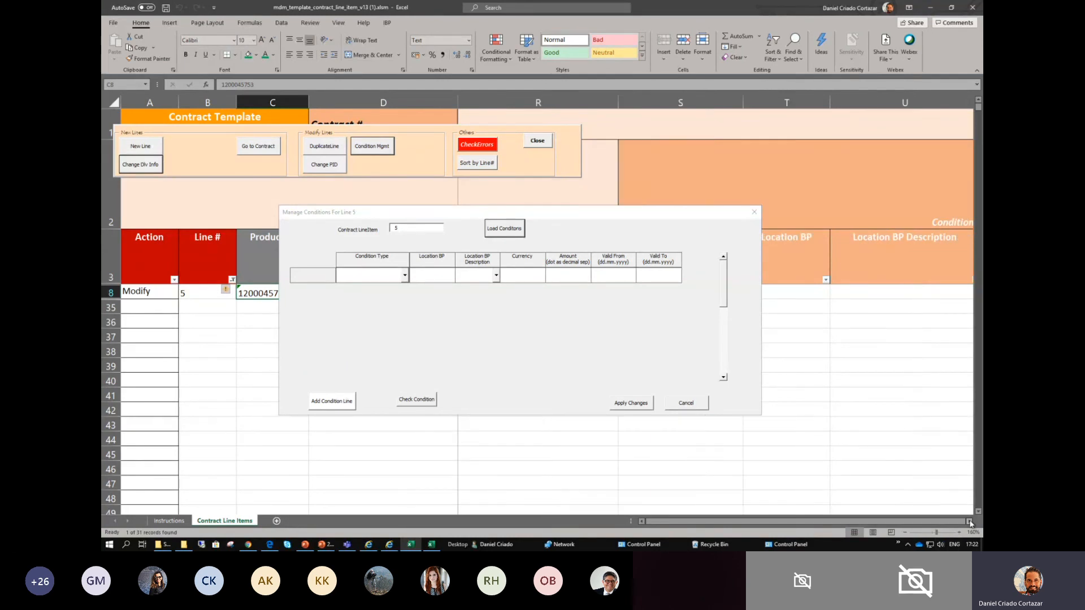
left_click(970, 522)
left_click(970, 522)
left_click_drag(911, 521, 642, 524)
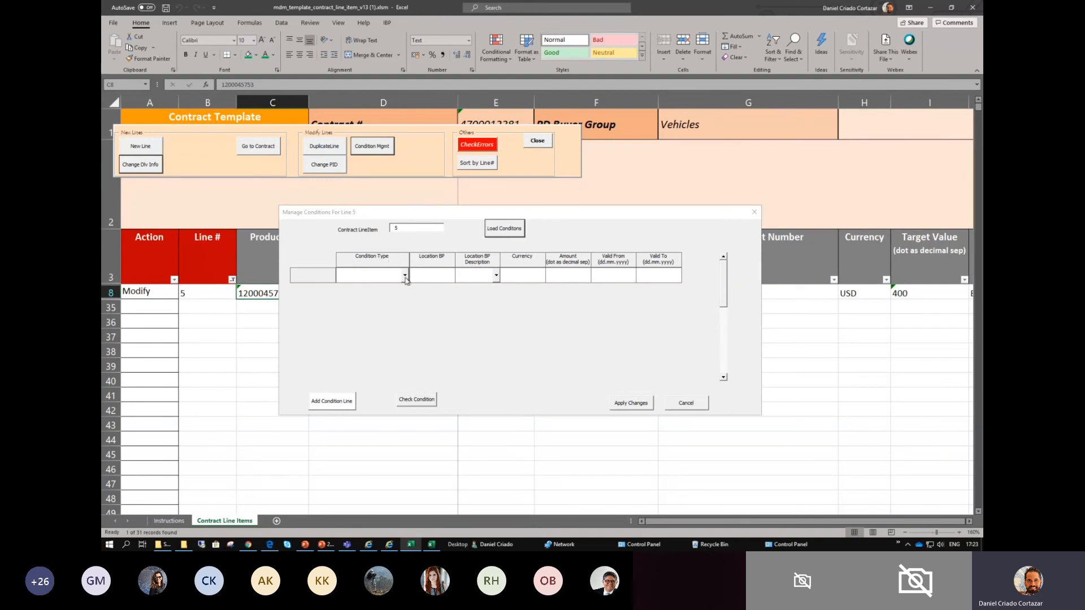
left_click(678, 305)
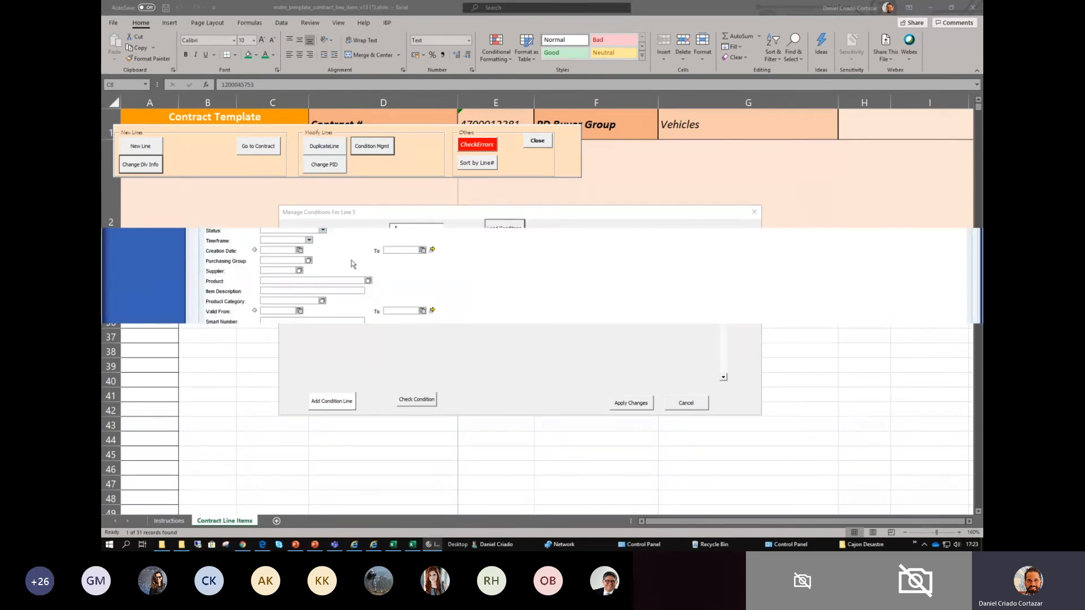
- Review the available condition types and try DELETE CONDITION on line 5's blank condition row
left_click(405, 275)
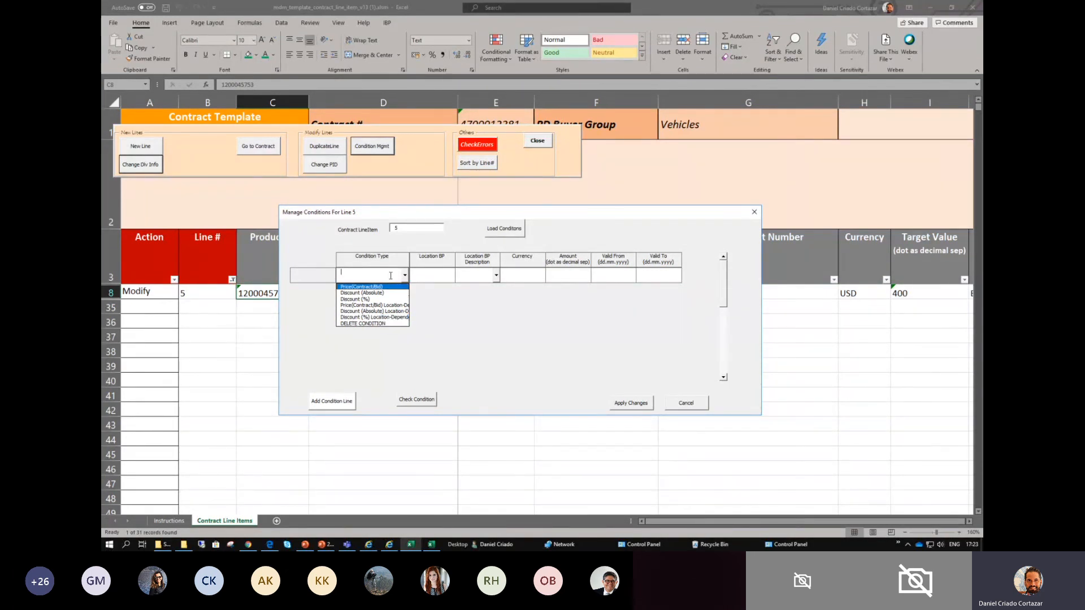
left_click(453, 292)
left_click(372, 276)
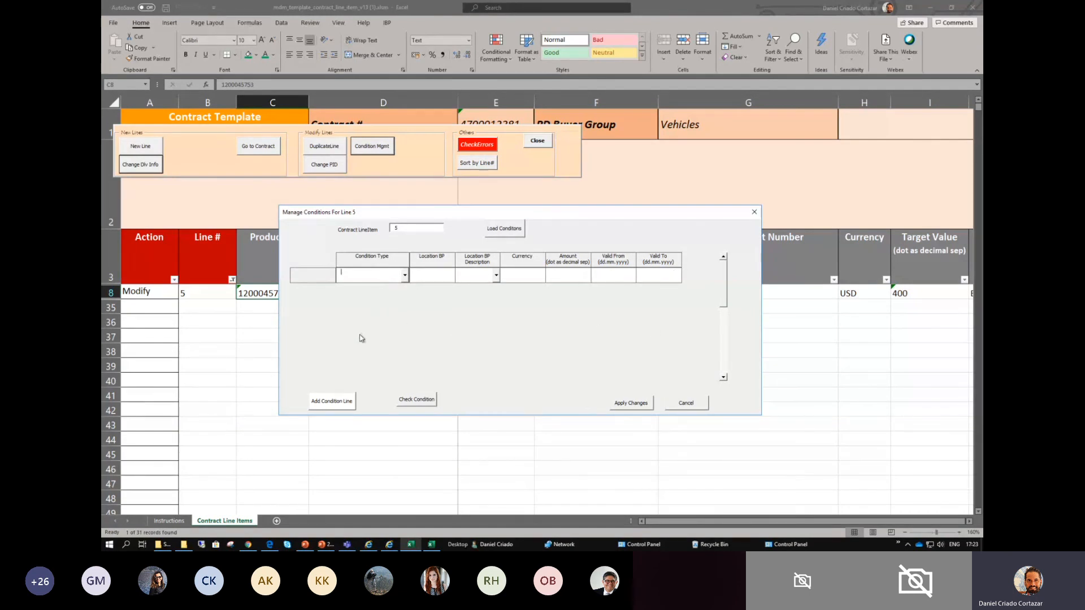
left_click(405, 275)
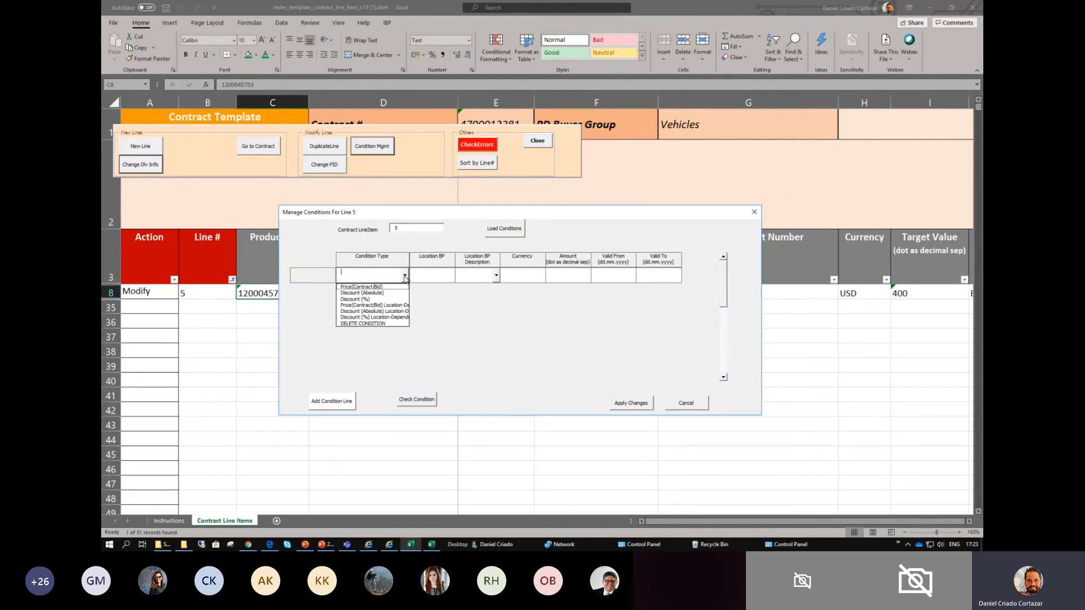
left_click(371, 324)
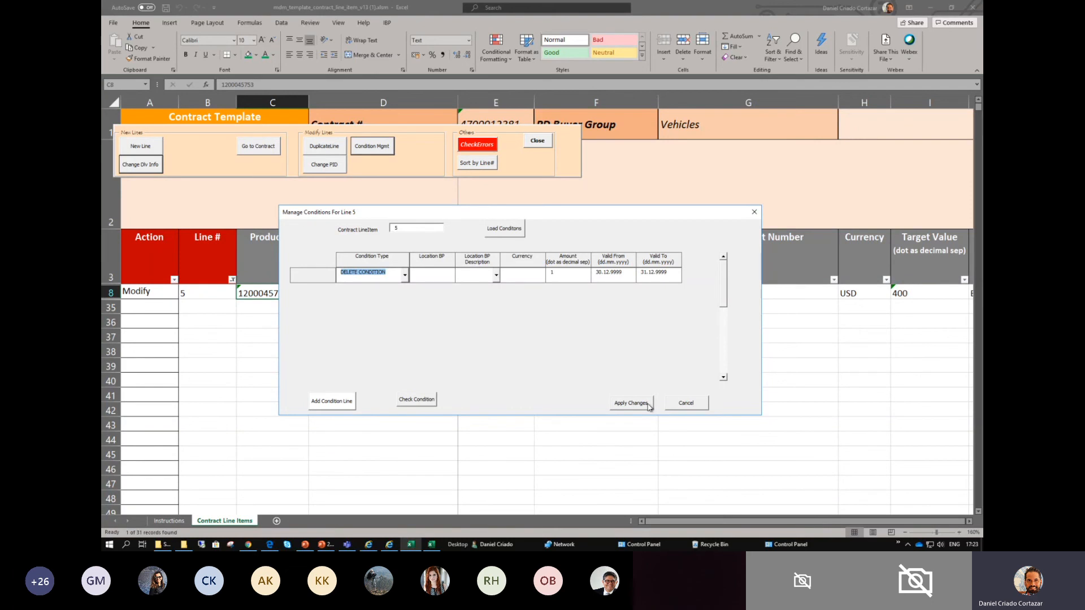
- Set line 5's condition type to Discount (%) with an amount of 3
left_click(405, 276)
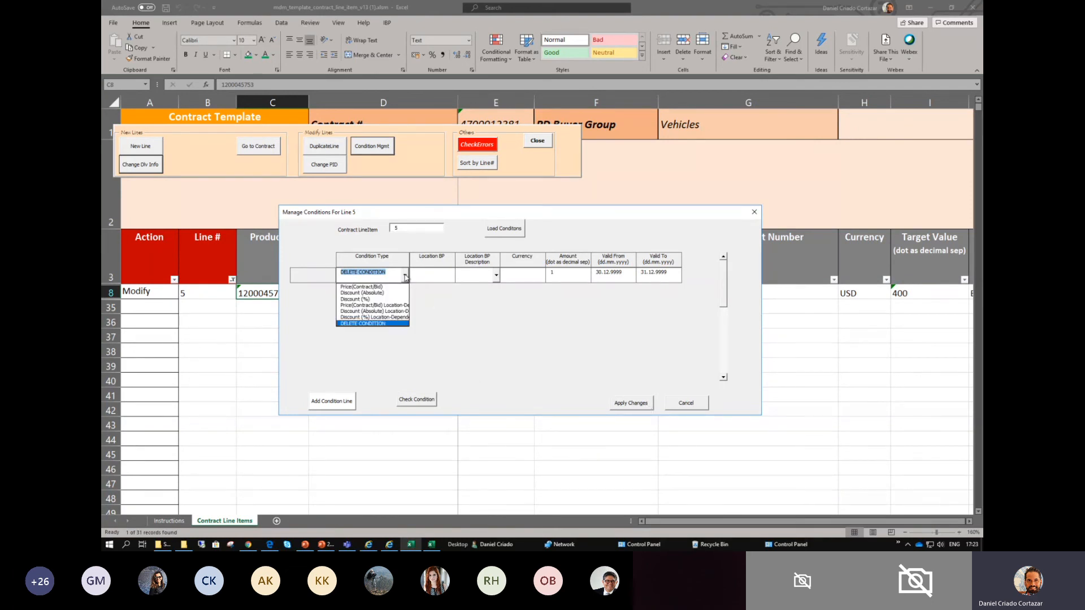
left_click(384, 299)
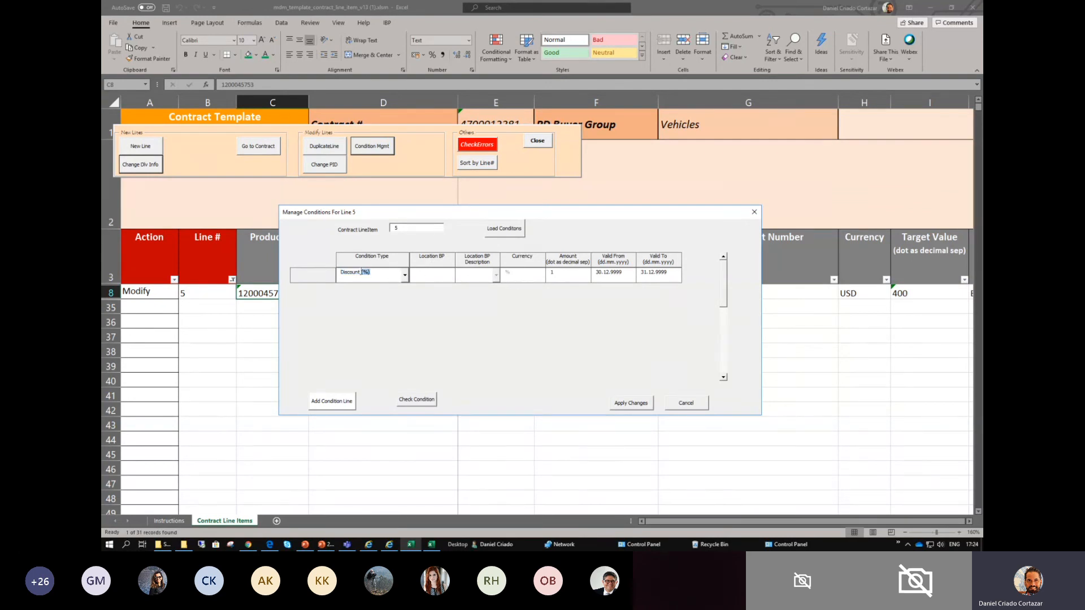
left_click(570, 272)
type("3")
- Enter the Valid From and Valid To dates of line 5's discount and apply the condition changes
key("Tab")
type("01.02")
left_click_drag(597, 275, 668, 273)
type("01.02.20")
left_click(631, 403)
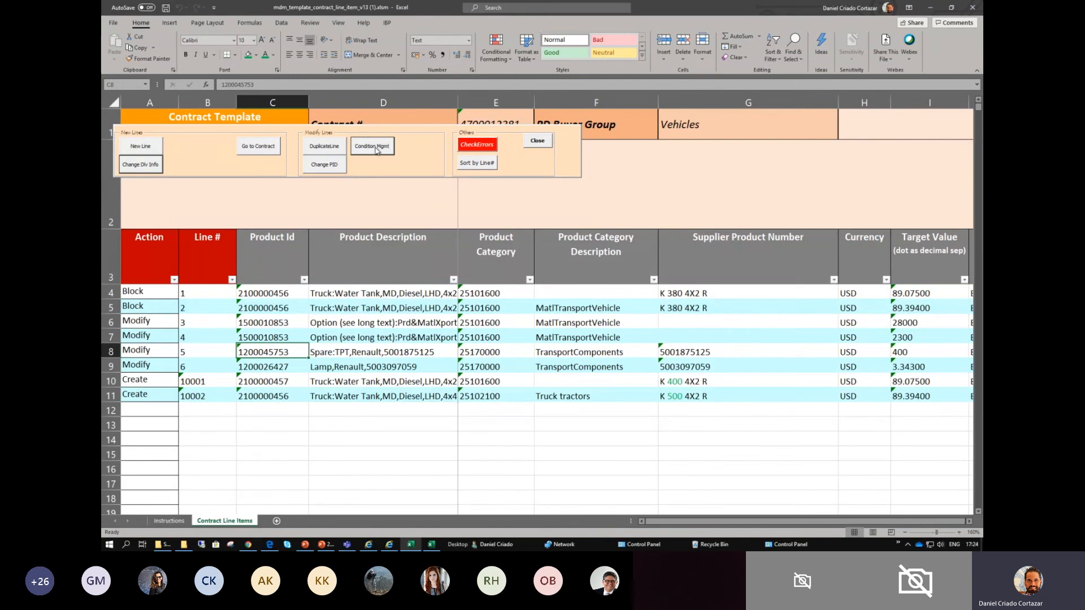
- Review the blocked, modified and created lines, including the supplier product numbers of the two new lines
left_click_drag(347, 291, 345, 395)
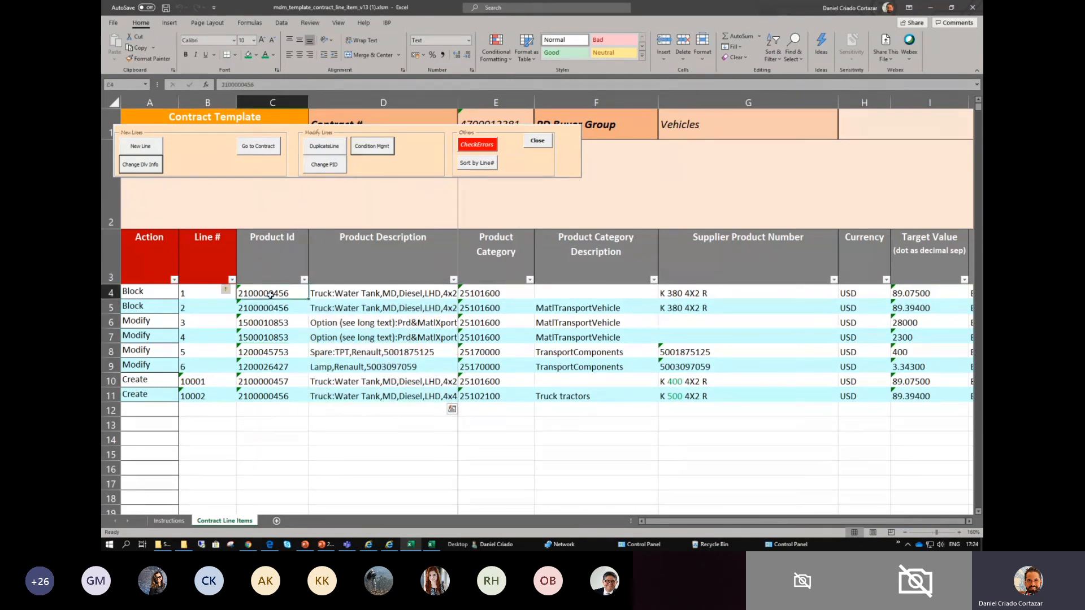
left_click(347, 349)
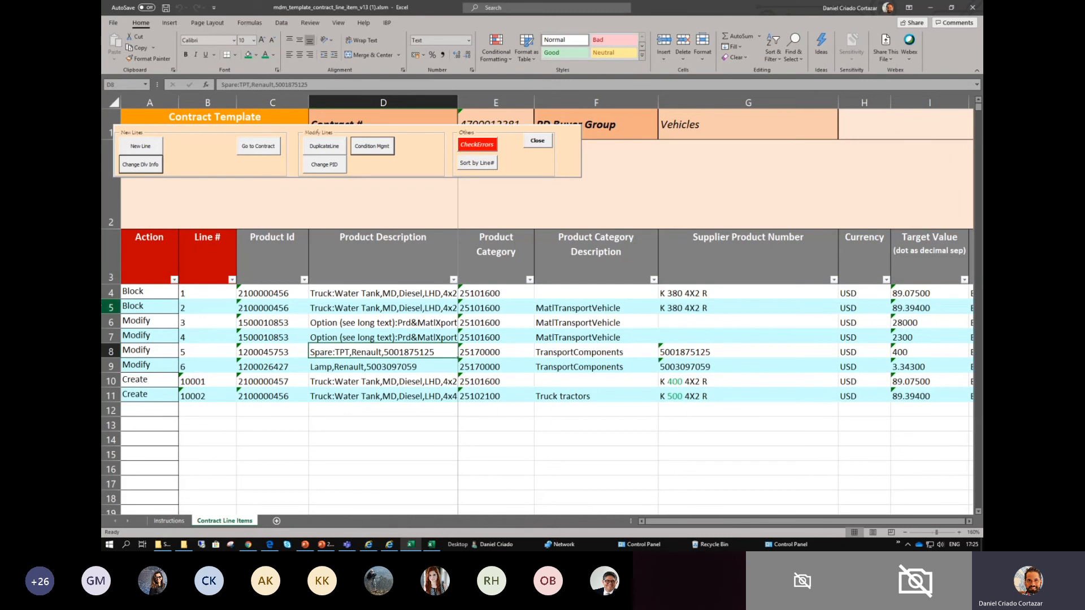
left_click(138, 294)
left_click(116, 294)
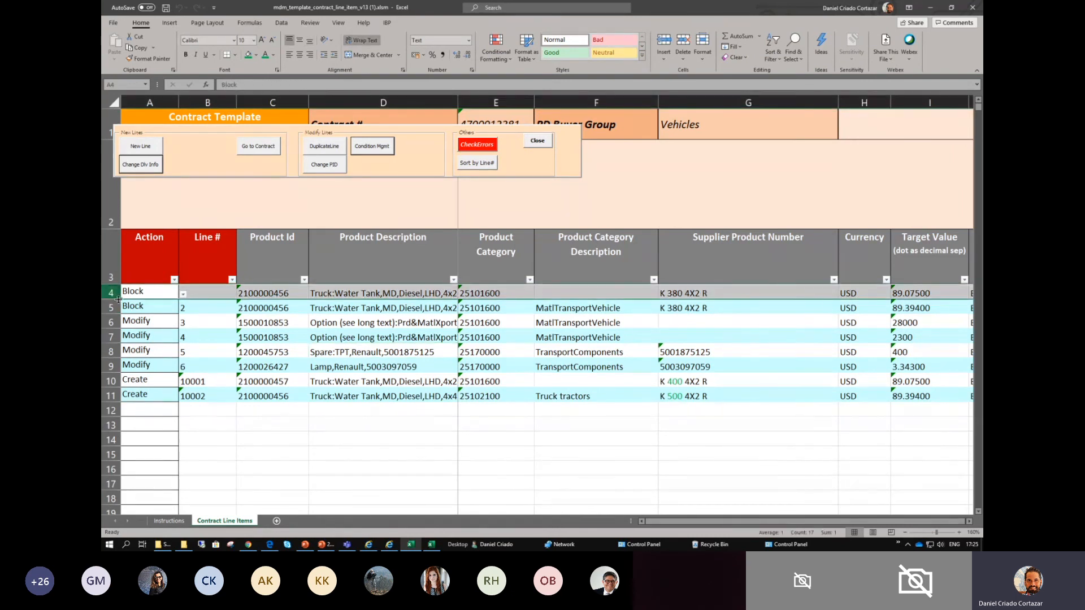
left_click(294, 322)
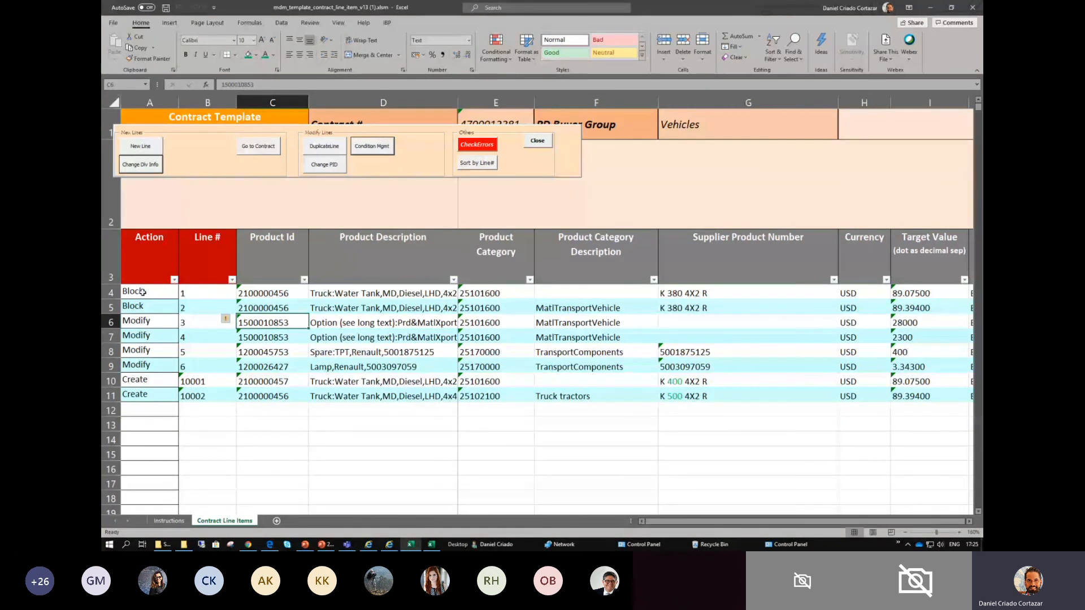
left_click(678, 383)
left_click(681, 406)
left_click(680, 397)
left_click(678, 386)
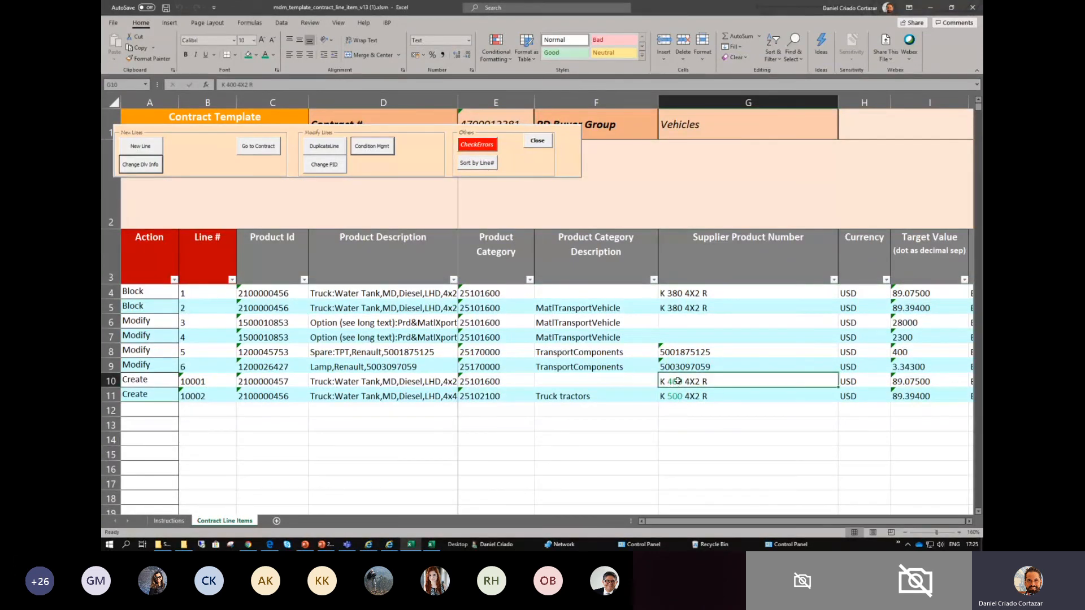
- Fill the Action, Line # and Product Id cells of the two Block lines with red
left_click(267, 297)
left_click_drag(160, 294, 292, 310)
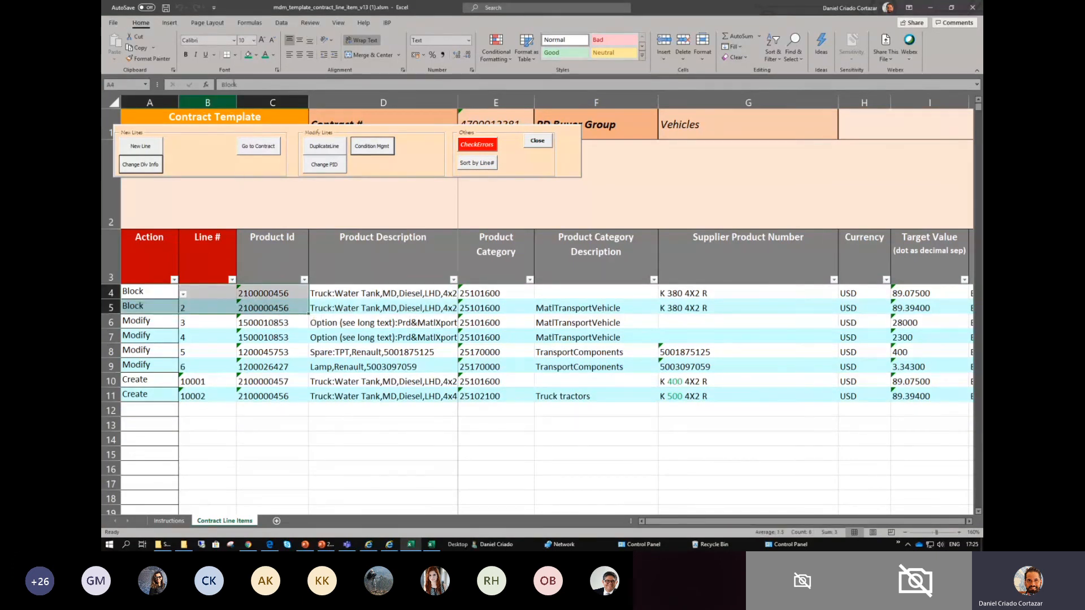
left_click(256, 55)
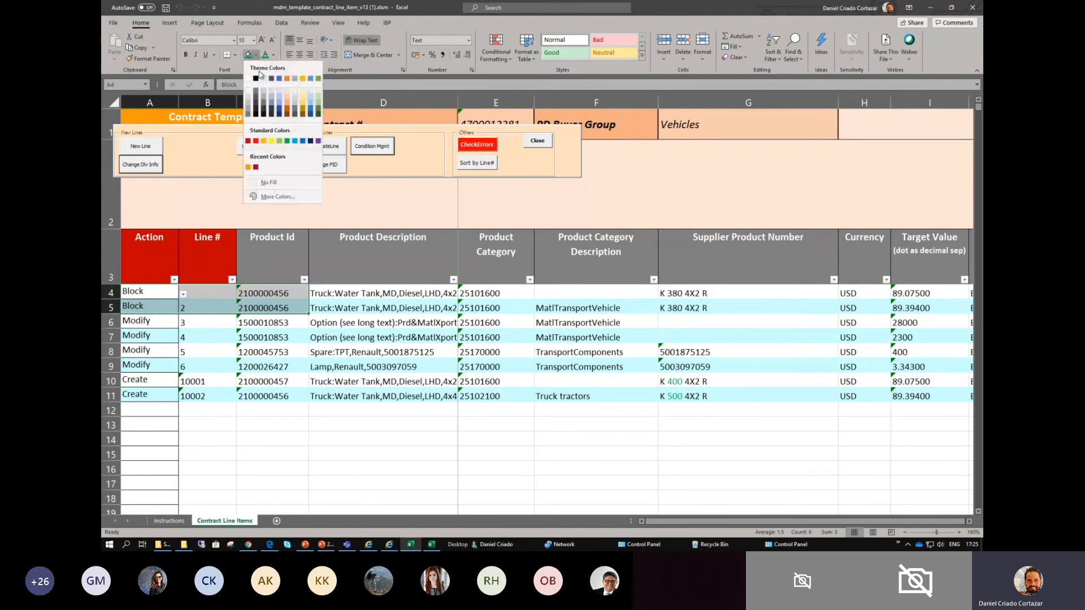
left_click(256, 142)
left_click(148, 294)
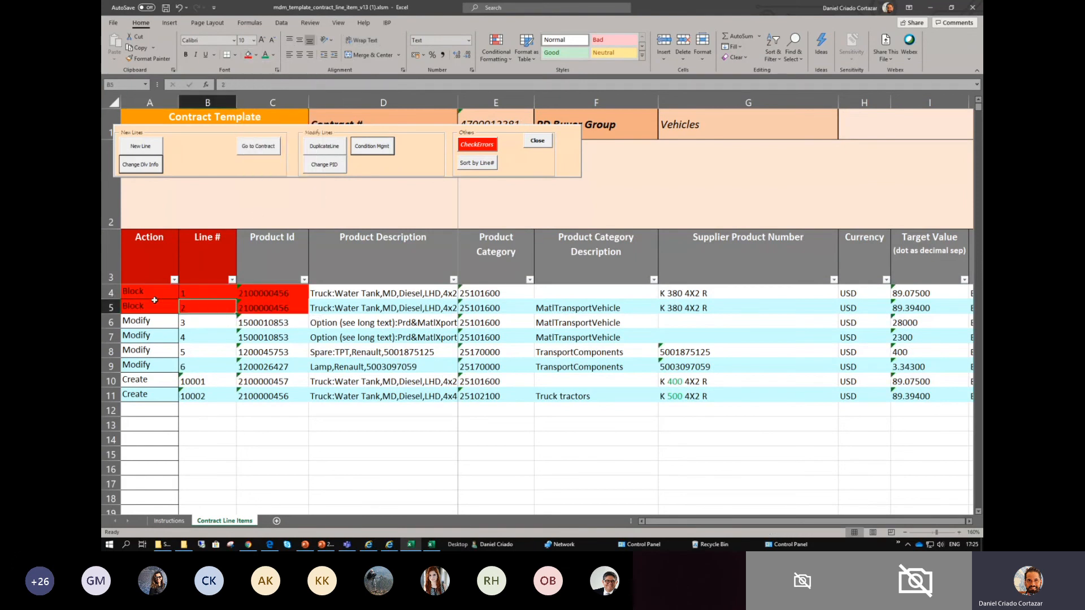
left_click_drag(194, 297, 219, 308)
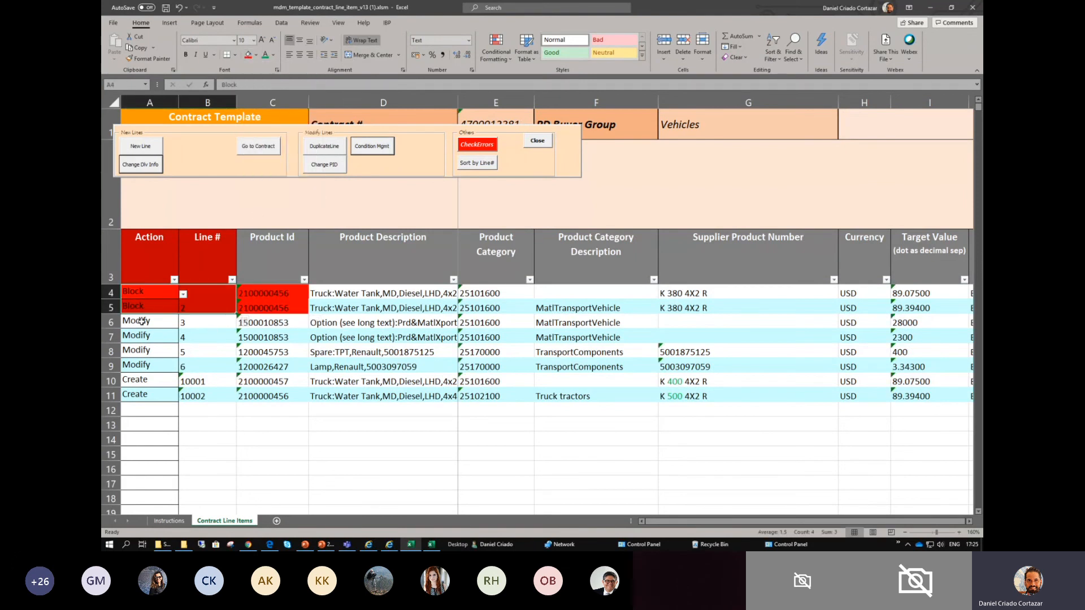
- Fill the Action, Line # and Product Id cells of the two Create lines with green
left_click(250, 325)
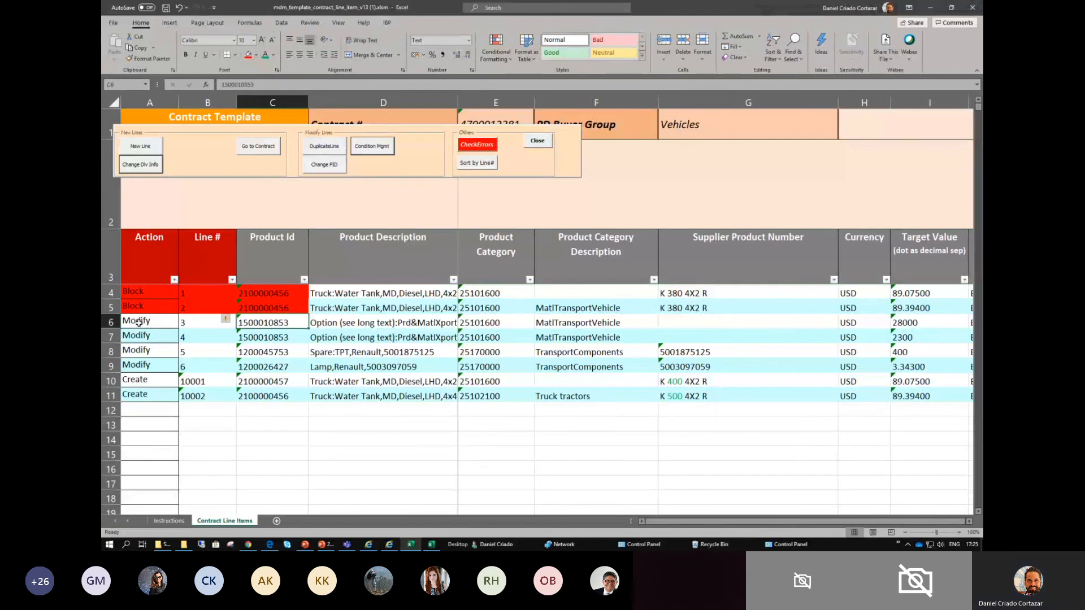
left_click(907, 322)
left_click(142, 337)
left_click_drag(160, 295, 290, 309)
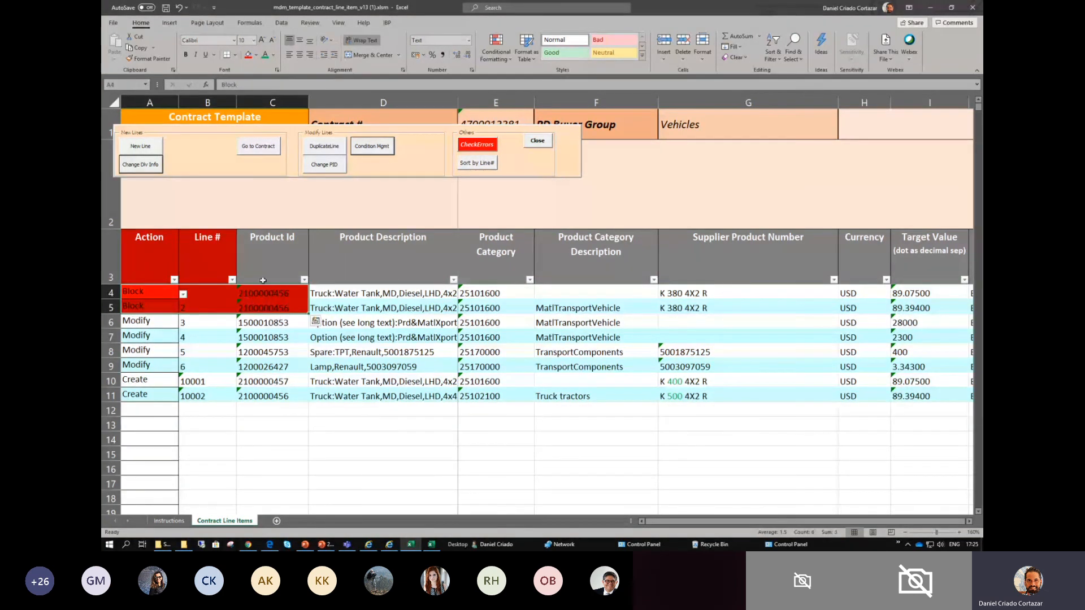
left_click_drag(162, 383, 288, 397)
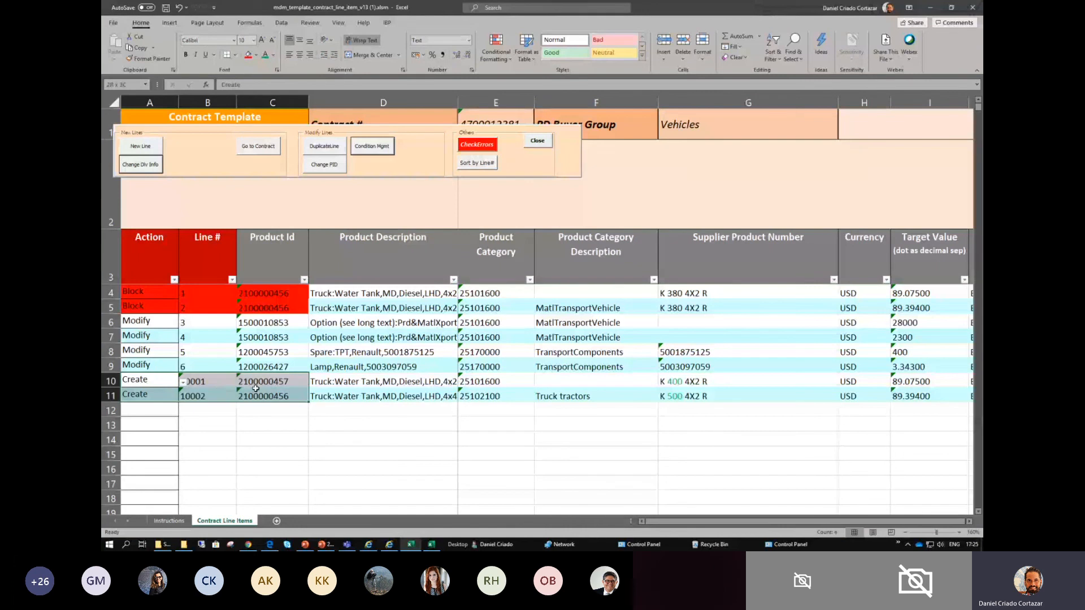
left_click(256, 55)
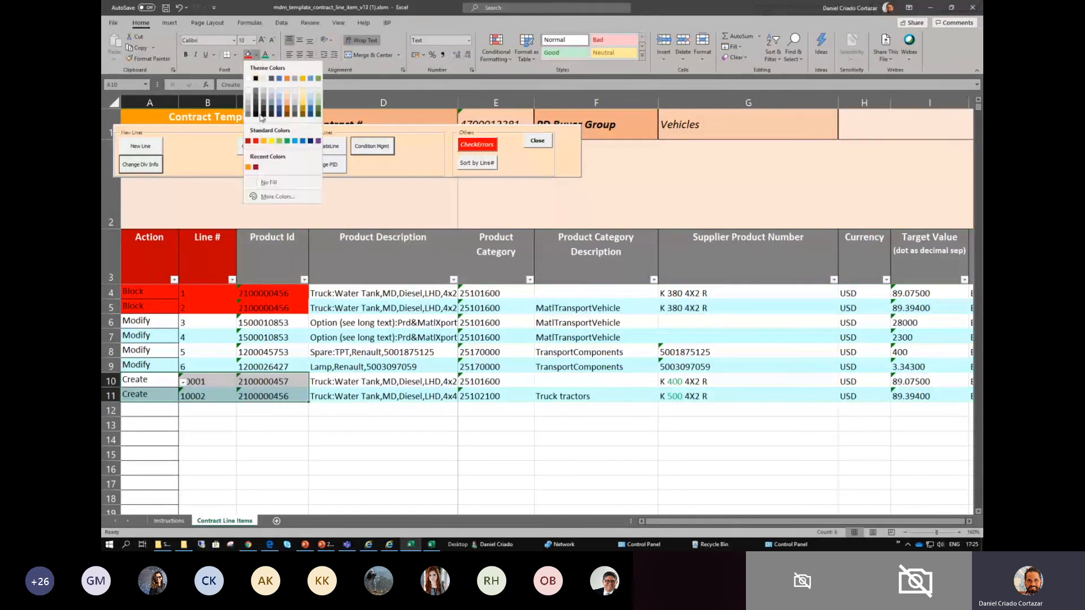
left_click(288, 141)
left_click(367, 455)
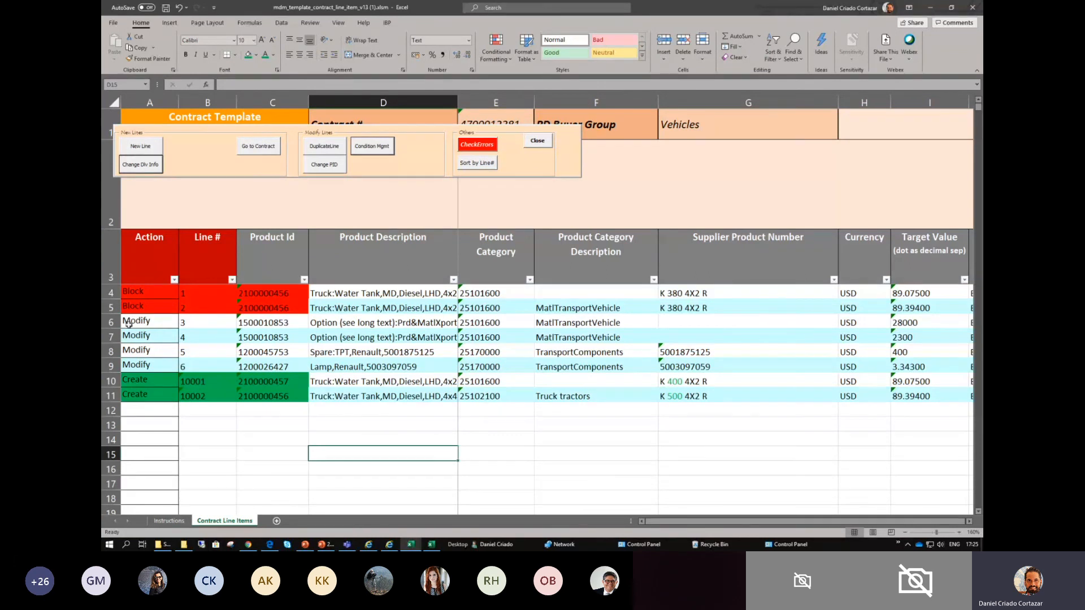
- Go along line 5 through its delivery and status columns and check its Condition Type
left_click(216, 352)
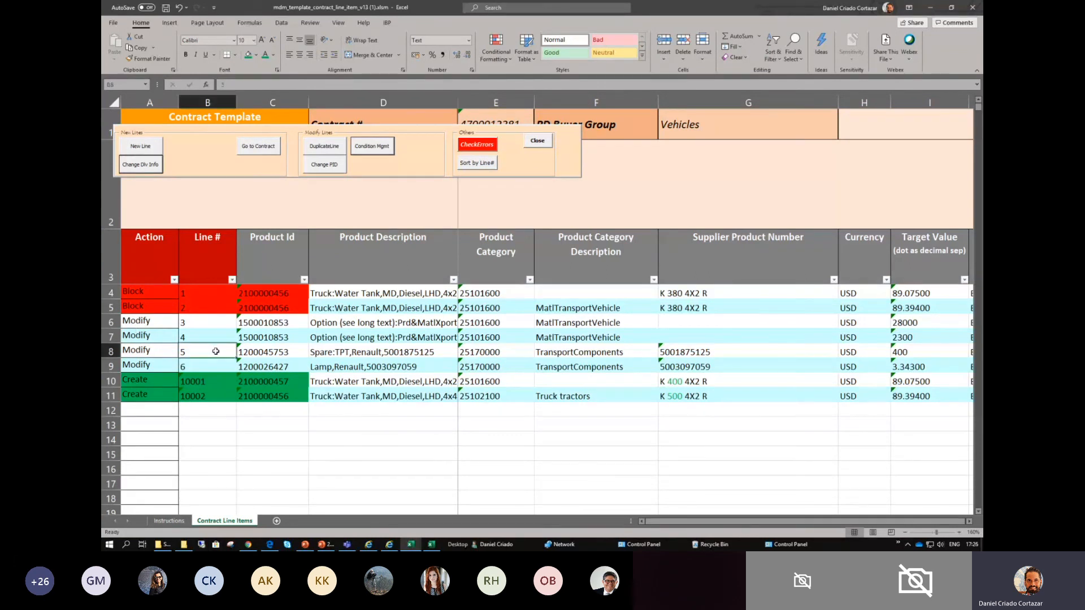
key("Right")
key("Right")
key("Right")
key("Right")
key("Right")
key("Right")
key("Right")
key("Right")
key("Right")
key("Right")
key("Right")
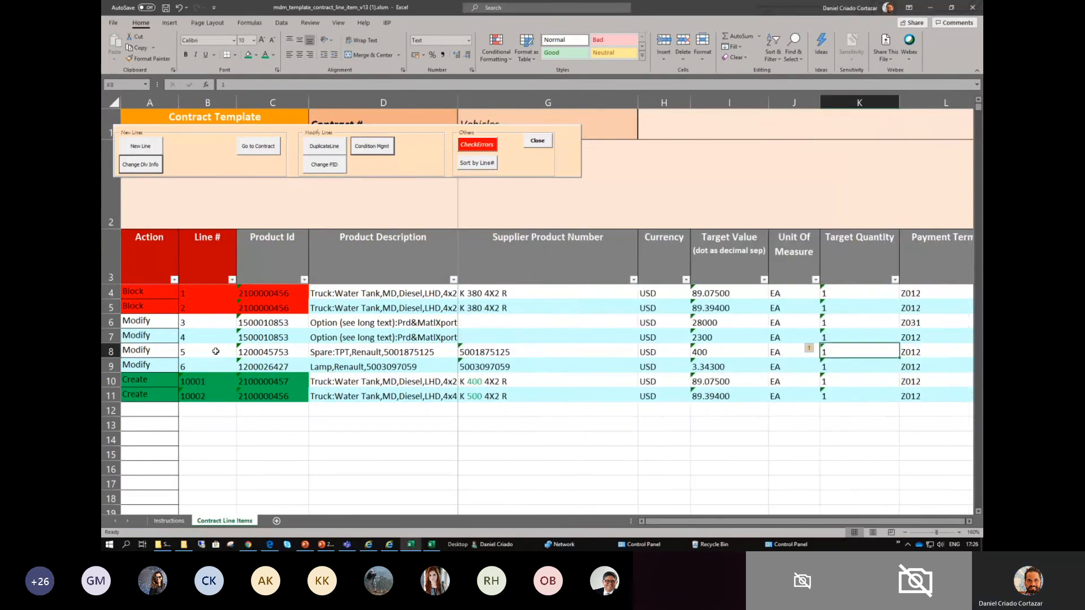
key("Right")
key("Right")
key("Right")
key("Right")
key("Right")
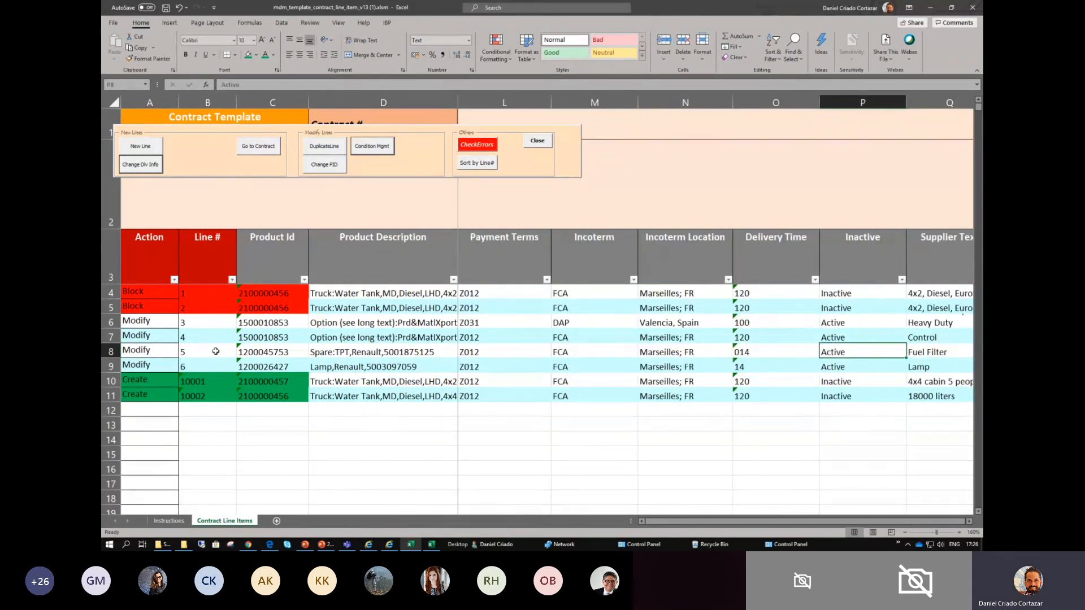
key("Right")
key("Right")
key("Right")
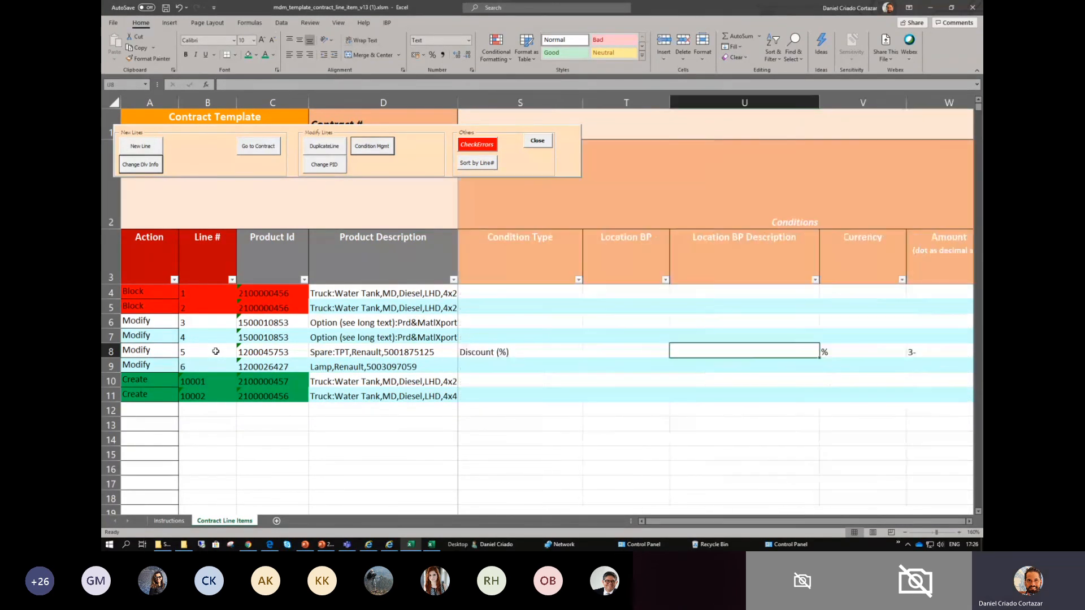
key("Left")
key("Left")
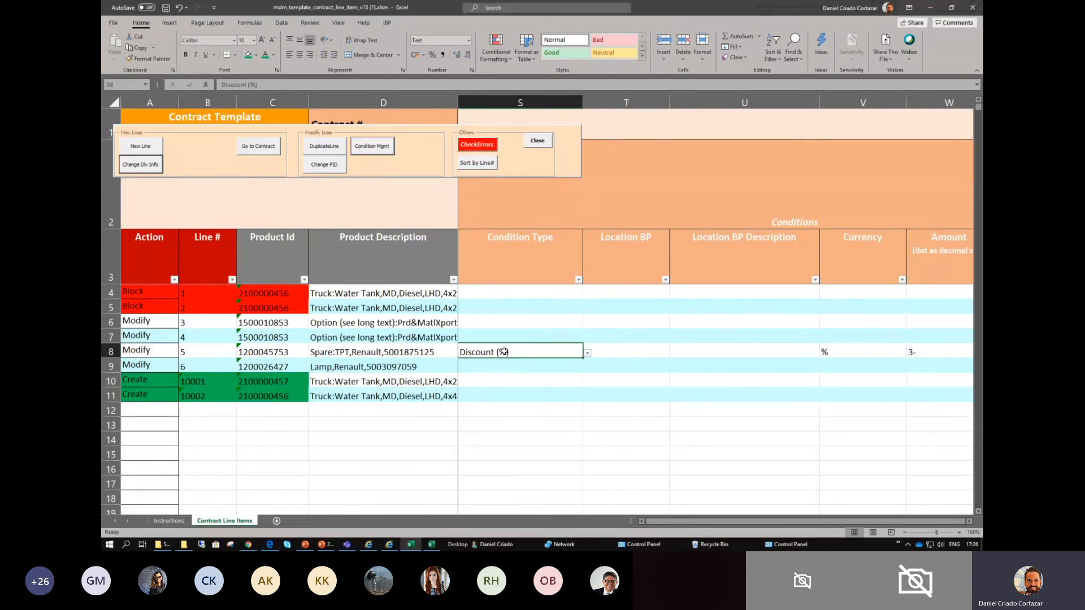
- Check the currency, amount and validity dates of line 5's discount, then return to the Condition Type column at line 6
left_click_drag(910, 348, 876, 354)
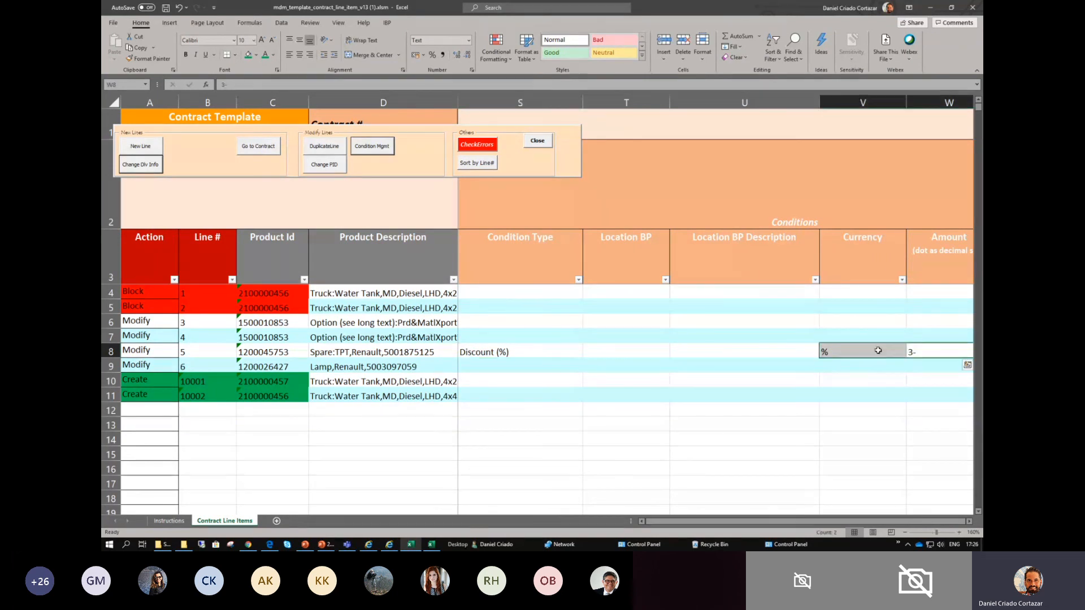
key("Right")
key("Right")
key("Right")
key("Left")
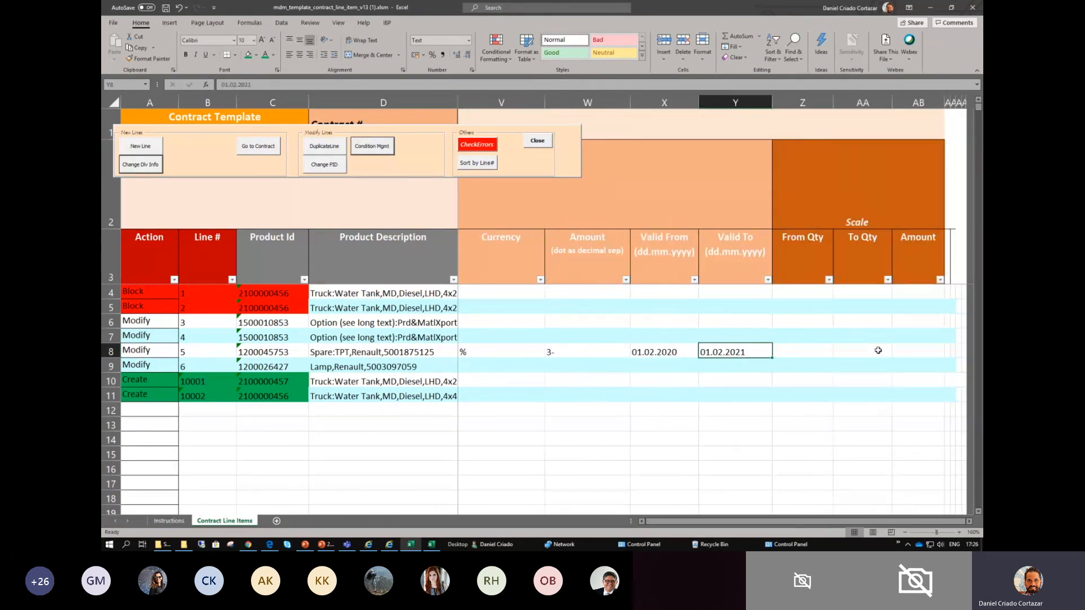
key("Left")
key("Right")
key("Left")
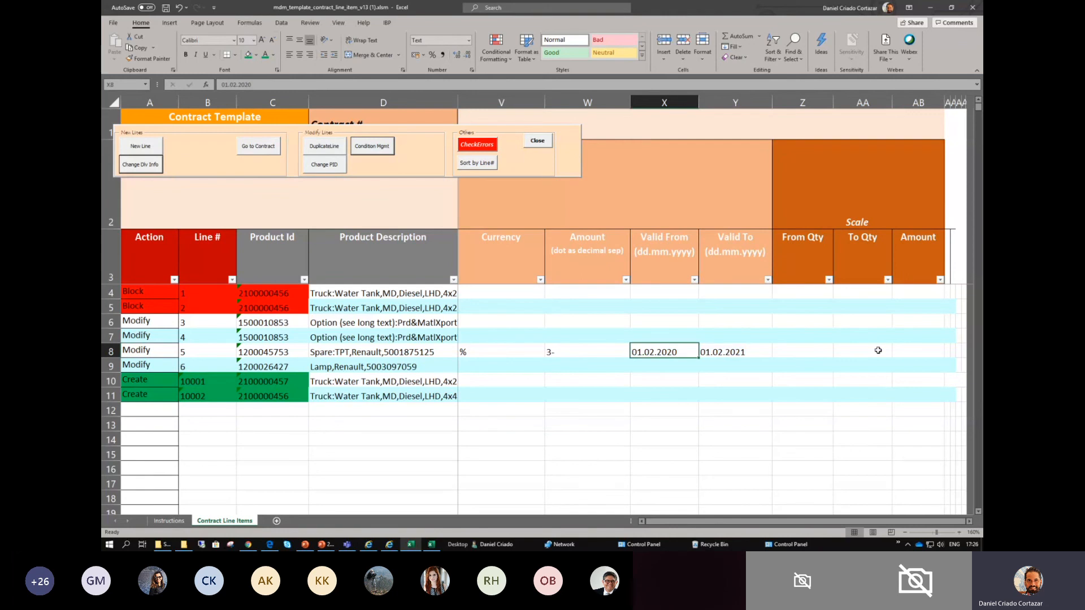
key("Right")
key("Left")
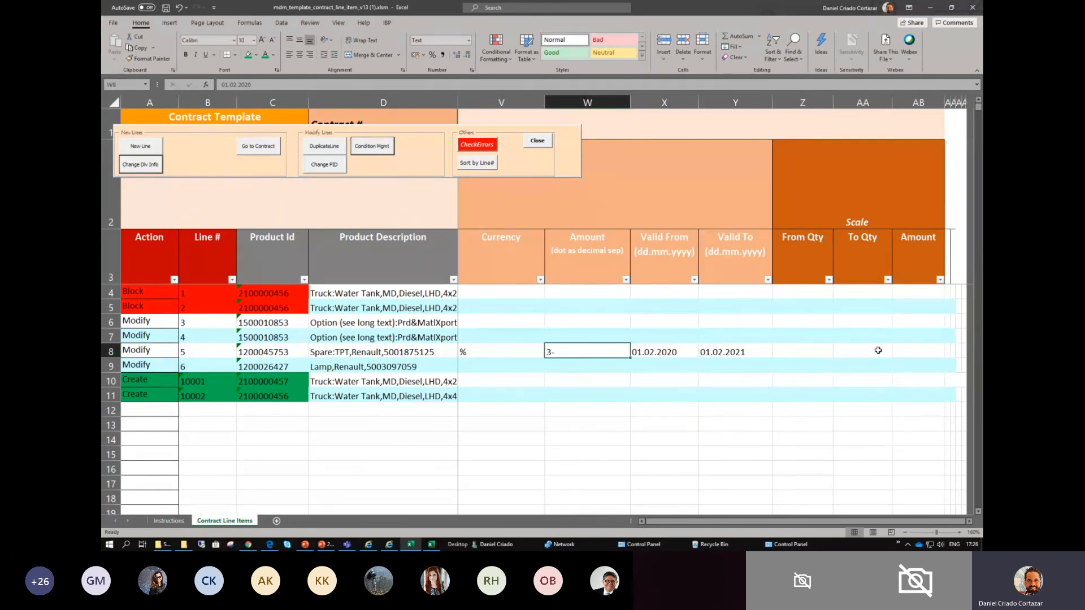
key("Left")
key("Left")
key("Left")
key("Left")
key("Left")
key("Left")
key("Left")
key("Right")
key("Right")
key("Right")
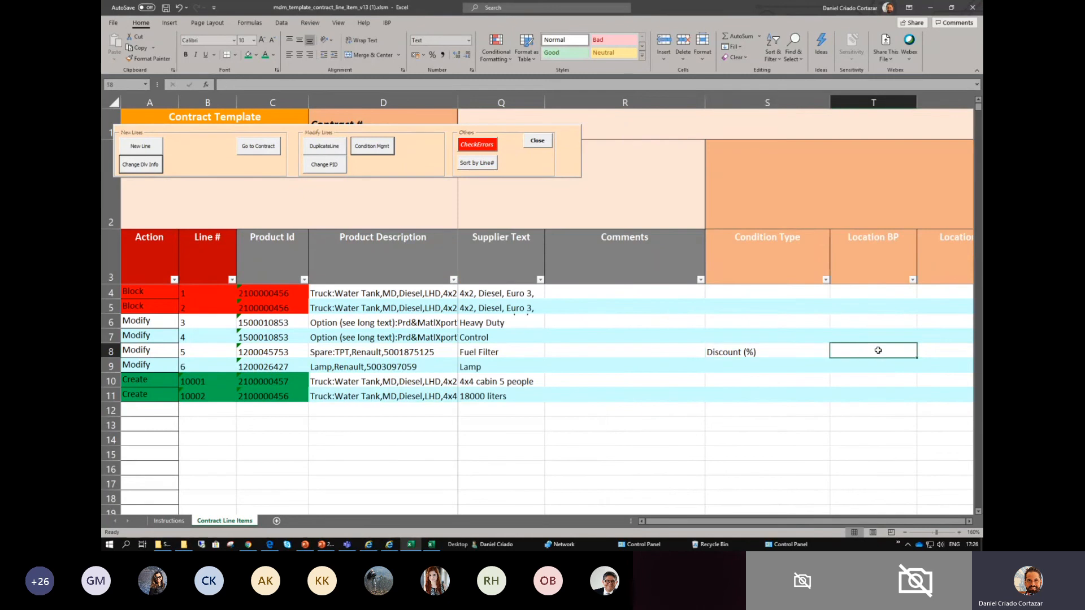
key("Left")
key("Down")
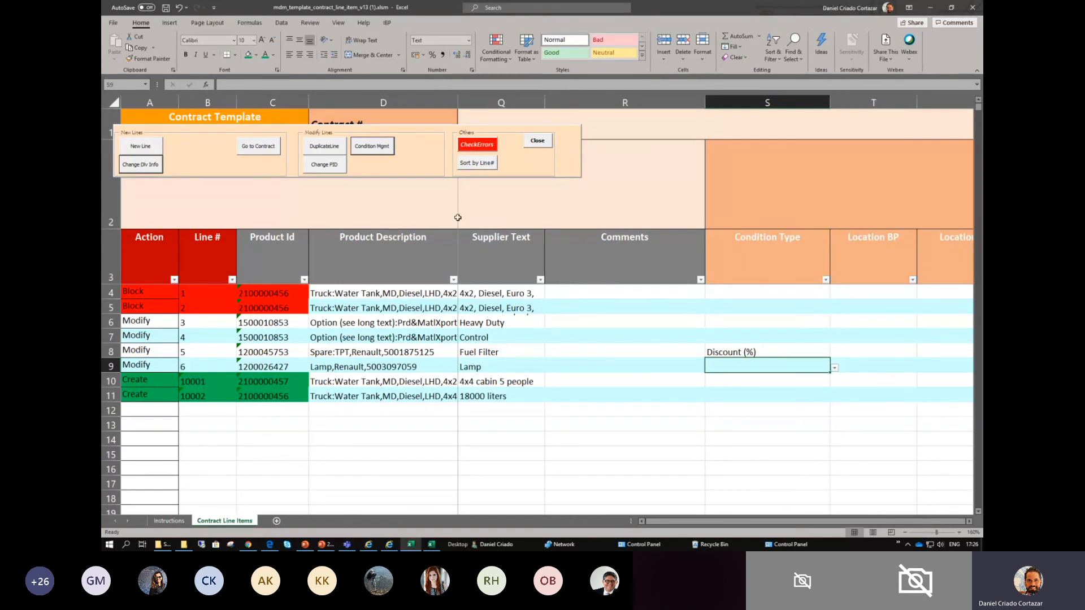
- Open condition management and load the conditions for contract line item 6
left_click(386, 149)
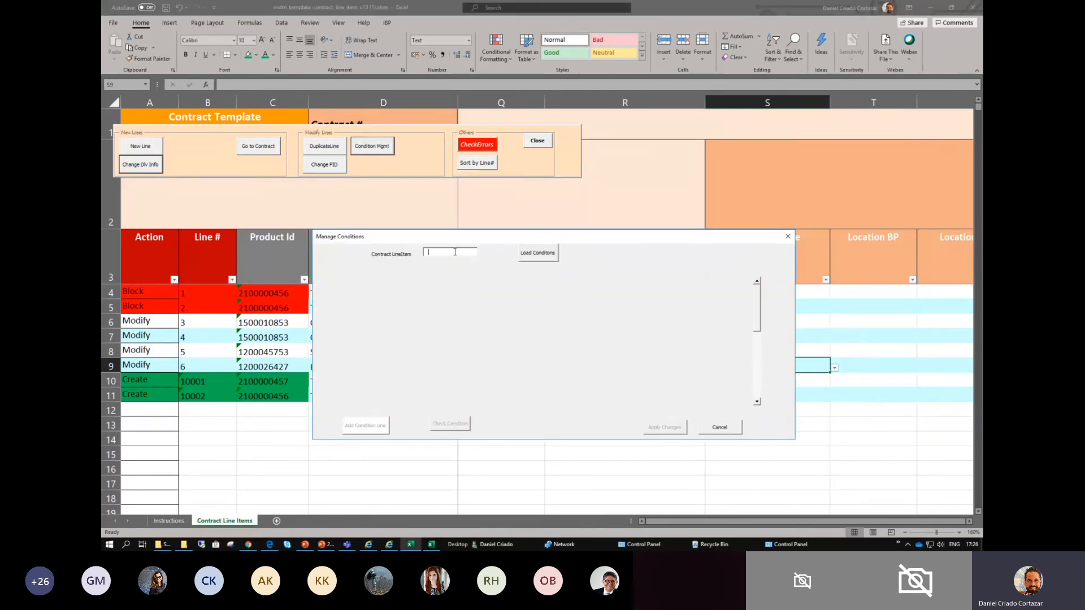
type("5")
key("BackSpace")
type("6")
left_click(522, 255)
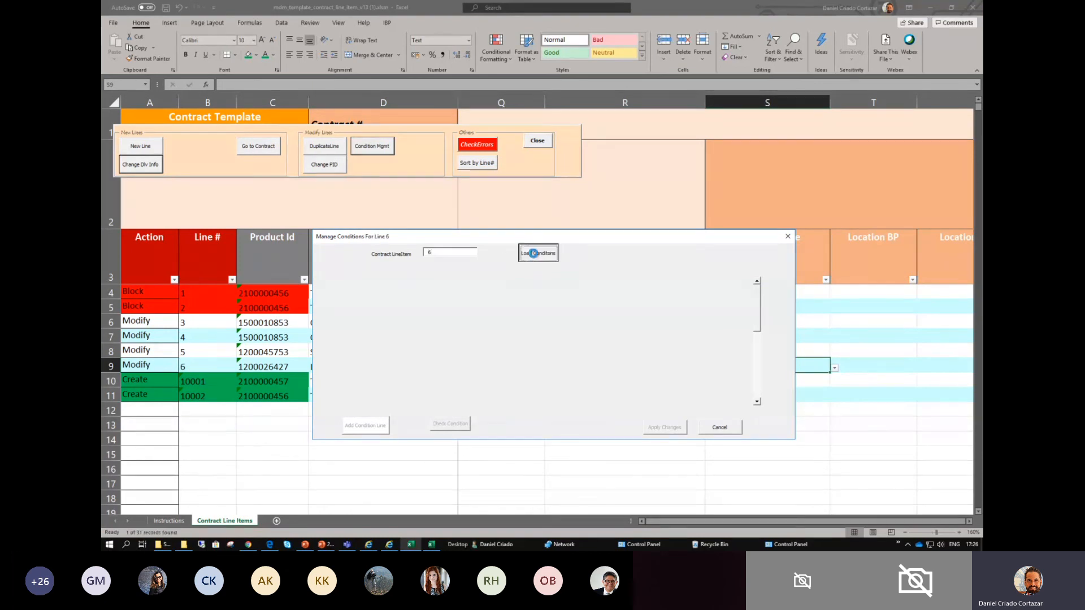
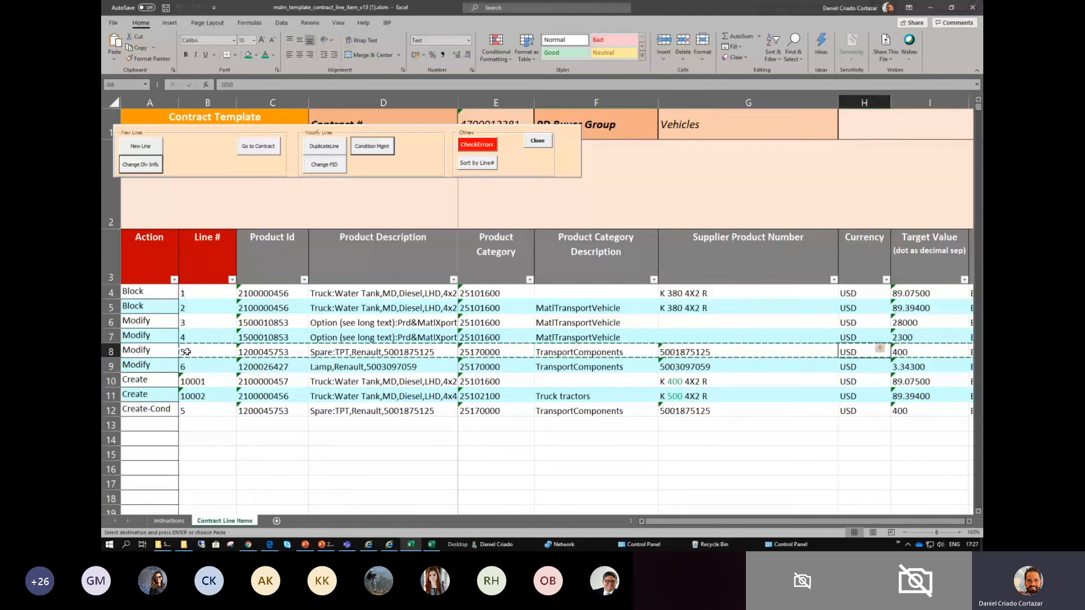
key("Right")
key("Right")
key("Right")
key("Right")
key("Right")
key("Right")
key("Right")
key("Right")
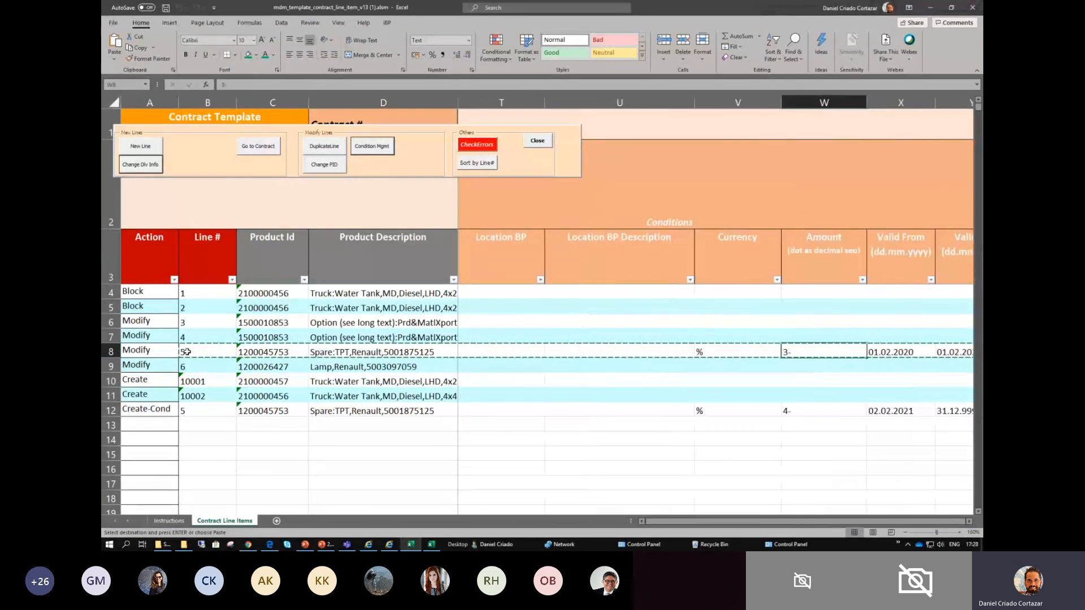
- Go along line 5's Modify row to its condition columns and check the currency, amount and validity dates
key("Left")
key("Left")
key("Left")
key("Left")
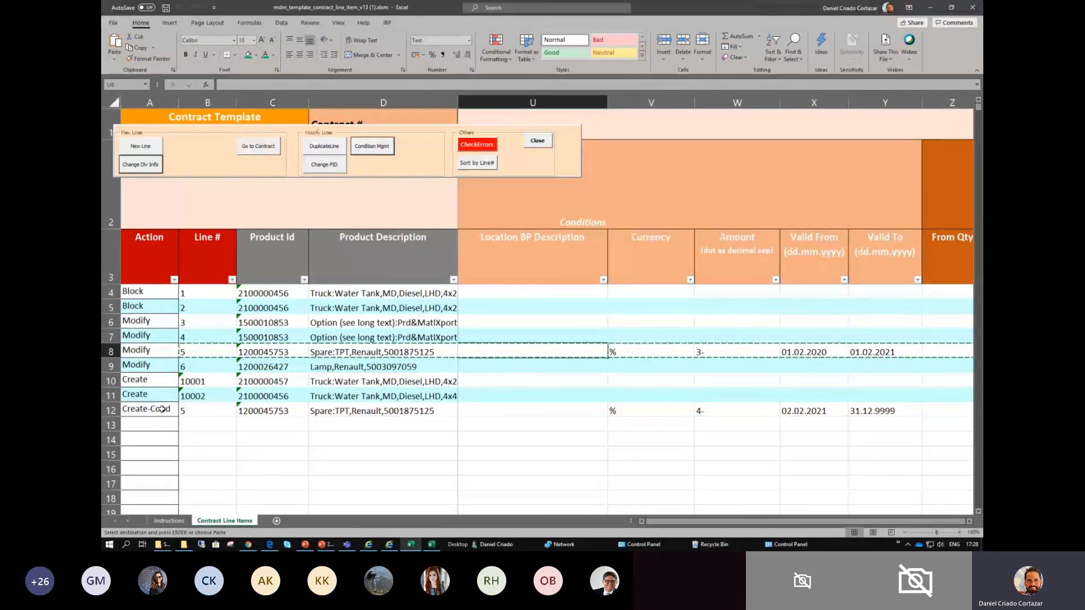
- Go along line 5's Create-Cond row and check its discount condition, currency, amount and validity dates
left_click(201, 411)
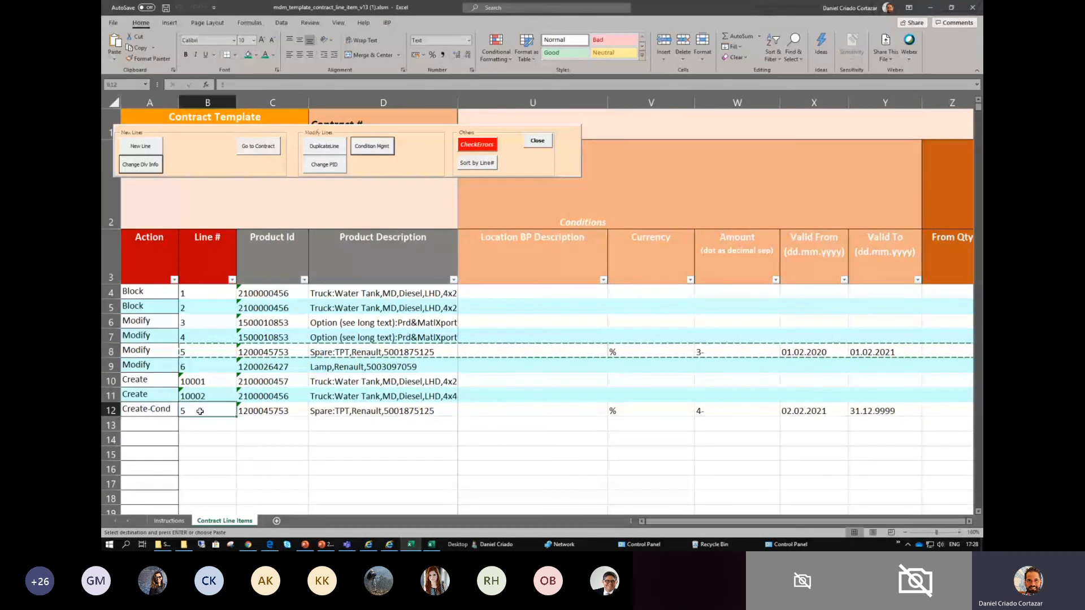
left_click(202, 356)
left_click(200, 410)
left_click(319, 410)
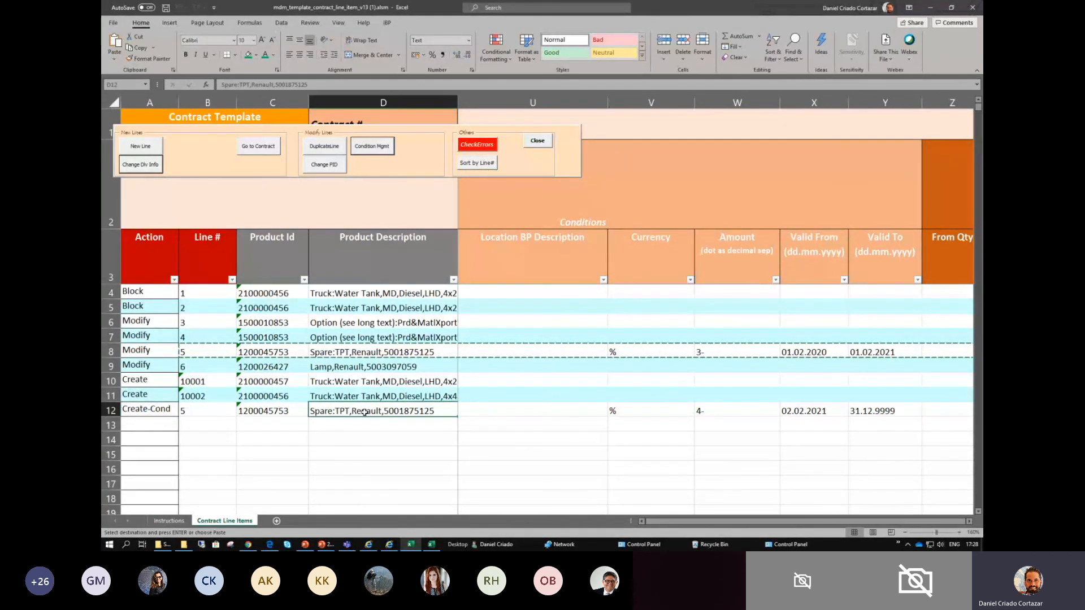
key("Right")
key("Right")
key("Right")
key("Right")
key("Right")
key("Right")
key("Right")
key("Right")
key("Right")
key("Right")
key("Right")
key("Right")
key("Right")
key("Right")
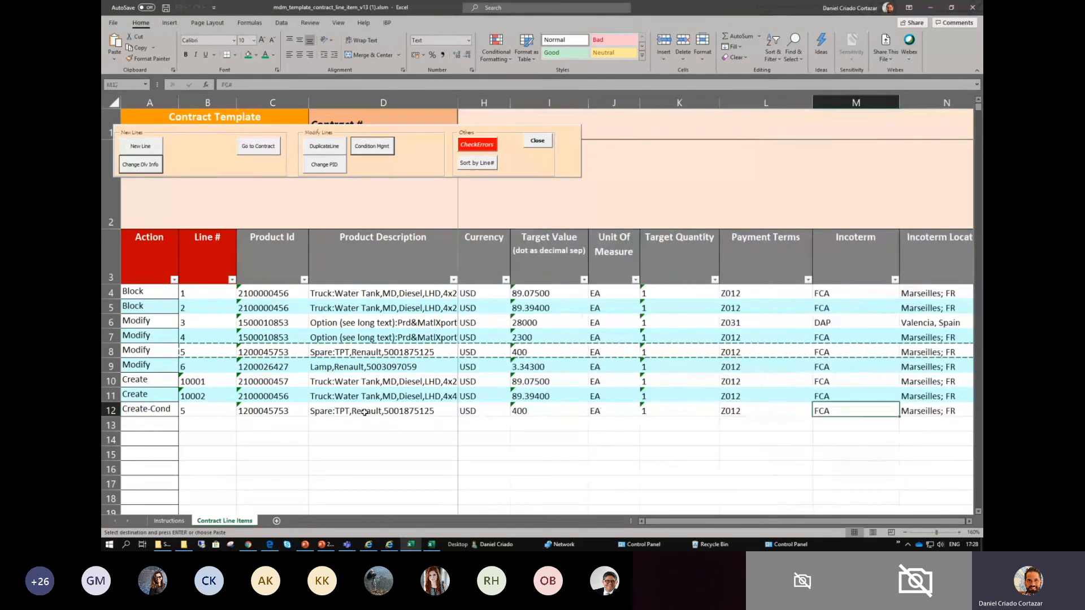
key("Right")
key("Right")
key("Right")
key("Right")
key("Right")
key("Right")
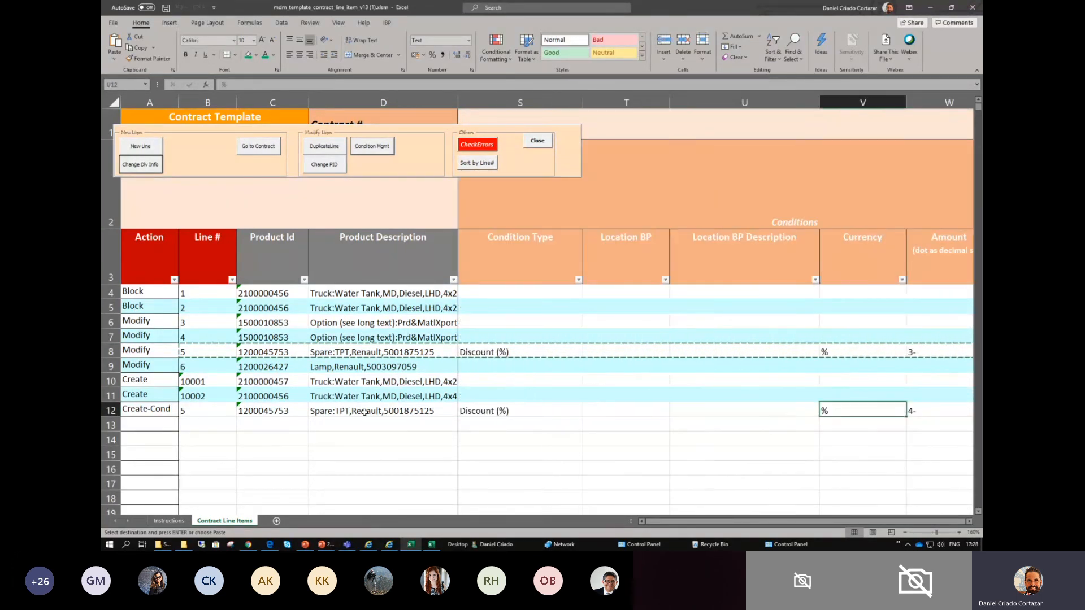
key("Right")
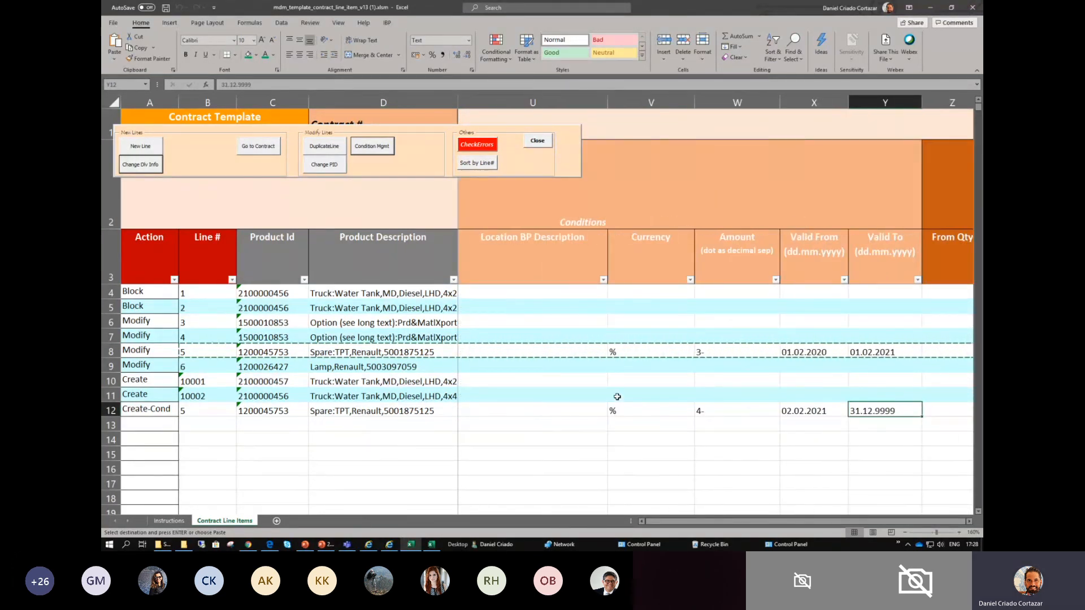
- Fill the condition cells from Currency to Valid To with green in both the Modify and Create-Cond rows of line 5
left_click_drag(681, 351, 872, 344)
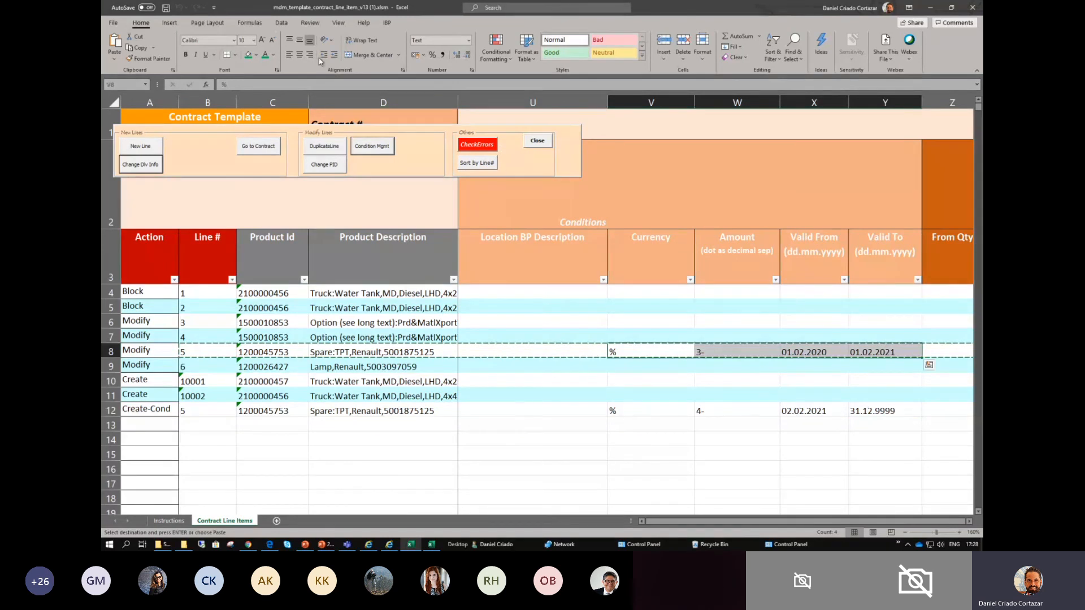
left_click(248, 55)
left_click_drag(636, 411, 882, 411)
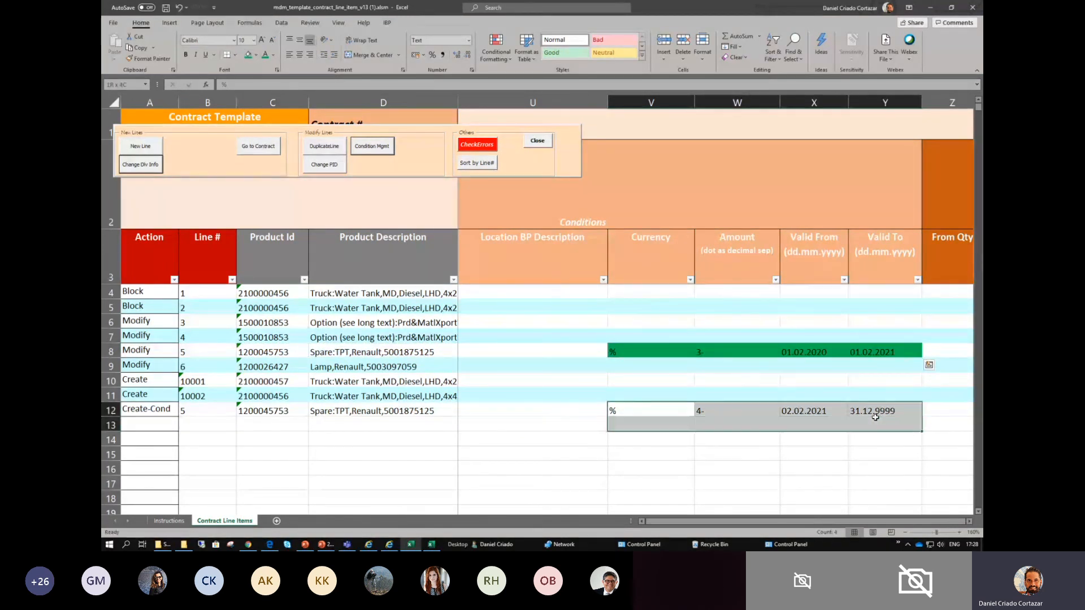
left_click(248, 55)
left_click(823, 450)
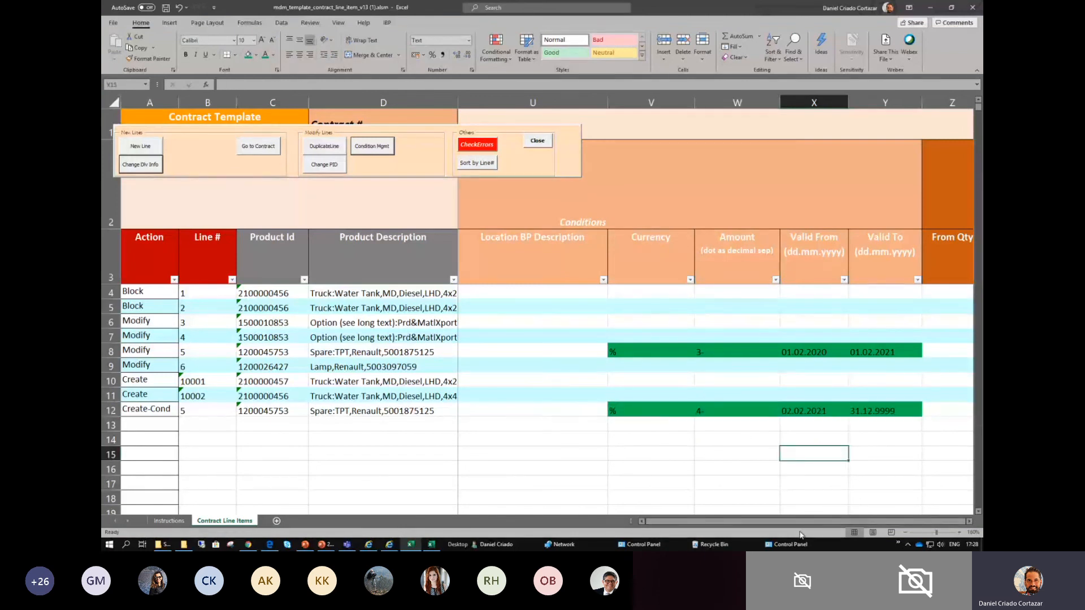
- Go along line 4 through its incoterm, status and supplier text columns and return to its Action cell
left_click_drag(796, 521, 633, 519)
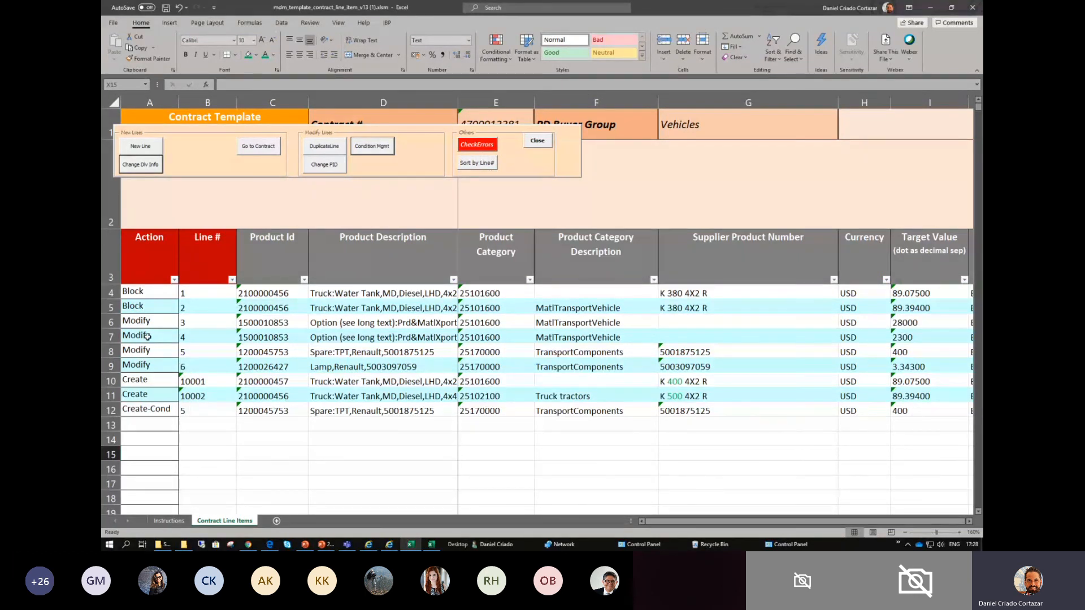
left_click(210, 335)
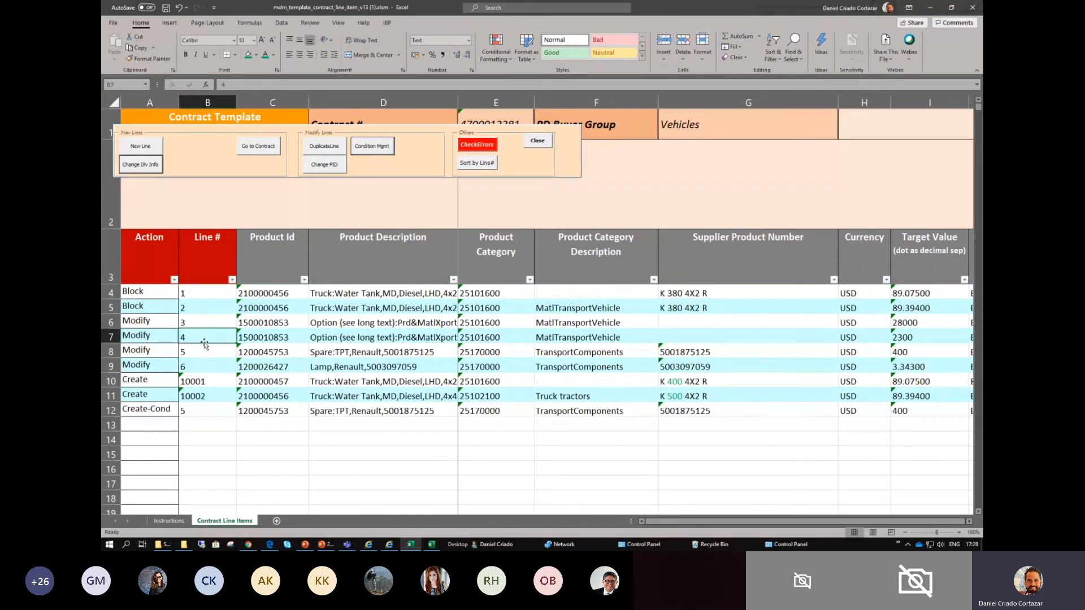
key("Right")
key("Right")
key("Right")
key("Right")
key("Right")
key("Right")
key("Right")
key("Right")
key("Right")
key("Right")
key("Right")
key("Right")
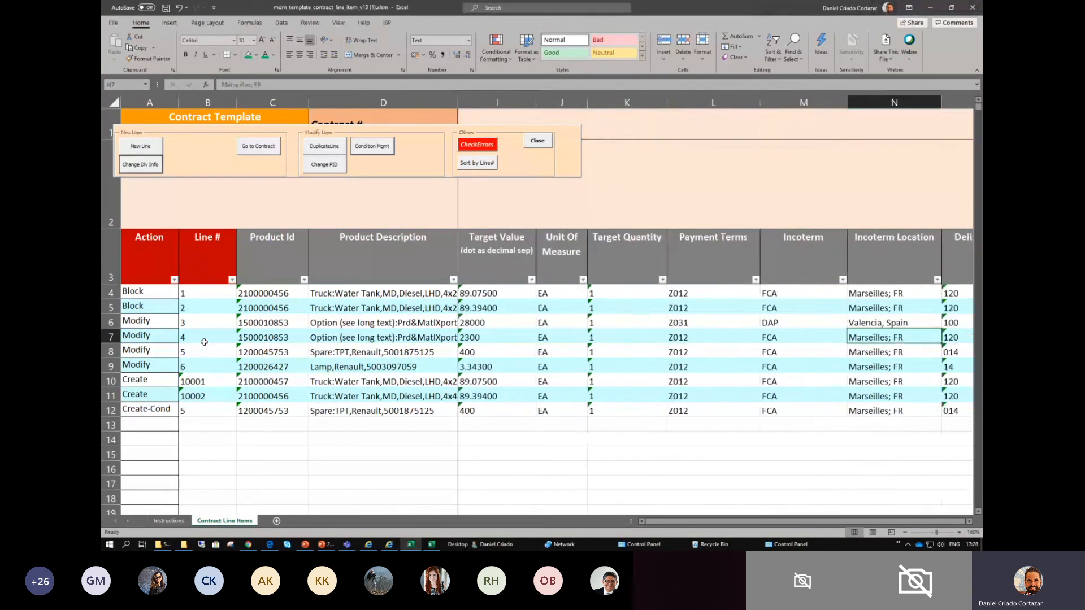
key("Right")
key("Right")
key("Right")
key("Right")
key("Right")
key("Right")
key("Left")
key("Left")
key("Left")
key("Left")
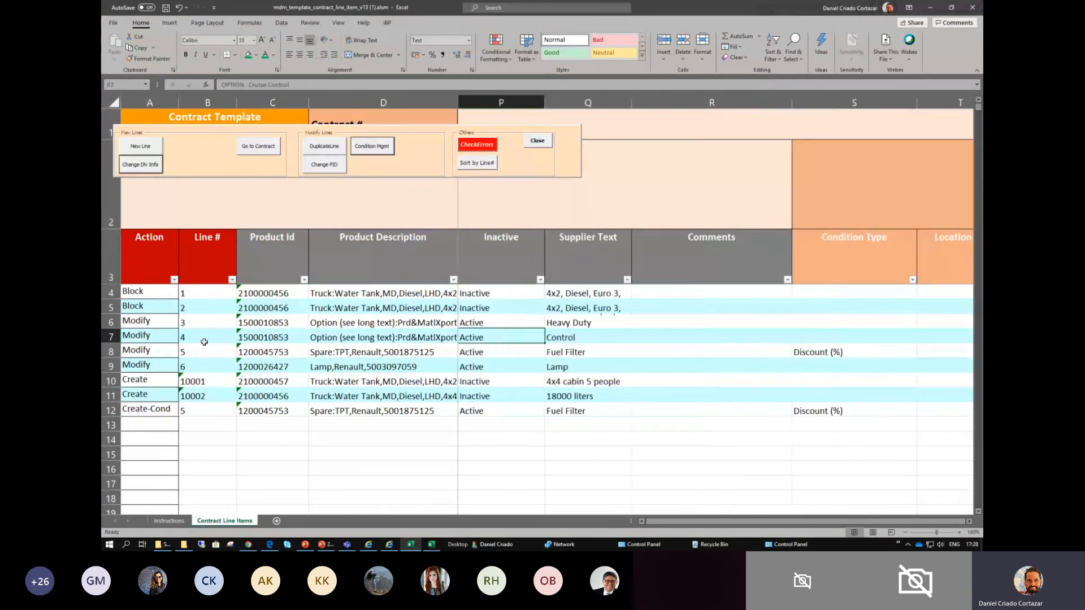
key("Left")
key("Left")
key("Left")
key("Left")
key("Left")
key("Left")
key("Left")
key("Left")
key("Left")
key("Left")
key("Left")
key("Left")
key("Left")
key("Left")
key("Left")
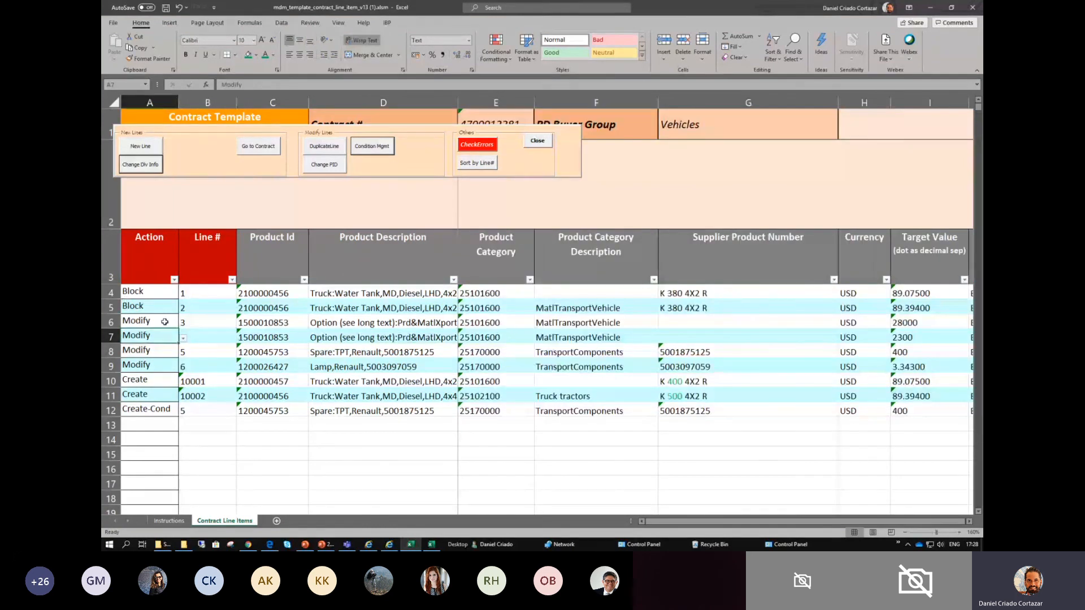
- Set the Action of contract line 4 to Block
left_click(211, 337)
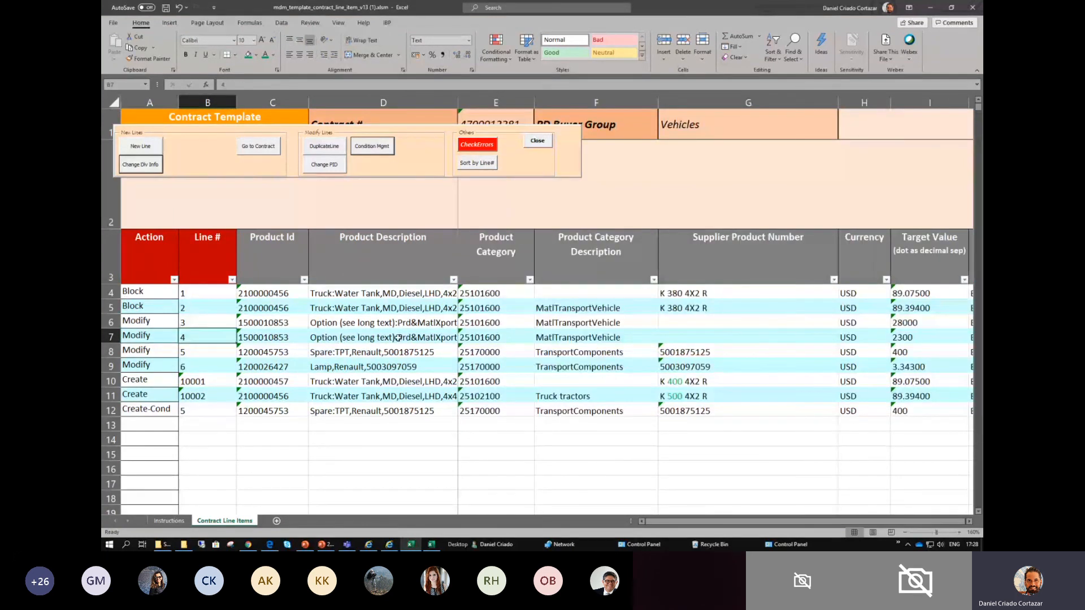
left_click(287, 335)
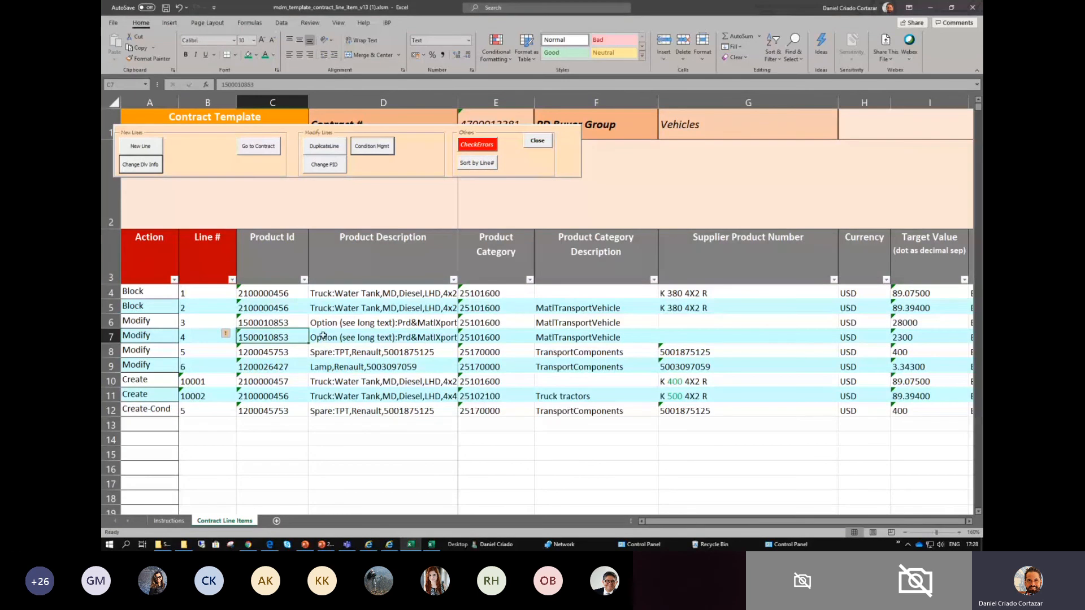
left_click_drag(275, 331, 362, 336)
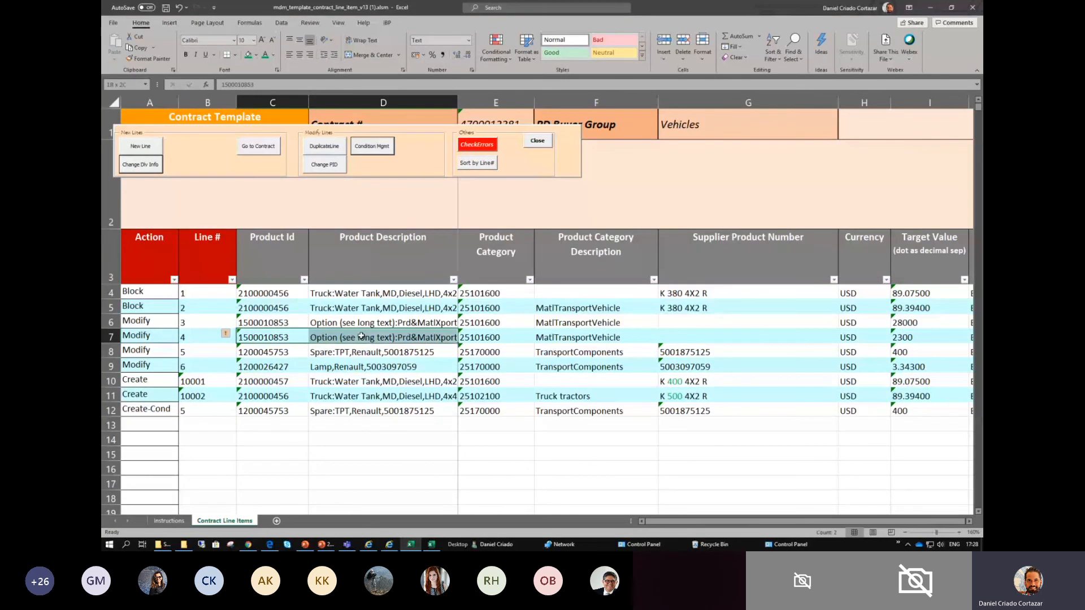
left_click(555, 337)
left_click(393, 333)
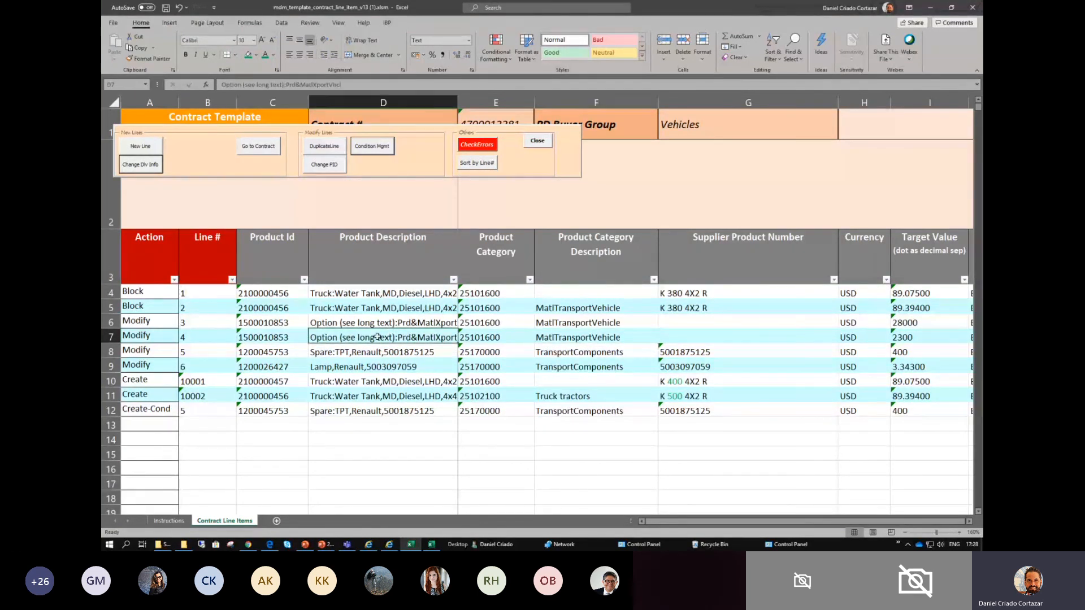
left_click(167, 335)
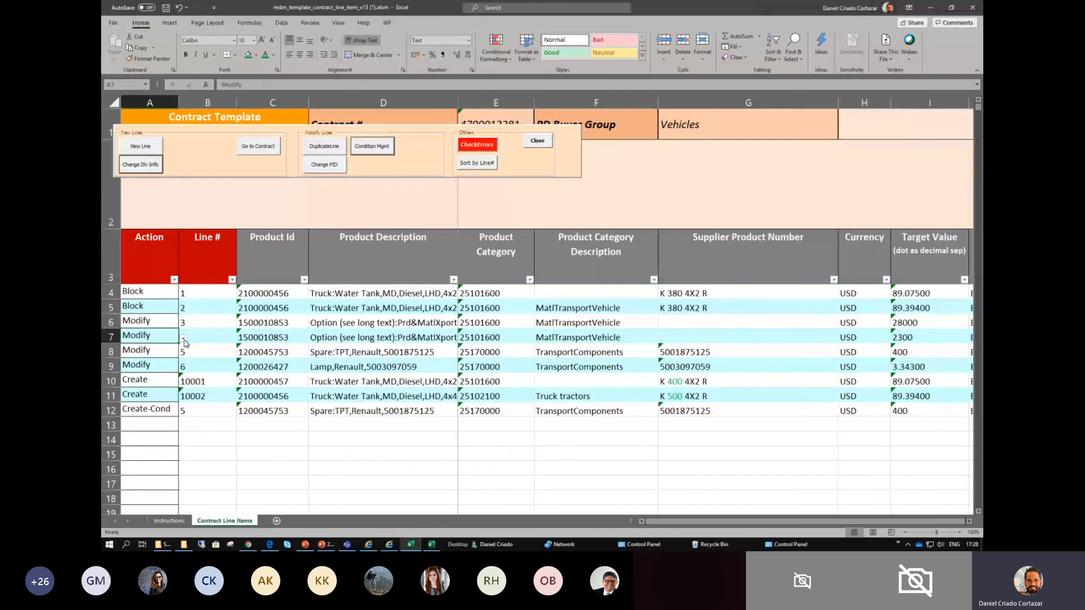
left_click(184, 338)
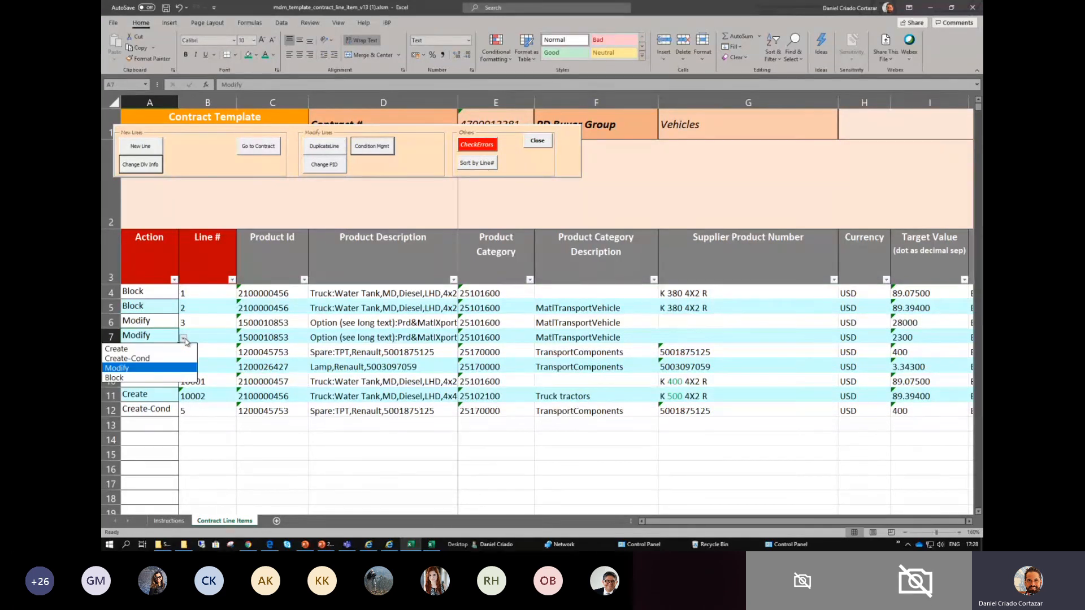
left_click(144, 380)
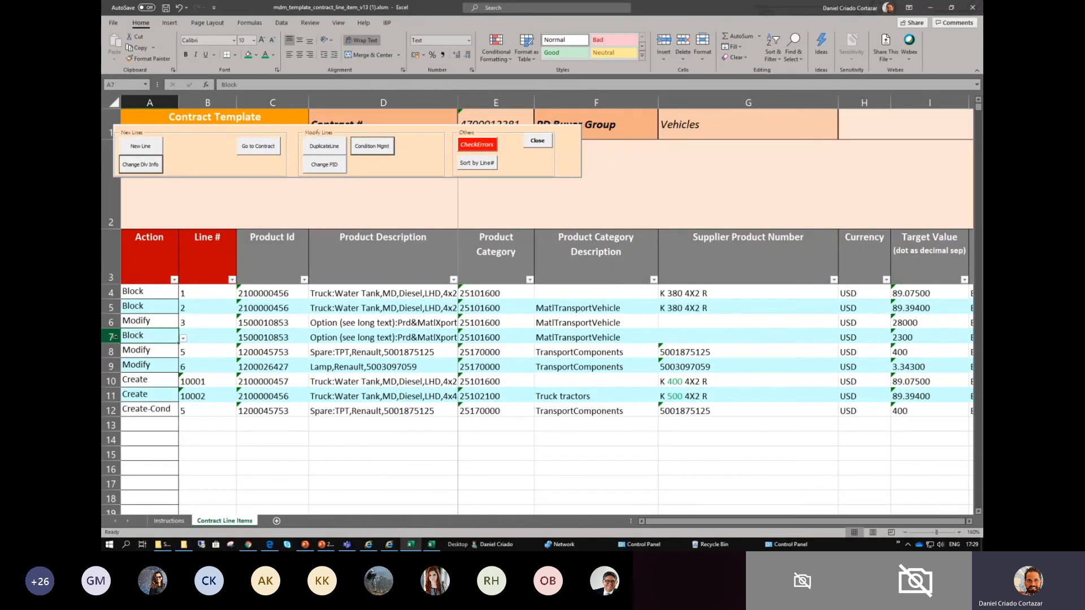
left_click(183, 338)
left_click(168, 381)
- Sort the contract lines by line number and check the order in the Line # column
left_click(476, 164)
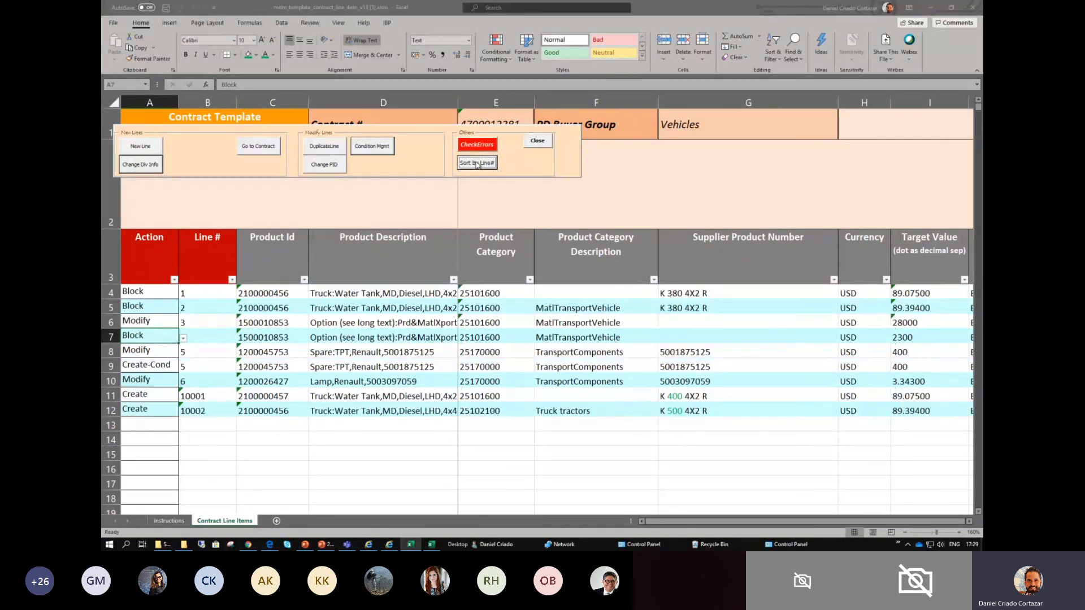
left_click_drag(199, 287, 197, 408)
left_click(197, 321)
left_click(196, 290)
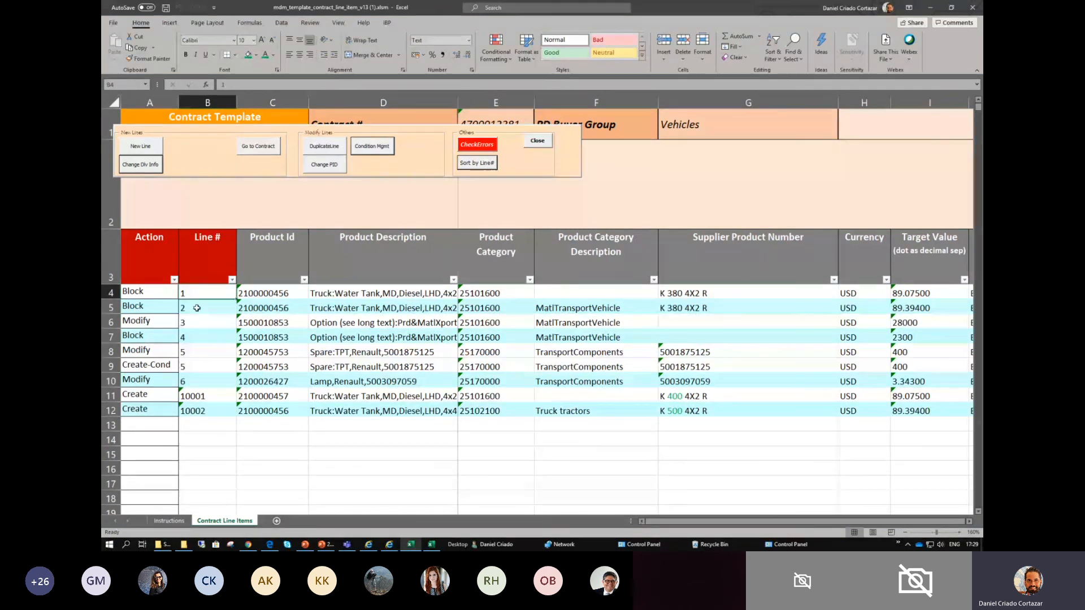
left_click(198, 308)
left_click(198, 322)
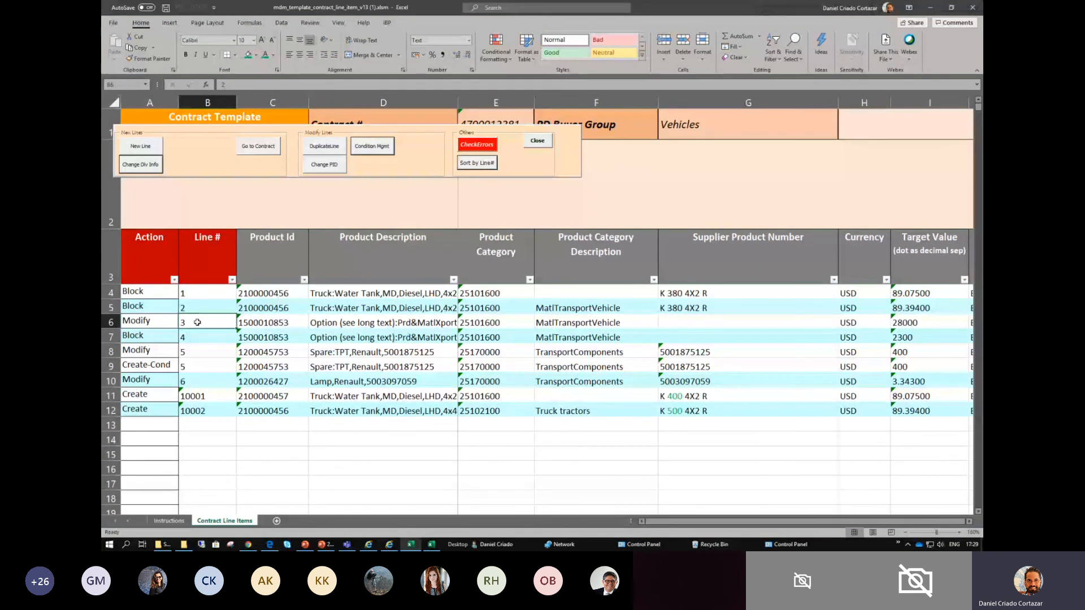
- Review the actions and product IDs of lines 3 to 6 and the created line 10001
left_click_drag(163, 323, 210, 324)
left_click(197, 336)
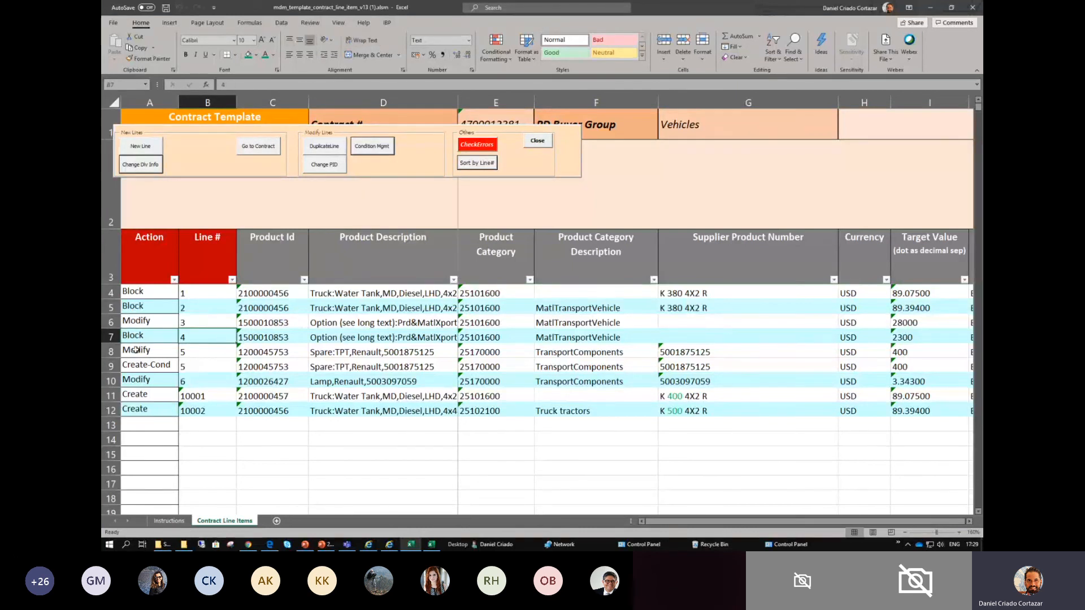
left_click_drag(190, 356, 164, 367)
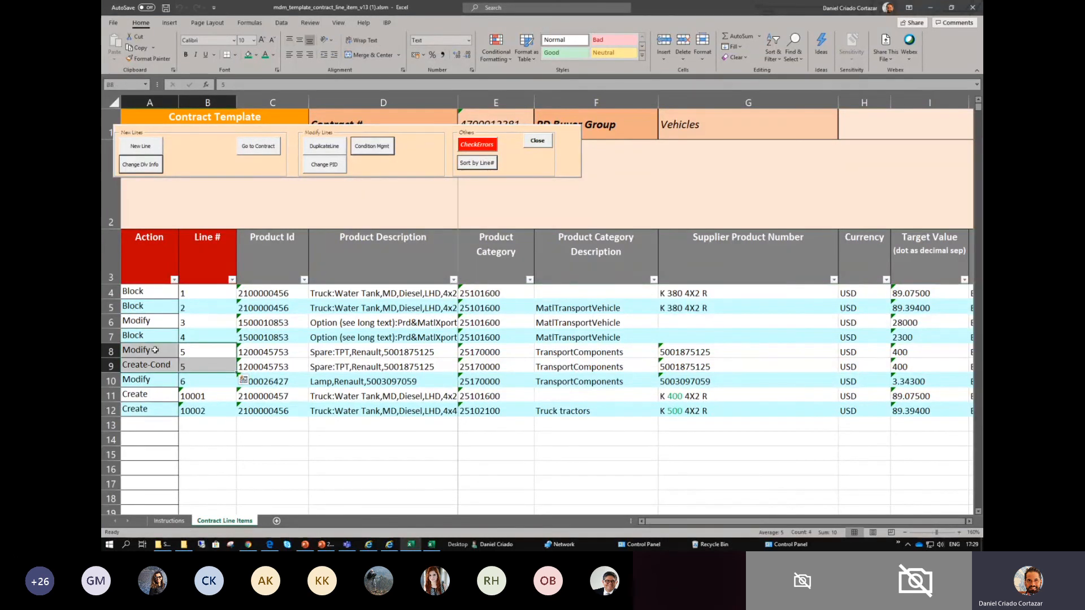
left_click(267, 353)
left_click_drag(268, 352, 266, 367)
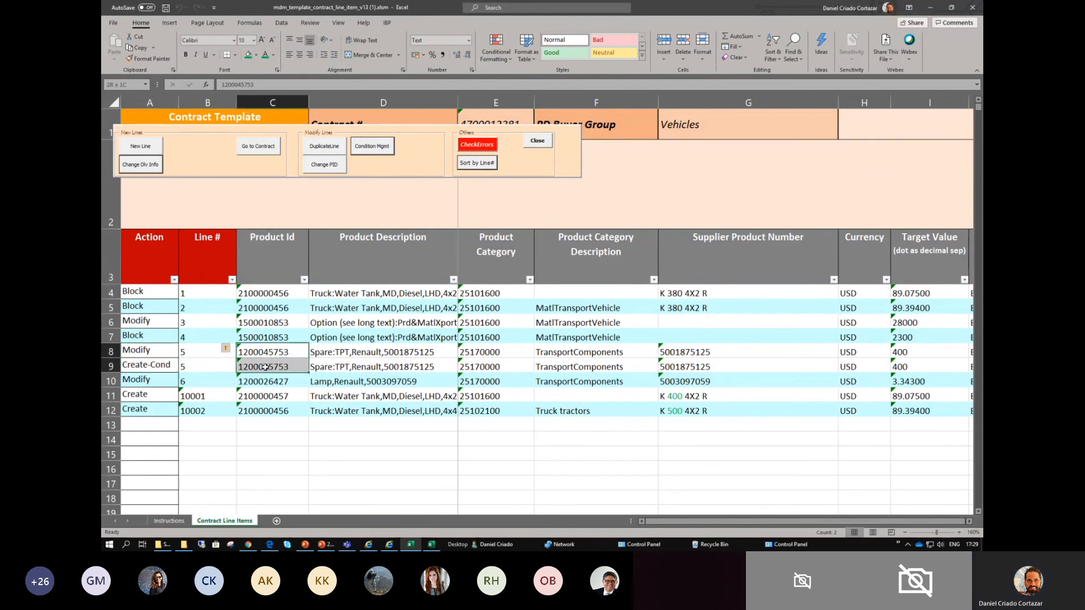
left_click(206, 382)
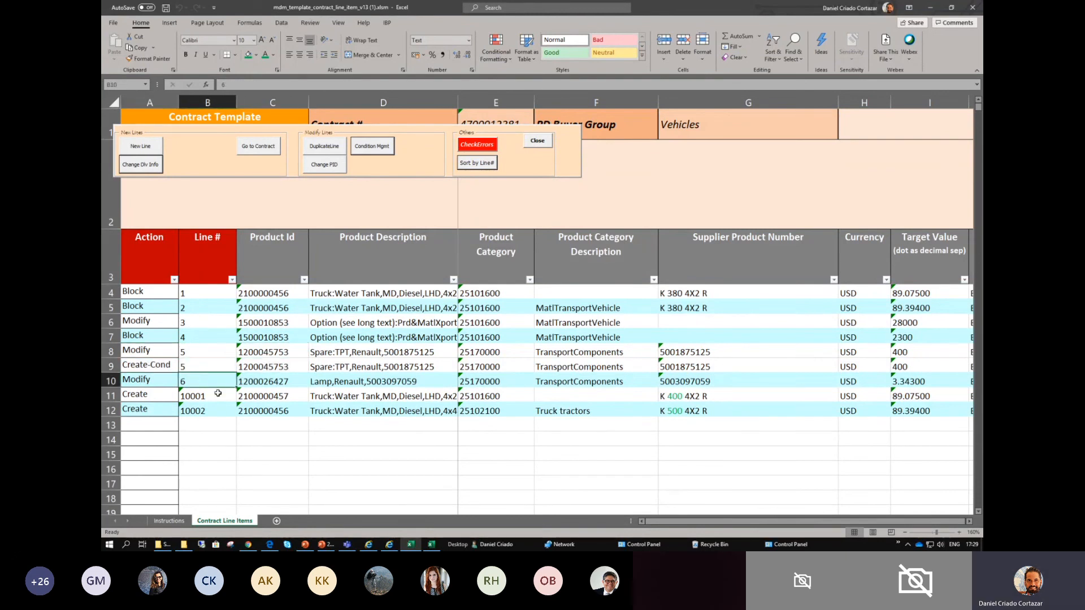
left_click_drag(131, 394, 339, 399)
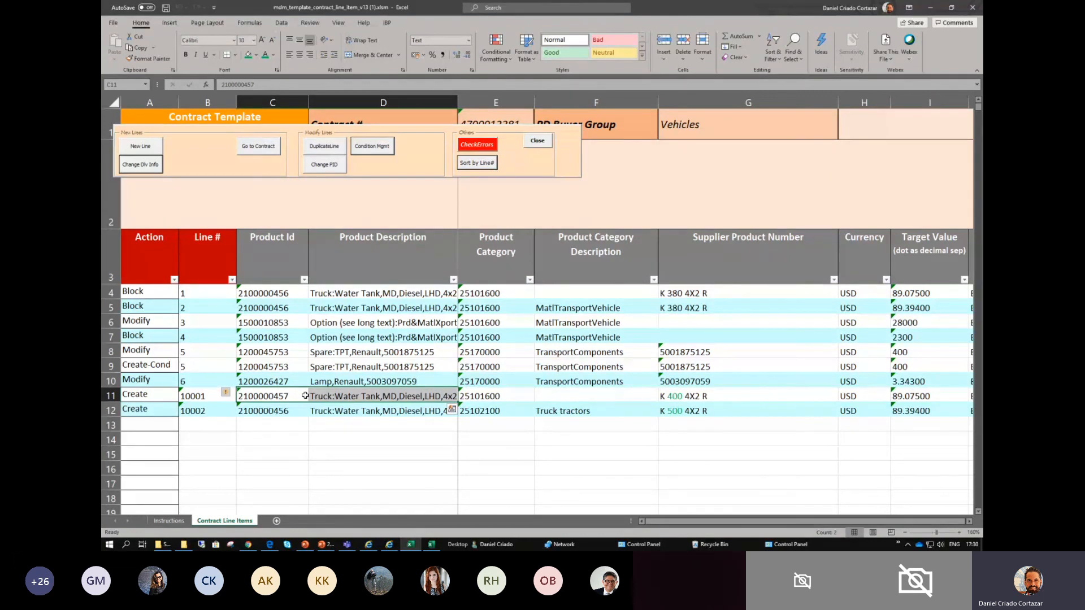
- Run the error check on the contract template and accept saving the file
left_click(478, 145)
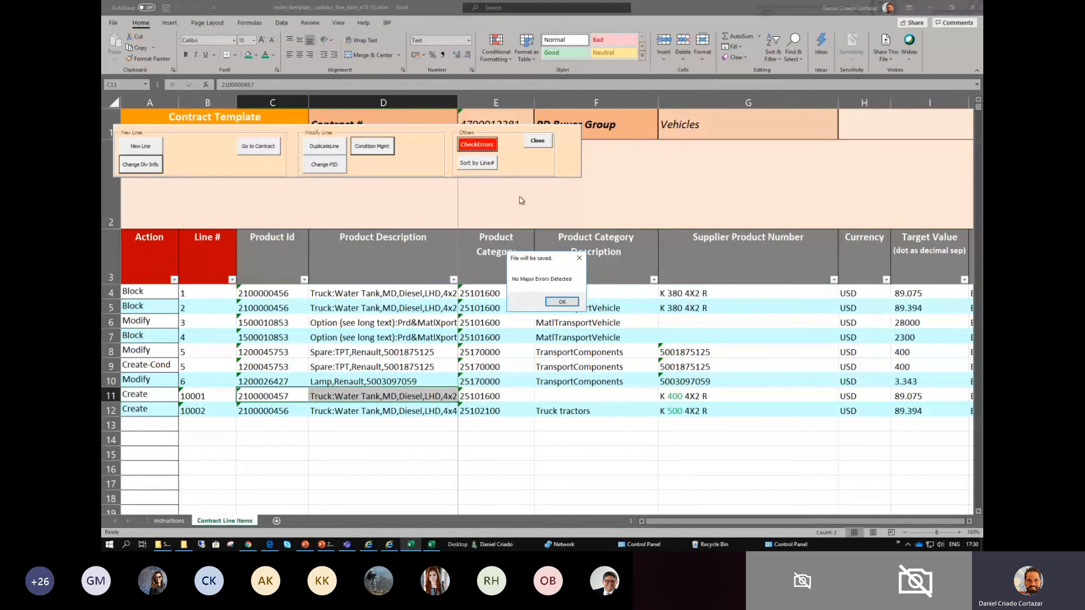
left_click(561, 302)
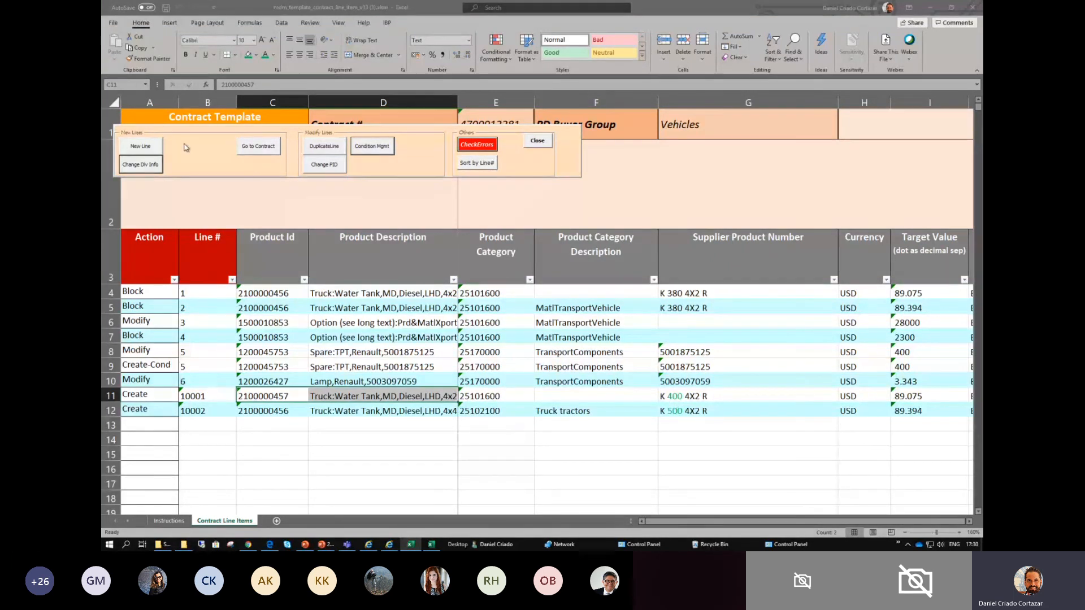
- Start saving a copy of the contract template on this PC with the full save options and accept the error-check message
left_click(667, 123)
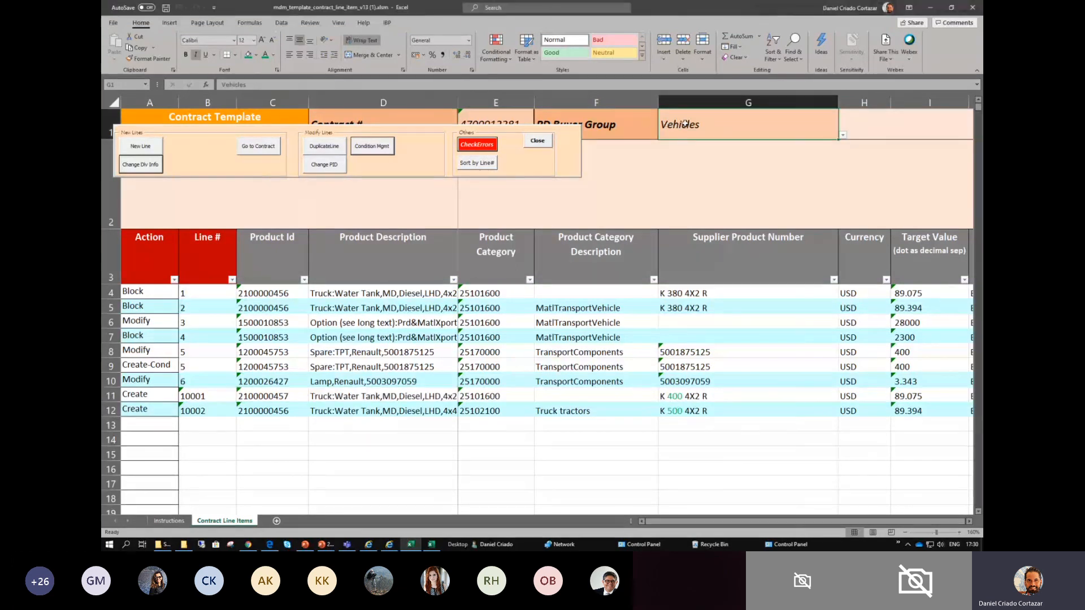
left_click_drag(435, 116, 668, 116)
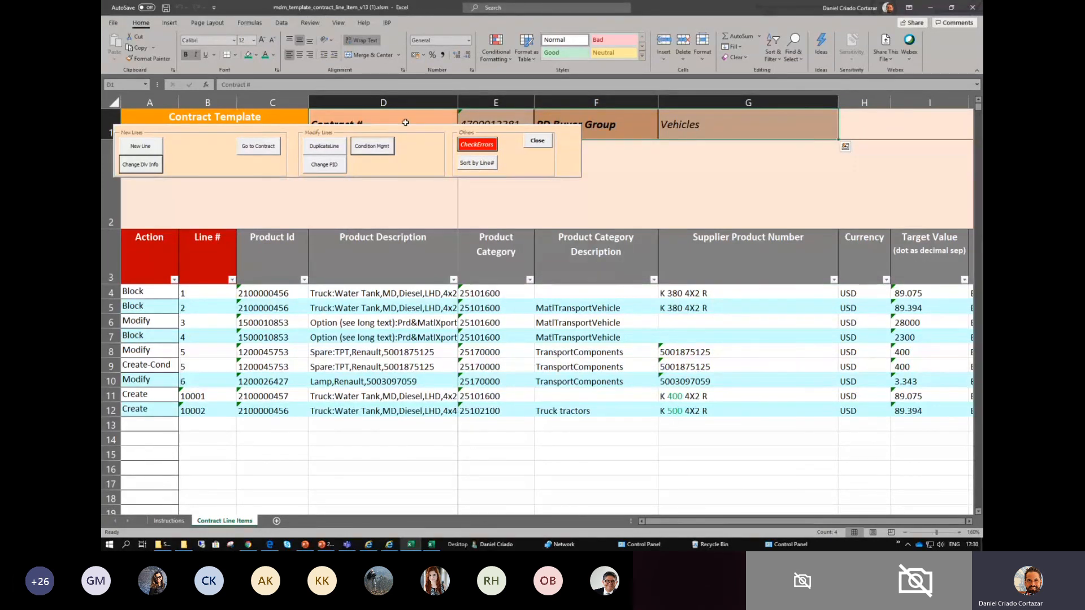
left_click(114, 26)
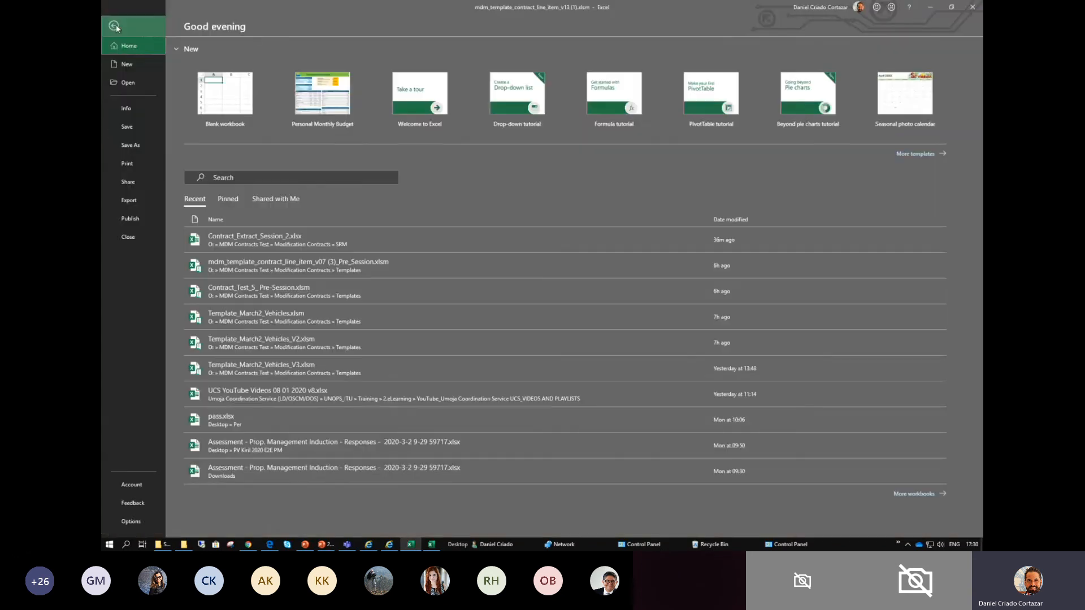
left_click(135, 146)
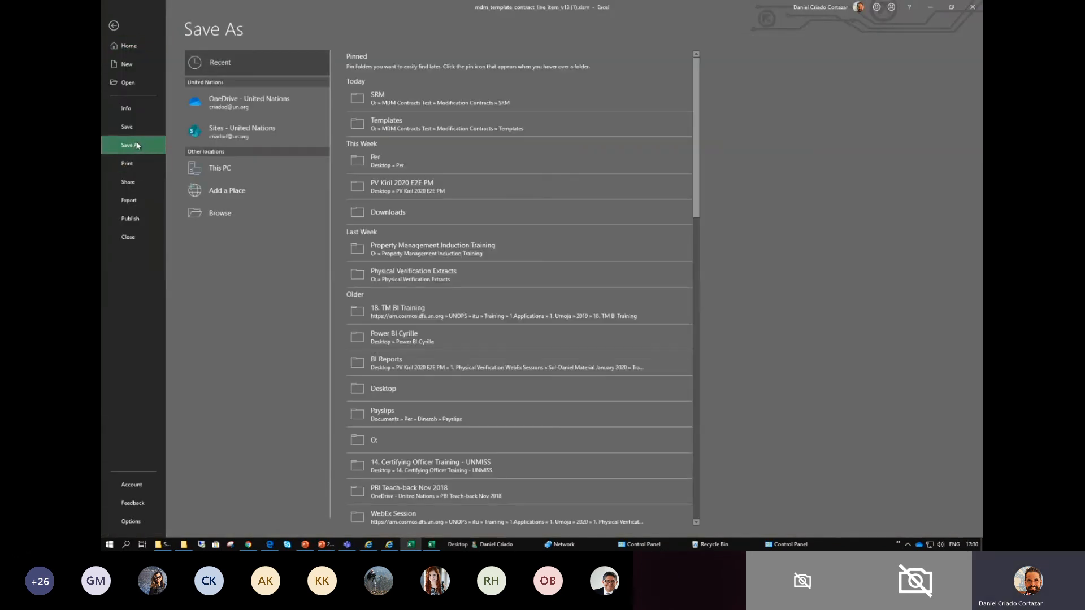
left_click(222, 168)
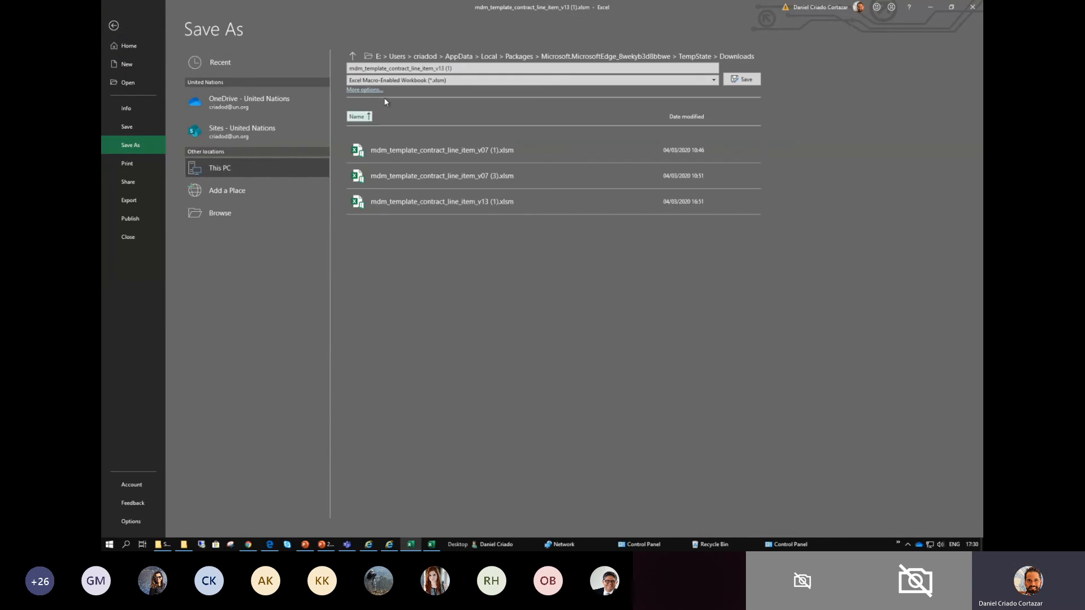
left_click(397, 57)
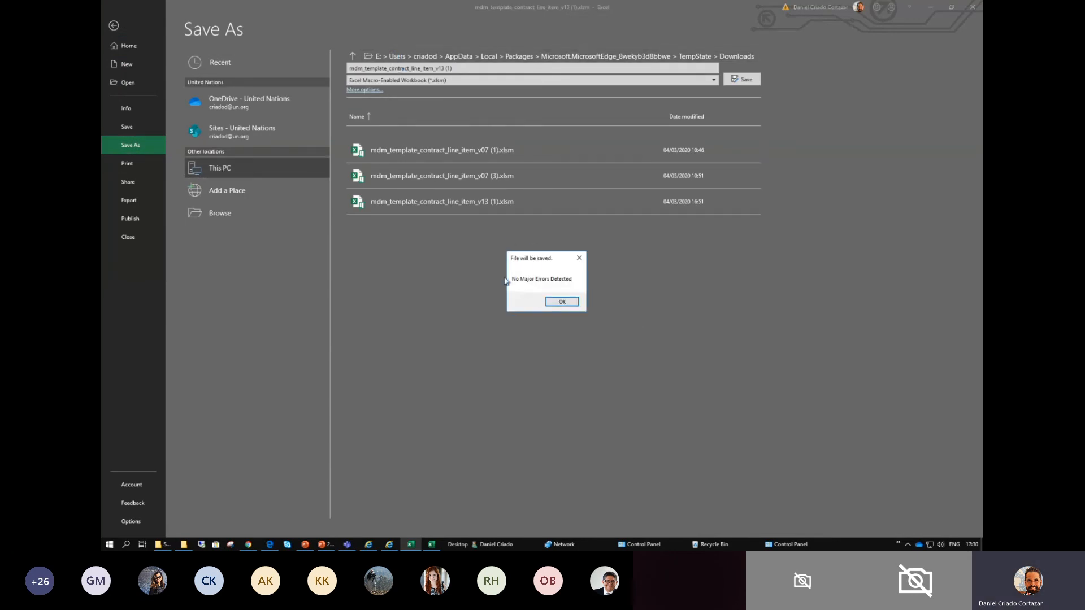
left_click(563, 302)
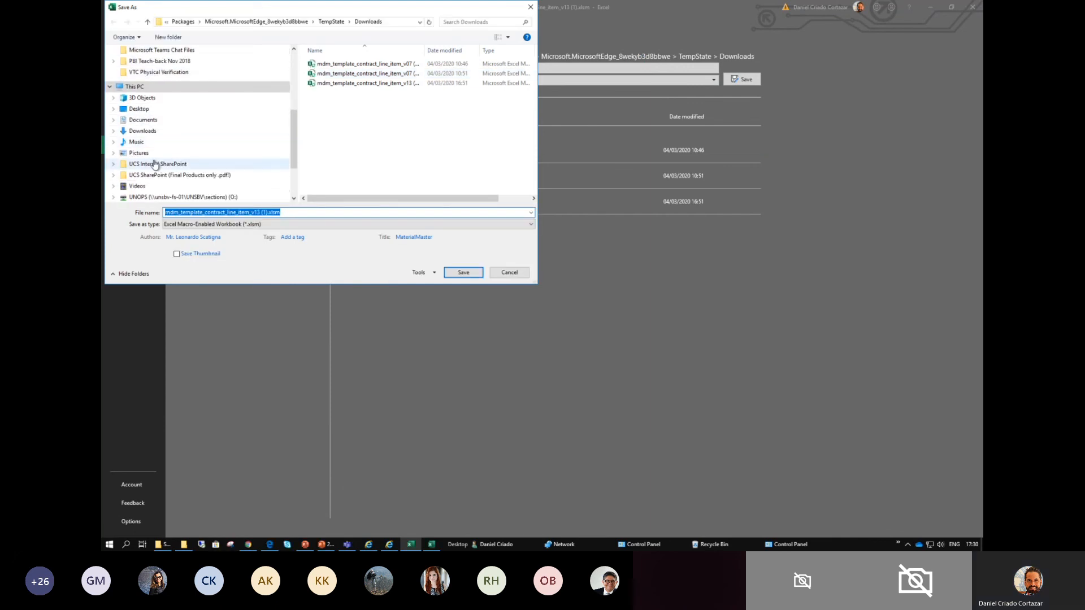
- Set the save location to MDM Contracts Test > Modification Contracts > Templates on the UNOPS (O:) drive
scroll(157, 159, "down", 2)
left_click(221, 164)
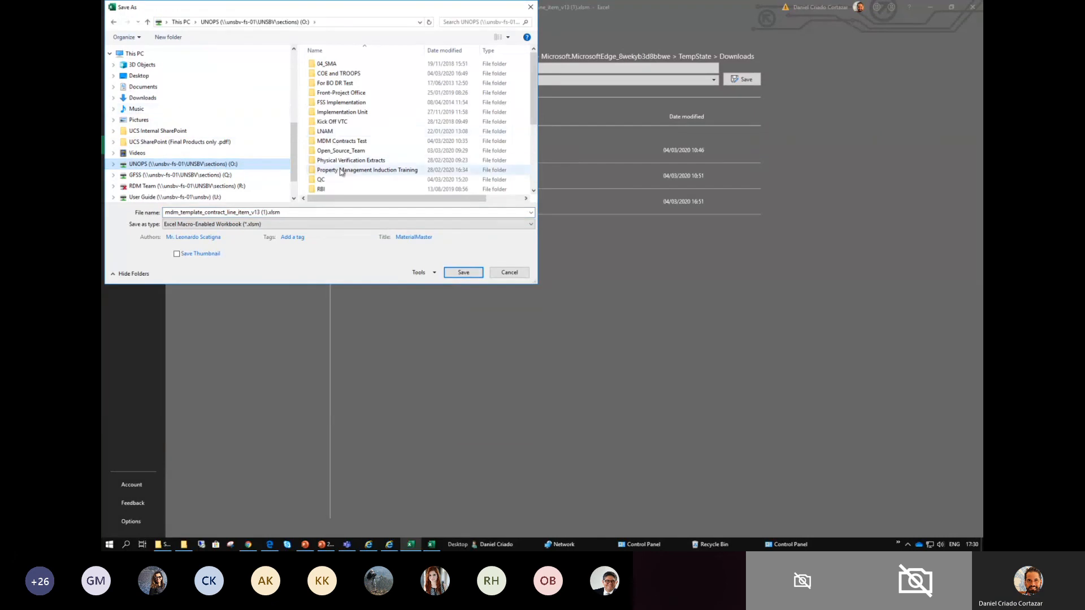
left_click(342, 144)
double_click(340, 145)
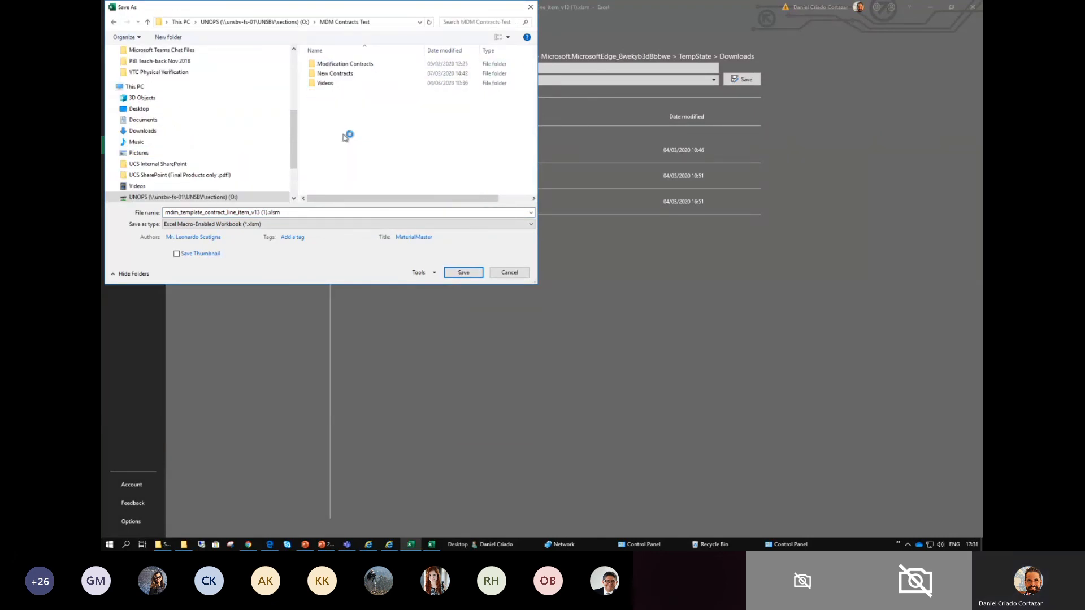
double_click(337, 64)
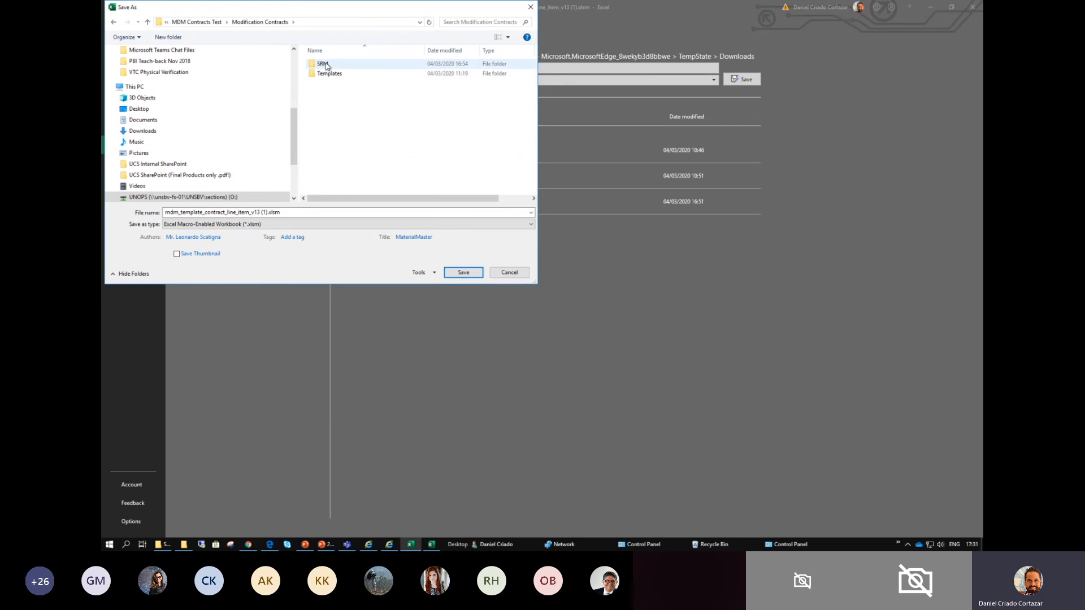
double_click(329, 75)
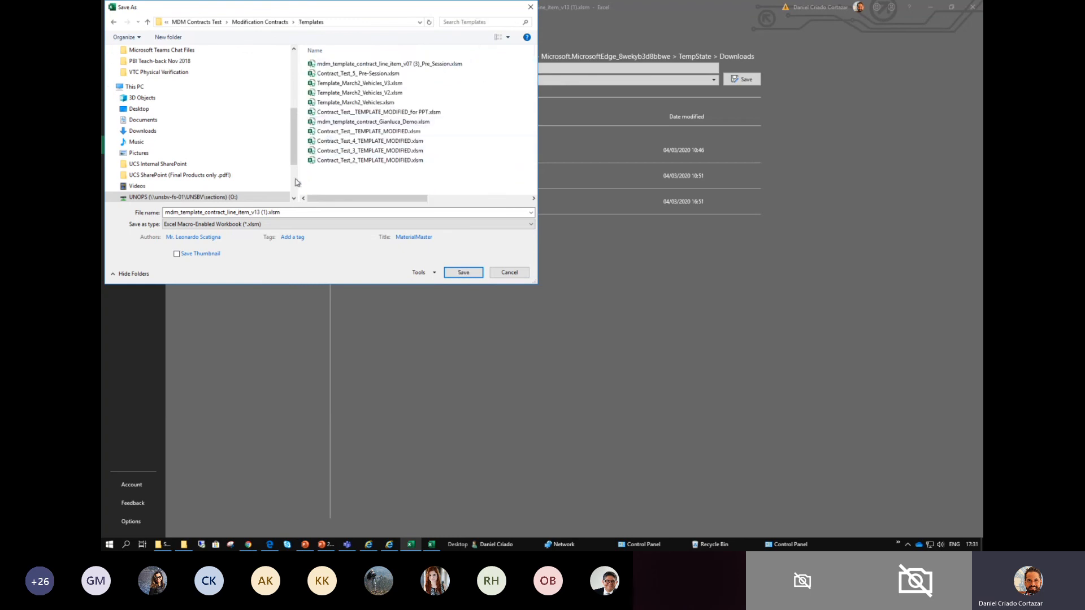
- Save the macro-enabled workbook as Template_Session_2 and close it, ending the macro run if it stops with an error
left_click(297, 211)
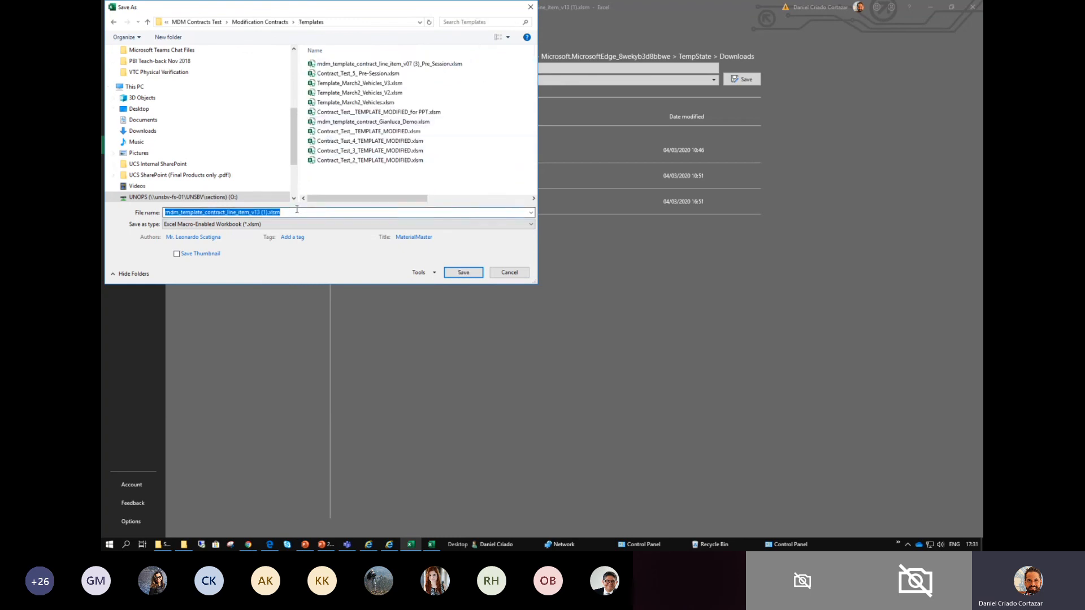
type("Template_Session_")
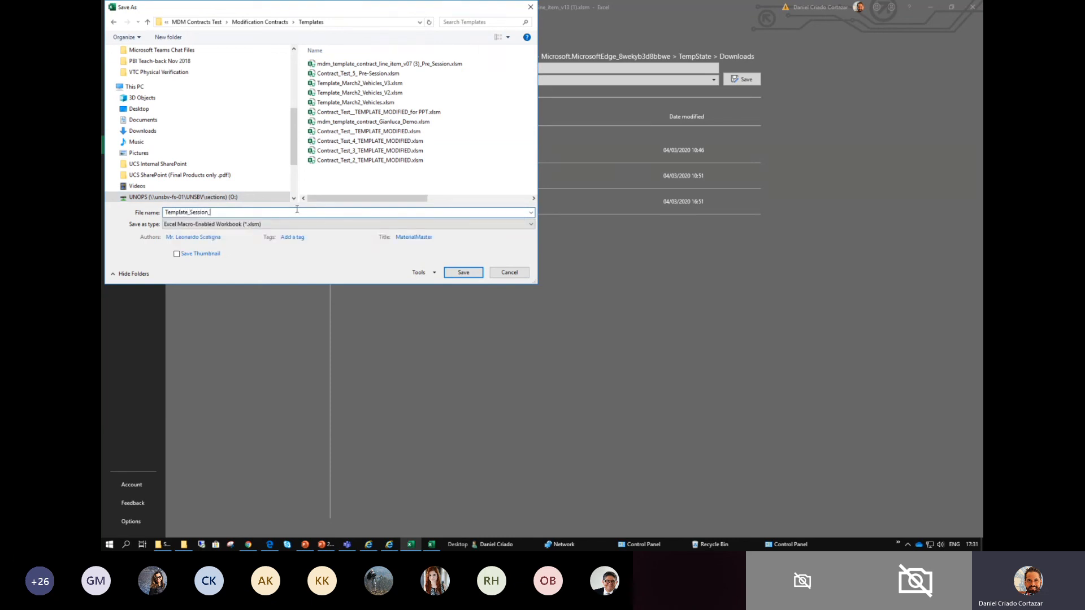
left_click(463, 272)
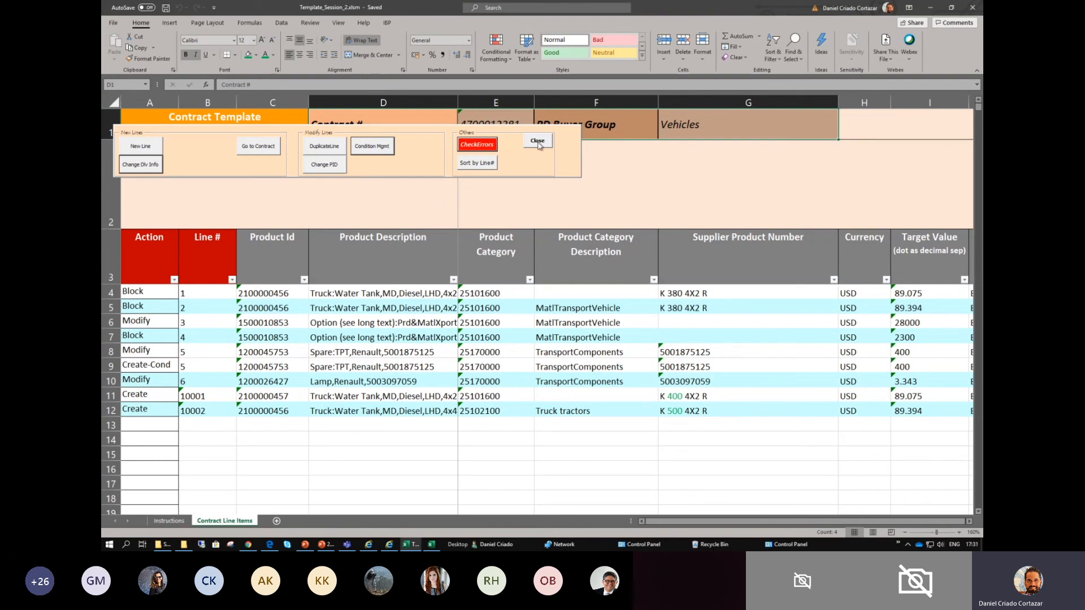
left_click(977, 8)
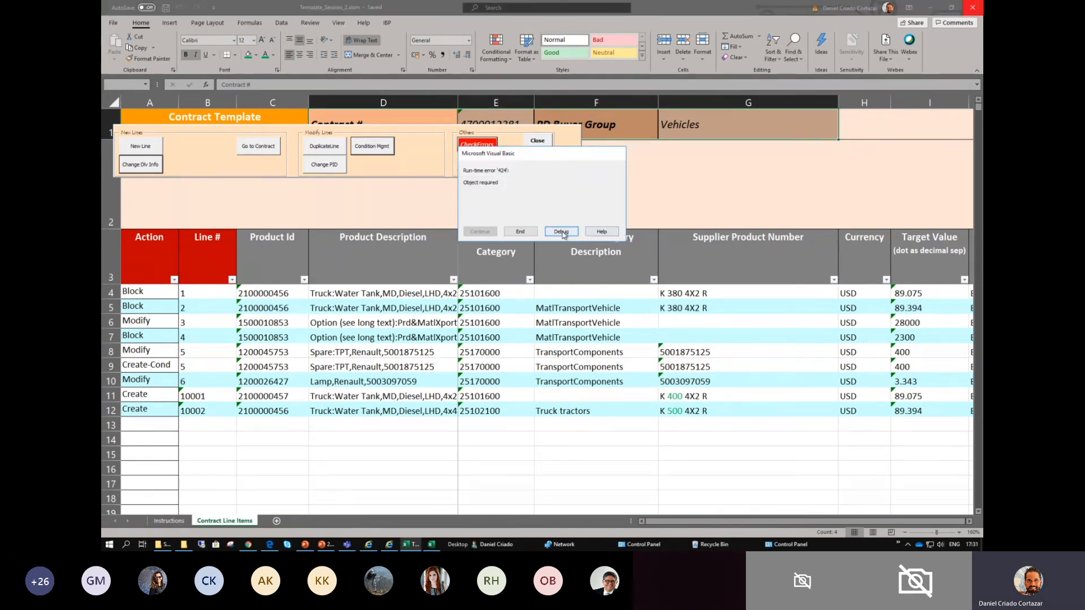
left_click(520, 232)
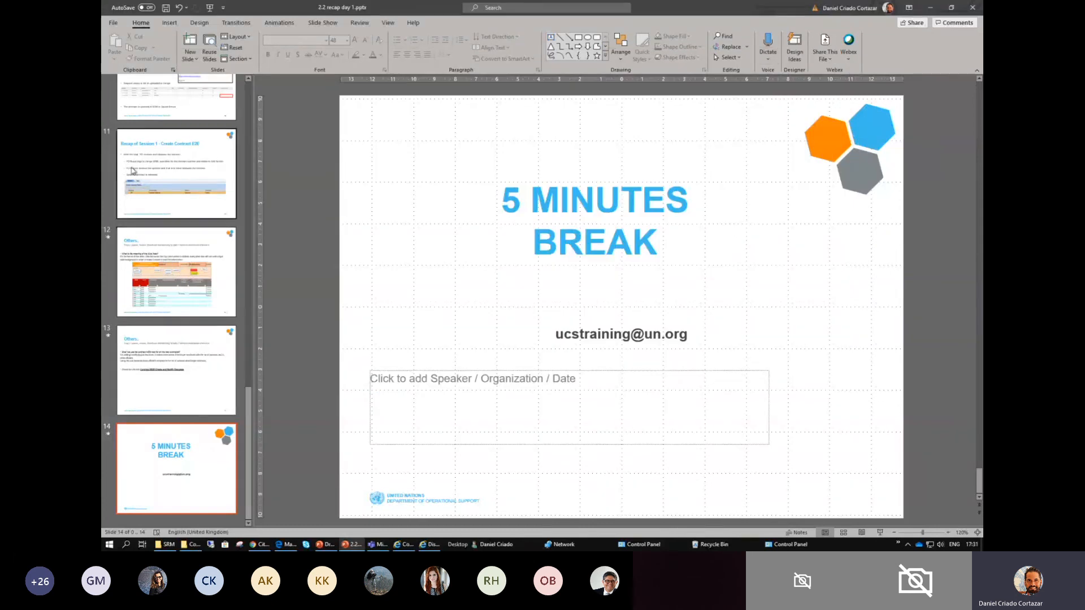
- Switch from the recap presentation to Draft_Session_2-updates_DC.pptx and start its slide show at slide 3 on steps, users and statuses
scroll(166, 187, "up", 15)
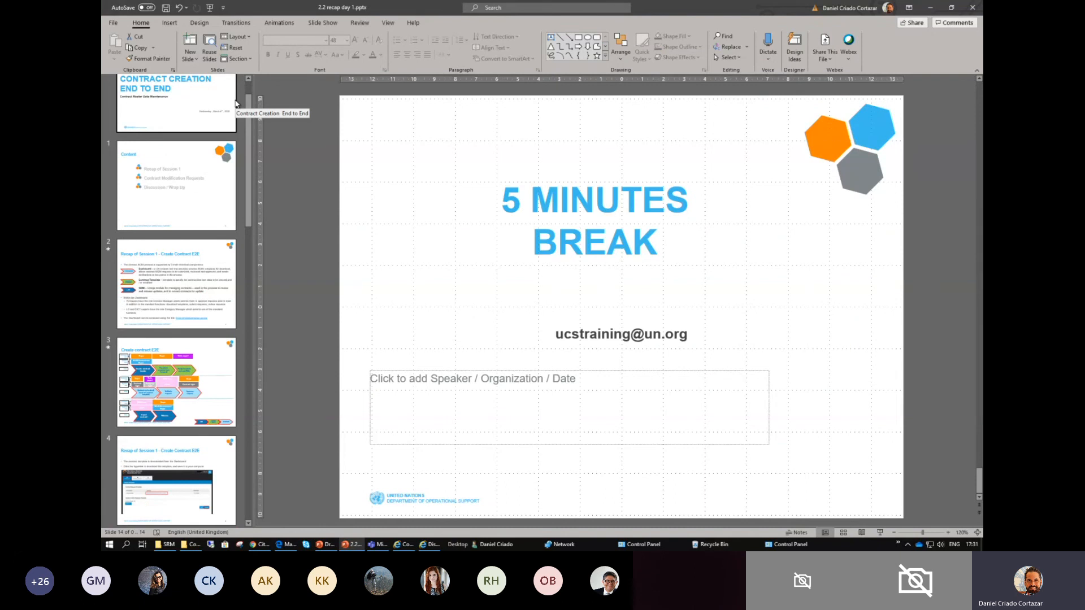
scroll(225, 302, "down", 3)
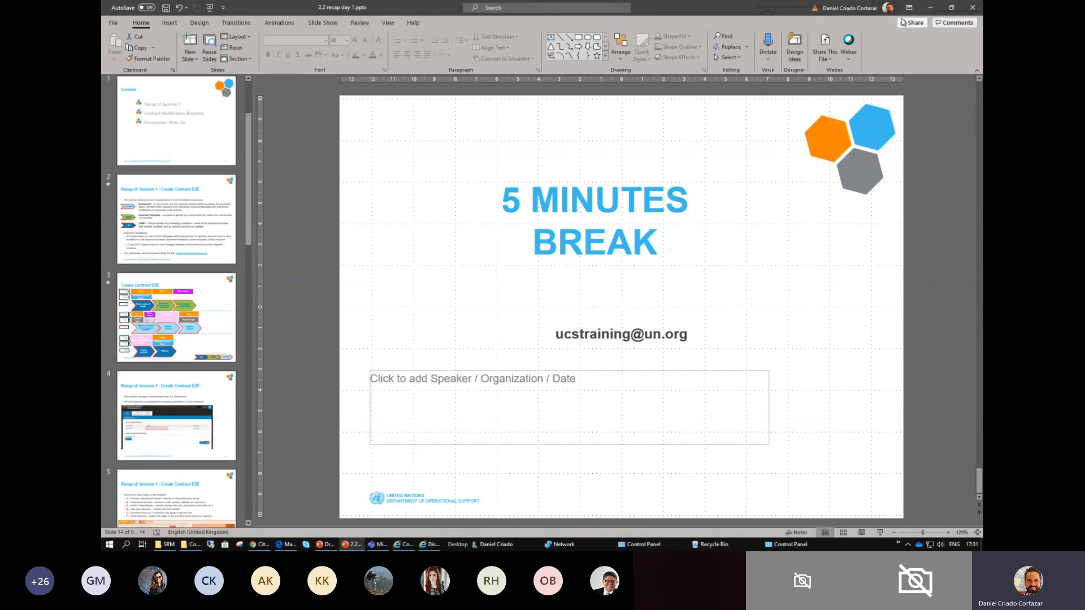
left_click(936, 11)
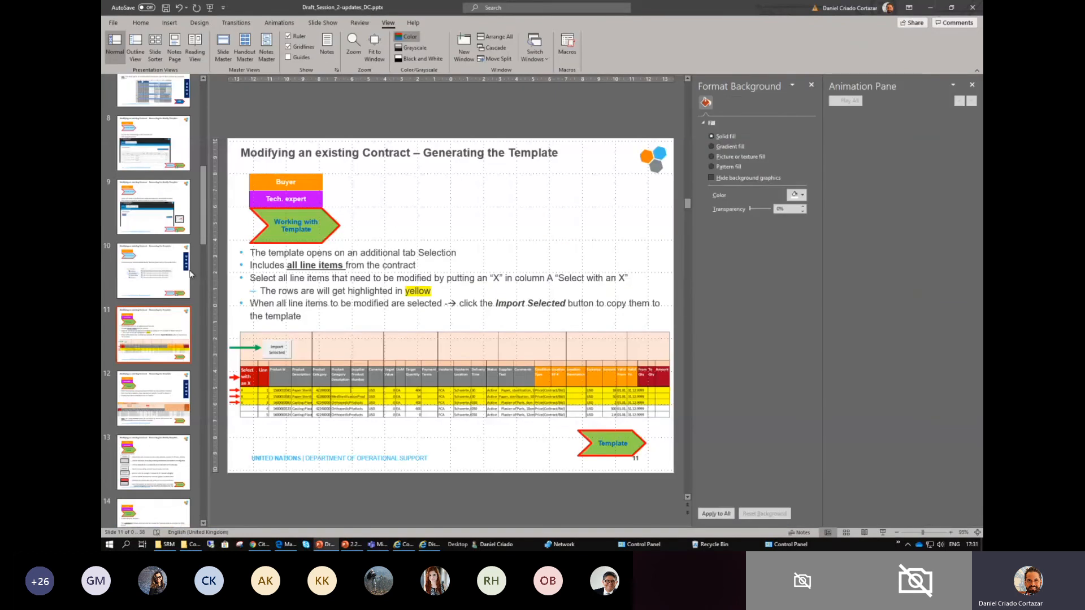
scroll(160, 222, "up", 5)
scroll(160, 222, "up", 2)
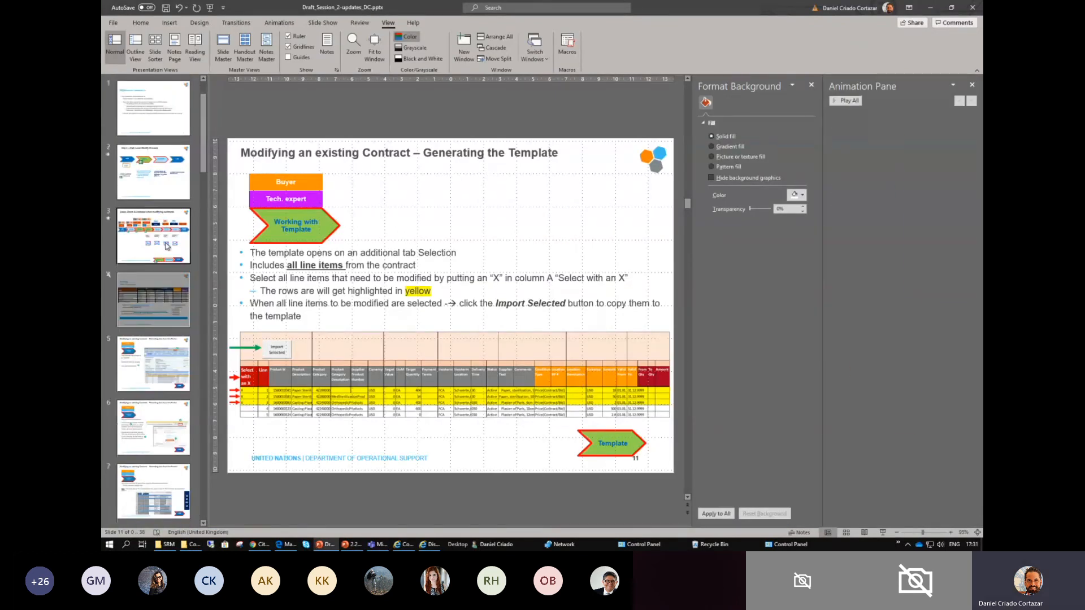
left_click(167, 246)
left_click(881, 533)
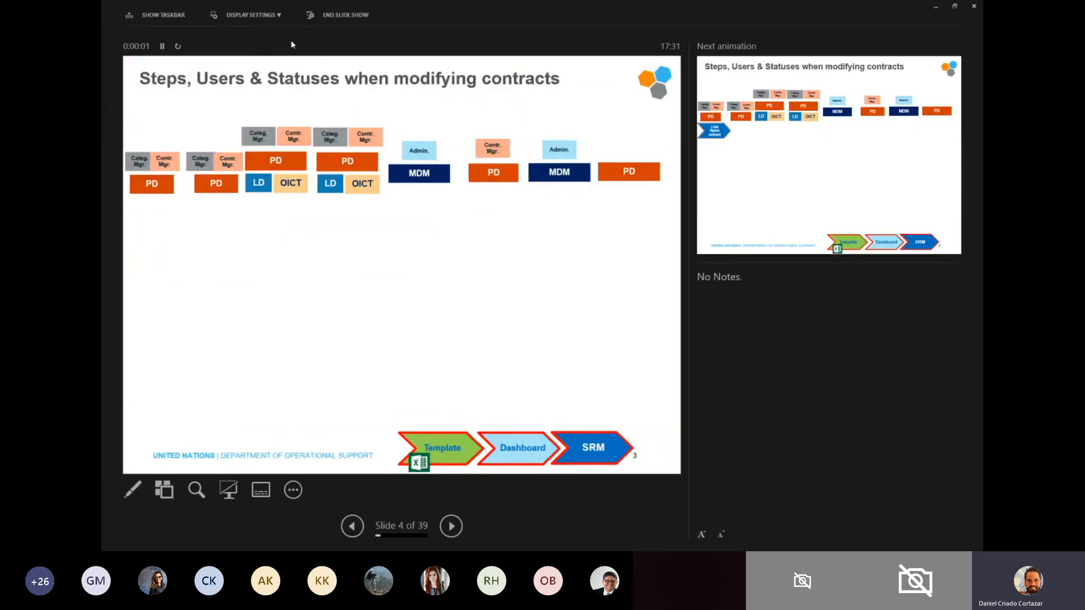
- Swap presenter view with the full-screen slide show and reveal the Line items extract and Retrieve Template steps
left_click(253, 16)
left_click(252, 32)
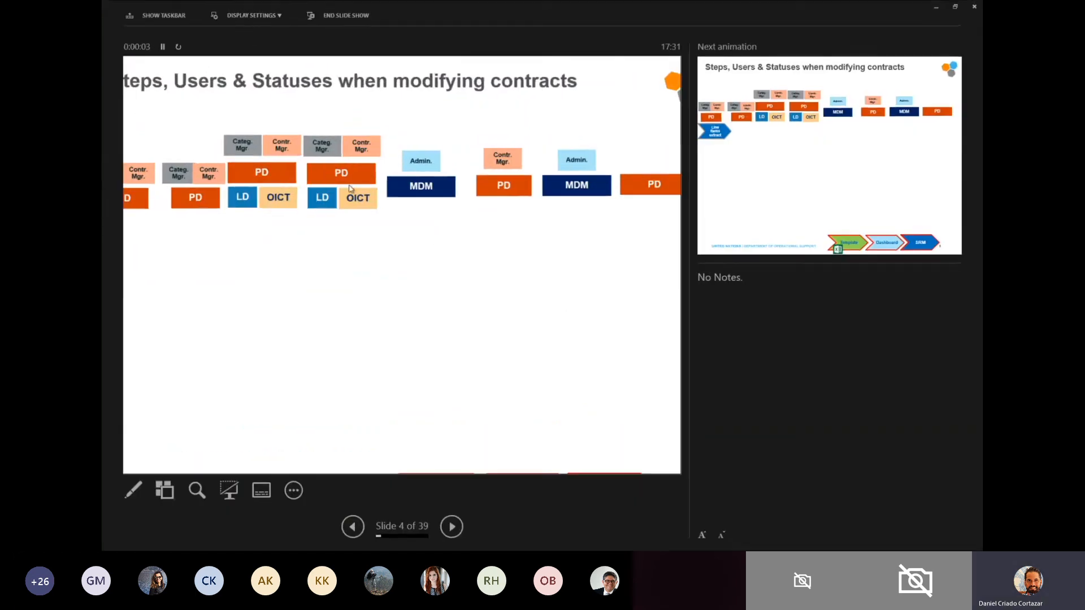
left_click(358, 276)
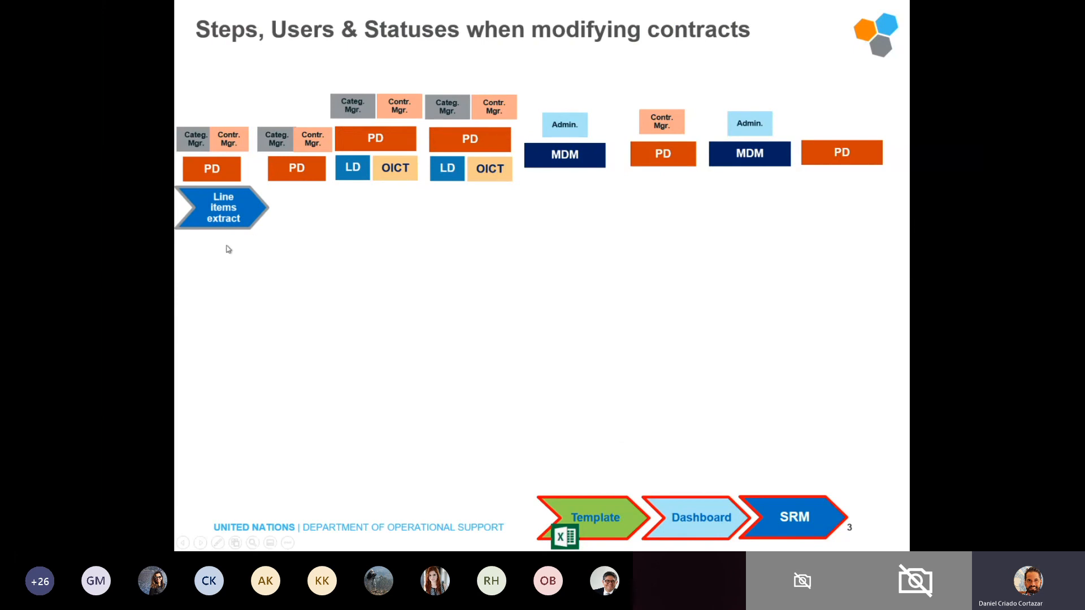
left_click(237, 197)
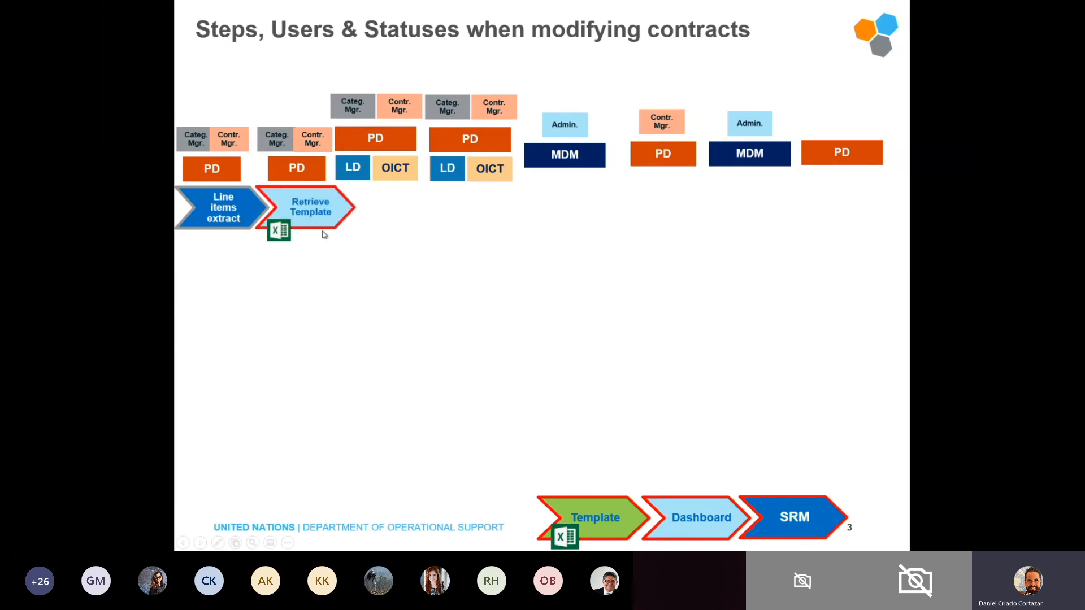
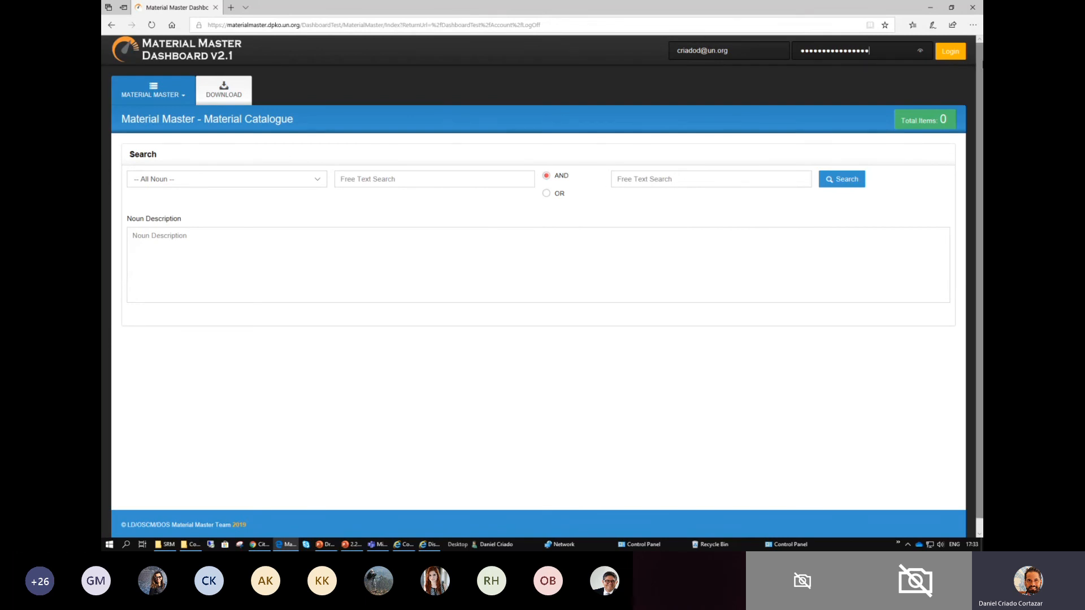
- Log in to the Material Master Dashboard and open the list of contract requests
left_click(950, 51)
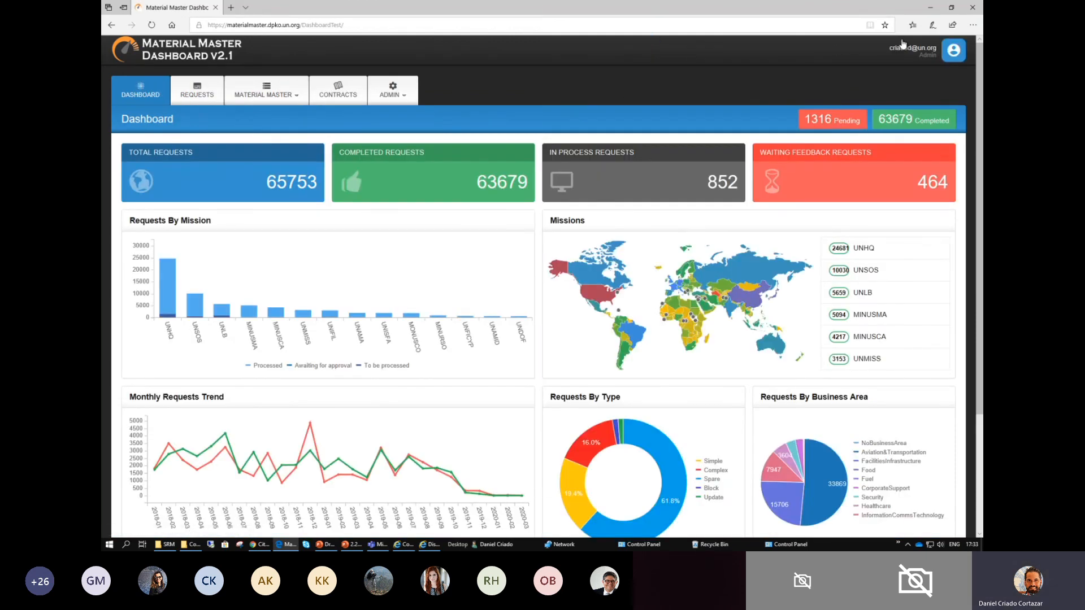
left_click(338, 97)
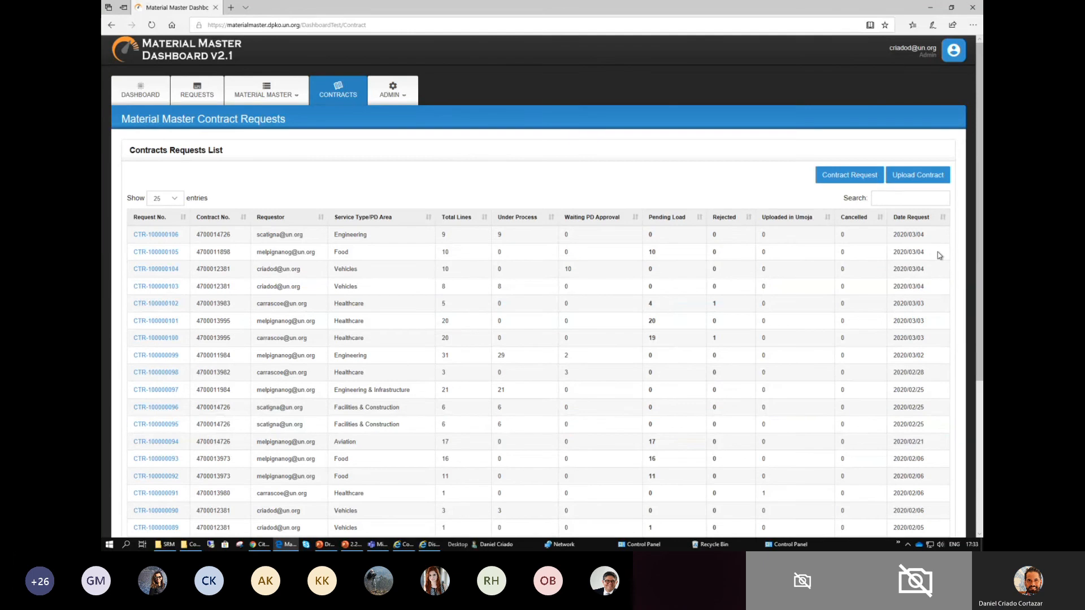
- Examine the Upload Contract page with its SRM Contract File field, and return to the contract requests list
left_click(917, 179)
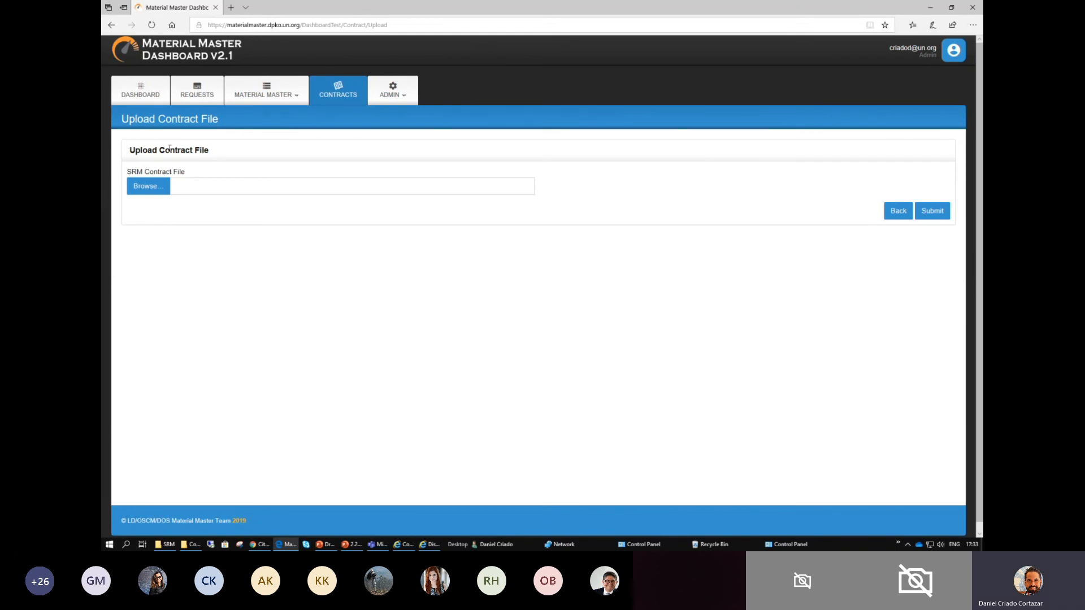
left_click_drag(152, 150, 254, 155)
left_click_drag(129, 172, 213, 163)
left_click(149, 171)
left_click(191, 173)
left_click(127, 171)
left_click(151, 120)
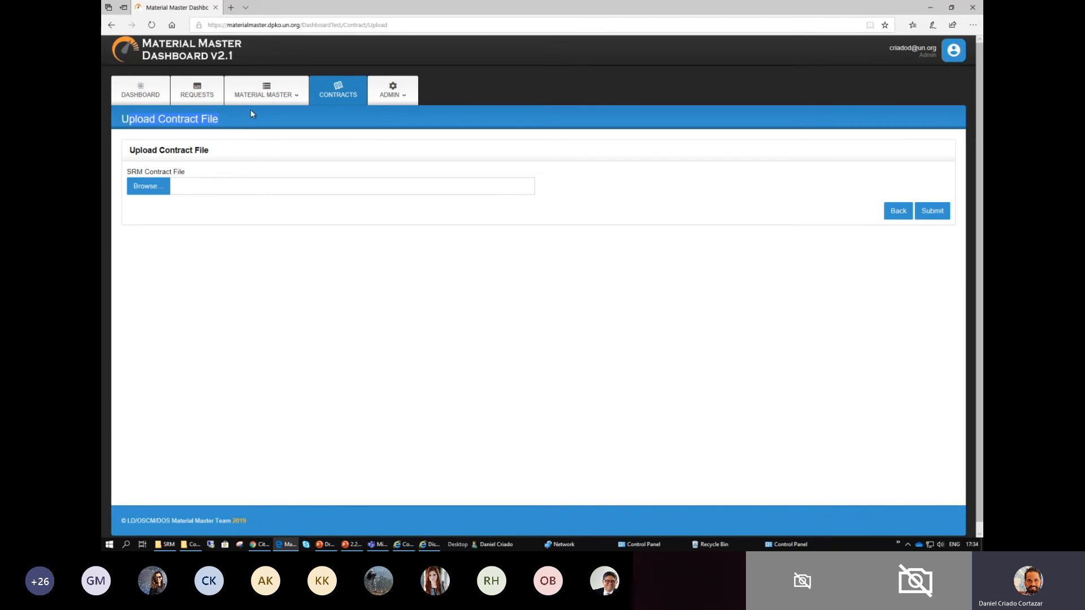
left_click(898, 213)
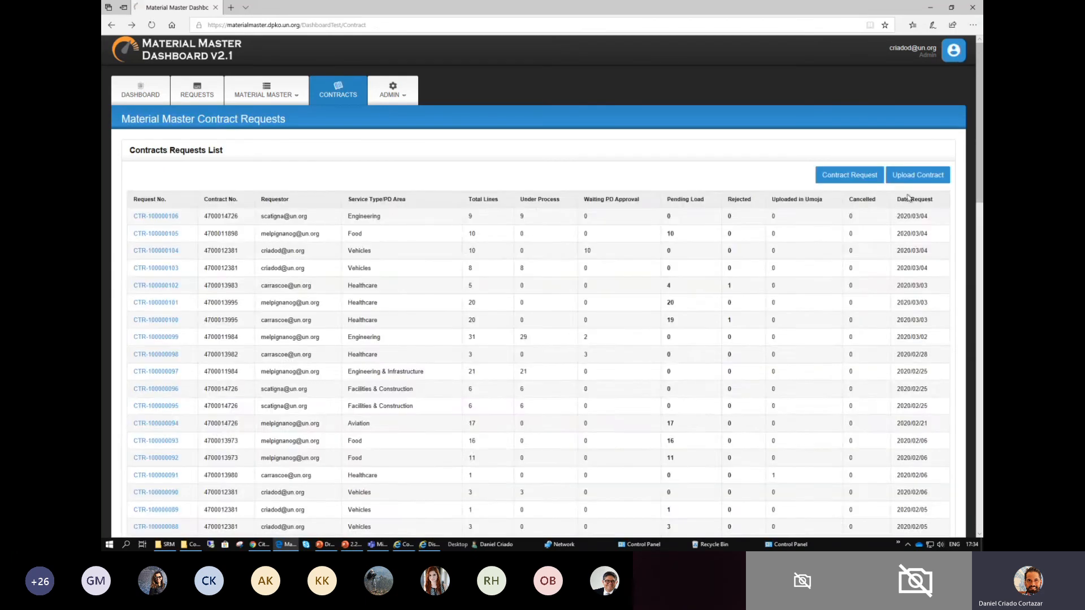
- Open the Contract Request page and highlight the word Template in the Upload Contract Requests Template heading
left_click(852, 176)
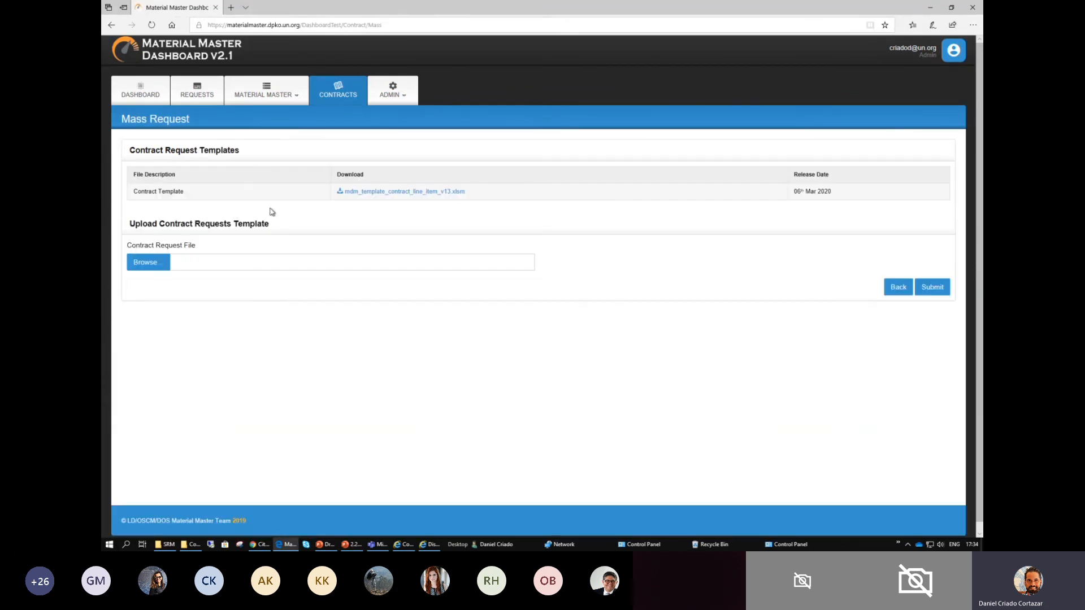
left_click_drag(273, 228, 240, 225)
scroll(250, 231, "up", 2)
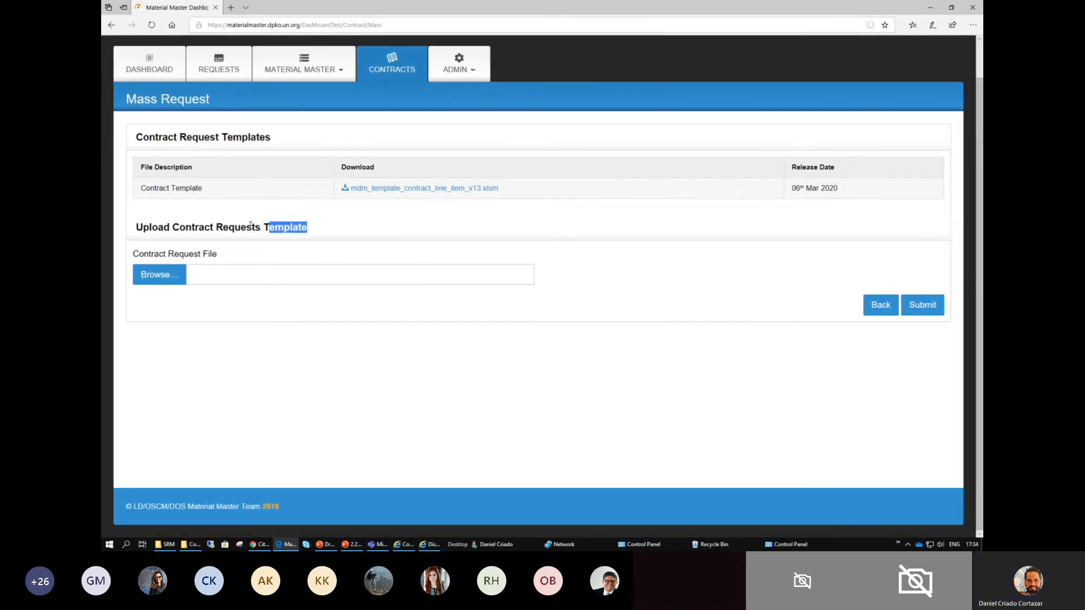
scroll(251, 229, "up", 1)
left_click(289, 235)
left_click_drag(281, 234, 329, 235)
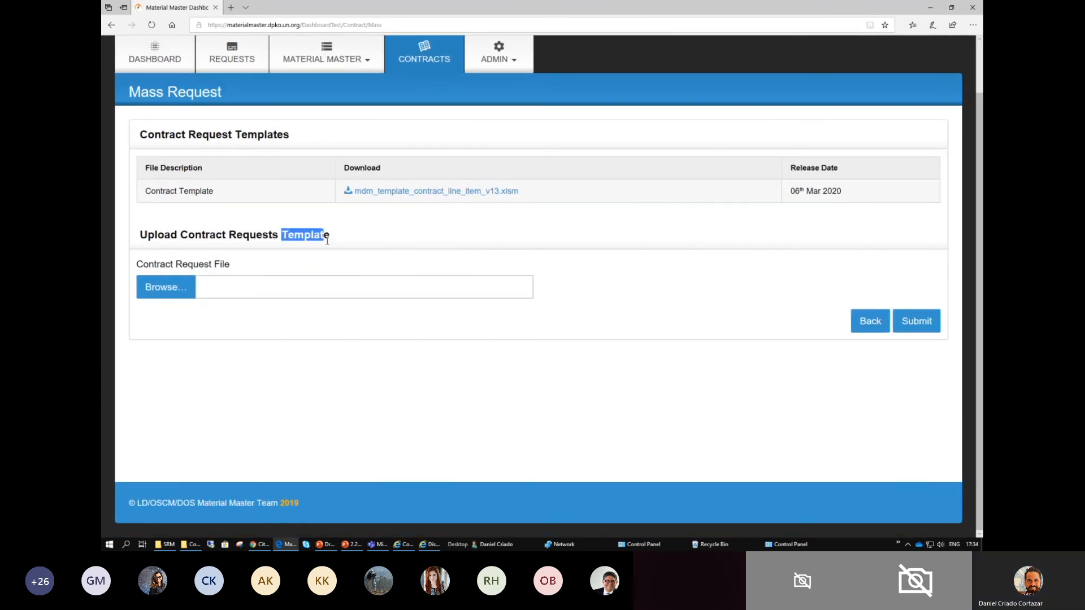
- Attach Template_Session_2.xlsm from MDM Contracts Test > Modification Contracts > Templates as the contract request file
left_click(166, 290)
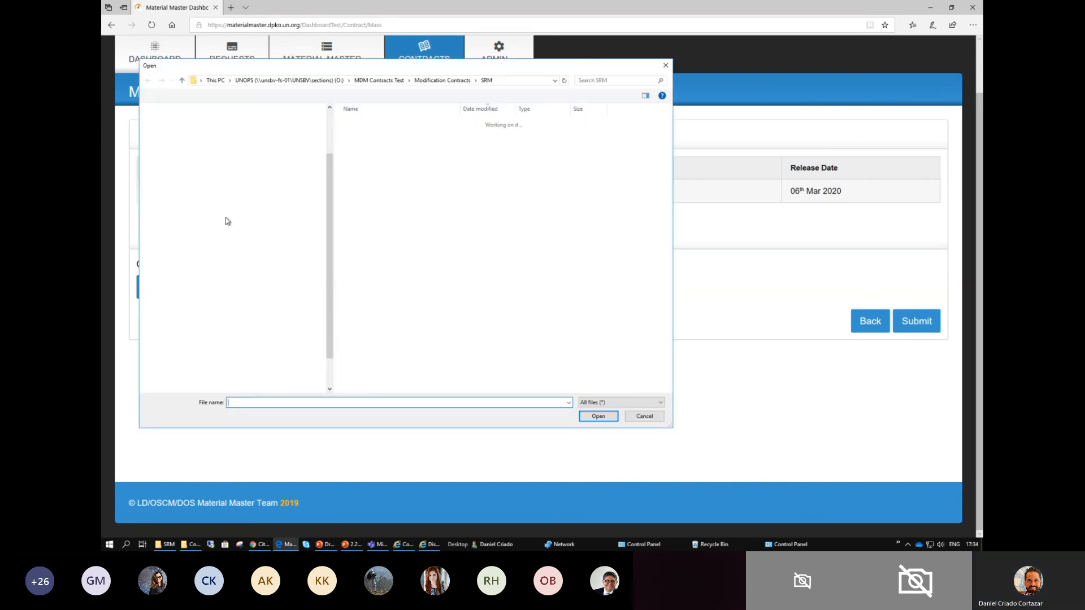
left_click(425, 81)
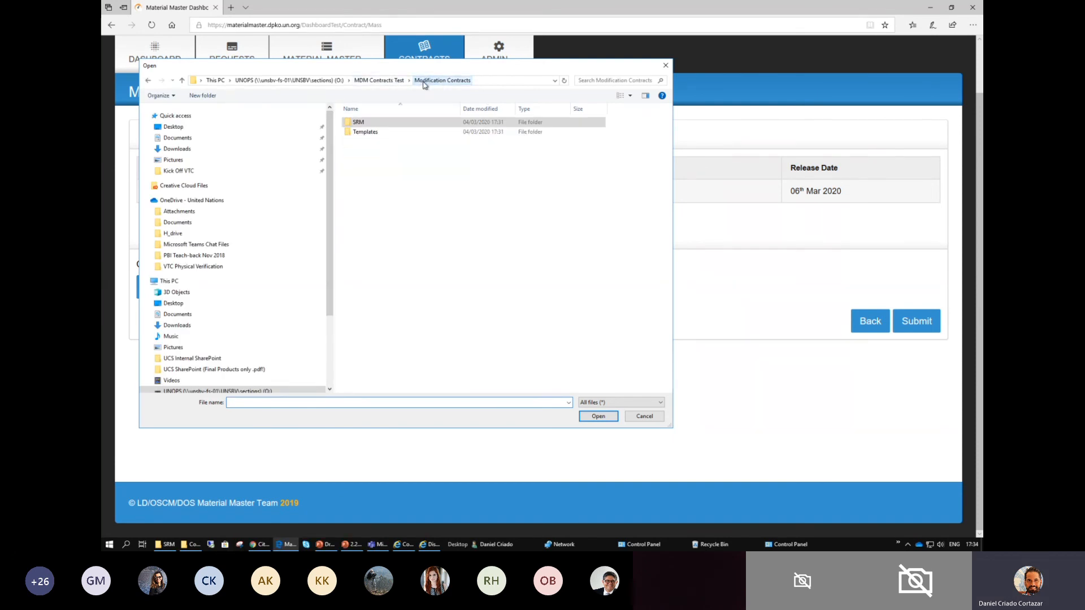
double_click(365, 133)
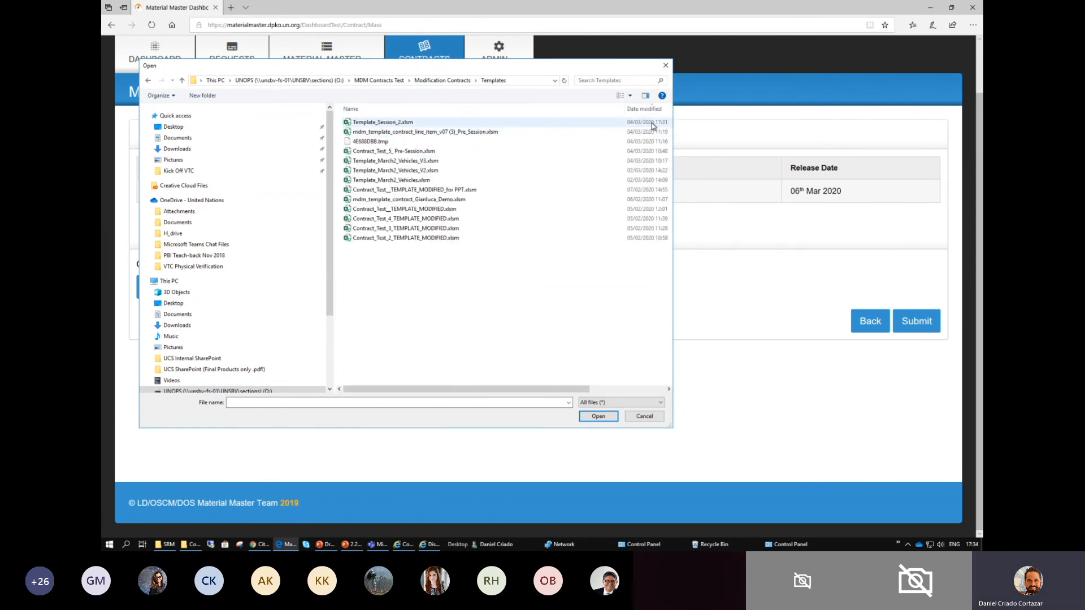
left_click(405, 124)
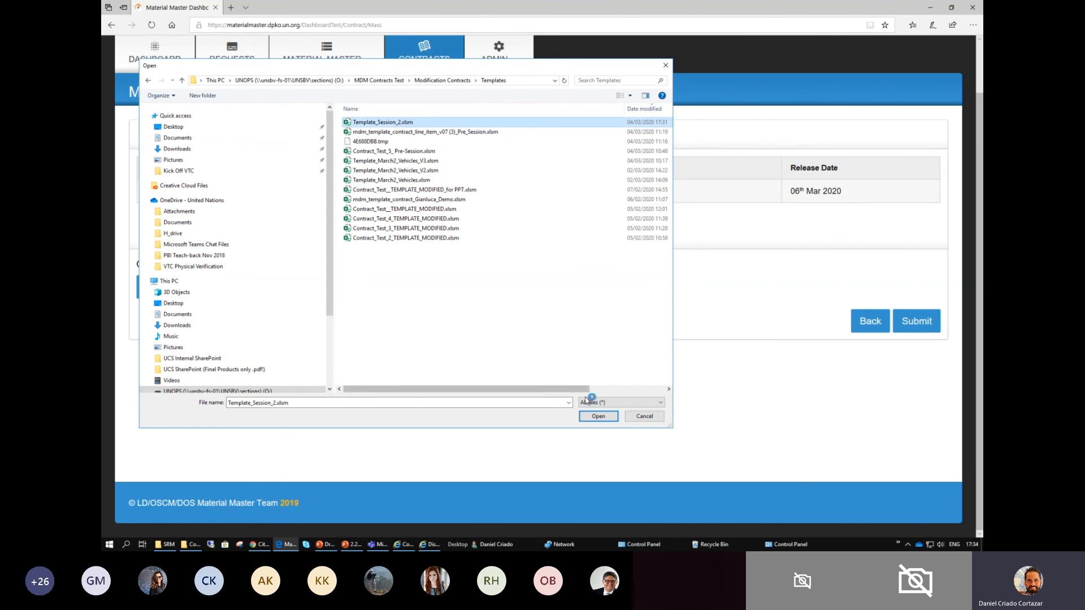
left_click(596, 421)
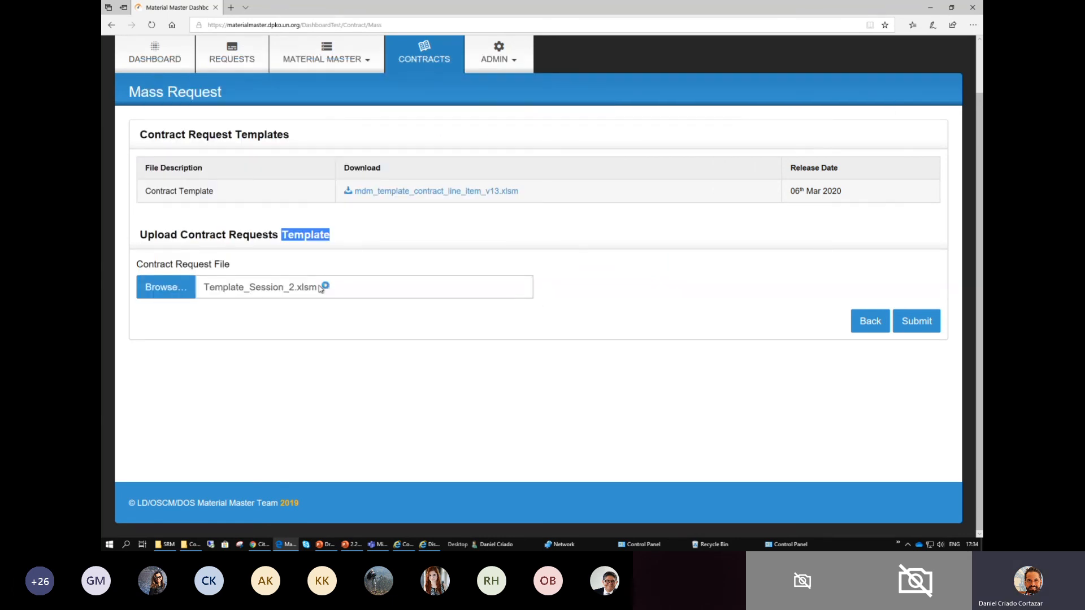
- Submit the contract request with the attached template and confirm the submission
left_click_drag(325, 286, 199, 280)
left_click(916, 321)
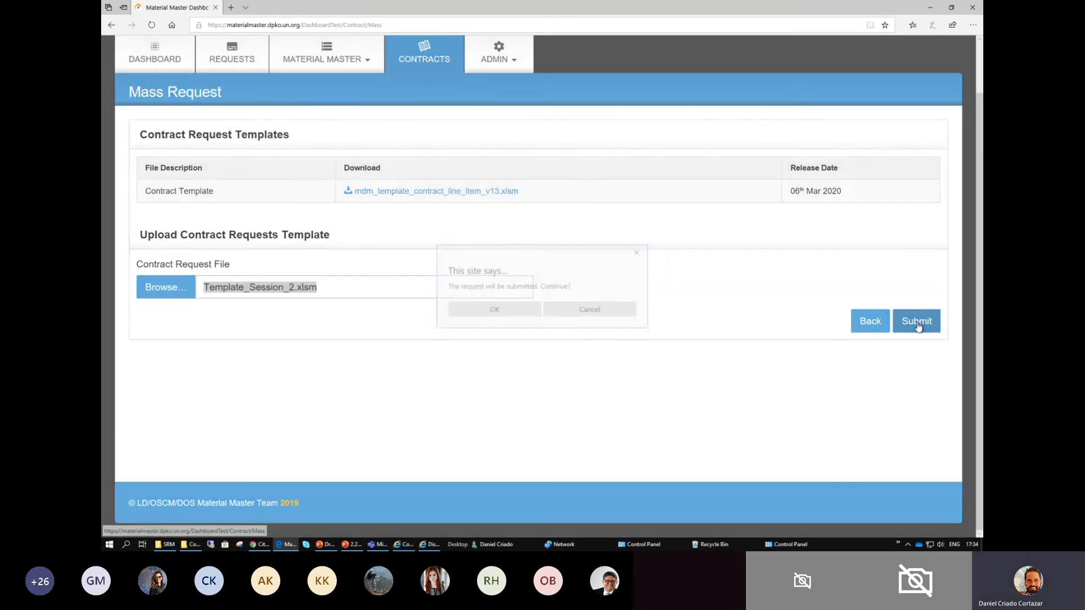
left_click(499, 313)
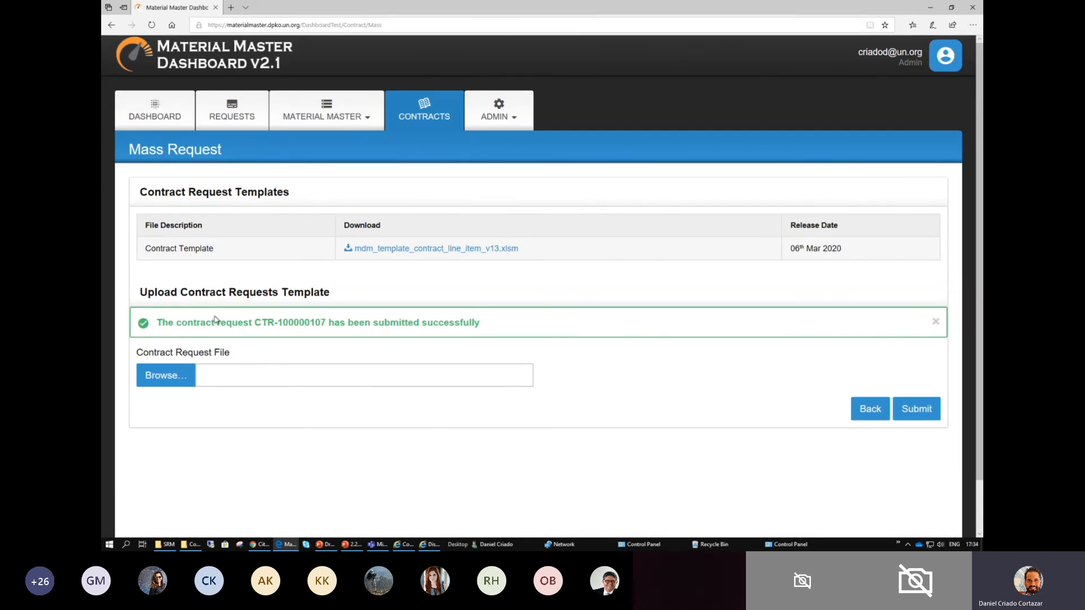
- Highlight the submission message, and examine the new request's number, service type and line count in the contract requests list
left_click_drag(237, 322, 308, 321)
left_click(316, 320)
left_click_drag(330, 323, 480, 323)
left_click(422, 120)
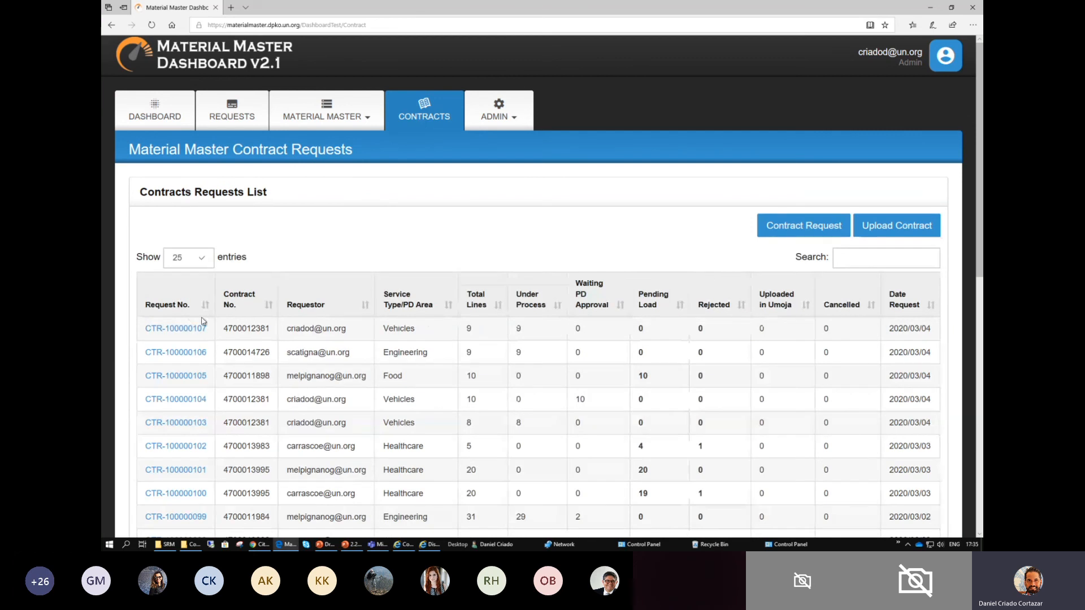
left_click_drag(203, 325, 134, 325)
left_click_drag(384, 329, 412, 329)
left_click(475, 333)
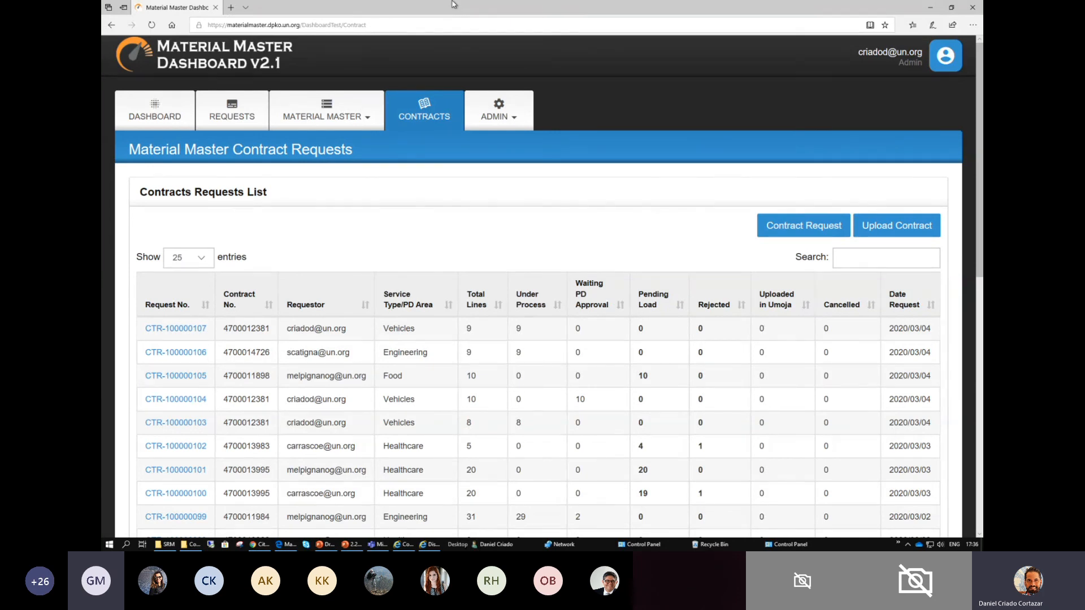
- Reload the contract requests page and highlight the newest request's Service Type/PD Area and Under Process values
left_click(365, 25)
key("Return")
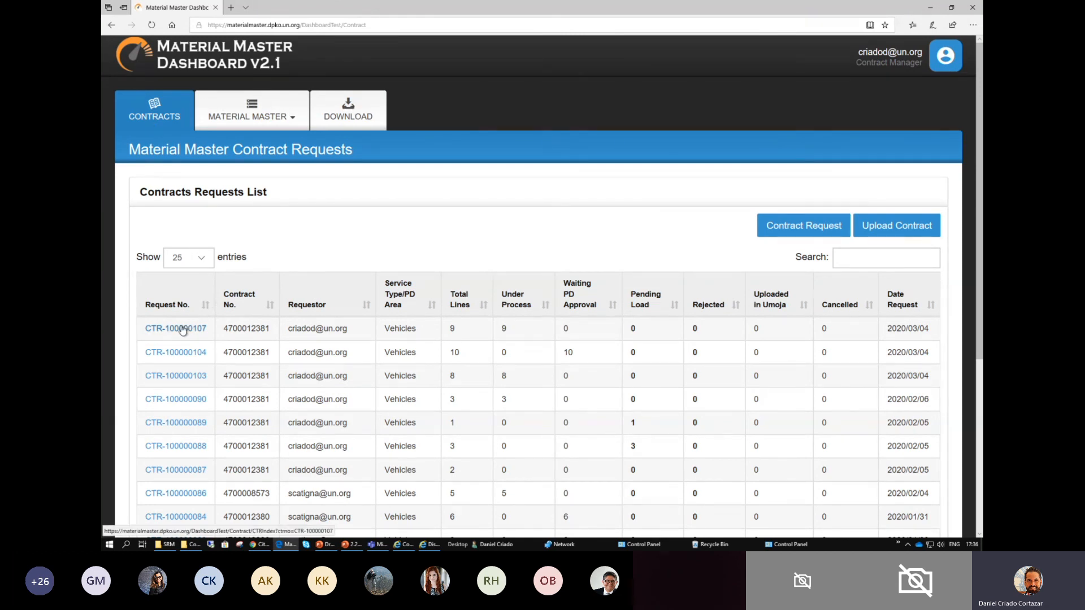
double_click(425, 332)
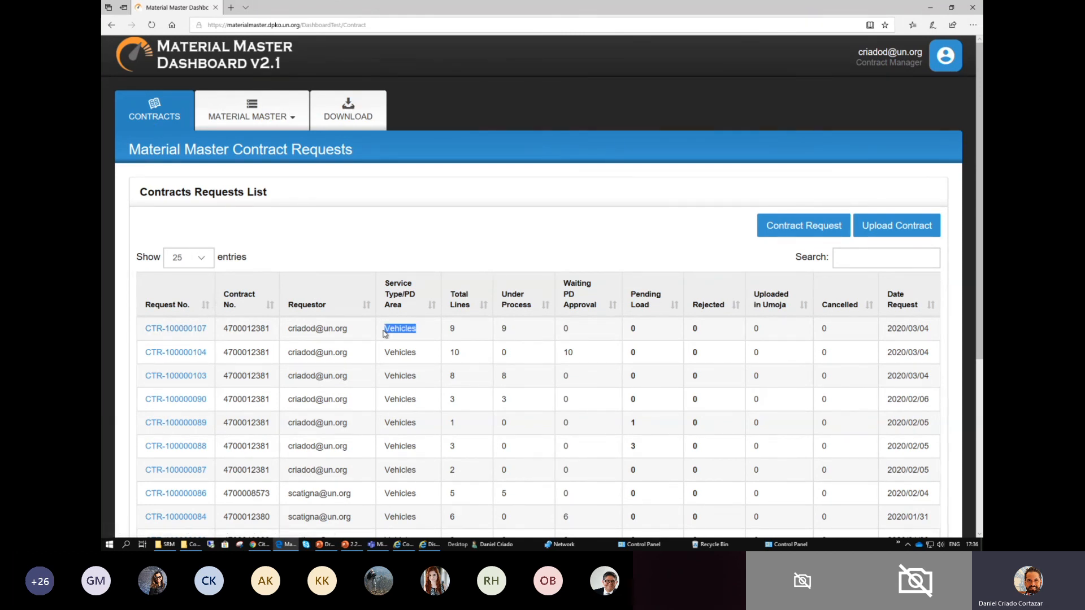
left_click(504, 336)
double_click(504, 333)
- Open the newest Vehicles contract request and examine its lines, actions, statuses and available request options
left_click(180, 328)
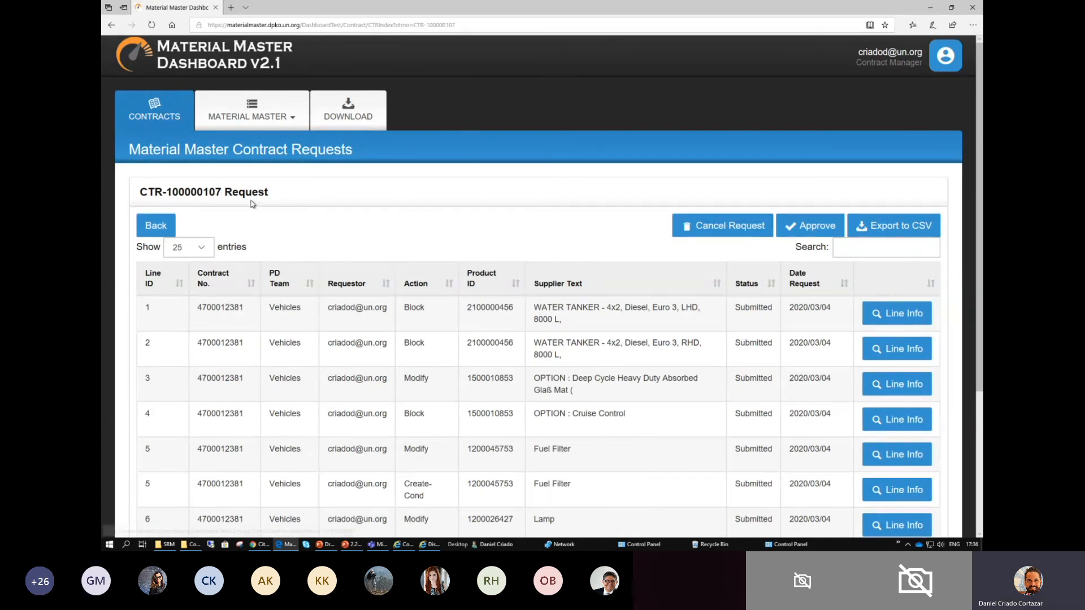
left_click(160, 227)
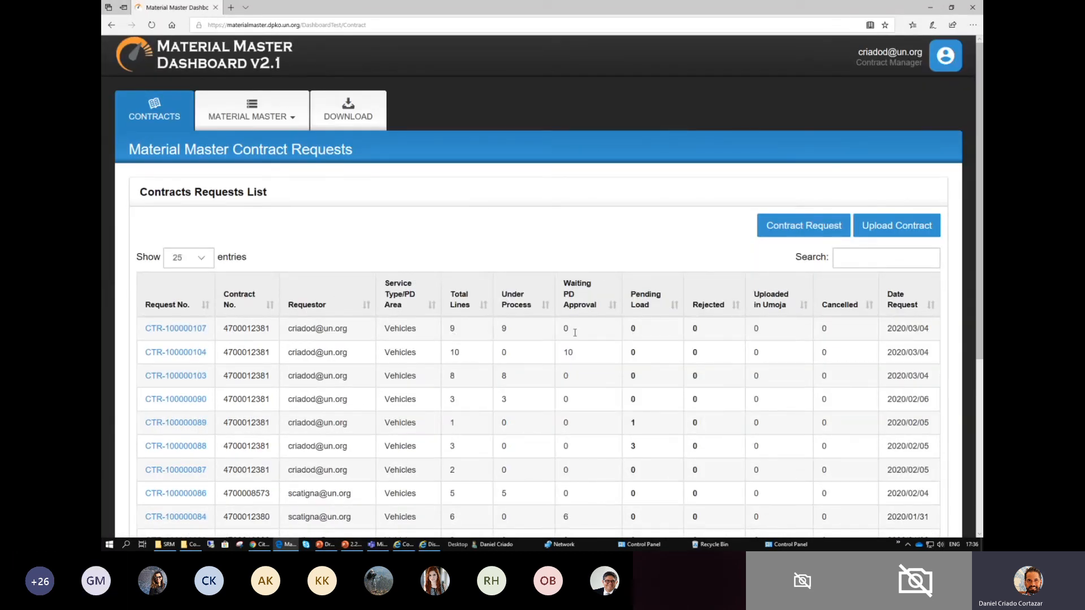
left_click(188, 332)
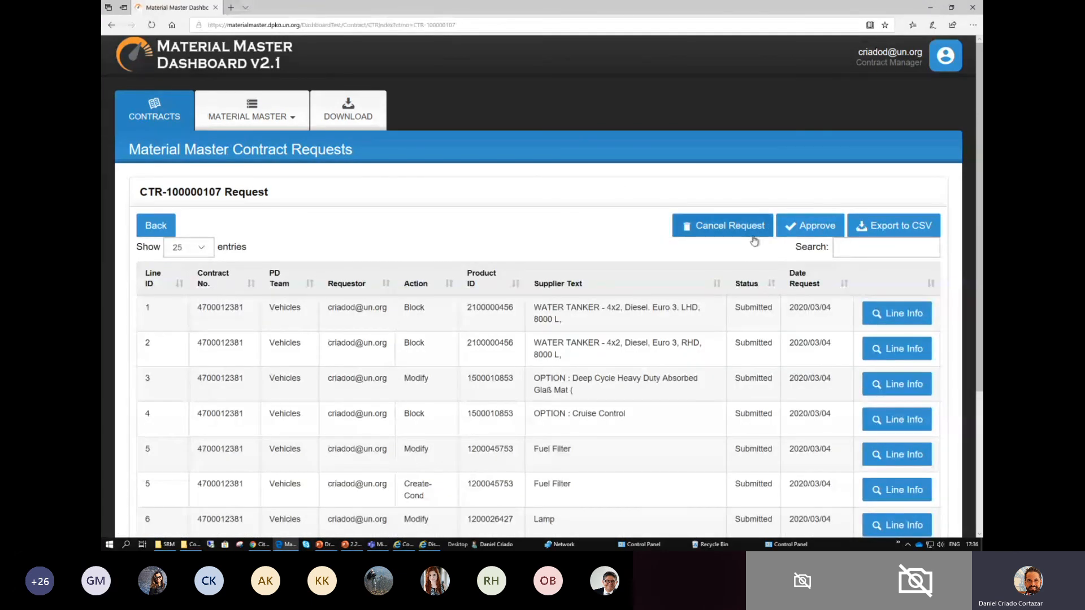
scroll(754, 241, "down", 3)
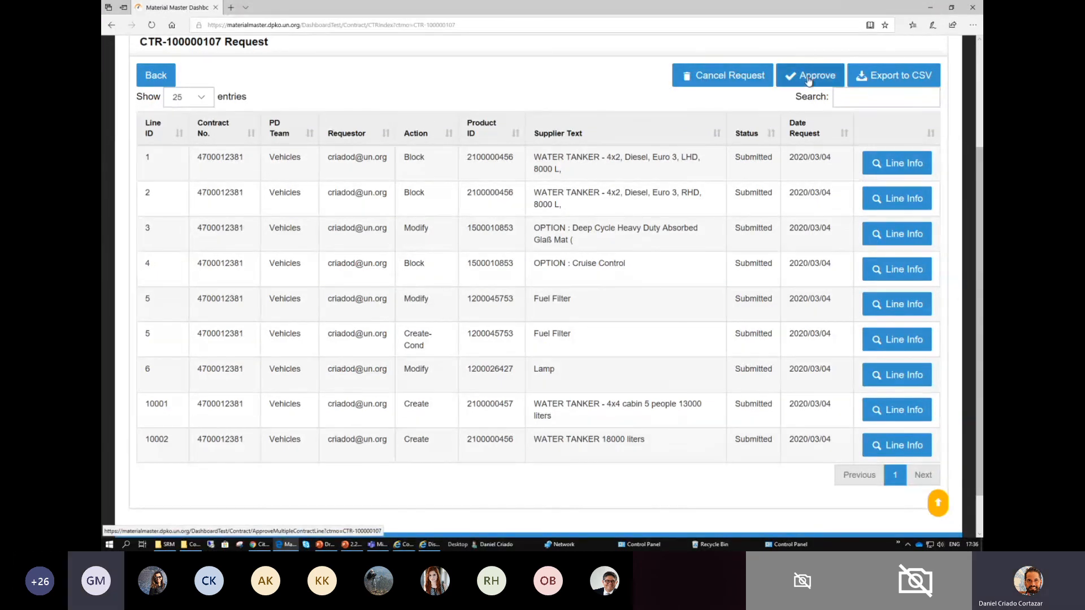
scroll(810, 82, "up", 1)
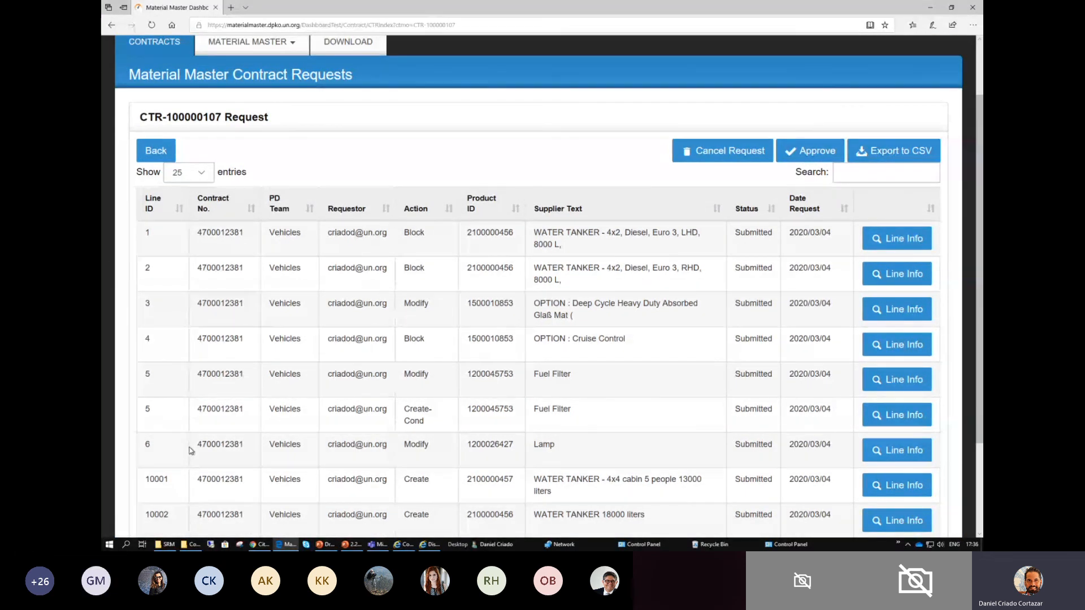
scroll(188, 450, "down", 1)
scroll(191, 437, "up", 1)
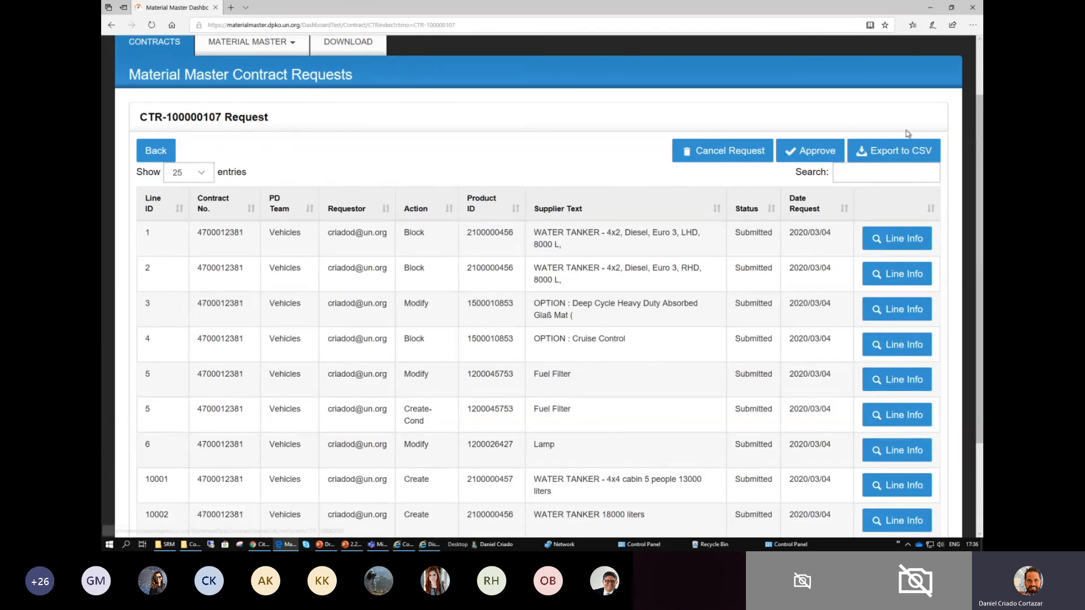
- Examine the detailed line info of the request's line 1, and return to the contract requests list
left_click(878, 243)
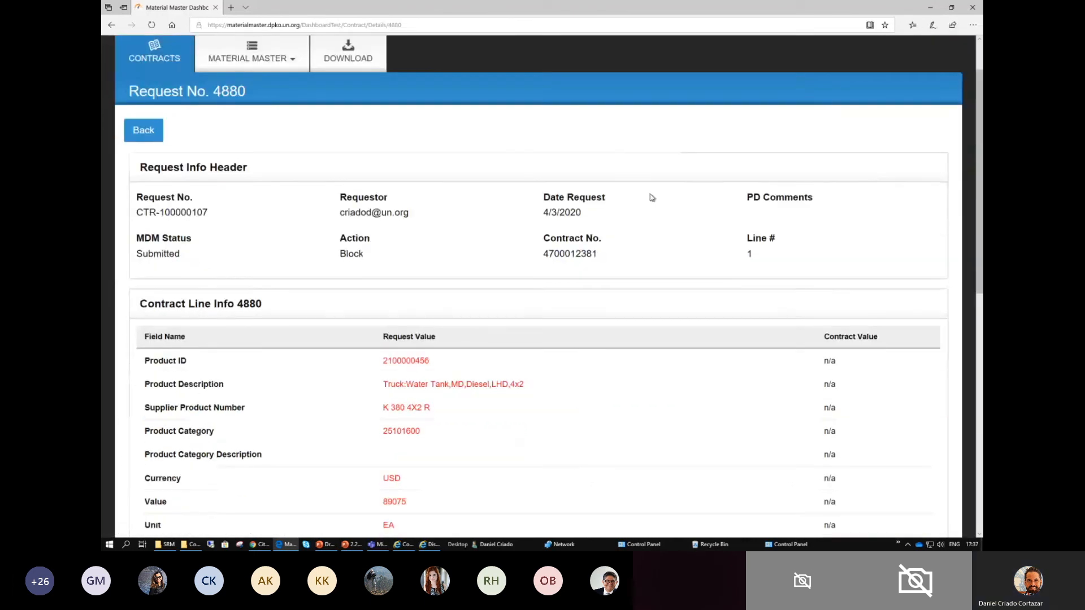
scroll(652, 197, "down", 10)
scroll(650, 198, "up", 10)
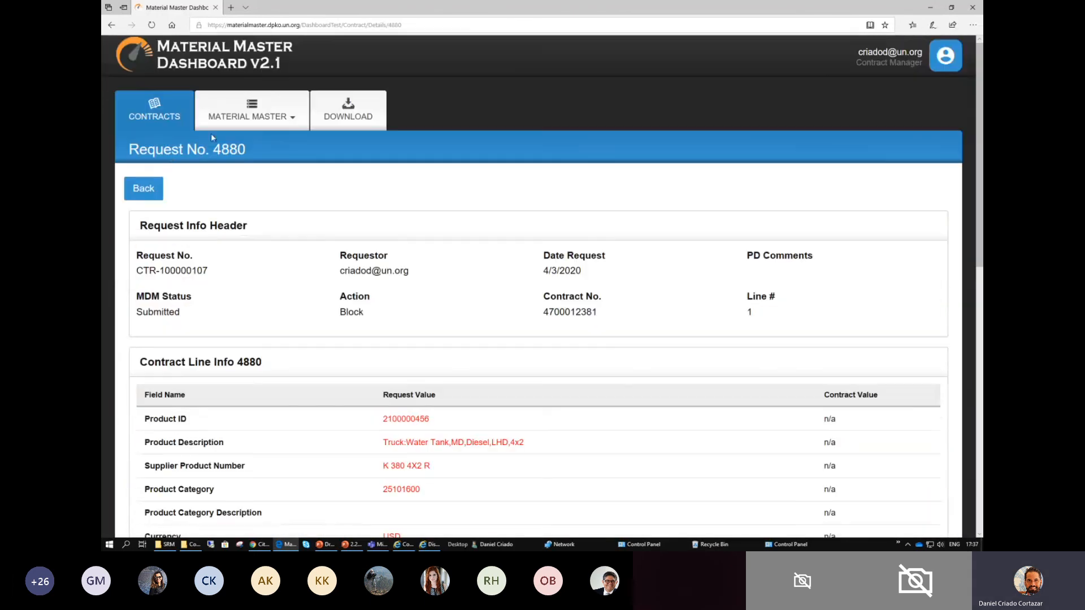
left_click(144, 191)
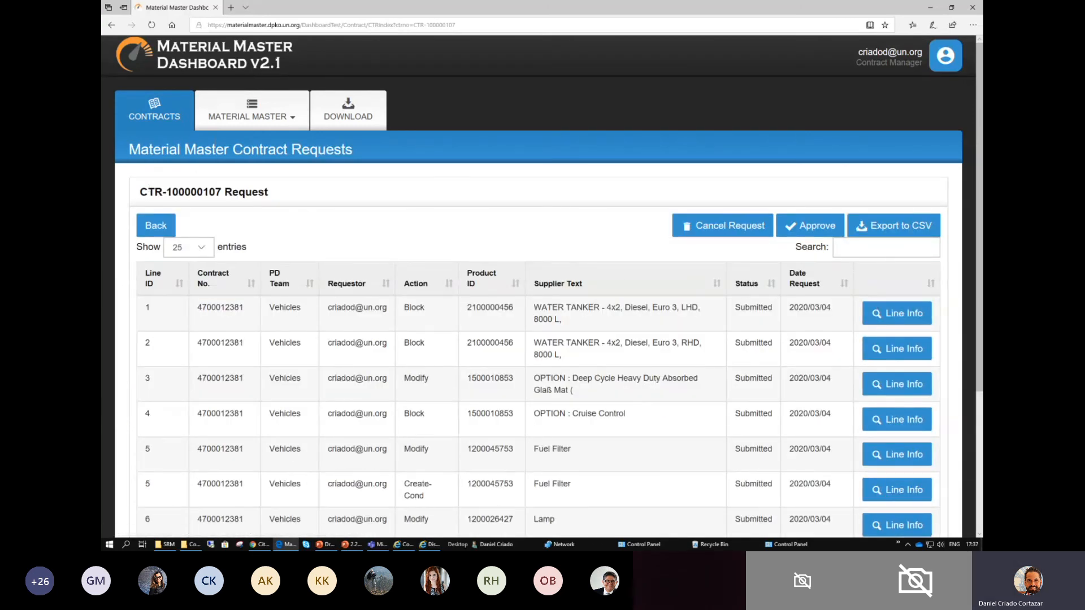
left_click(155, 226)
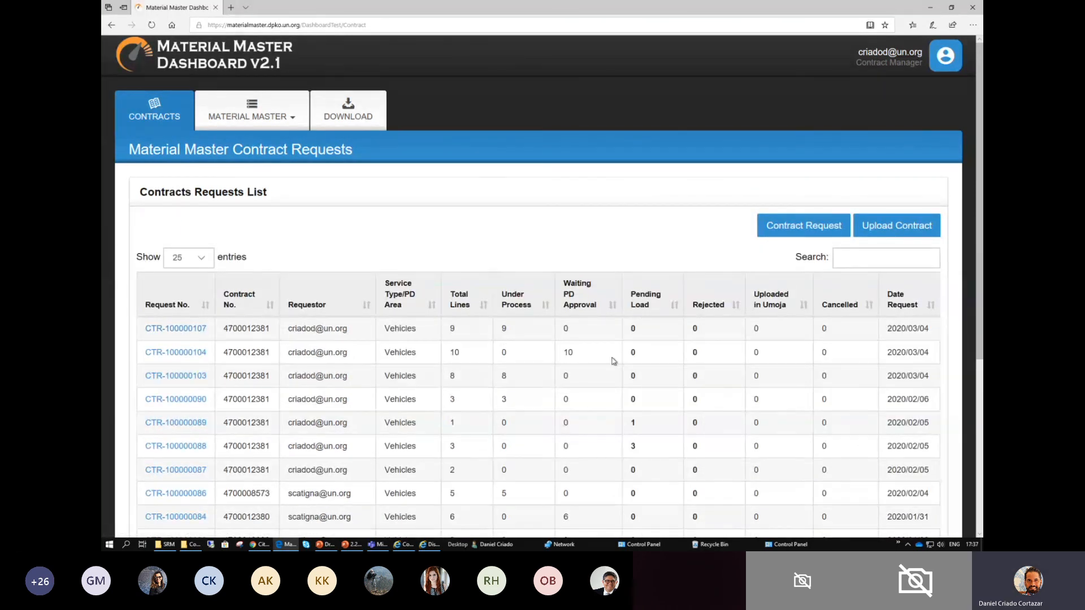
- Sort the contract requests by Waiting PD Approval and highlight the newest request's Under Process value
left_click(591, 312)
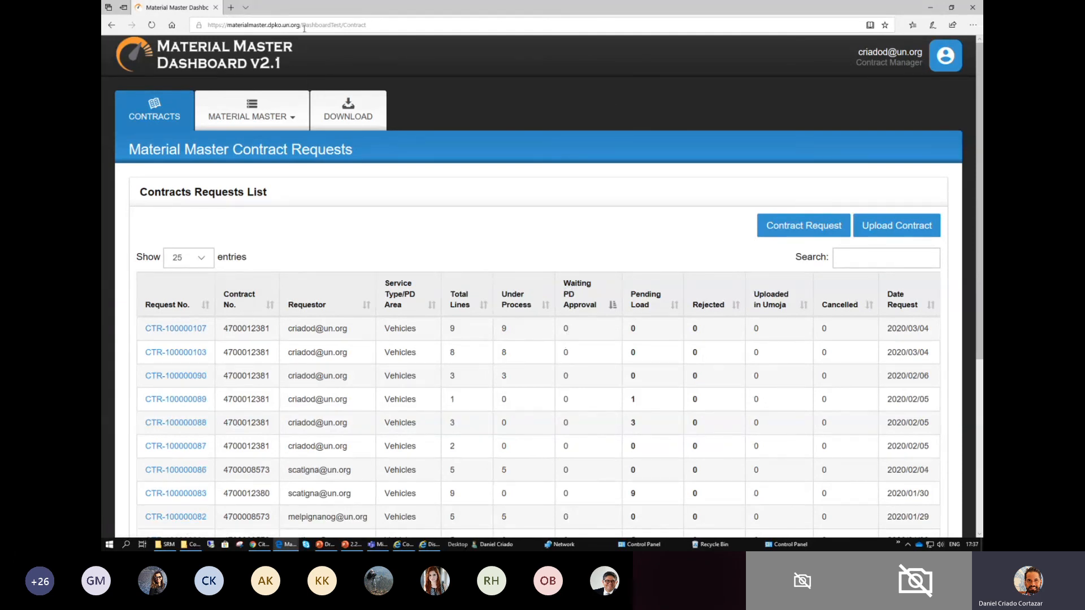
double_click(504, 329)
left_click(510, 330)
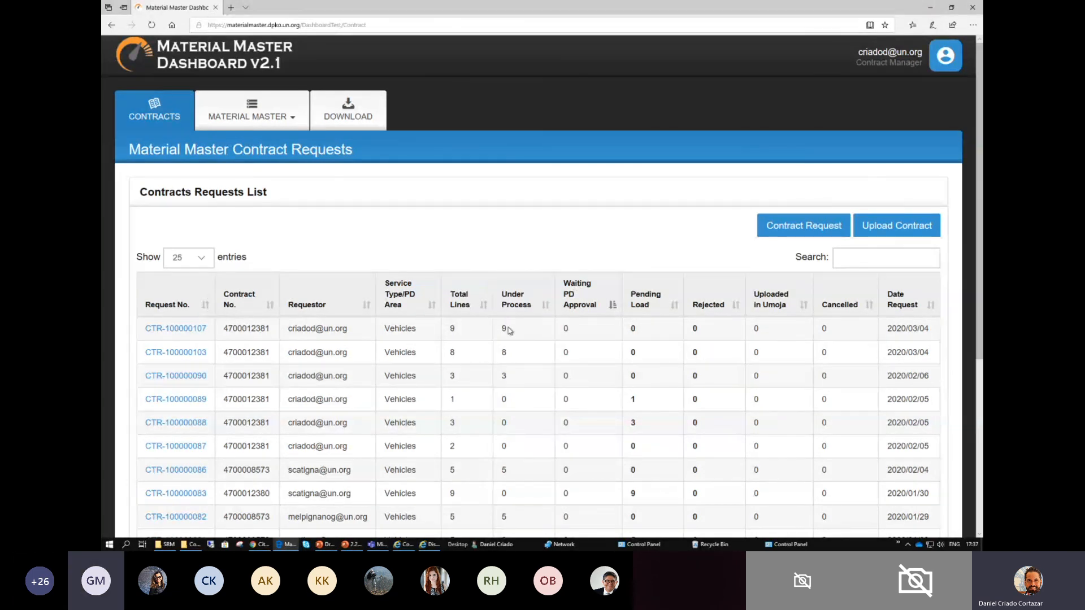
double_click(504, 329)
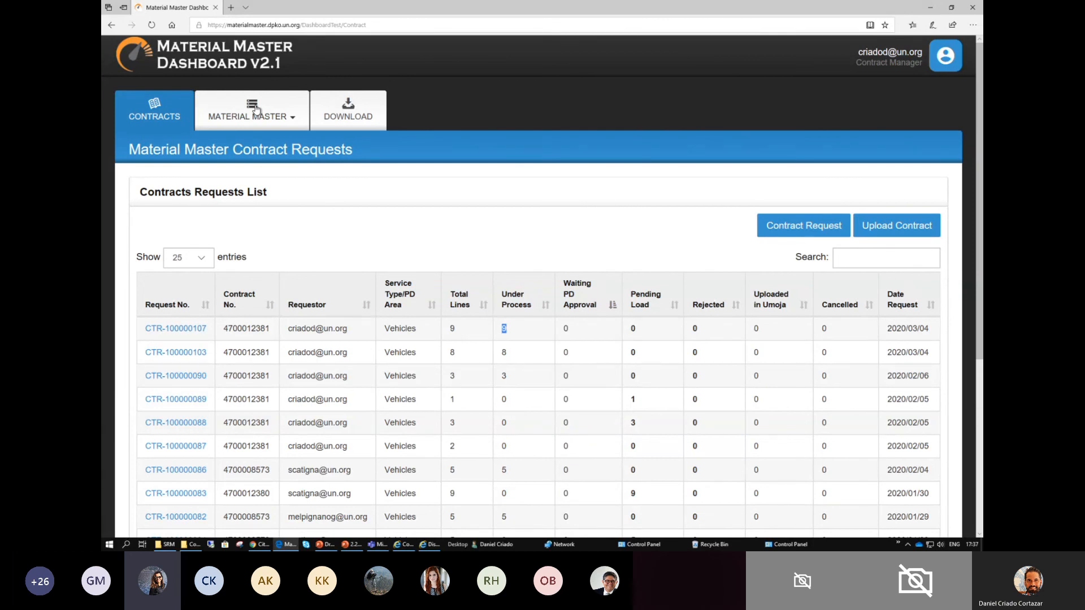
- Switch to File Explorer and browse to MDM Contracts Test > Modification Contracts > Templates
key("alt+Tab")
key("alt+Tab")
key("alt+Tab")
key("alt+Tab")
key("alt+Tab")
key("alt+Tab")
key("alt+Tab")
key("alt+Tab")
left_click(350, 30)
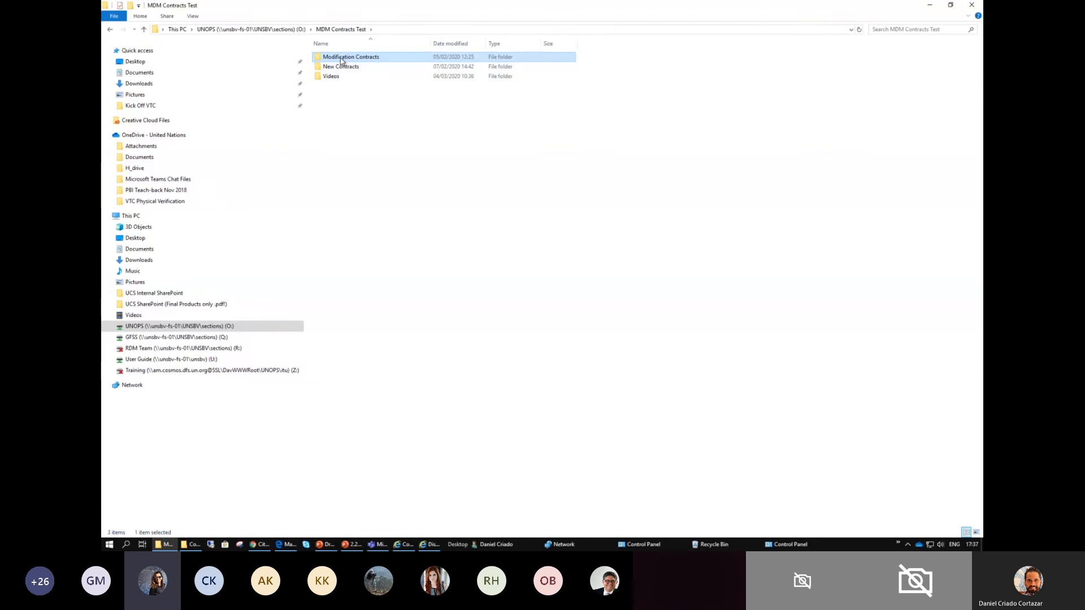
double_click(338, 57)
double_click(341, 67)
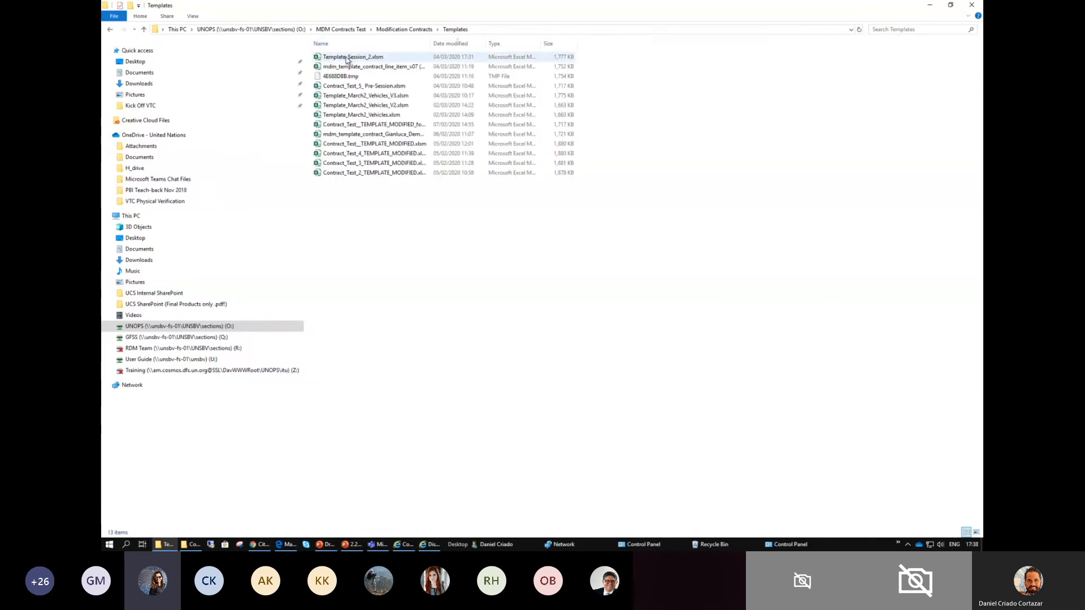
- Open Template_Session_2.xlsm from the Templates folder, enable its macros and make it a trusted document
double_click(349, 57)
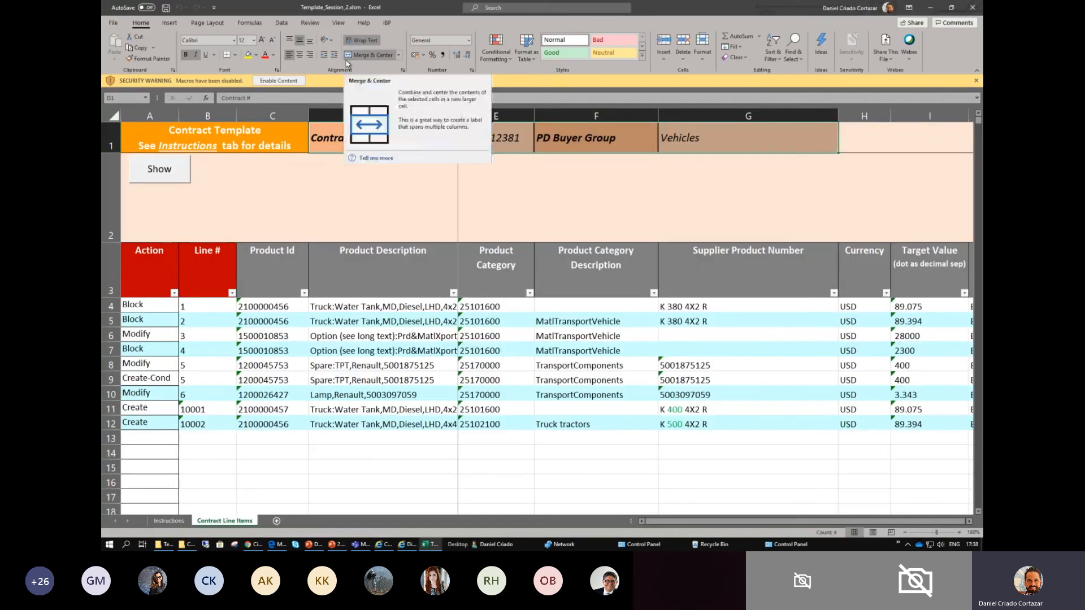
left_click(286, 81)
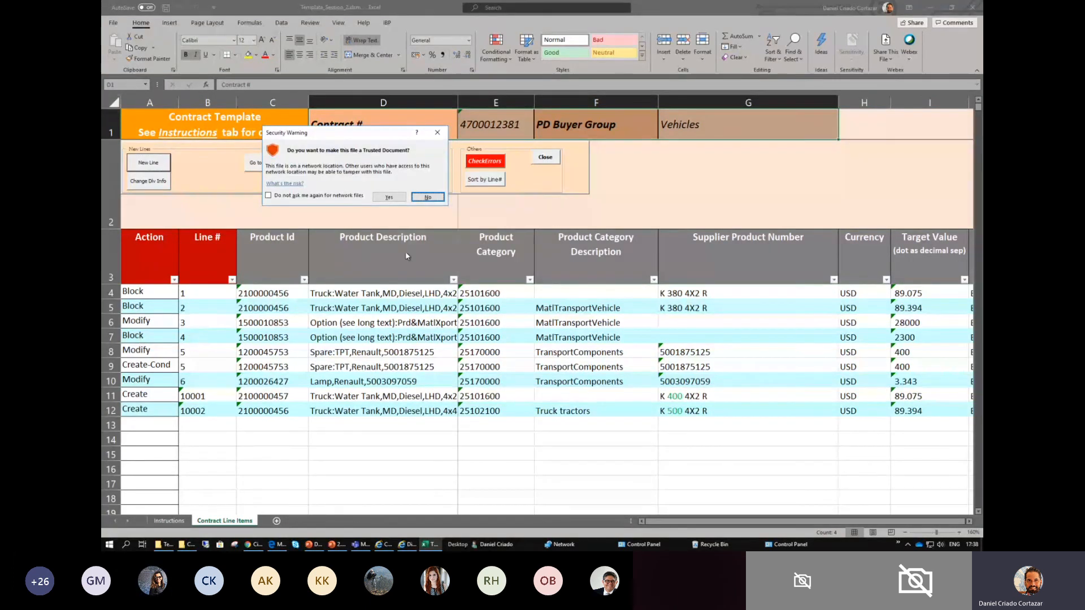
left_click(389, 196)
- Examine the available Action options for contract line 4, keeping it set to Block
left_click(217, 337)
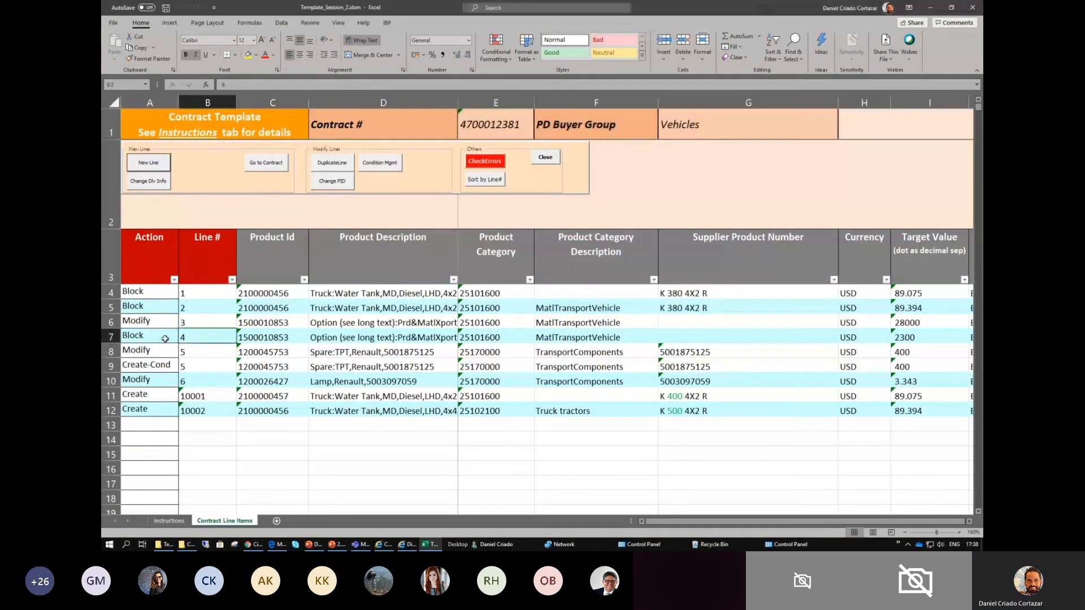
left_click(165, 339)
left_click(183, 337)
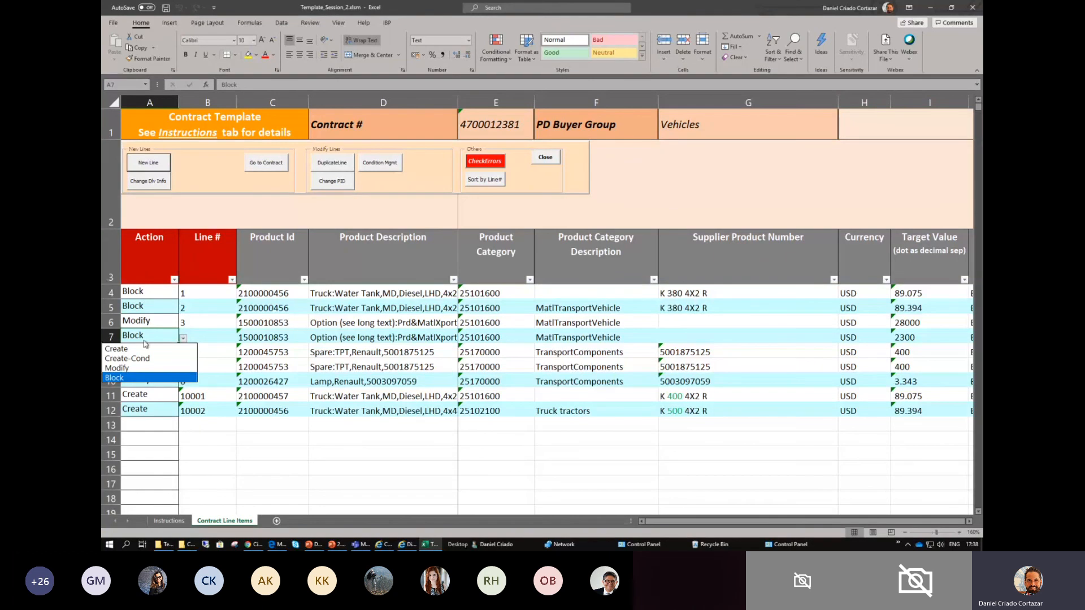
left_click(140, 379)
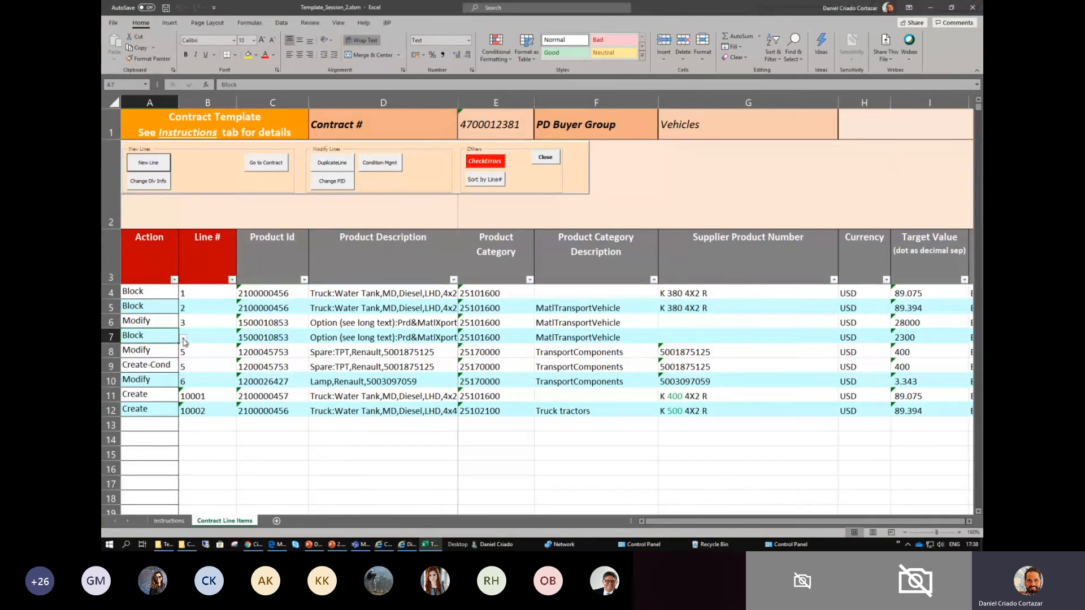
left_click(169, 295)
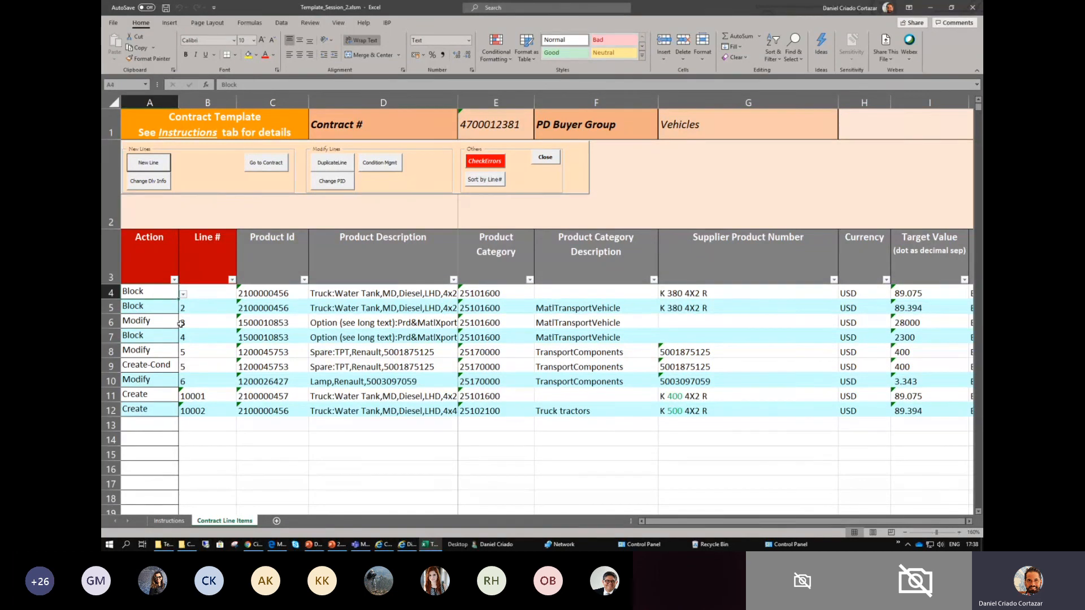
left_click(166, 341)
left_click(183, 339)
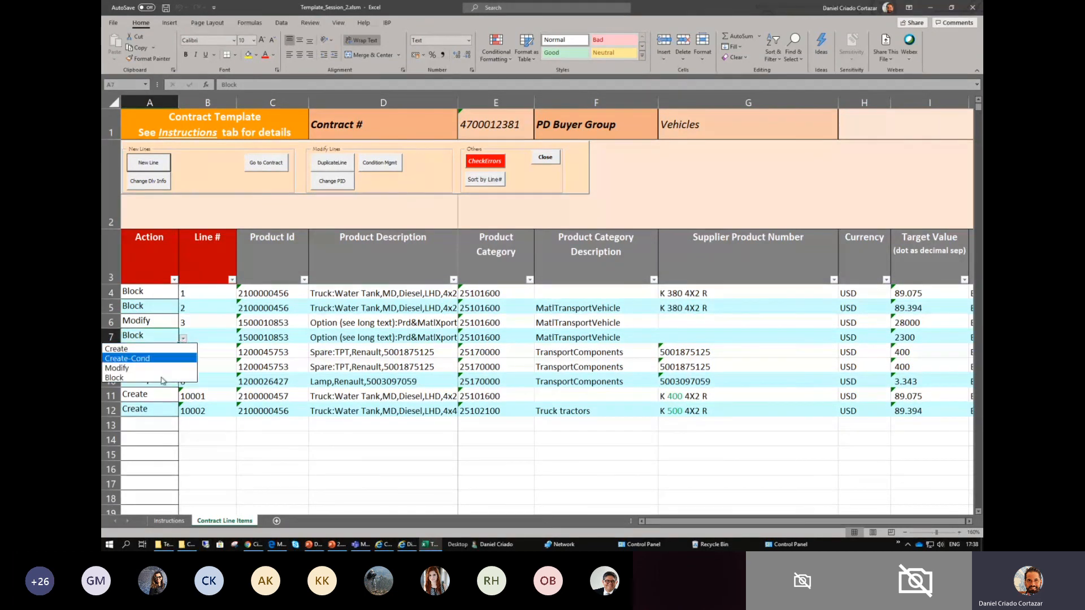
left_click(159, 339)
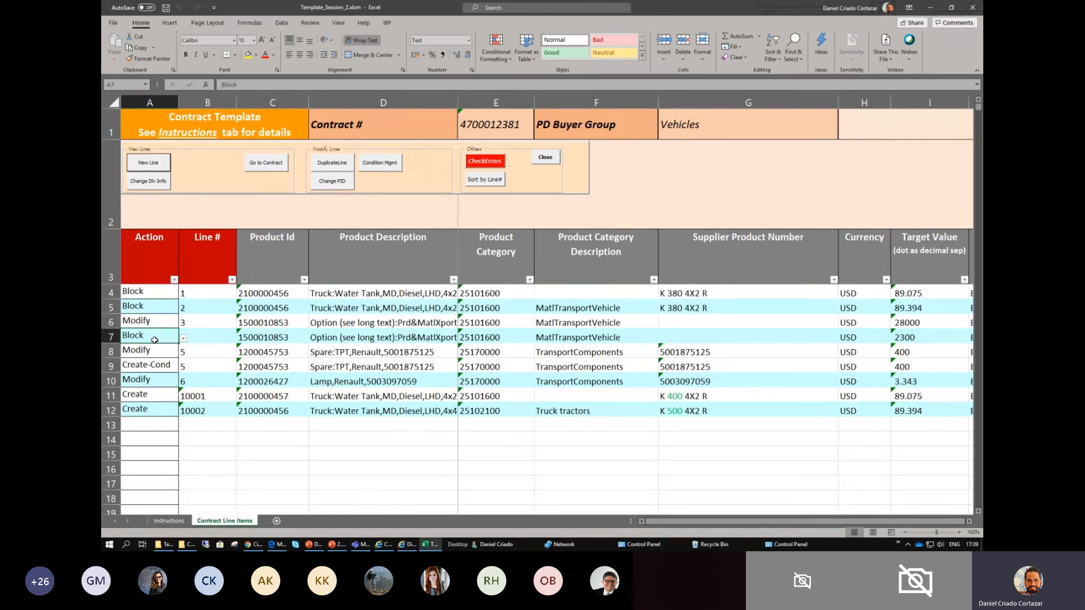
- Switch to the Material Master Dashboard to check the contract requests list, and return to the Excel template
key("alt+Tab")
key("alt+Tab")
key("alt+Tab")
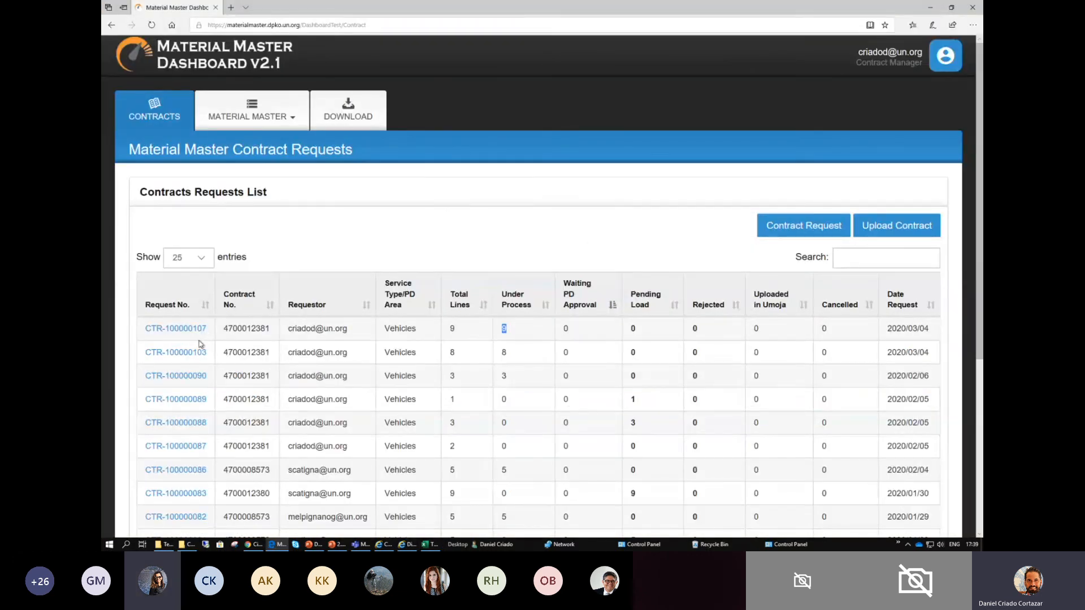
key("alt+Tab")
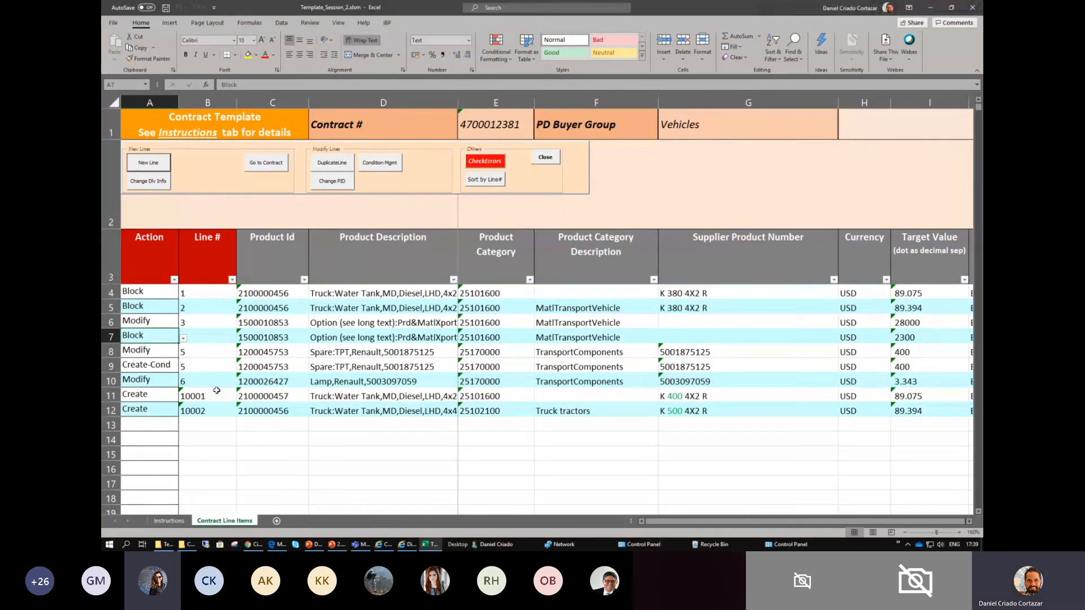
- Enlarge the Contract Line Items sheet and highlight the two Create lines, 10001 and 10002
scroll(213, 390, "up", 2)
scroll(220, 407, "down", 2)
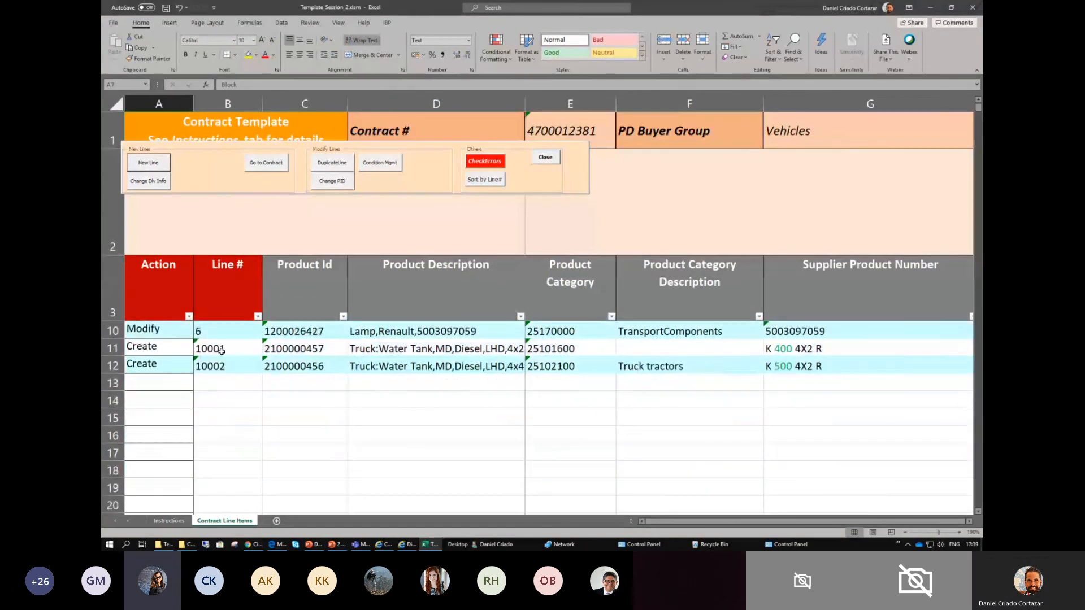
left_click_drag(223, 349, 217, 365)
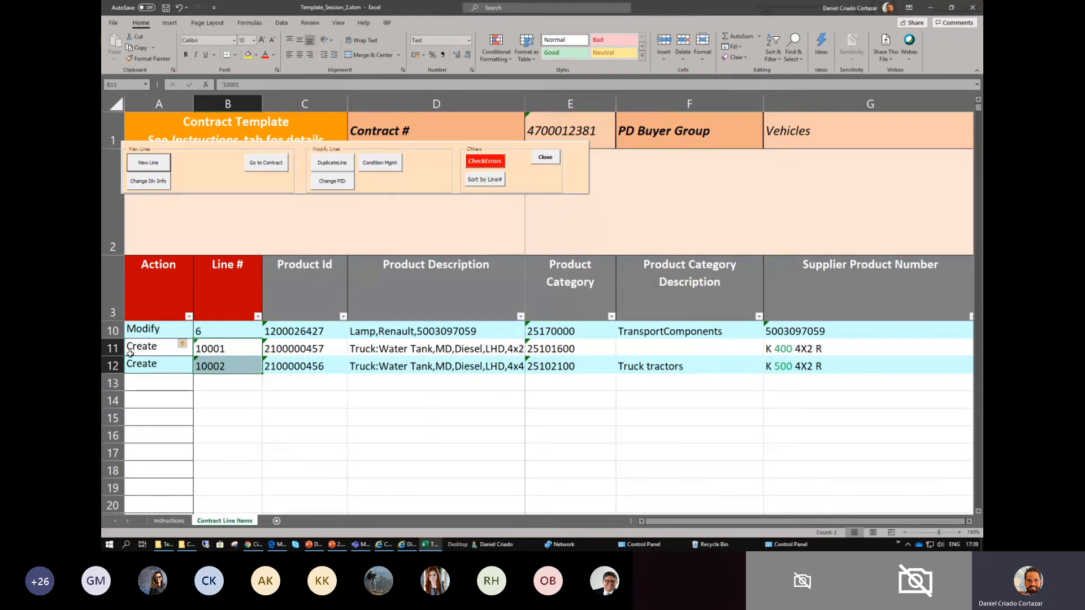
left_click_drag(113, 348, 122, 359)
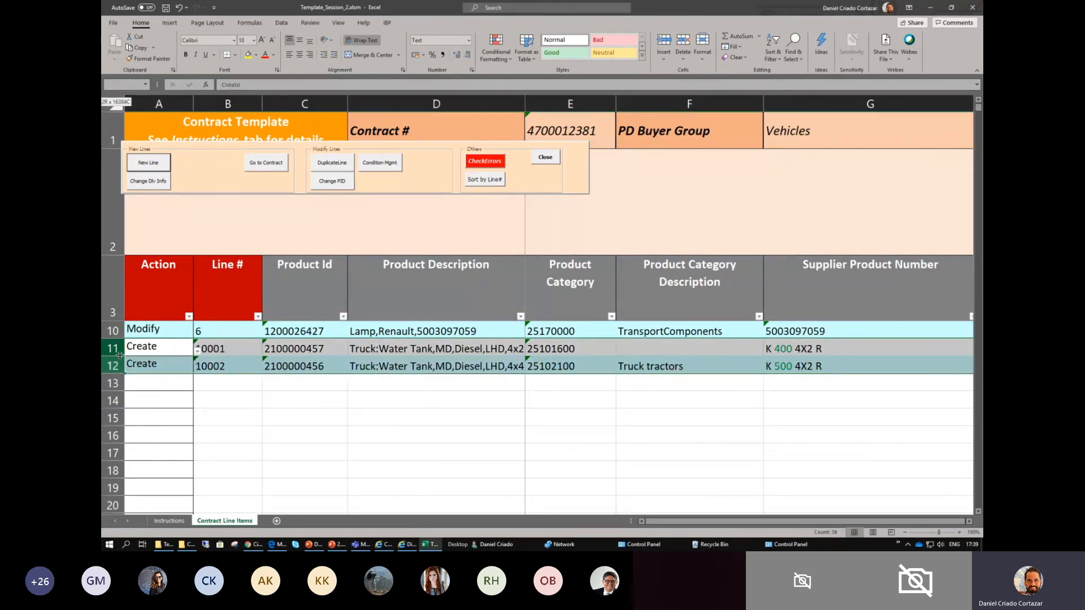
left_click(226, 346)
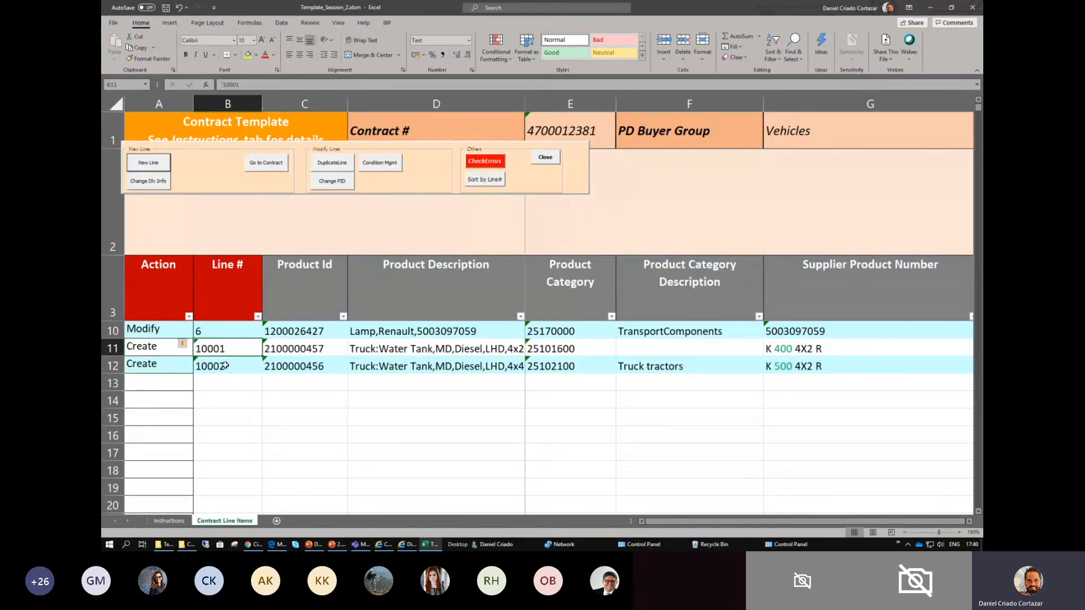
left_click_drag(226, 349, 224, 368)
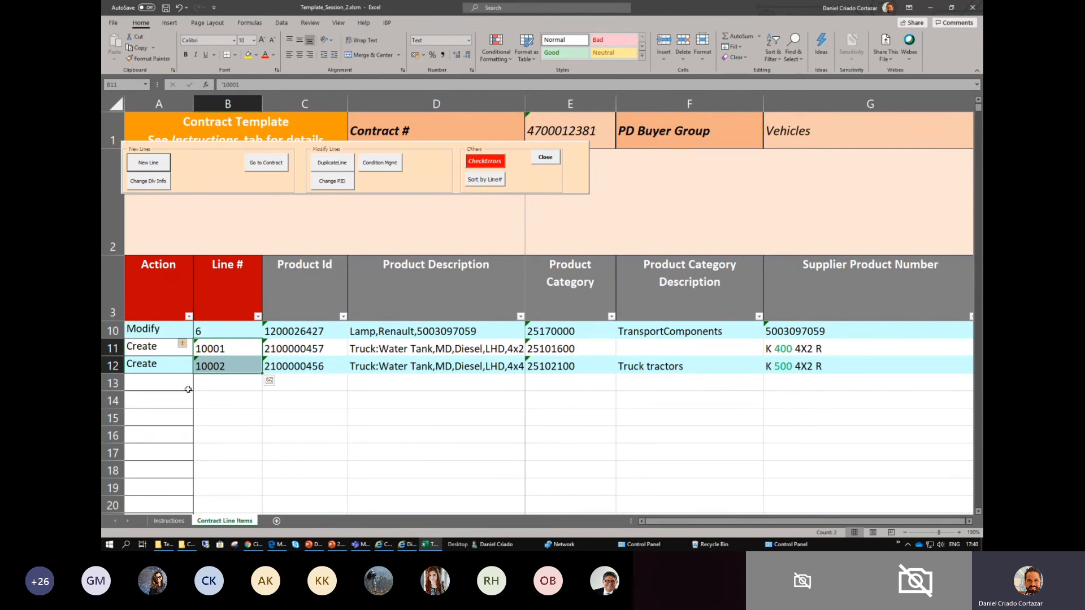
- Switch to the Material Master Dashboard in the browser and reload the contract requests list
key("alt+Tab")
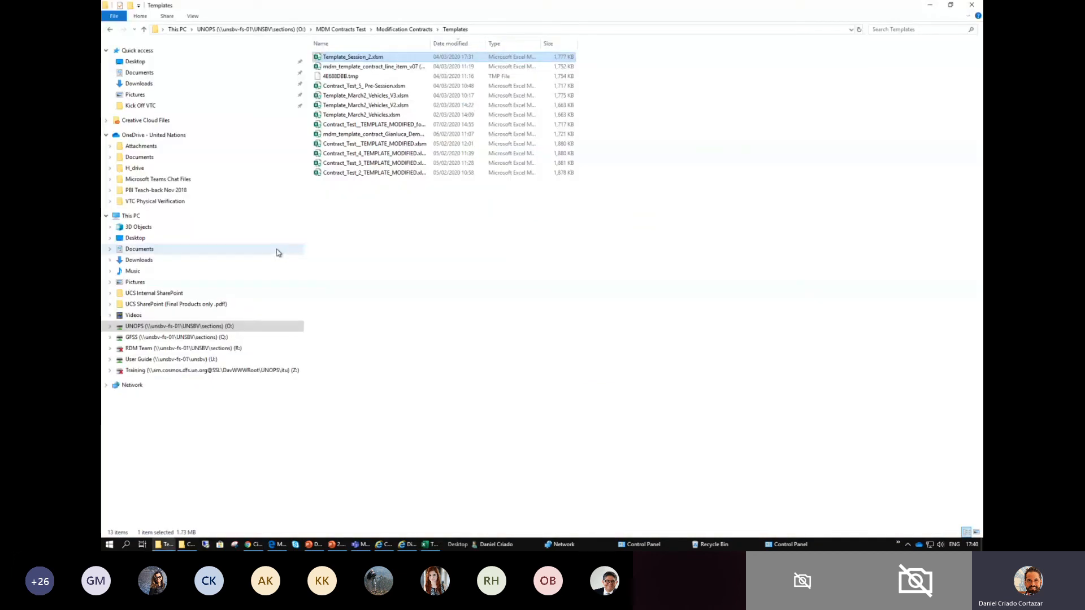
key("alt+Tab")
key("alt+Tab")
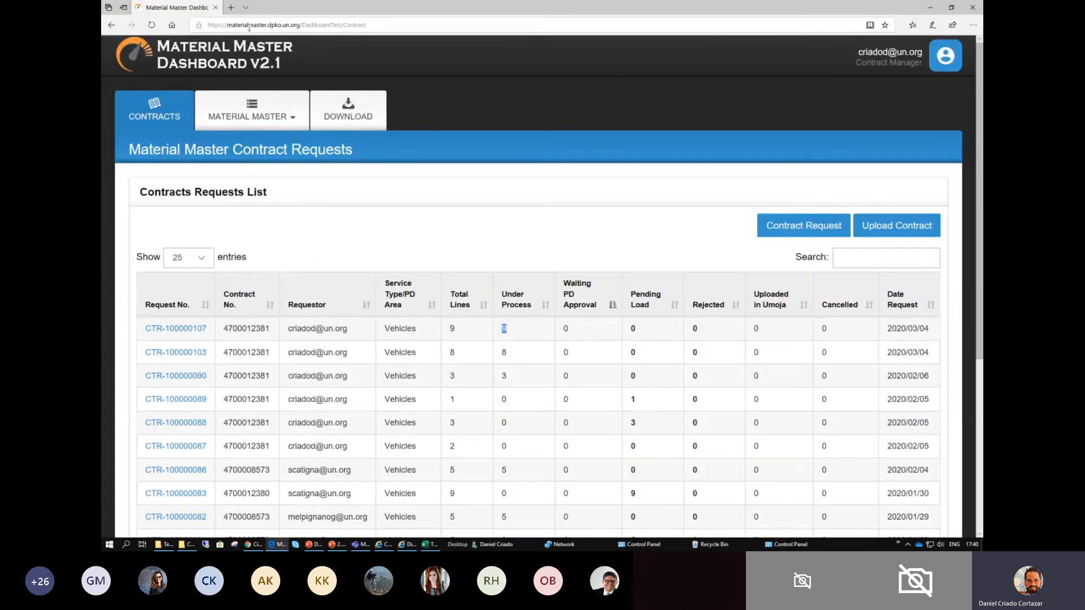
left_click(290, 26)
key("Return")
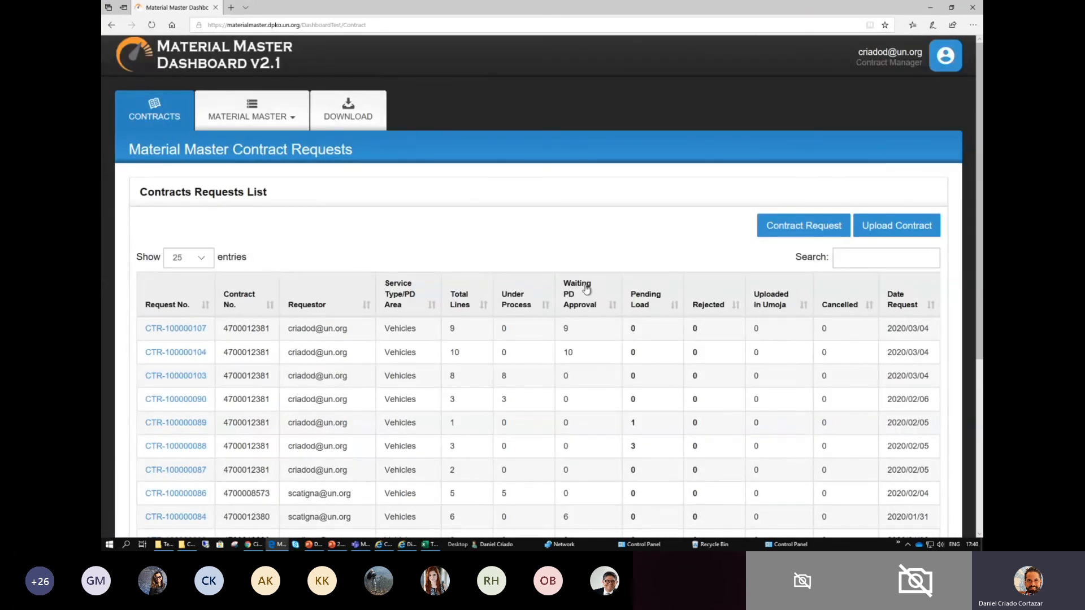
- Highlight the newest request's Waiting PD Approval value and the signed-in account's Contract Manager role
left_click_drag(571, 332, 560, 328)
double_click(565, 331)
left_click_drag(856, 66, 921, 66)
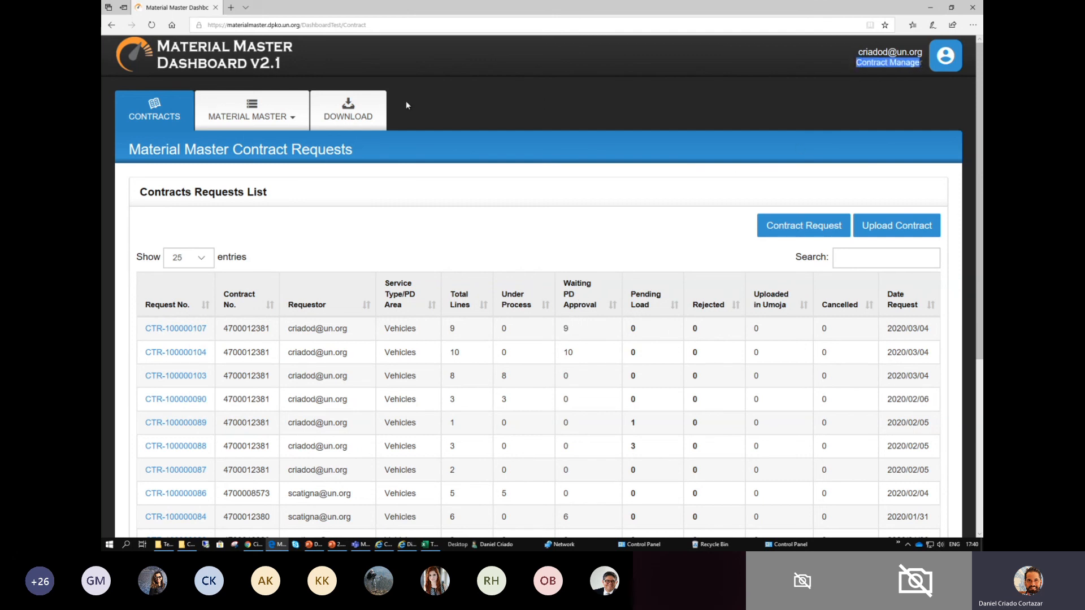
- Open the newest Vehicles contract request and approve all of its lines
left_click(199, 330)
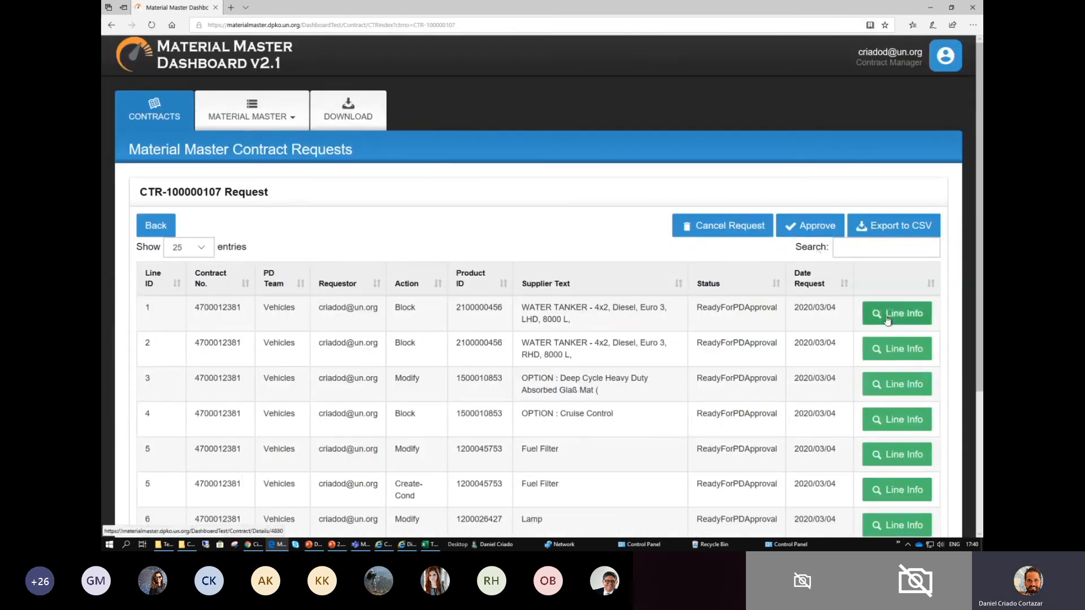
scroll(887, 320, "down", 3)
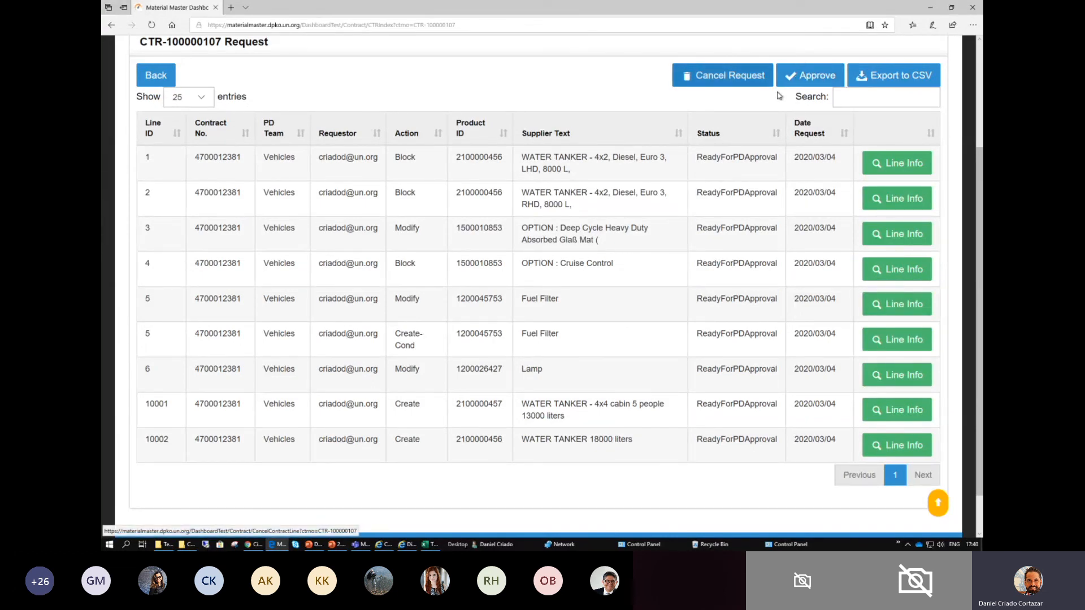
left_click(800, 80)
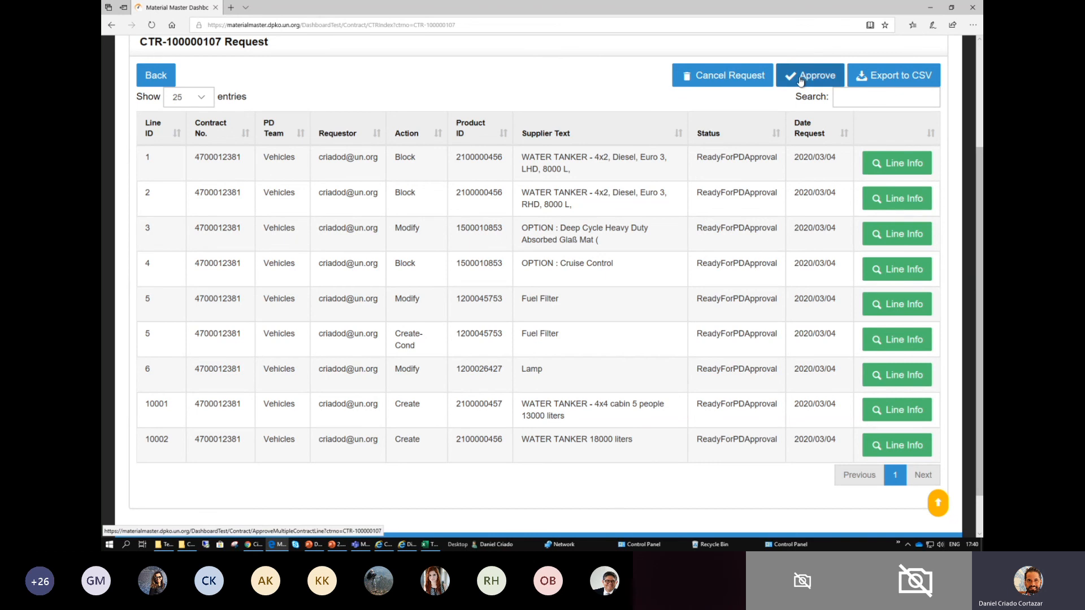
left_click(493, 309)
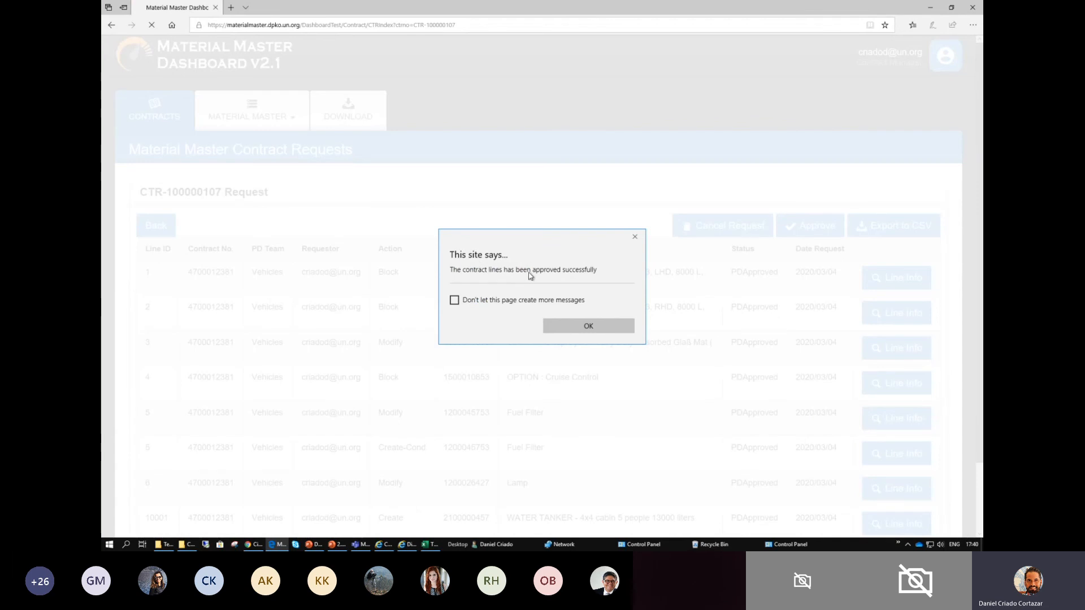
left_click(585, 326)
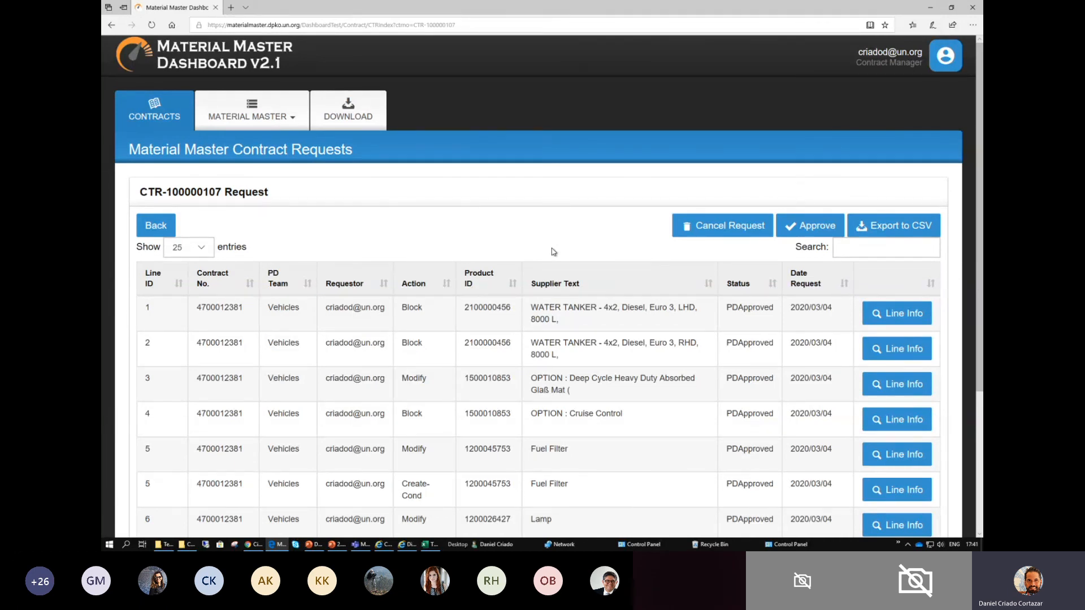
- Return to the contract requests list and highlight the approved request's Pending Load value
left_click(156, 225)
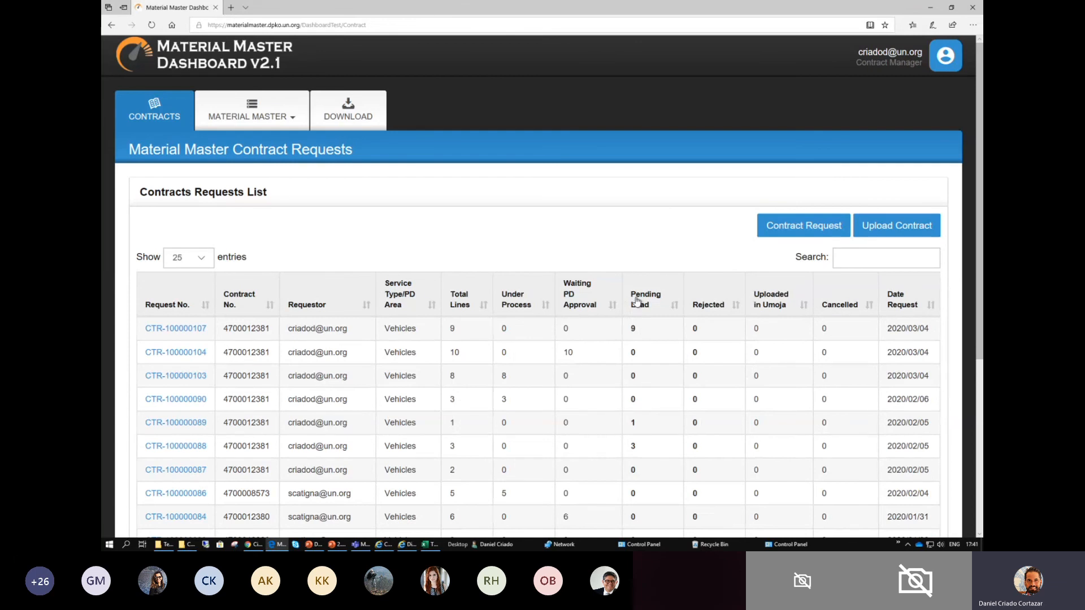
left_click_drag(630, 329, 643, 327)
left_click(635, 329)
- Switch to the PowerPoint presentation and start the slide show from the "Steps, Users & Statuses when modifying contracts" slide
key("alt+Tab")
key("Tab")
key("Tab")
key("Tab")
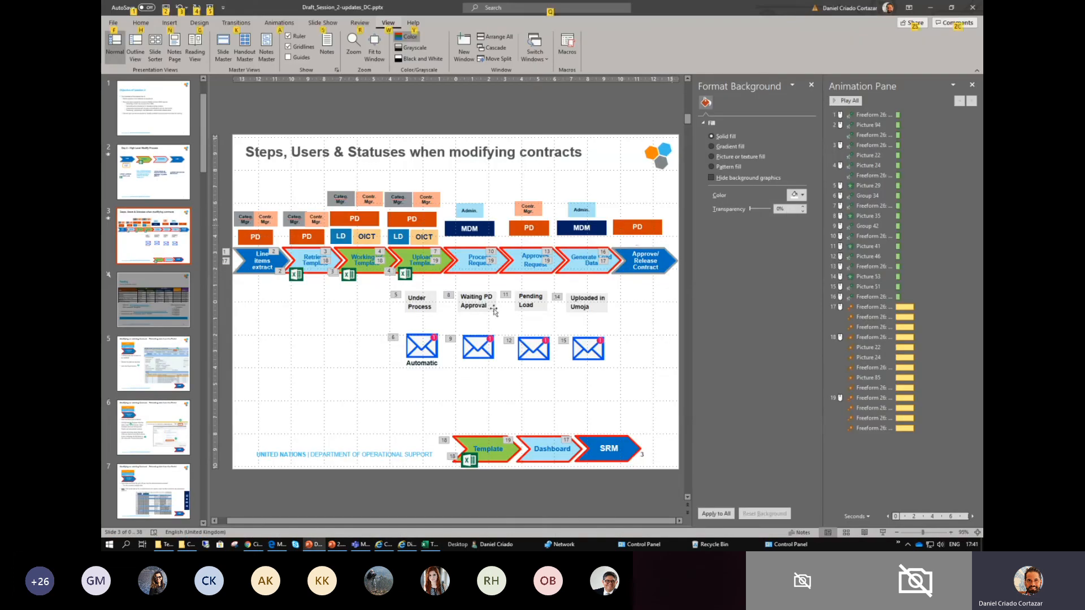
left_click(883, 533)
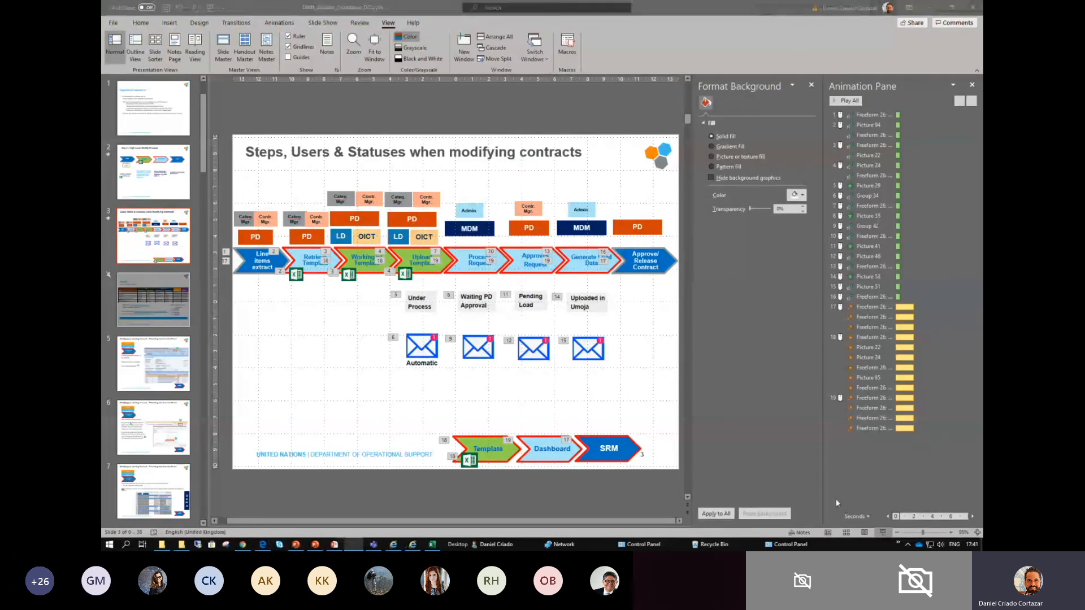
- Advance the slide's animations through the Line items extract, Retrieve Template, Working w/ Template and Upload Template stages
left_click(520, 303)
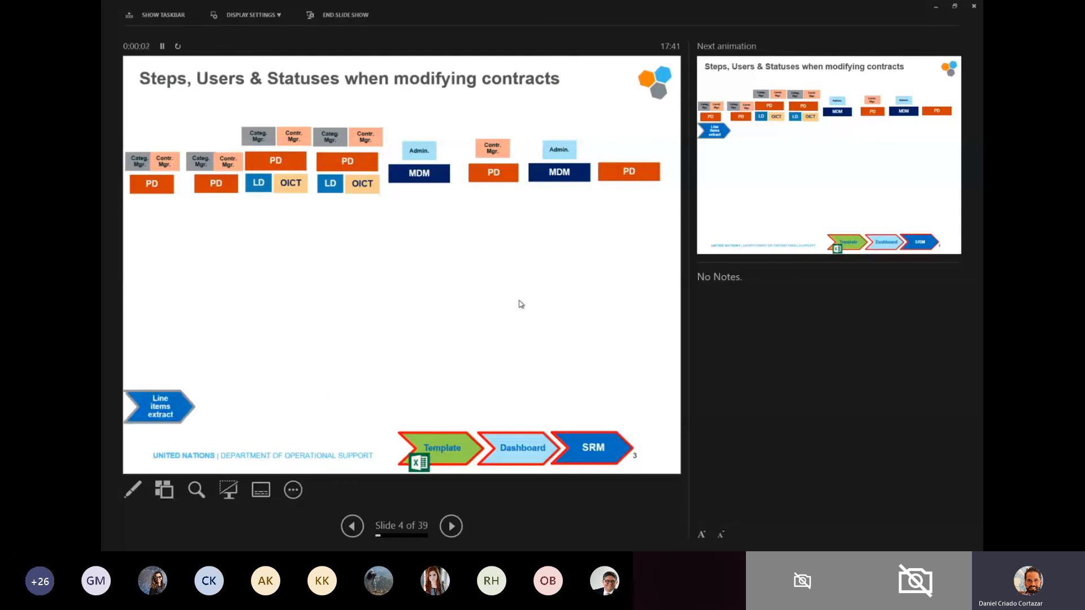
left_click(521, 302)
left_click(523, 299)
left_click(525, 297)
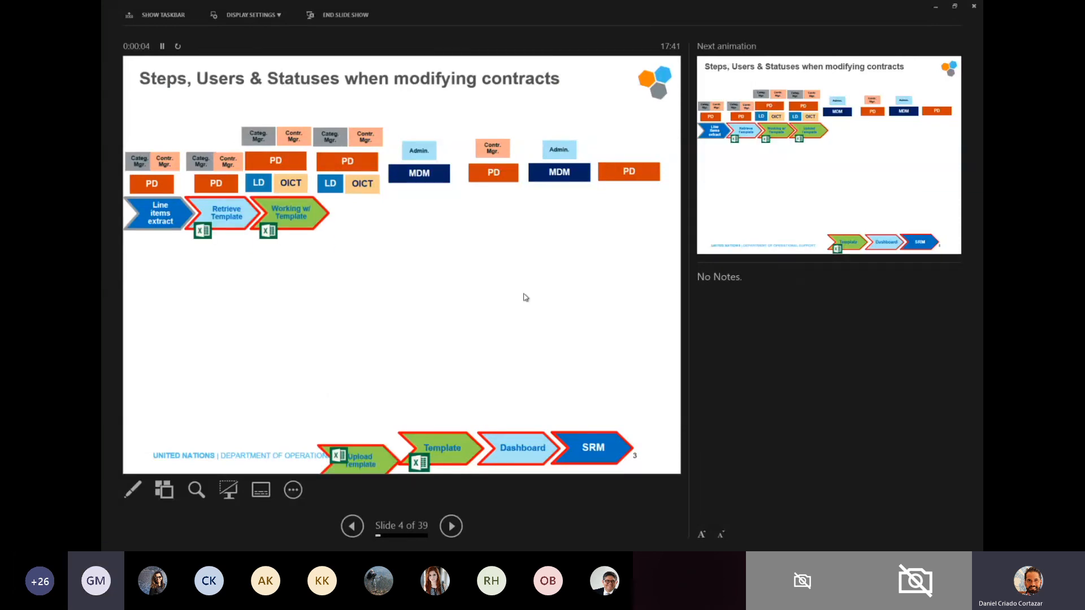